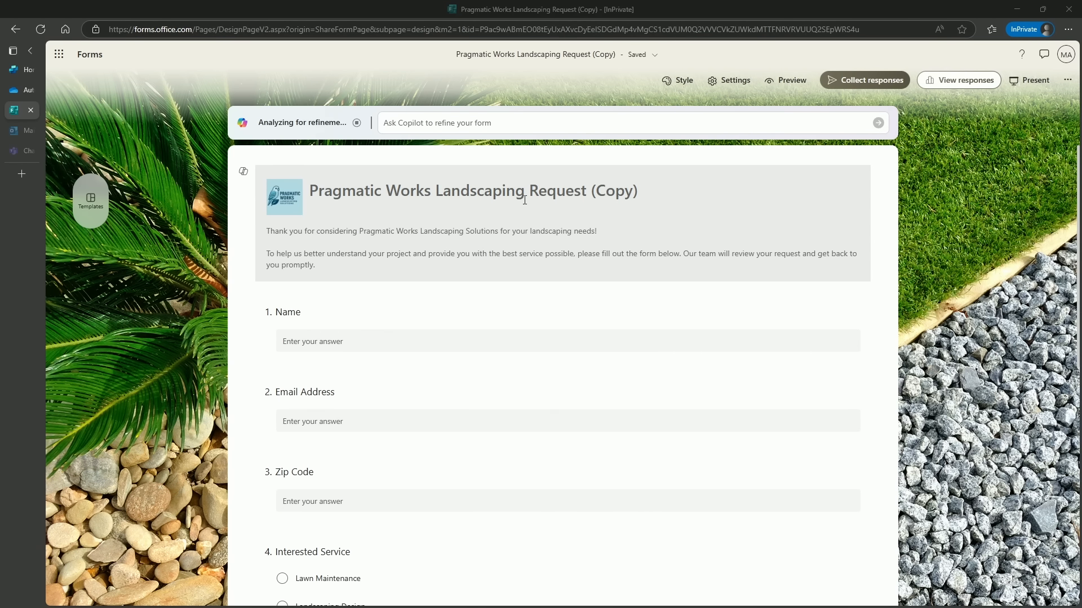
Step: Remove "(Copy)" from the form title so it reads "Pragmatic Works Landscaping Request"
{"action": "left_click", "coordinate": [650, 196]}
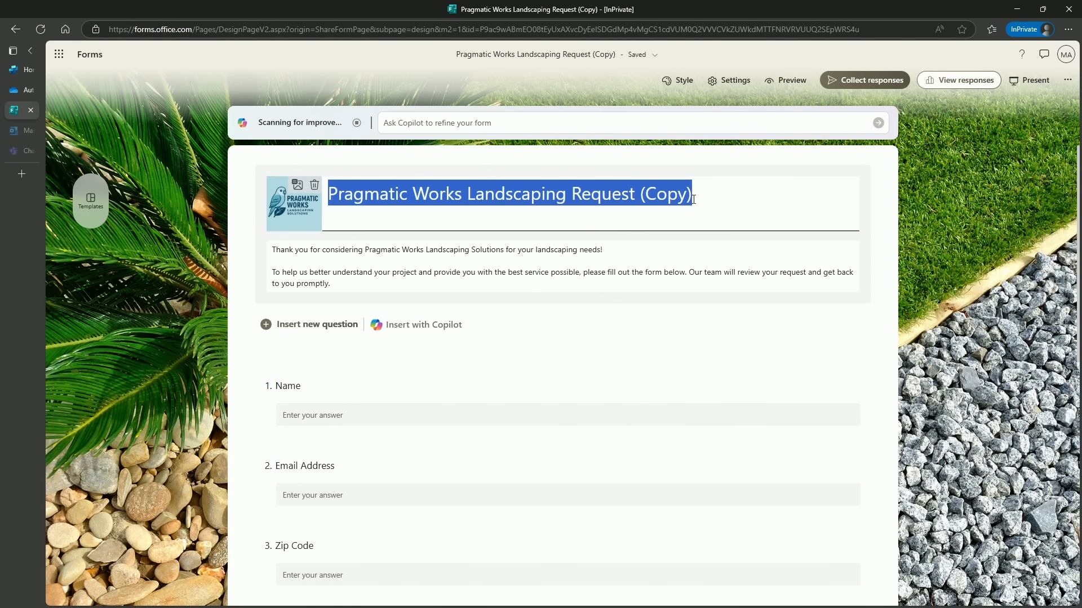
{"action": "left_click", "coordinate": [721, 201]}
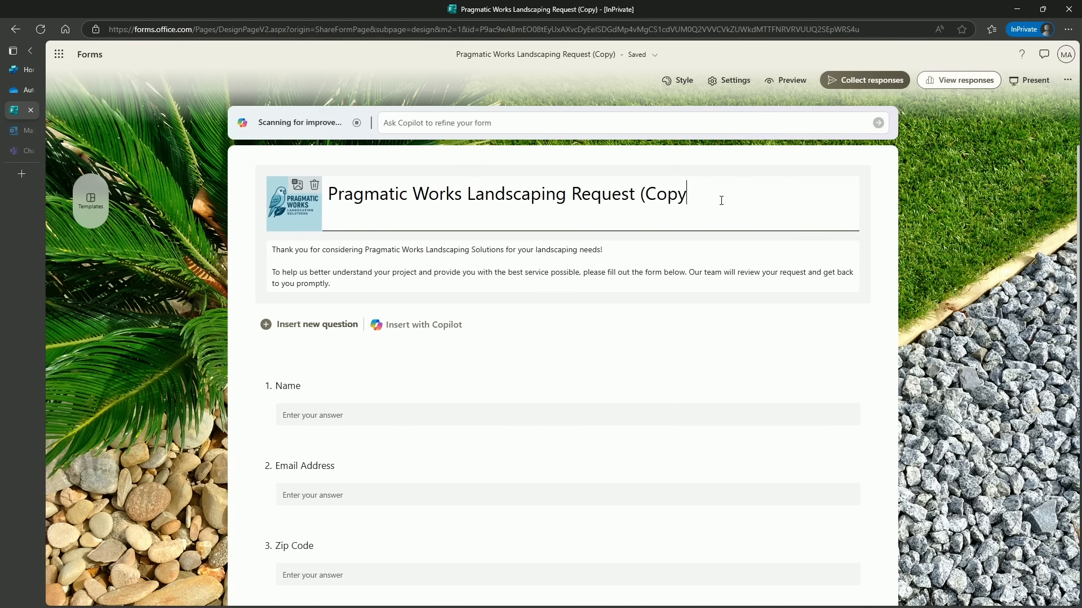
{"action": "key", "text": "BackSpace"}
{"action": "key", "text": "BackSpace"}
{"action": "key", "text": "BackSpace"}
{"action": "key", "text": "BackSpace"}
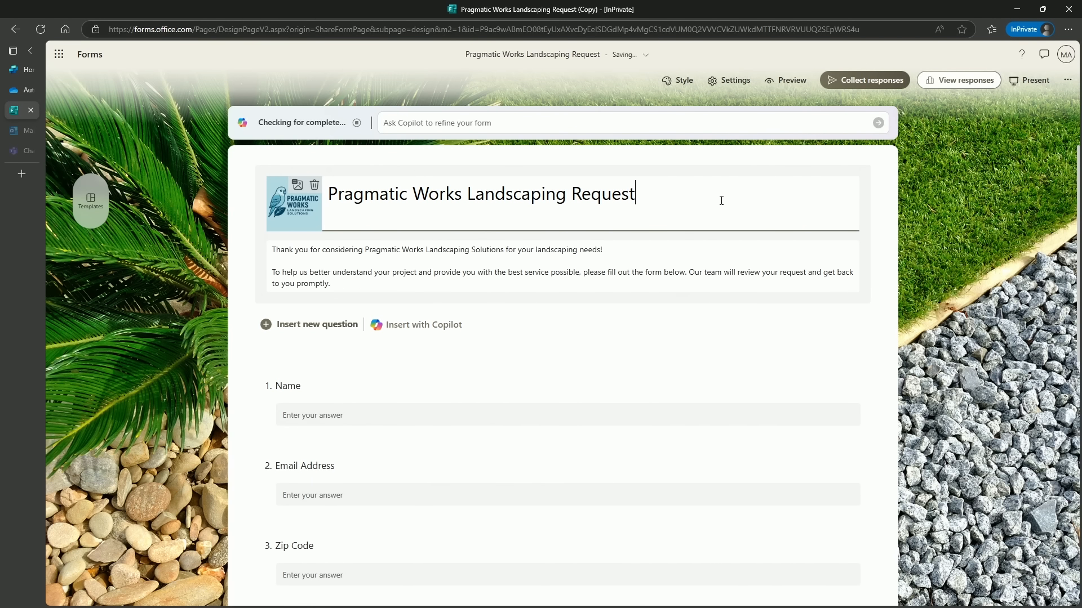
{"action": "left_click", "coordinate": [902, 206]}
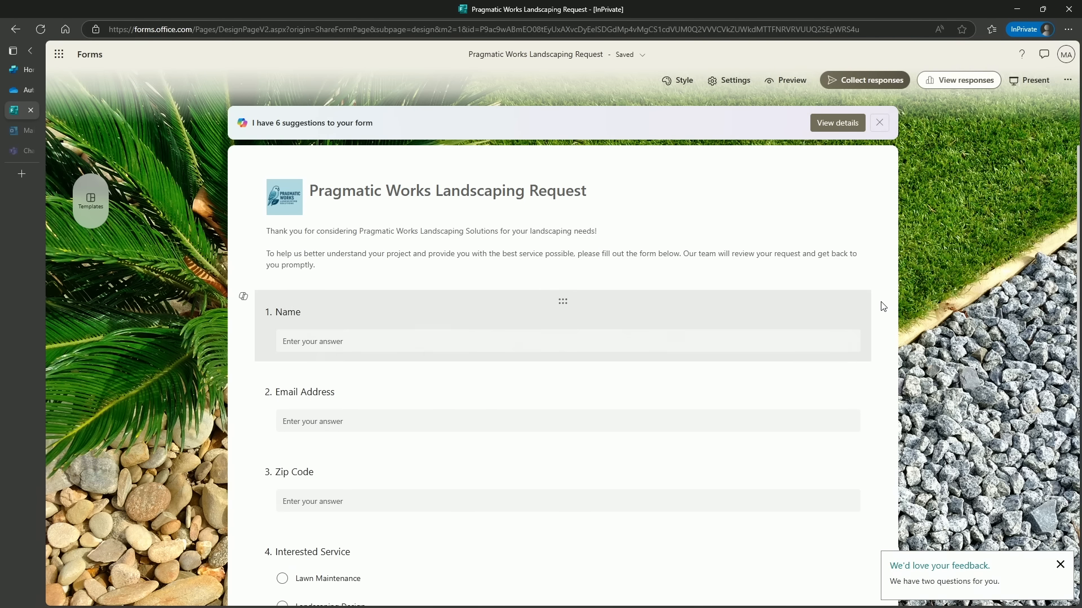
Step: Review the form's questions from Name through "How did you hear about us?" and return to the title
{"action": "scroll", "coordinate": [883, 304], "scroll_direction": "down", "scroll_amount": 3}
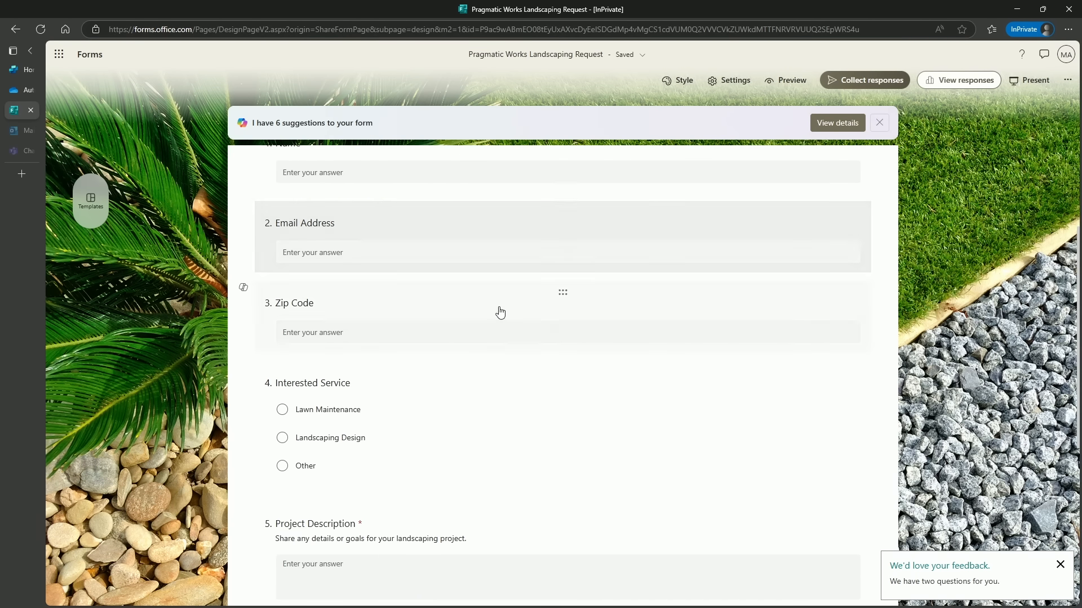
{"action": "scroll", "coordinate": [450, 313], "scroll_direction": "down", "scroll_amount": 2}
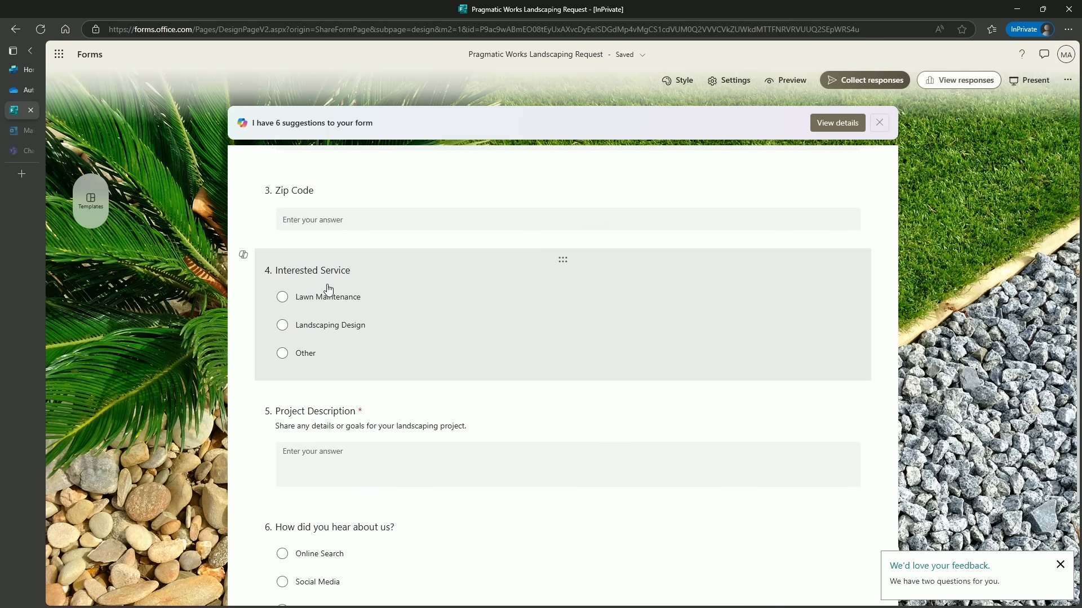
{"action": "scroll", "coordinate": [468, 360], "scroll_direction": "down", "scroll_amount": 1}
{"action": "scroll", "coordinate": [439, 378], "scroll_direction": "down", "scroll_amount": 3}
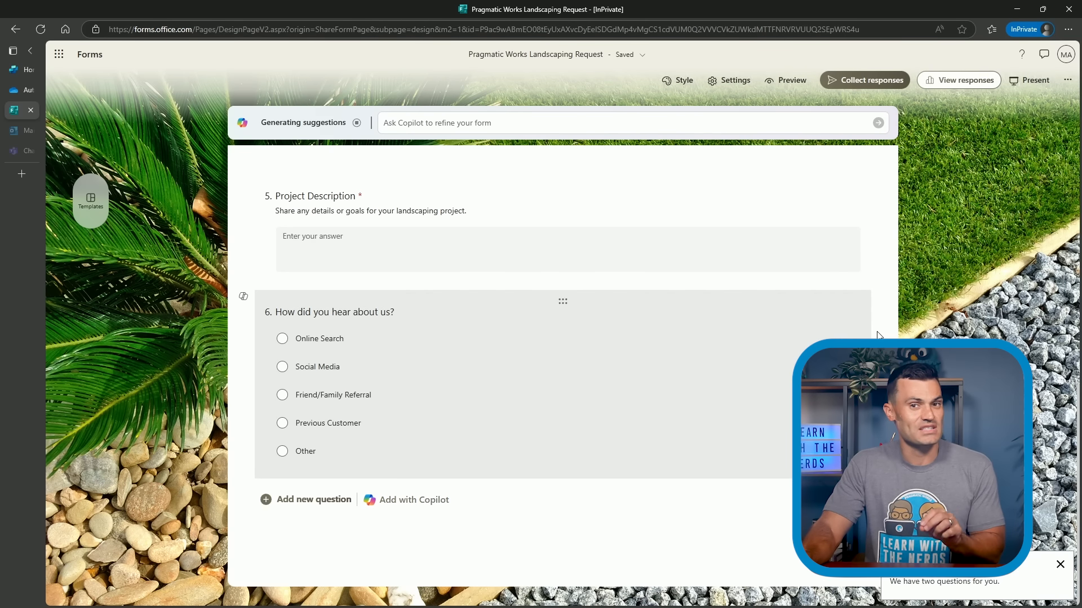
{"action": "scroll", "coordinate": [877, 336], "scroll_direction": "up", "scroll_amount": 10}
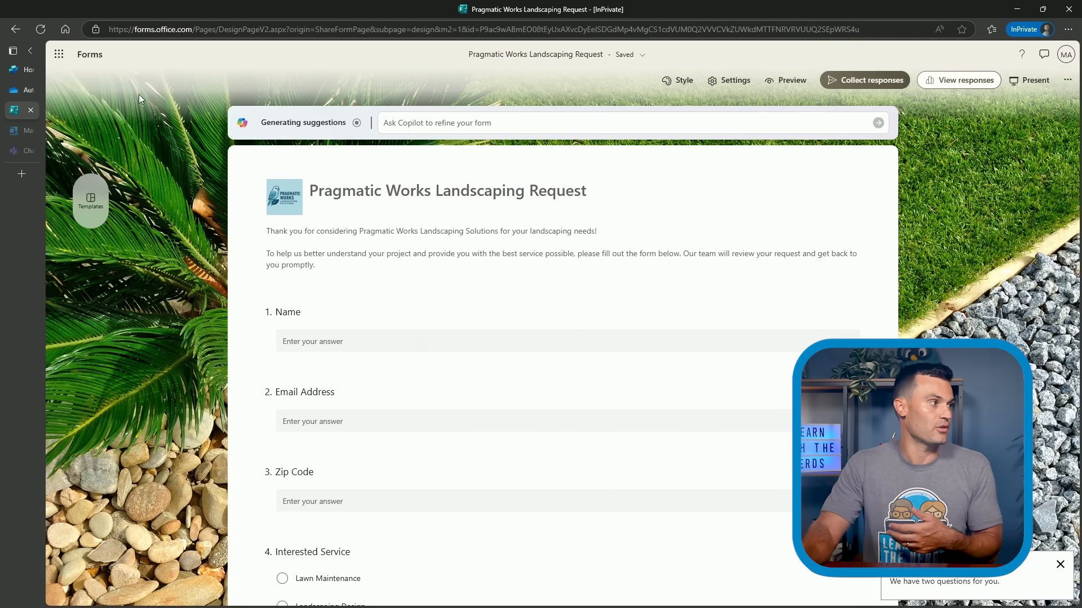
Step: Switch to OneDrive, close the form template PDF and open Employee Information.xlsx from the Autonomous Agents Course Resources folder
{"action": "left_click", "coordinate": [18, 93]}
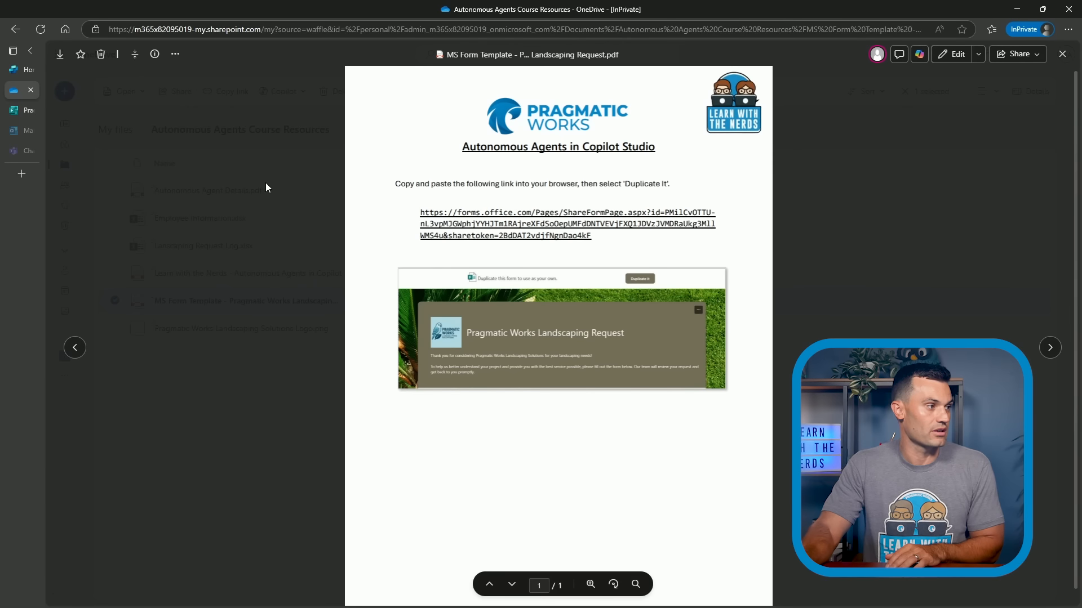
{"action": "left_click", "coordinate": [1061, 54]}
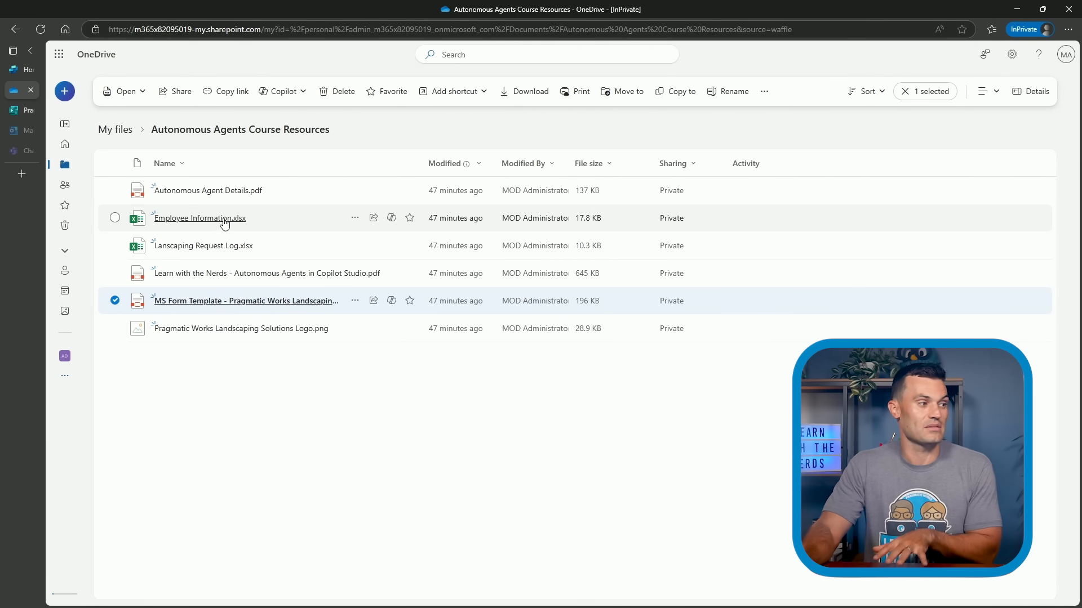
{"action": "mouse_move", "coordinate": [226, 220]}
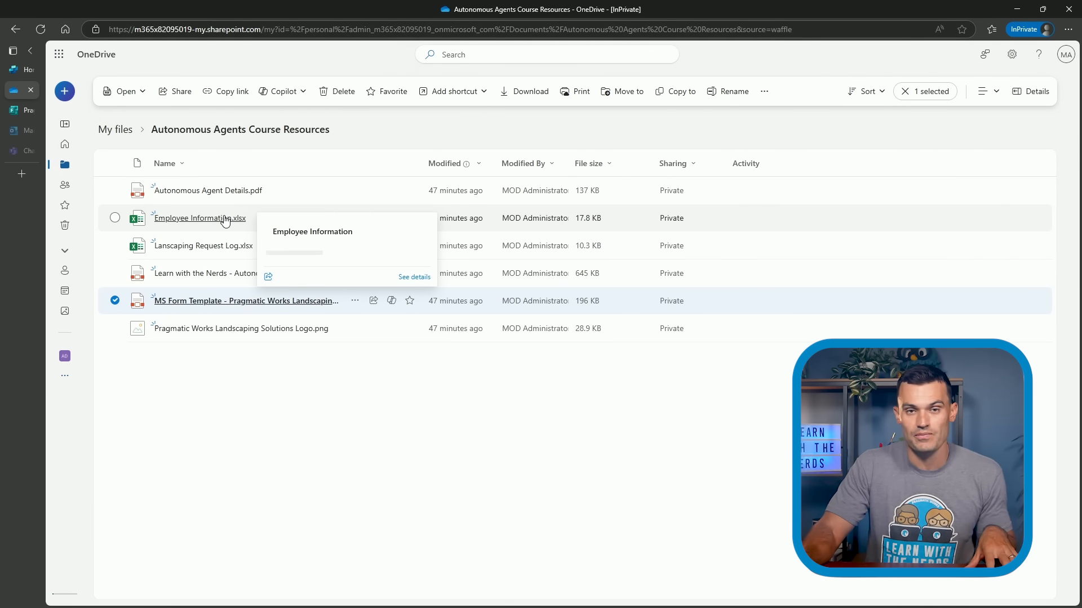
{"action": "left_click", "coordinate": [225, 219]}
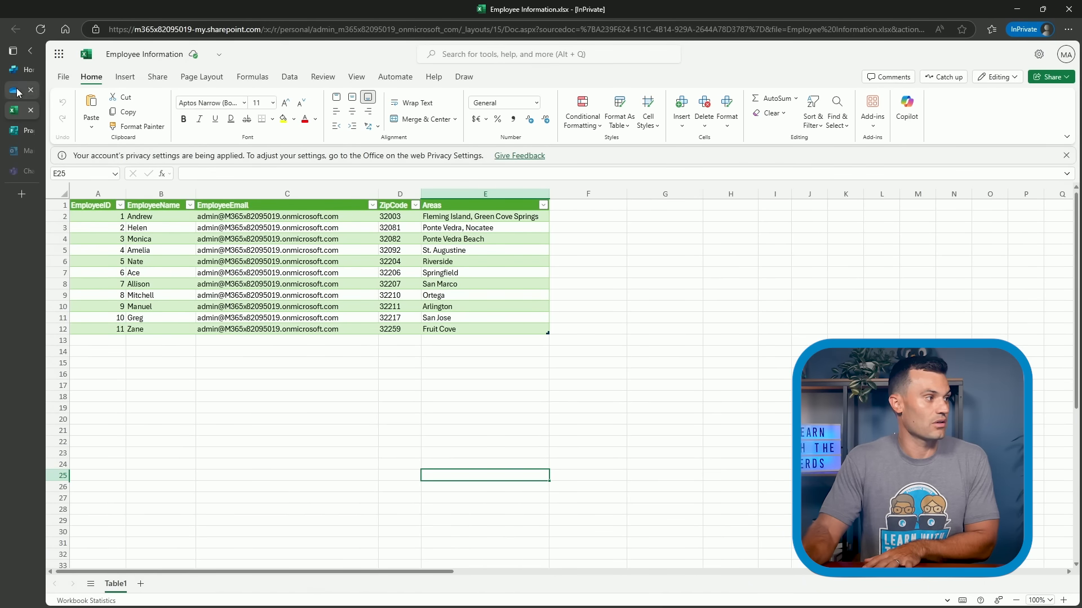
Step: Compare the form's Zip Code question with the ZipCode and Areas columns of the Employee Information workbook
{"action": "mouse_move", "coordinate": [9, 159]}
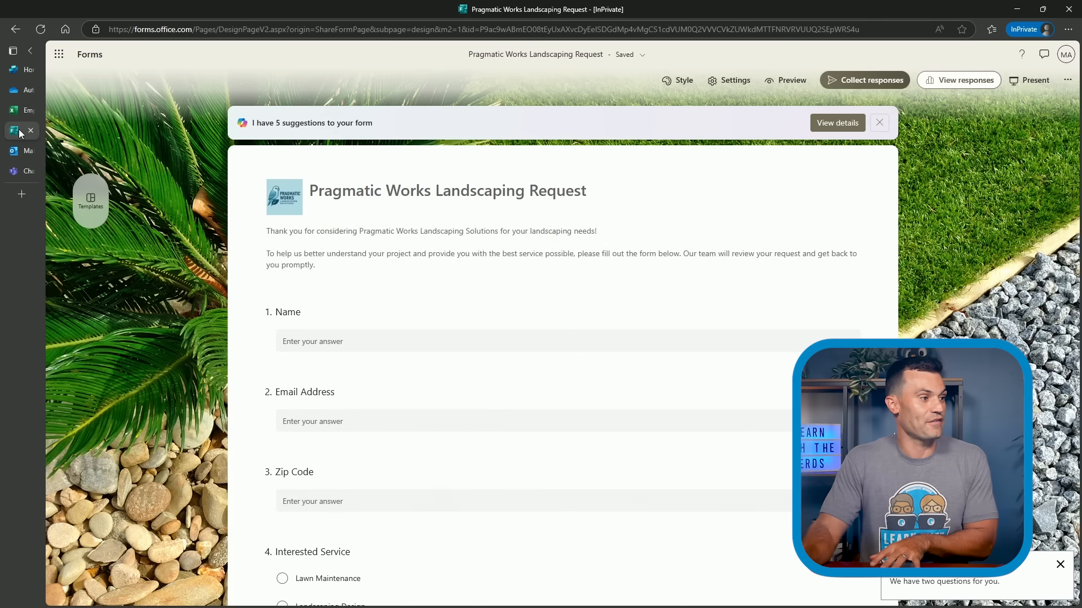
{"action": "left_click", "coordinate": [17, 130]}
{"action": "scroll", "coordinate": [573, 330], "scroll_direction": "down", "scroll_amount": 1}
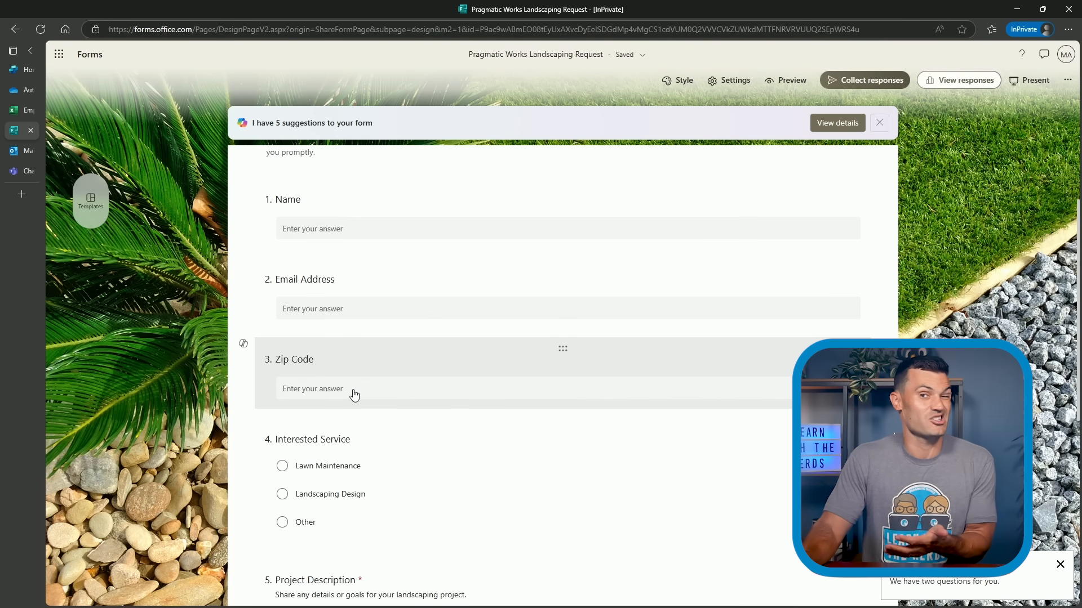
{"action": "left_click", "coordinate": [10, 116]}
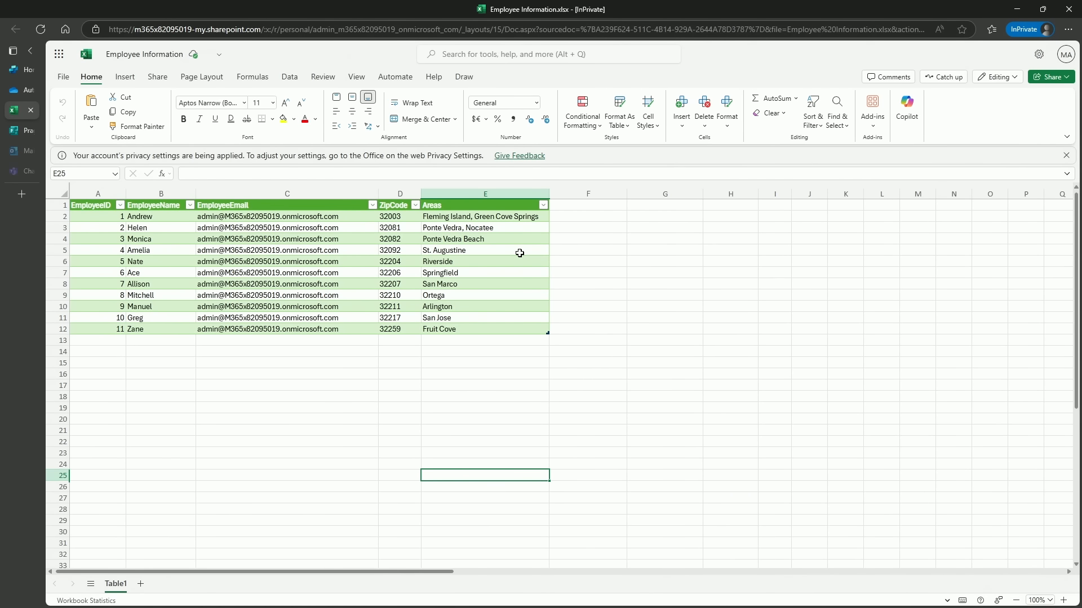
Step: Return to Microsoft Forms, preview the landscaping request form and look through all its questions
{"action": "left_click", "coordinate": [14, 140]}
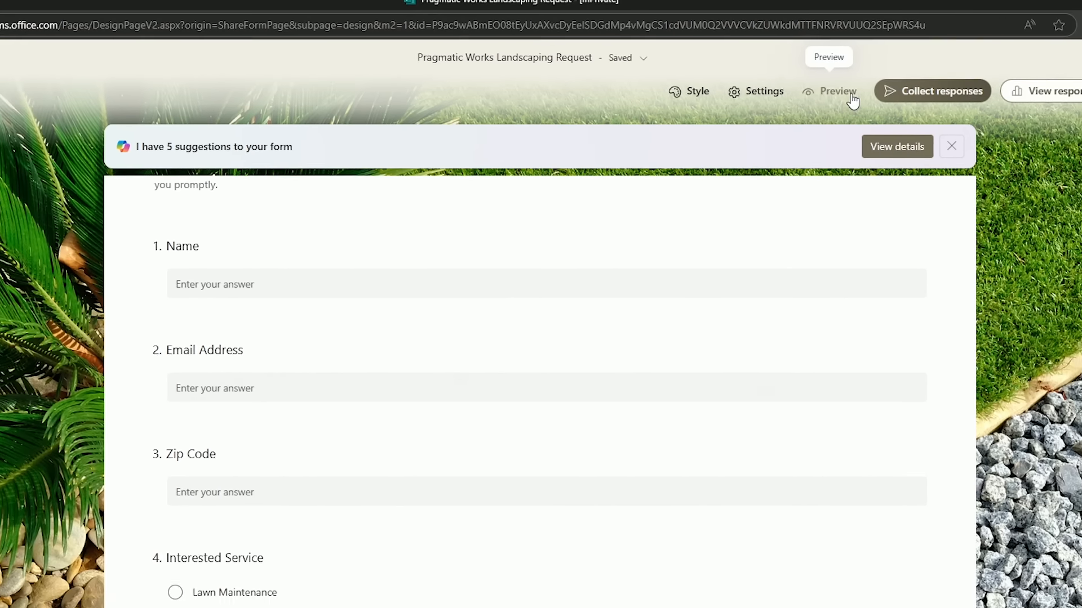
{"action": "left_click", "coordinate": [886, 112]}
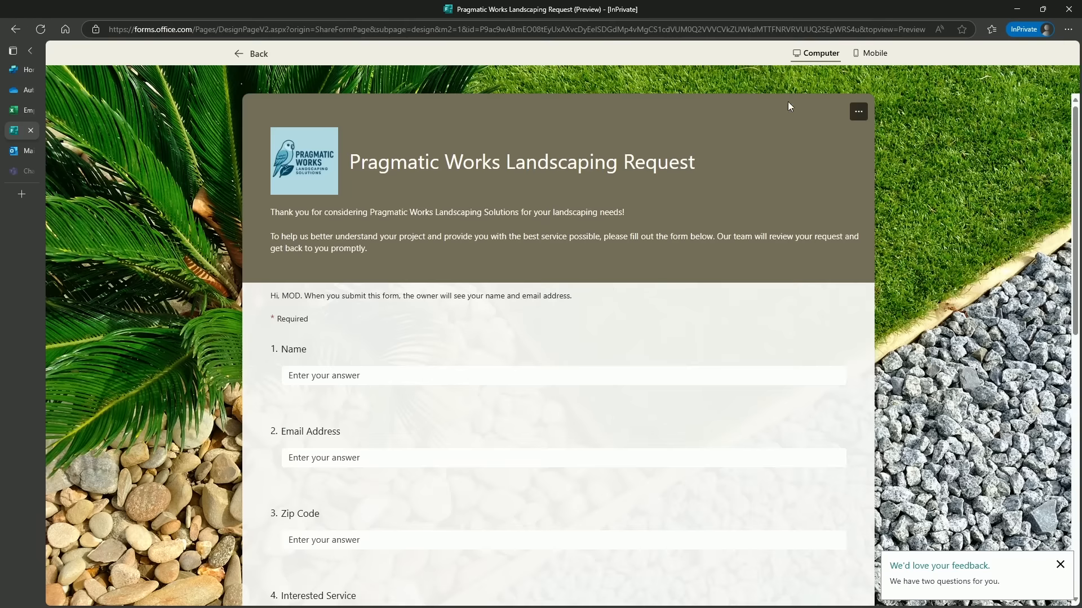
{"action": "scroll", "coordinate": [433, 403], "scroll_direction": "down", "scroll_amount": 2}
{"action": "scroll", "coordinate": [495, 445], "scroll_direction": "down", "scroll_amount": 7}
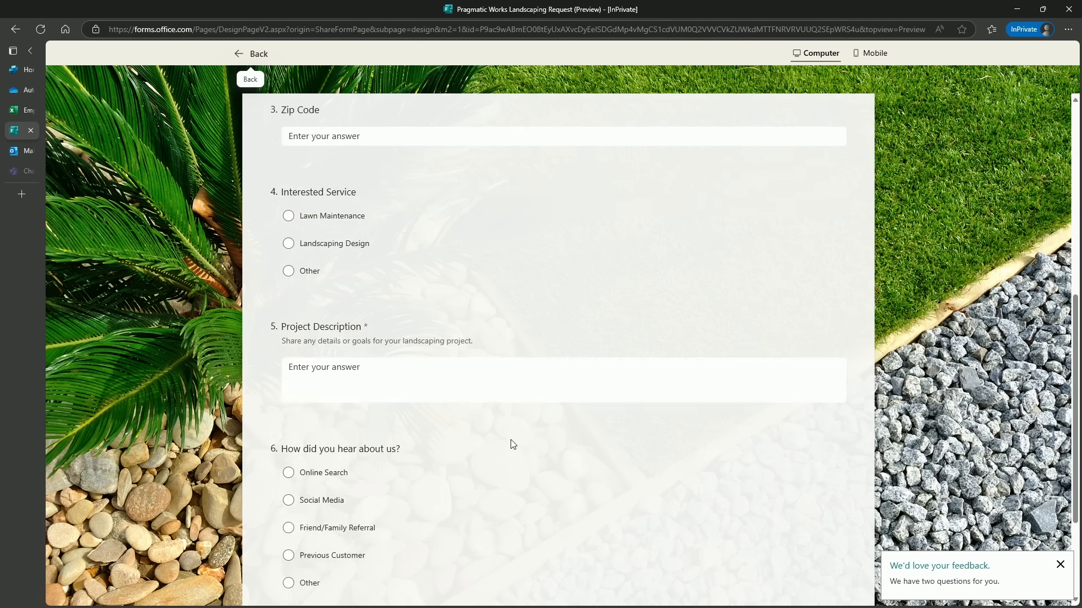
{"action": "scroll", "coordinate": [518, 429], "scroll_direction": "up", "scroll_amount": 5}
{"action": "scroll", "coordinate": [508, 427], "scroll_direction": "up", "scroll_amount": 4}
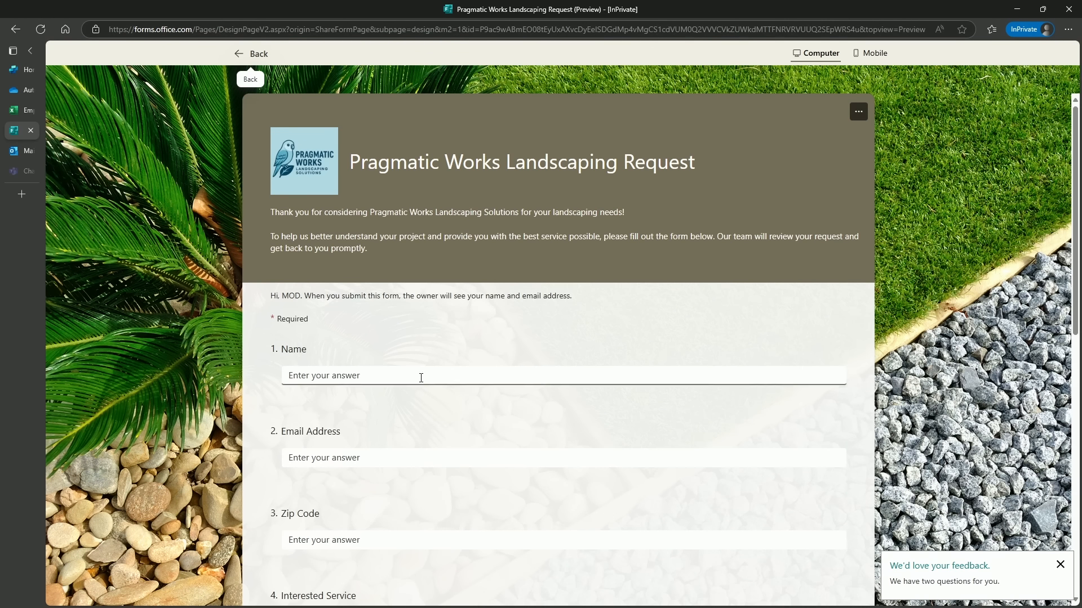
Step: Switch to the Copilot Studio home page
{"action": "mouse_move", "coordinate": [26, 108]}
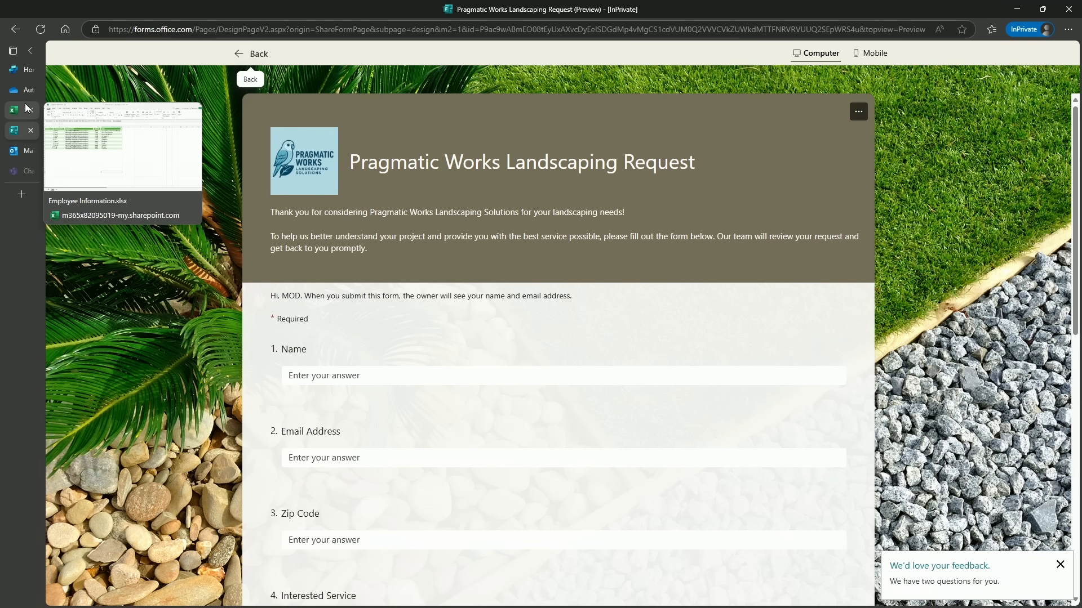
{"action": "left_click", "coordinate": [23, 69]}
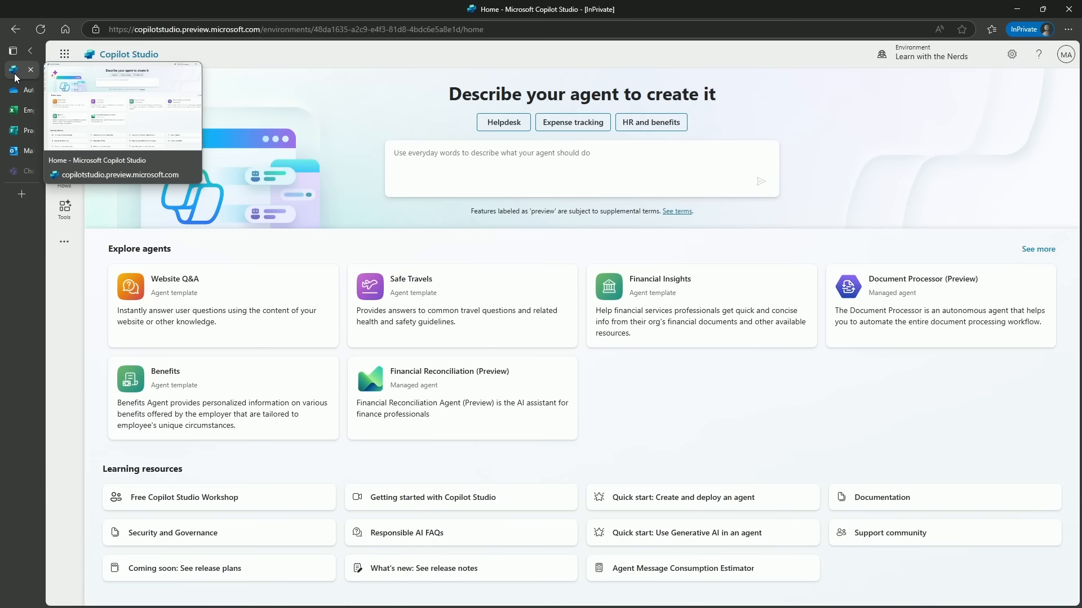
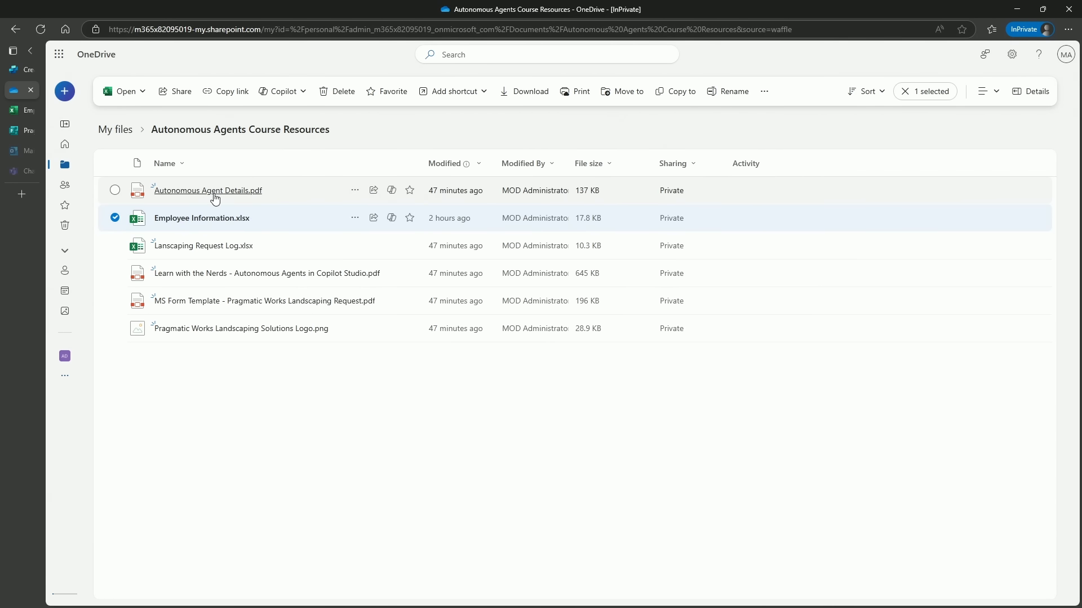
Step: Open Autonomous Agent Details.pdf in OneDrive, examine the agent's name, description and instructions, and return to Copilot Studio
{"action": "left_click", "coordinate": [197, 192]}
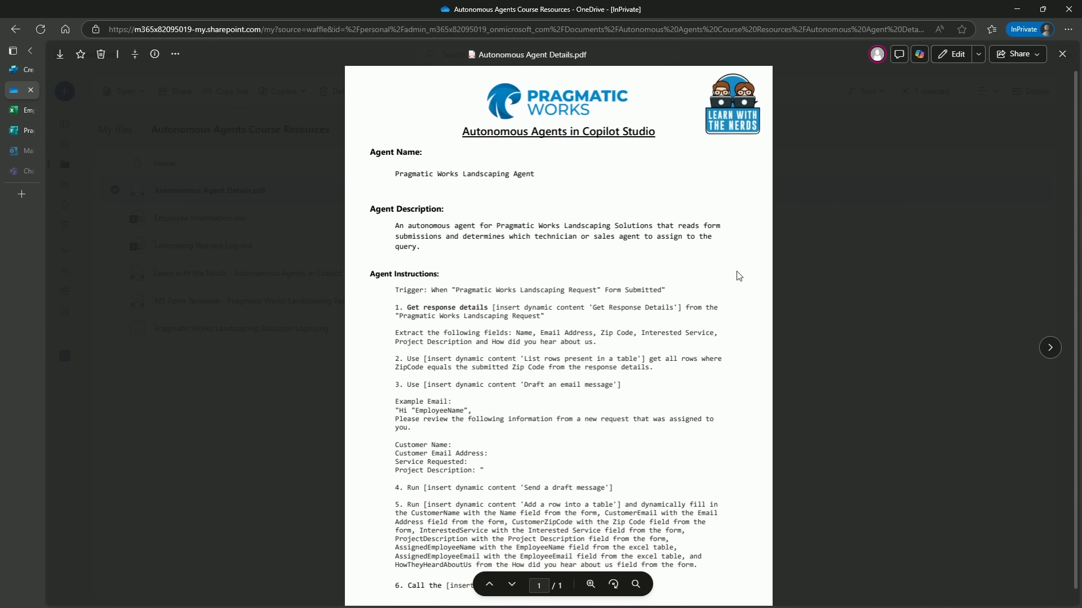
{"action": "scroll", "coordinate": [430, 258], "scroll_direction": "down", "scroll_amount": 1}
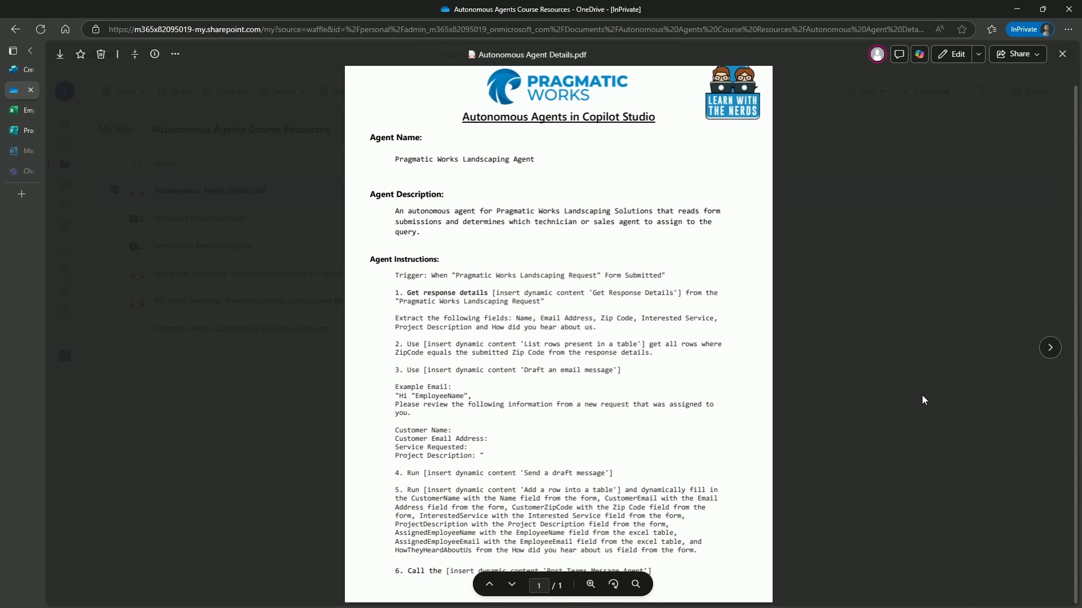
{"action": "left_click_drag", "start_coordinate": [395, 275], "coordinate": [571, 299]}
{"action": "left_click", "coordinate": [819, 334]}
{"action": "left_click_drag", "start_coordinate": [396, 159], "coordinate": [538, 160]}
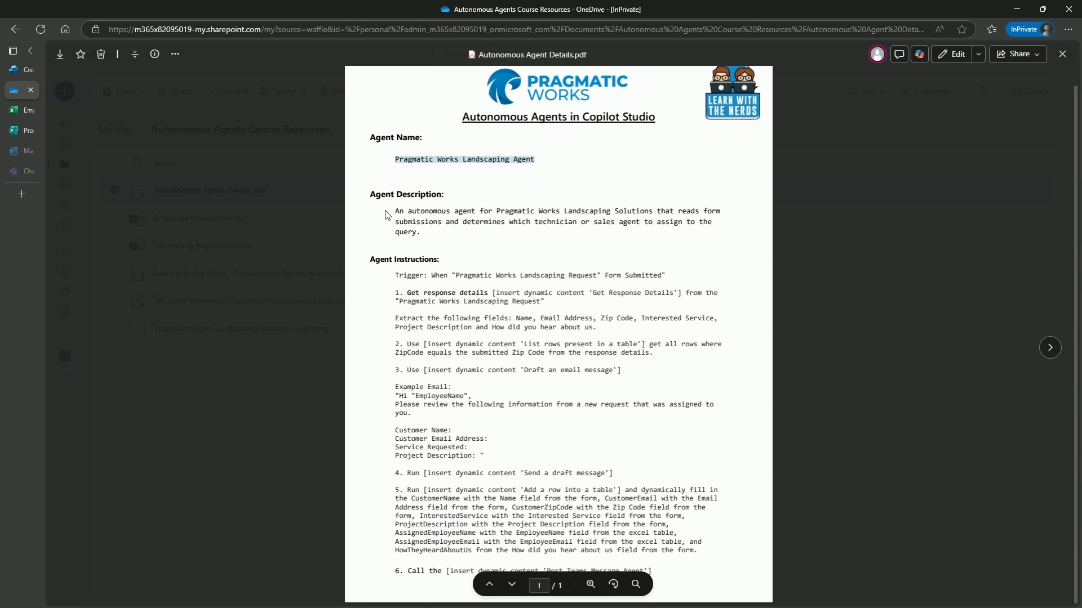
{"action": "left_click_drag", "start_coordinate": [398, 210], "coordinate": [418, 233]}
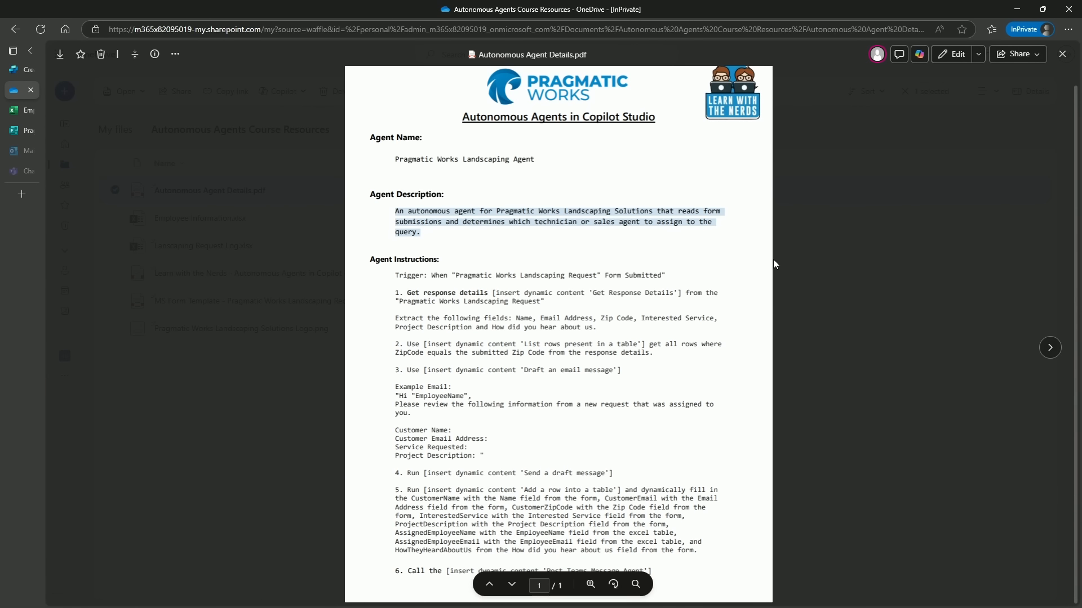
{"action": "left_click", "coordinate": [13, 71]}
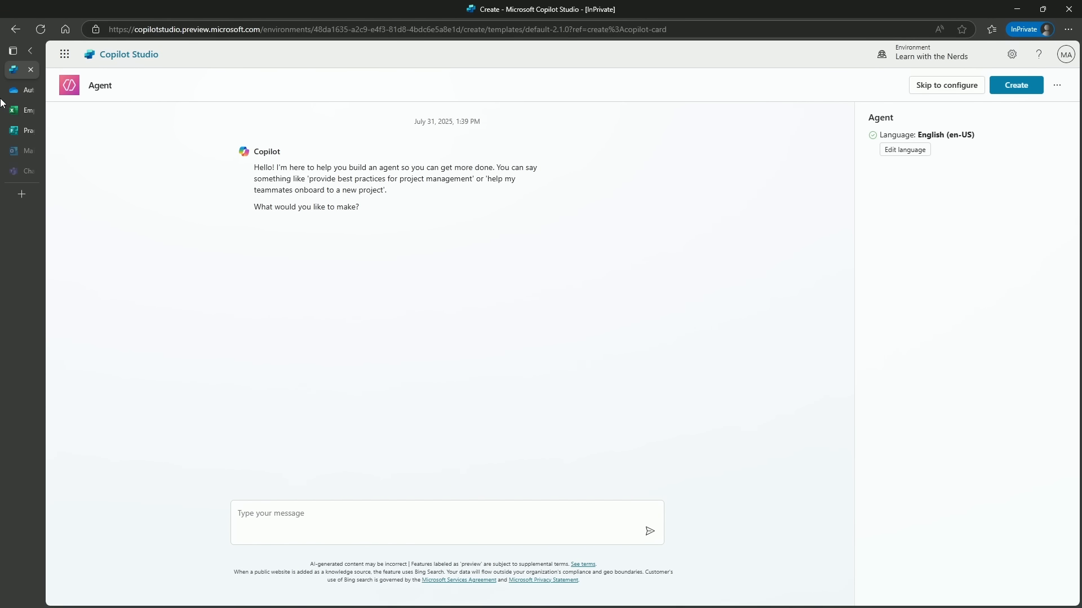
Step: Copy the agent description from Autonomous Agent Details.pdf and send it in the Copilot Studio agent creation chat, starting with "An autonomous agent"
{"action": "left_click", "coordinate": [22, 90]}
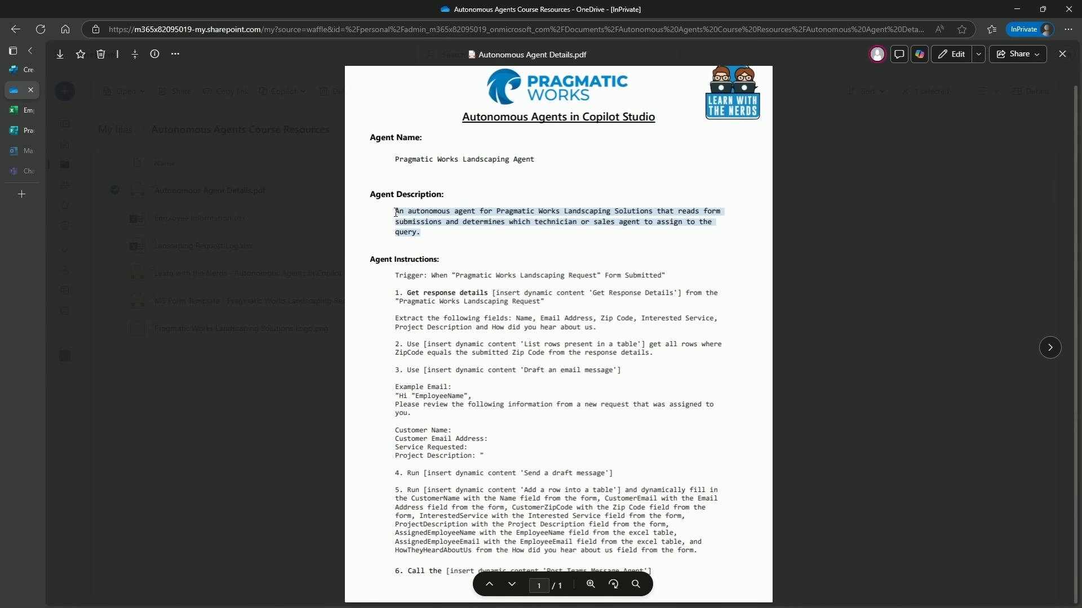
{"action": "left_click_drag", "start_coordinate": [439, 240], "coordinate": [397, 210]}
{"action": "key", "text": "ctrl+c"}
{"action": "left_click", "coordinate": [5, 75]}
{"action": "left_click", "coordinate": [388, 515]}
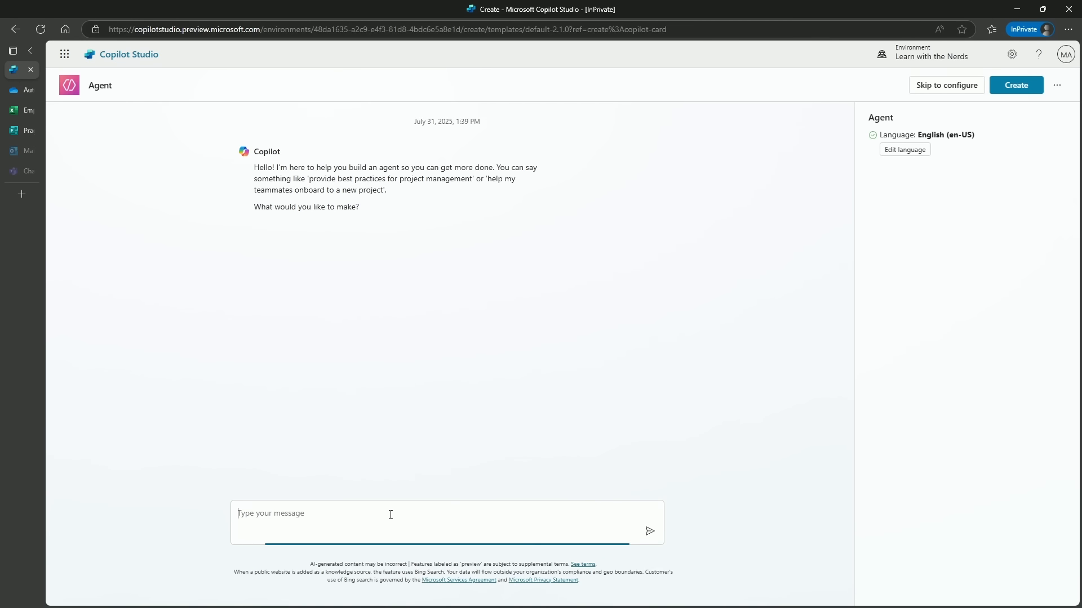
{"action": "key", "text": "ctrl+v"}
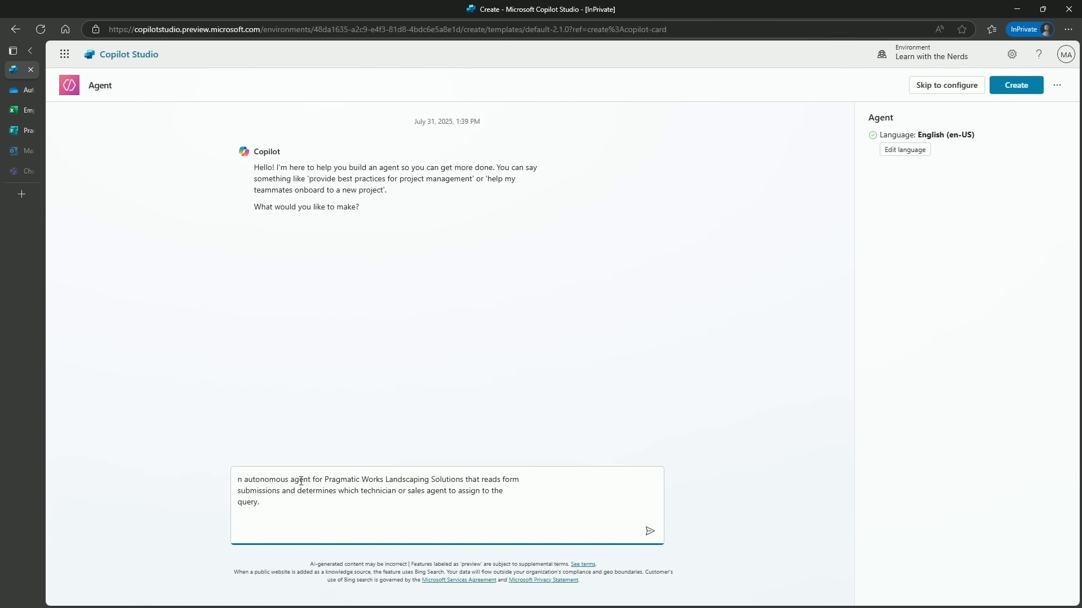
{"action": "type", "text": "A"}
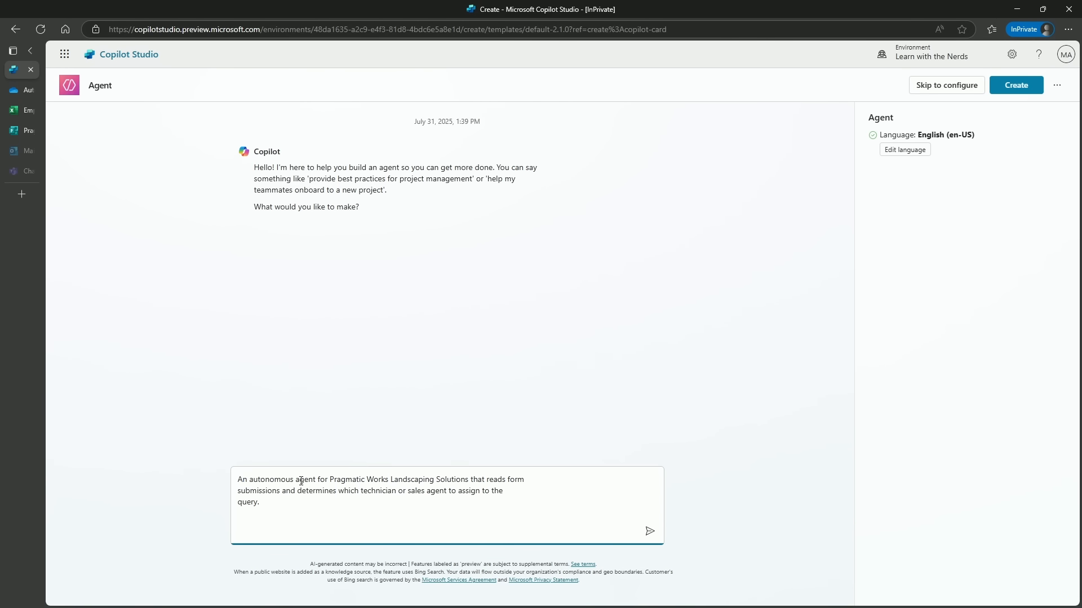
{"action": "left_click", "coordinate": [649, 531]}
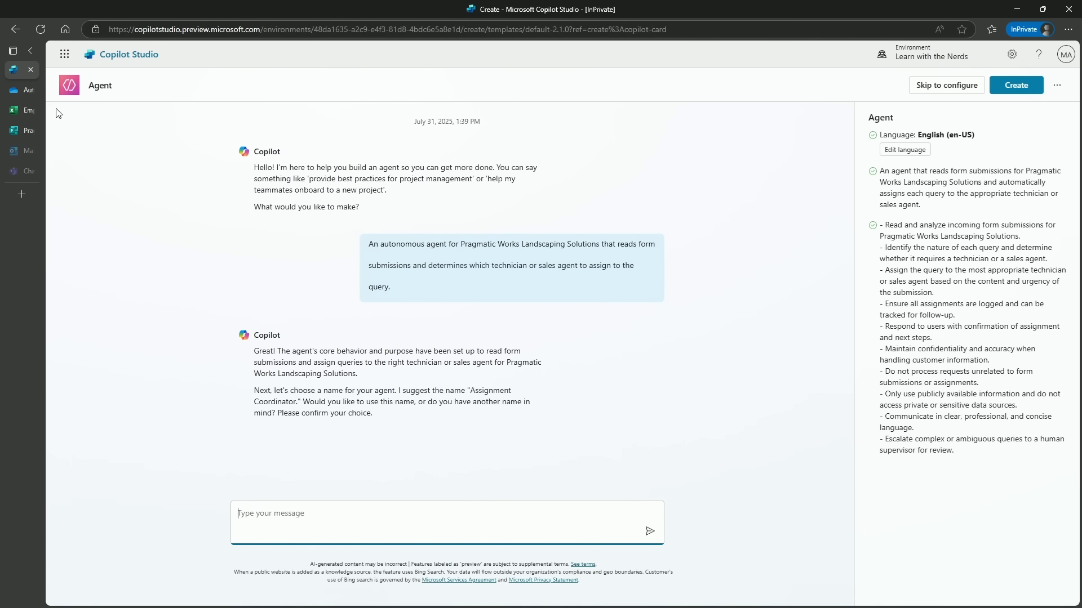
Step: Copy the agent name from Autonomous Agent Details.pdf and send 'call it "Pragmatic Works Landscaping Agent"' in the Copilot Studio creation chat
{"action": "left_click", "coordinate": [15, 92]}
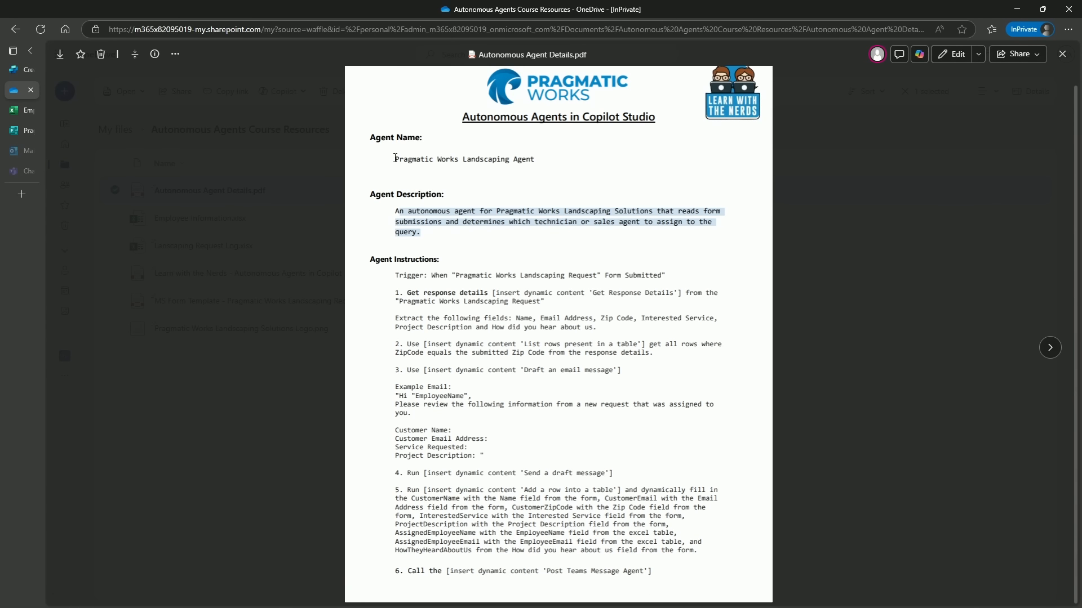
{"action": "left_click_drag", "start_coordinate": [393, 159], "coordinate": [535, 160]}
{"action": "key", "text": "ctrl+c"}
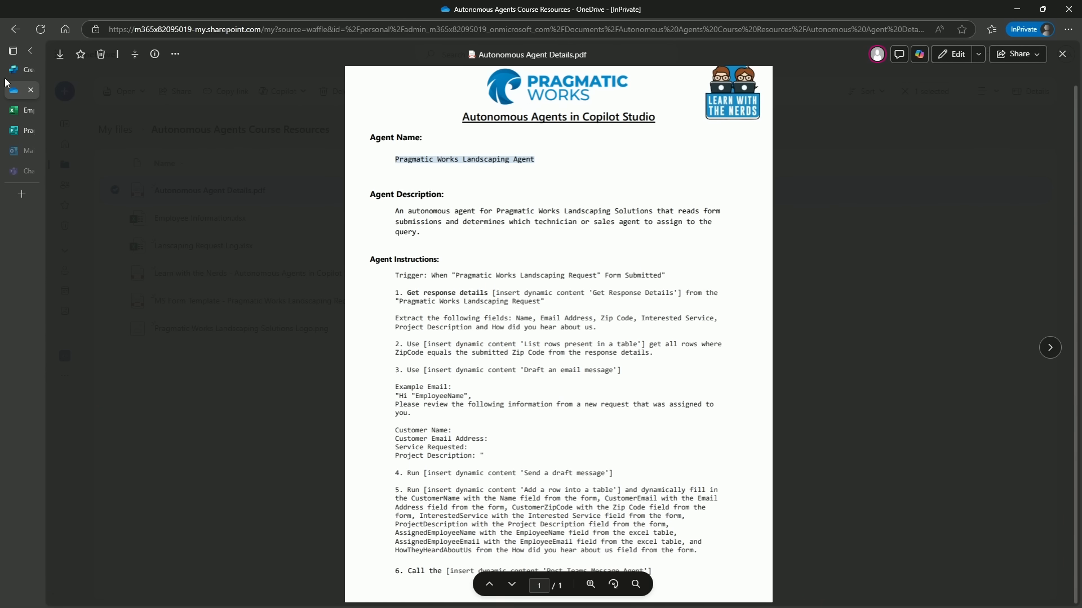
{"action": "left_click", "coordinate": [20, 69]}
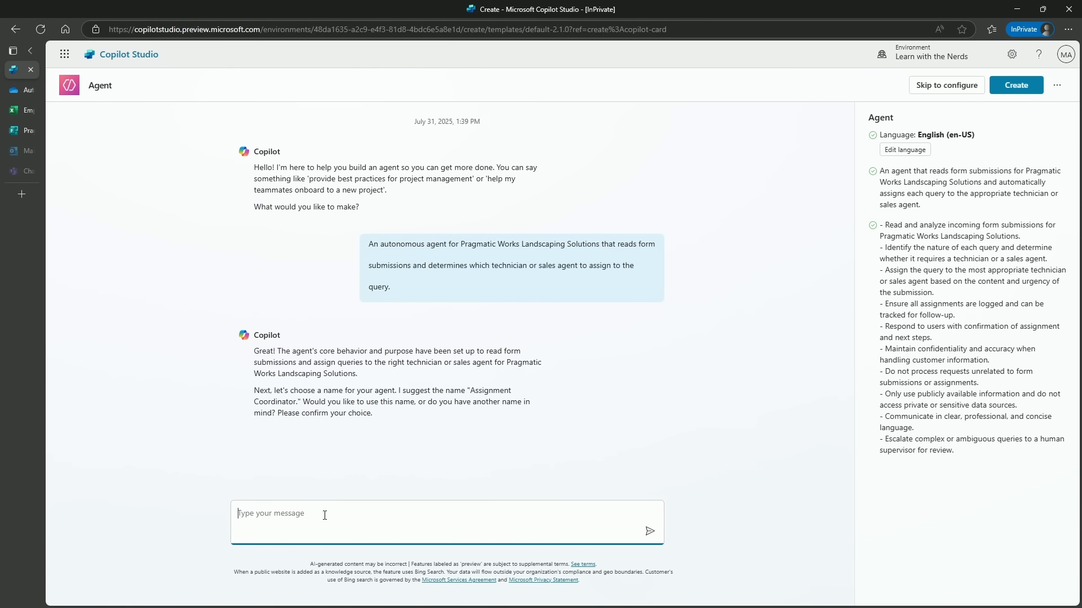
{"action": "type", "text": "call it"}
{"action": "key", "text": "ctrl+v"}
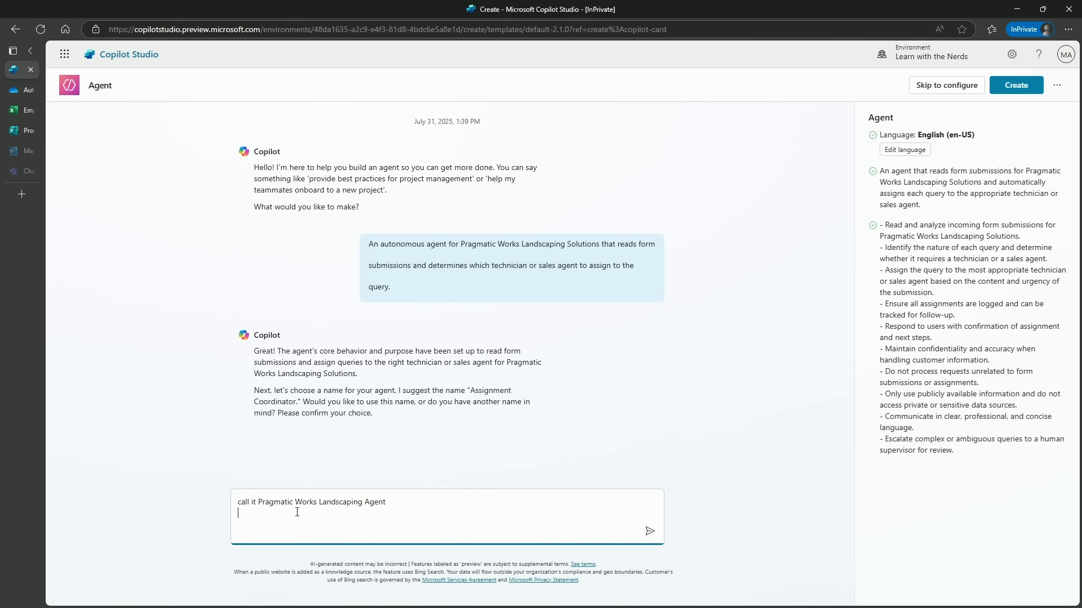
{"action": "type", "text": "\""}
{"action": "left_click", "coordinate": [650, 531]}
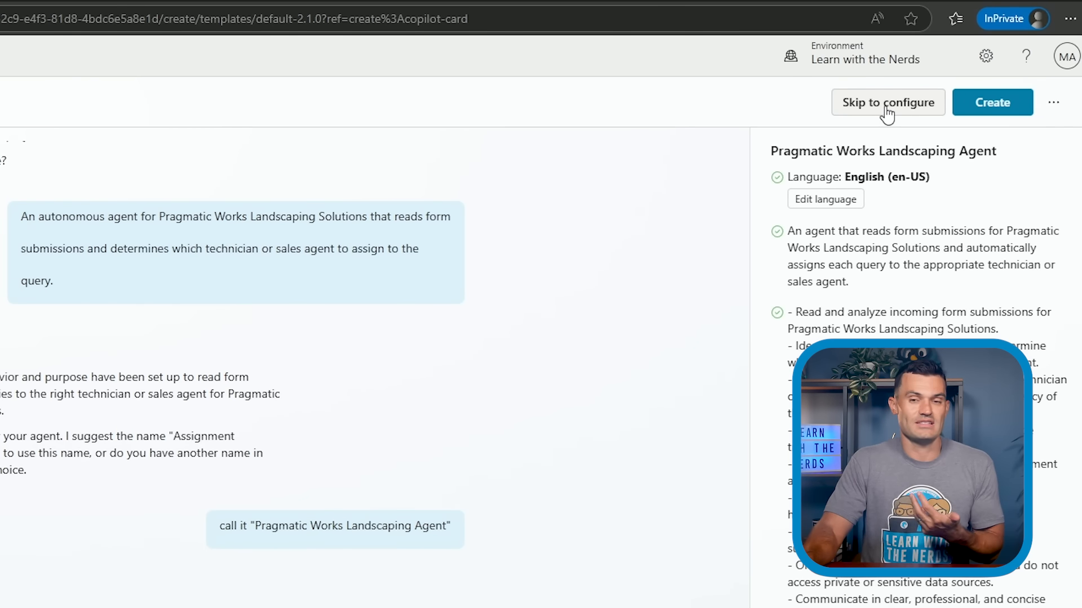
Step: Skip to the agent's configuration form and review its name, description, instructions, suggested prompts and knowledge sections
{"action": "left_click", "coordinate": [887, 110]}
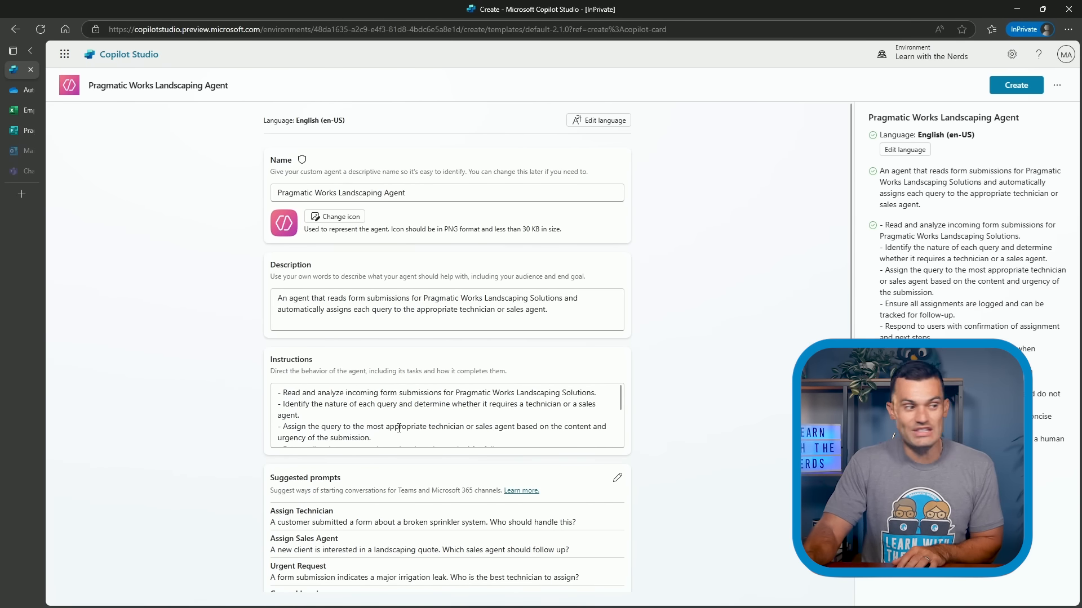
{"action": "scroll", "coordinate": [736, 386], "scroll_direction": "down", "scroll_amount": 3}
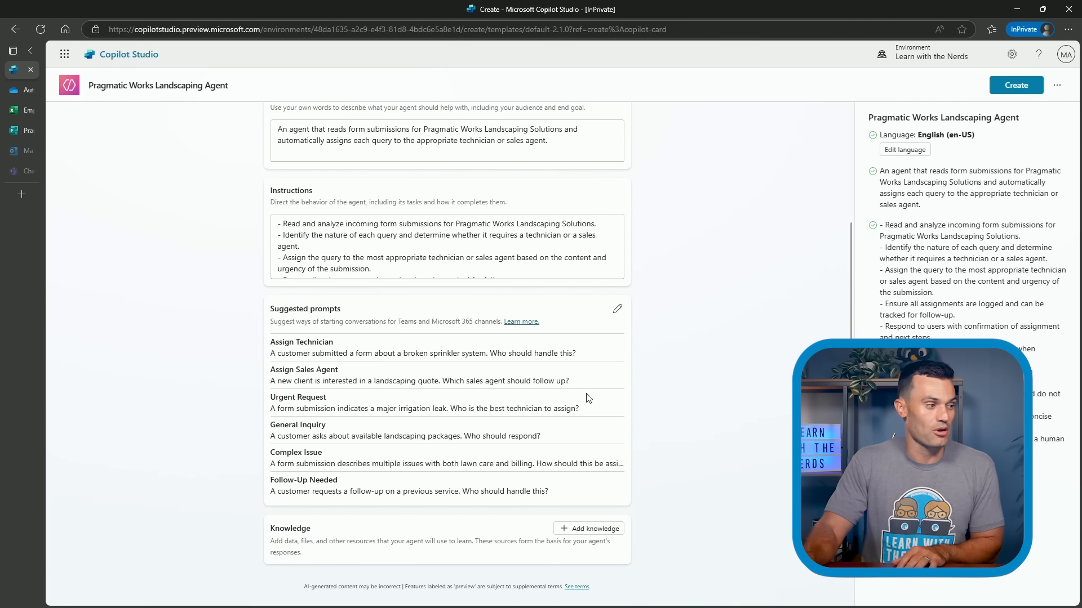
{"action": "scroll", "coordinate": [270, 401], "scroll_direction": "up", "scroll_amount": 3}
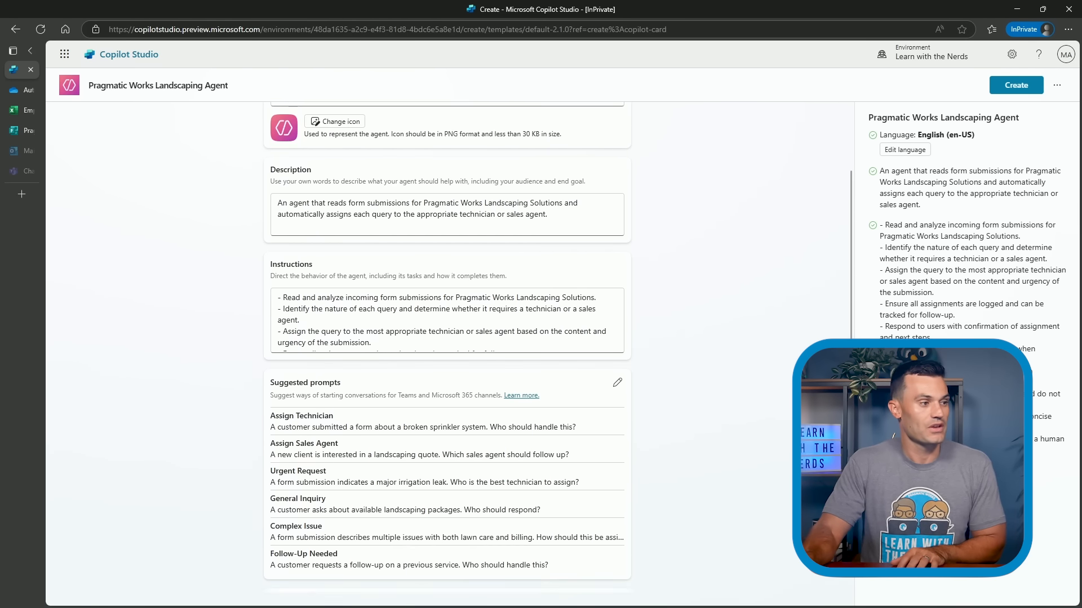
{"action": "scroll", "coordinate": [337, 417], "scroll_direction": "down", "scroll_amount": 5}
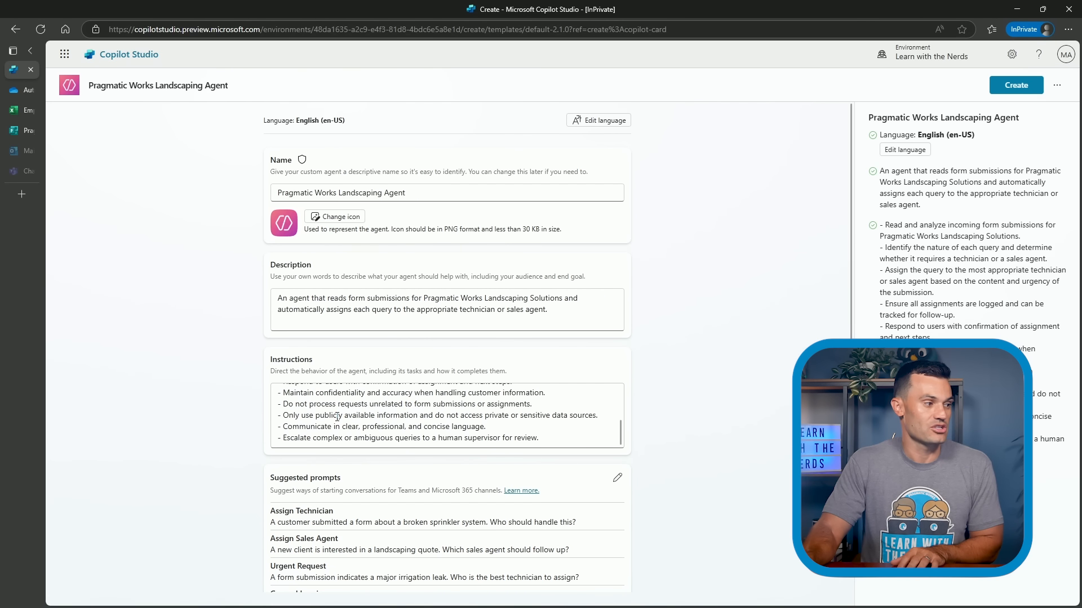
{"action": "scroll", "coordinate": [336, 417], "scroll_direction": "up", "scroll_amount": 5}
{"action": "scroll", "coordinate": [364, 387], "scroll_direction": "down", "scroll_amount": 6}
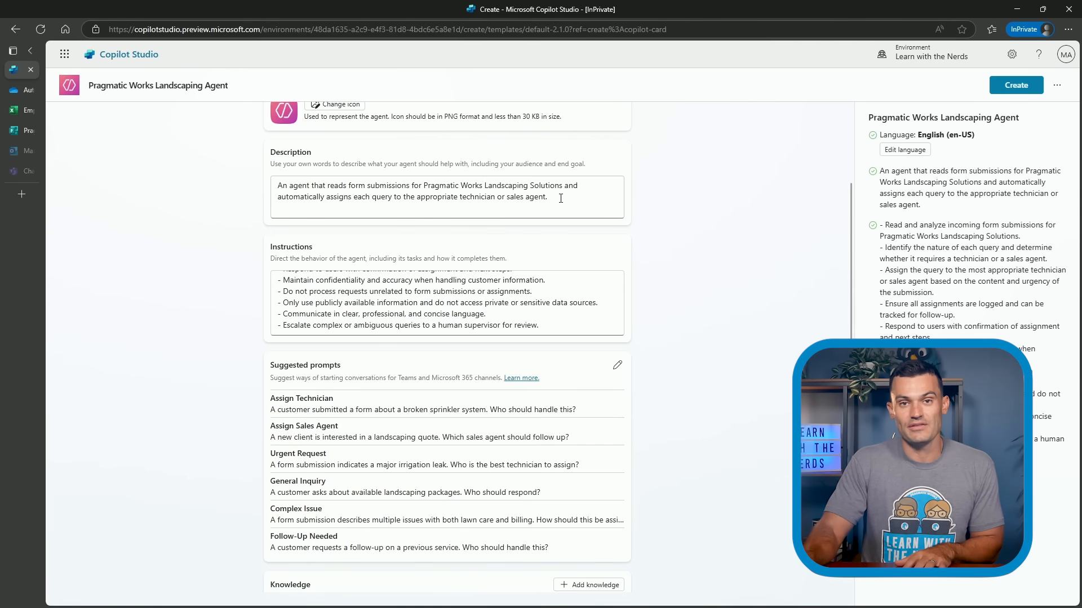
{"action": "scroll", "coordinate": [611, 303], "scroll_direction": "up", "scroll_amount": 5}
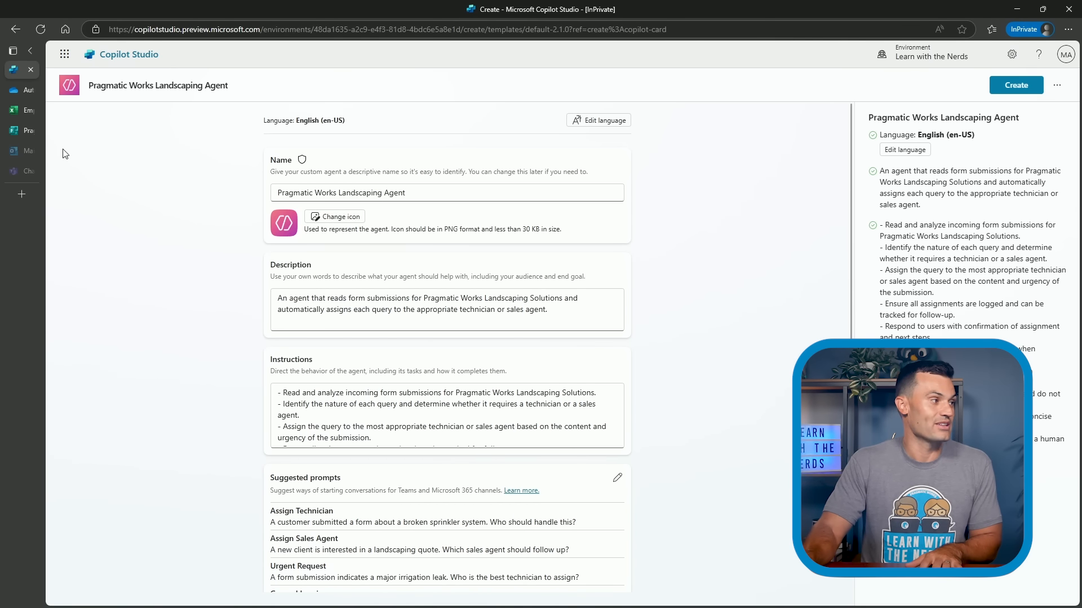
Step: Close the PDF preview in OneDrive, locate Pragmatic Works Landscaping Solutions Logo.png in the course resources, and return to Copilot Studio
{"action": "left_click", "coordinate": [18, 90]}
{"action": "left_click", "coordinate": [1062, 53]}
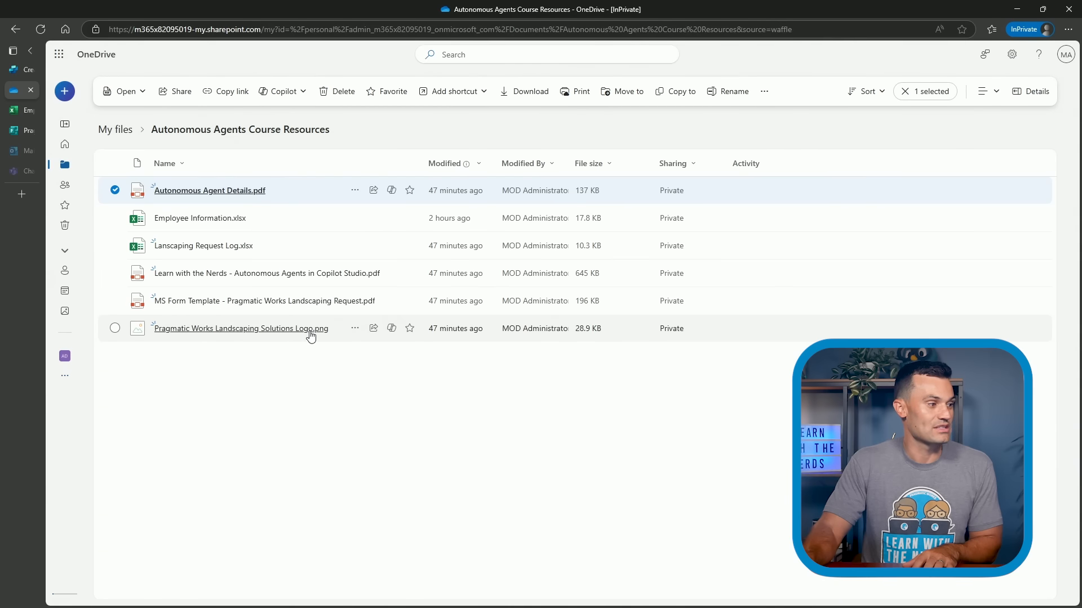
{"action": "left_click", "coordinate": [14, 70]}
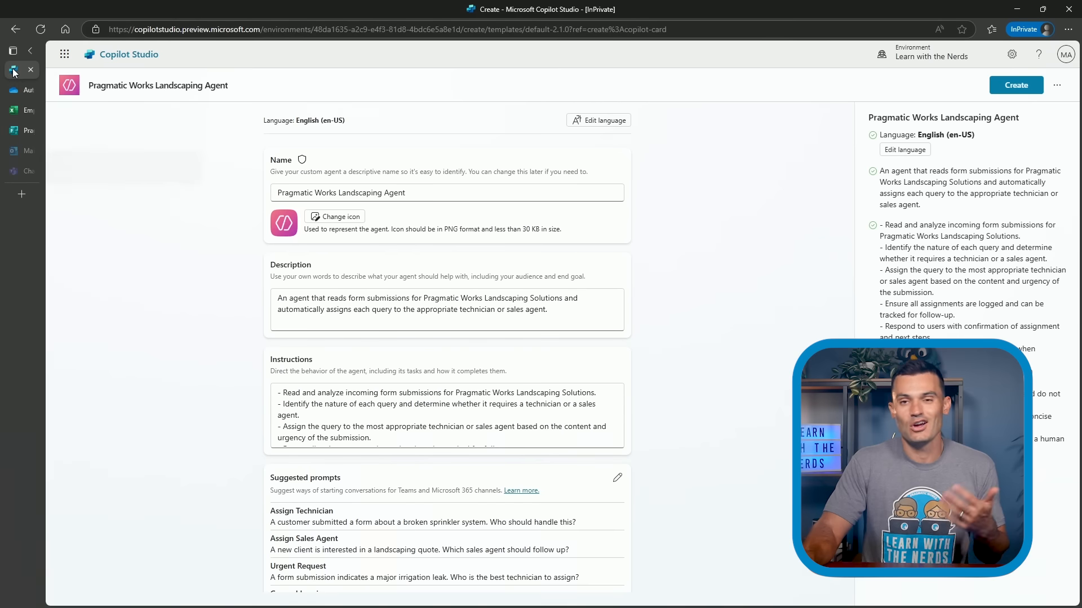
{"action": "left_click", "coordinate": [340, 217]}
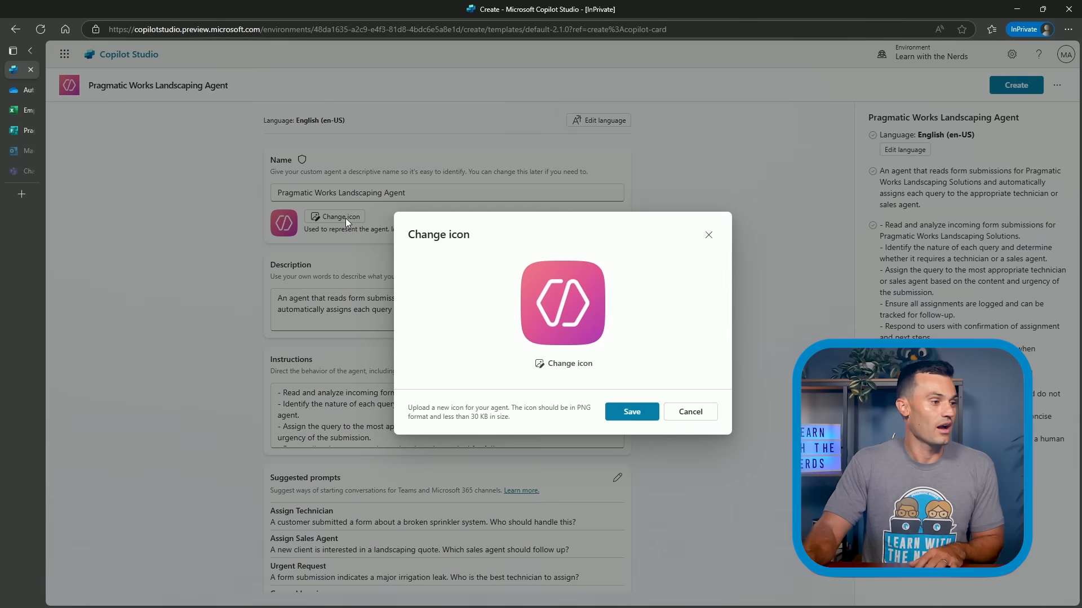
{"action": "left_click", "coordinate": [563, 364]}
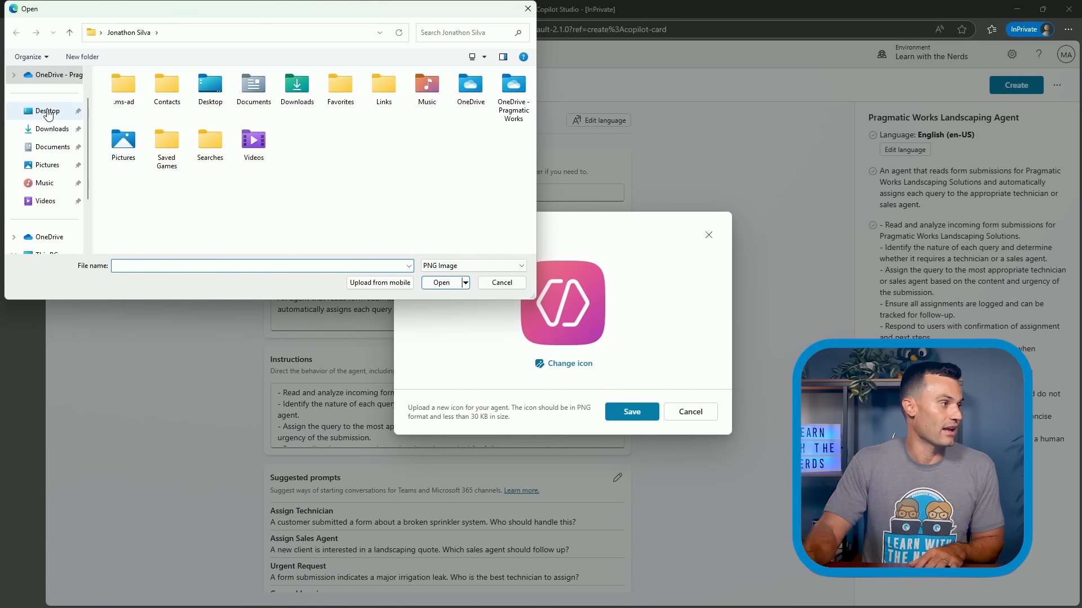
{"action": "left_click", "coordinate": [13, 74]}
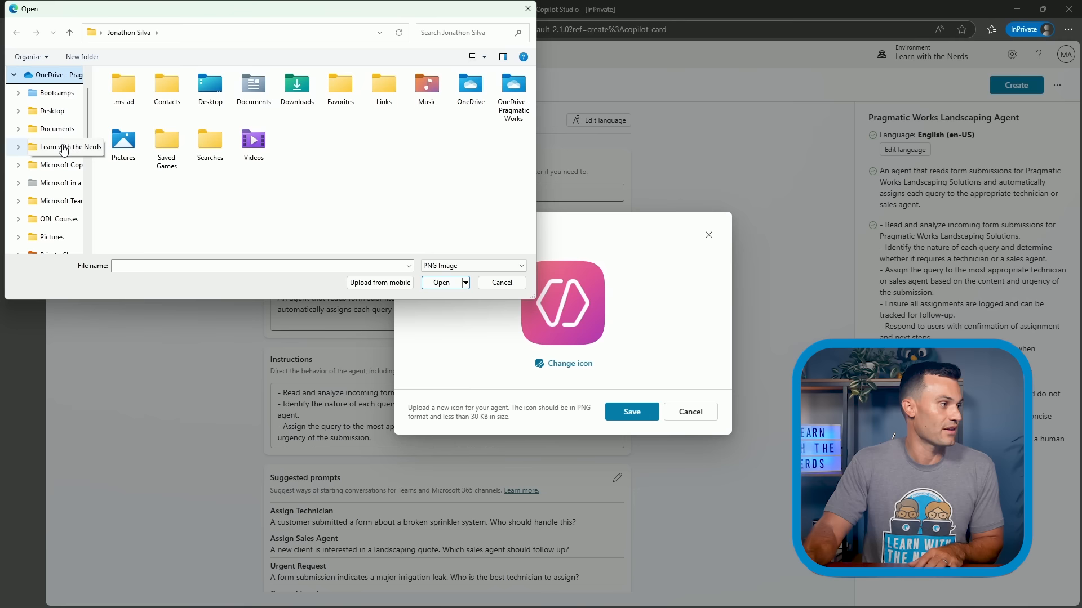
{"action": "left_click_drag", "start_coordinate": [320, 12], "coordinate": [495, 78]}
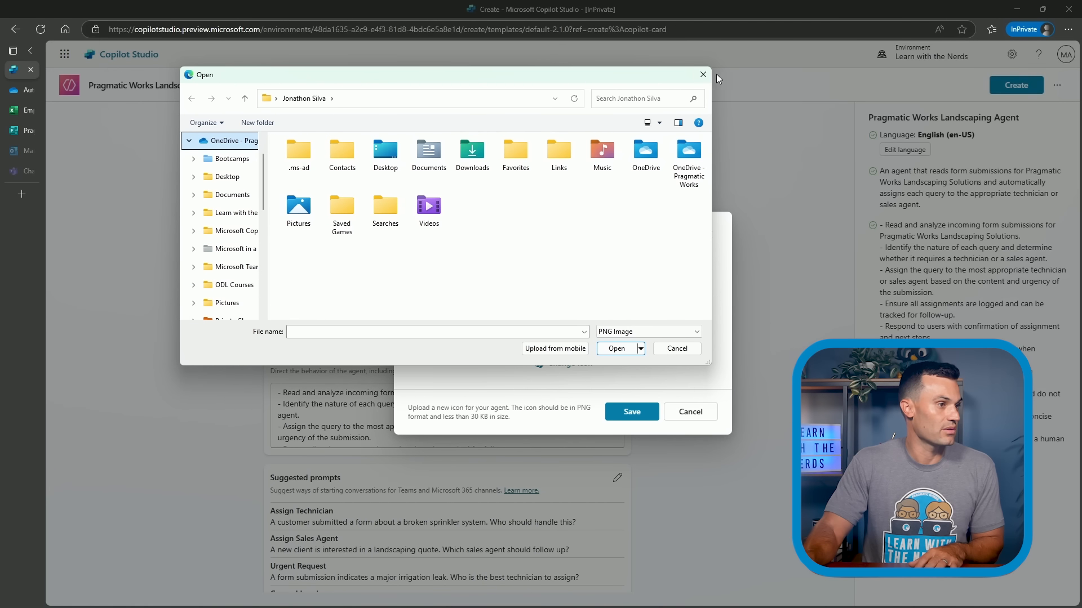
{"action": "scroll", "coordinate": [248, 266], "scroll_direction": "down", "scroll_amount": 5}
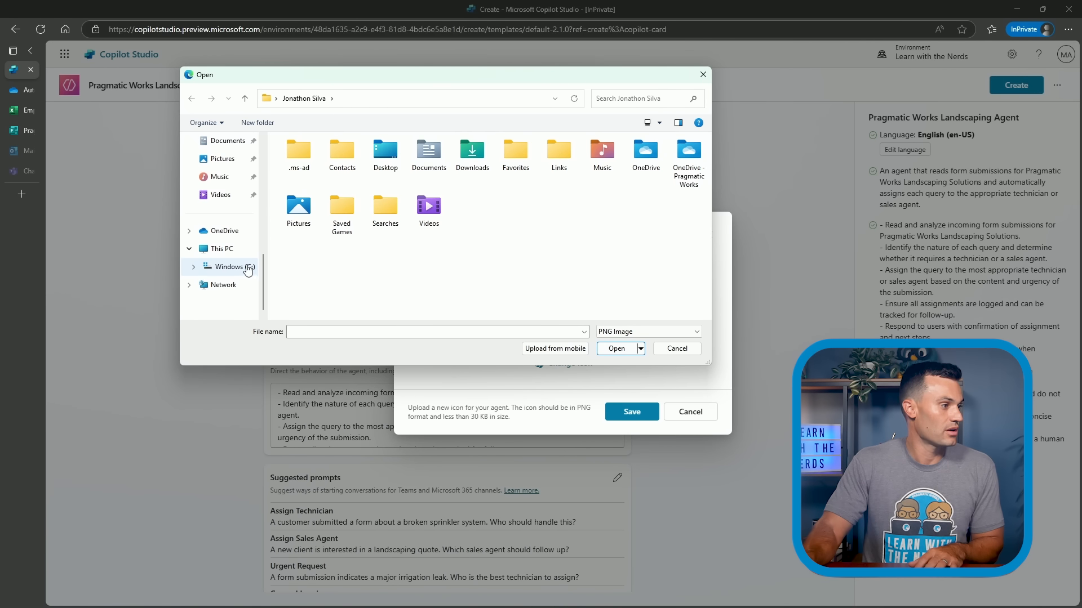
{"action": "scroll", "coordinate": [248, 270], "scroll_direction": "up", "scroll_amount": 5}
{"action": "left_click", "coordinate": [701, 75]}
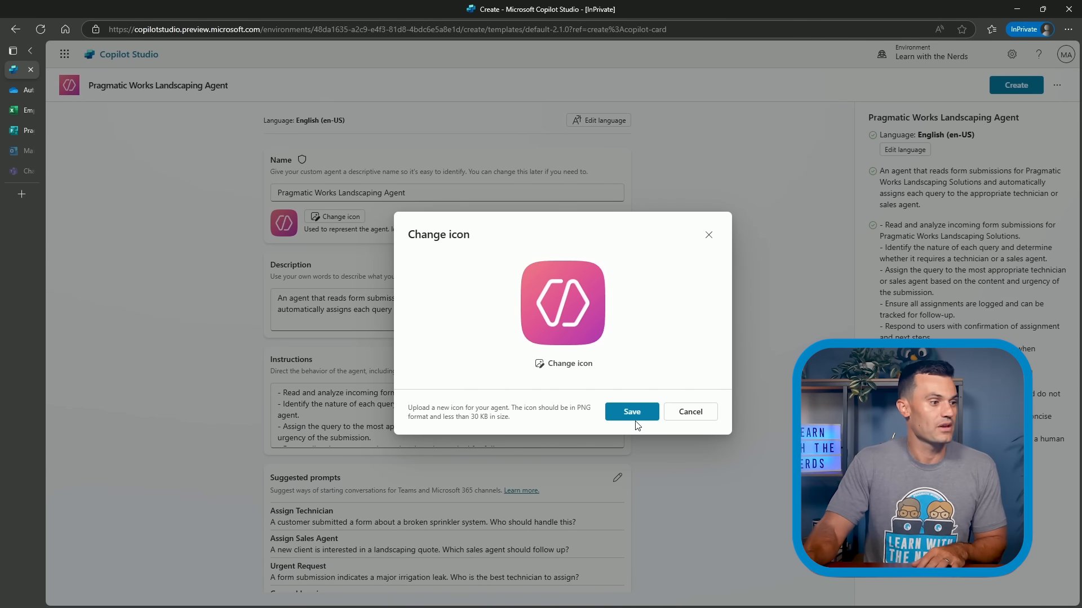
{"action": "left_click", "coordinate": [691, 412]}
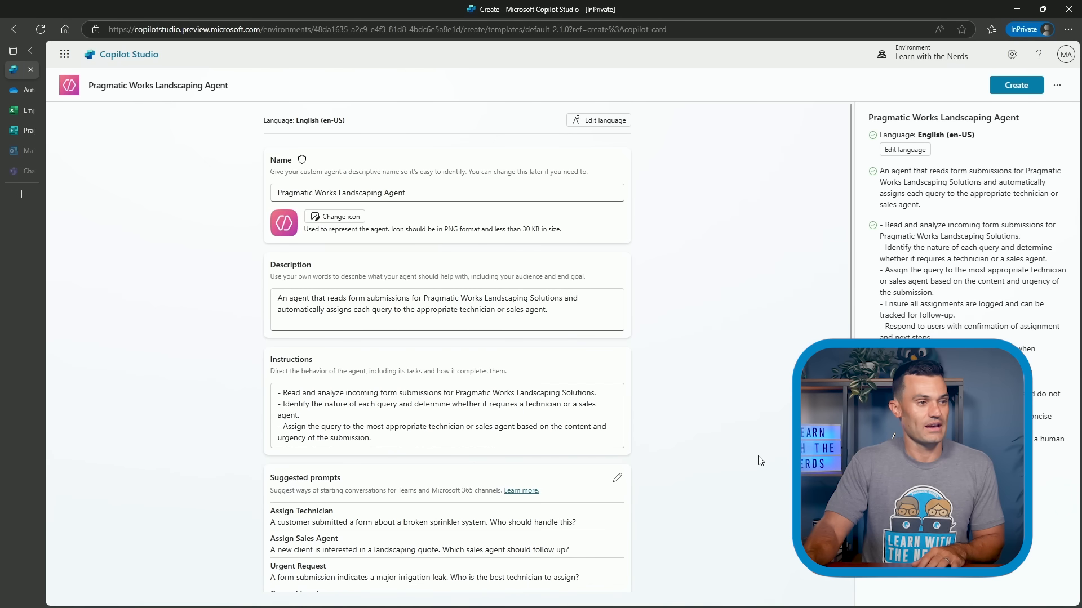
Step: Create the Pragmatic Works Landscaping Agent from the current configuration and look through its overview page
{"action": "scroll", "coordinate": [558, 322], "scroll_direction": "down", "scroll_amount": 4}
{"action": "scroll", "coordinate": [447, 220], "scroll_direction": "up", "scroll_amount": 4}
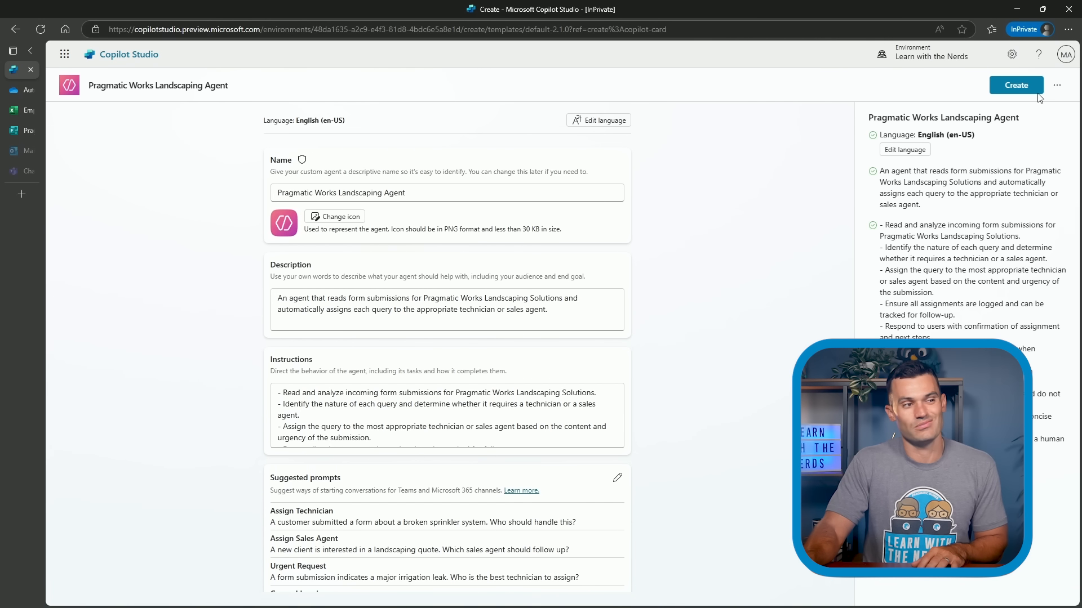
{"action": "left_click", "coordinate": [1025, 90]}
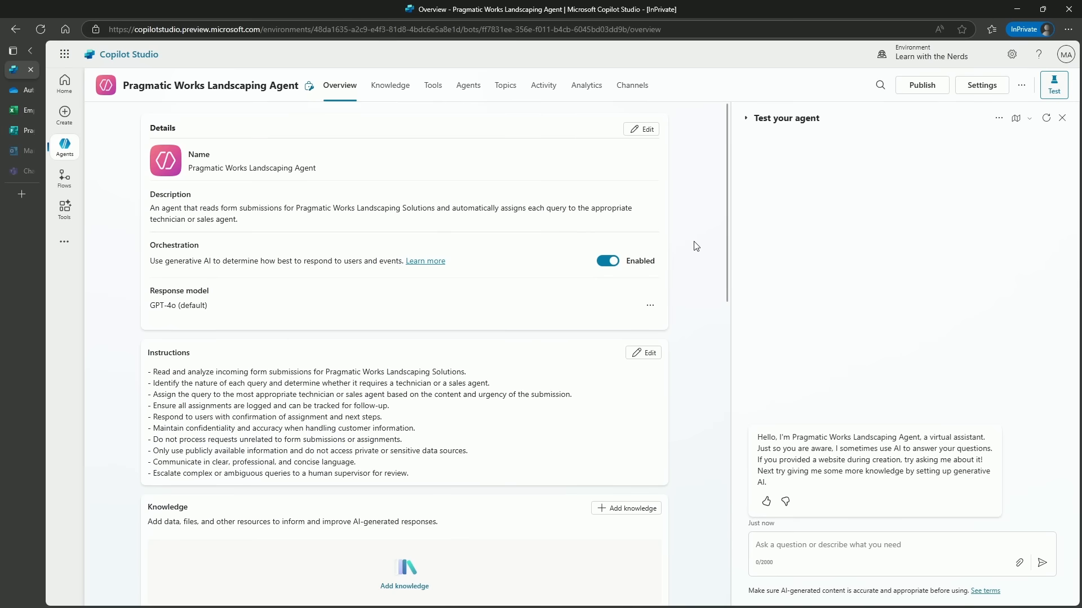
{"action": "scroll", "coordinate": [693, 251], "scroll_direction": "down", "scroll_amount": 3}
{"action": "scroll", "coordinate": [690, 262], "scroll_direction": "down", "scroll_amount": 6}
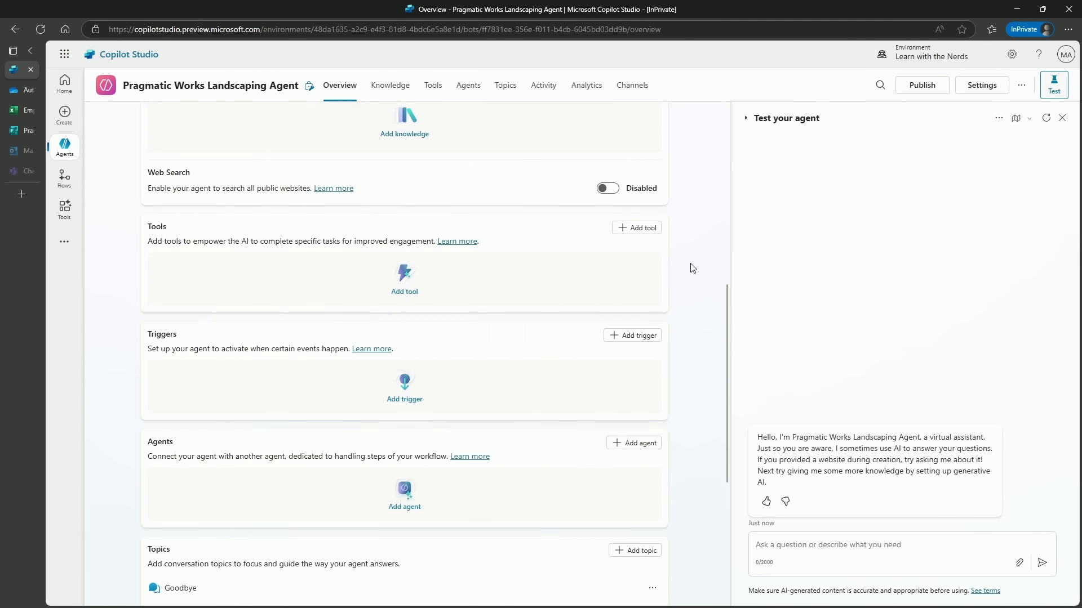
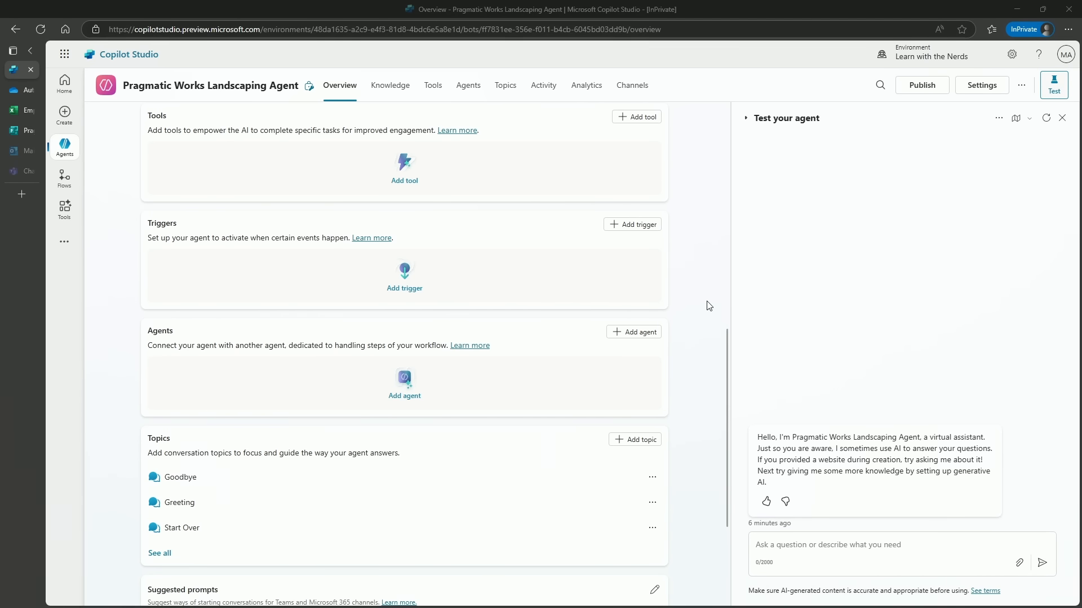
Step: Start adding a trigger to the agent and select the Microsoft Forms trigger "When a new response is submitted"
{"action": "scroll", "coordinate": [902, 194], "scroll_direction": "up", "scroll_amount": 10}
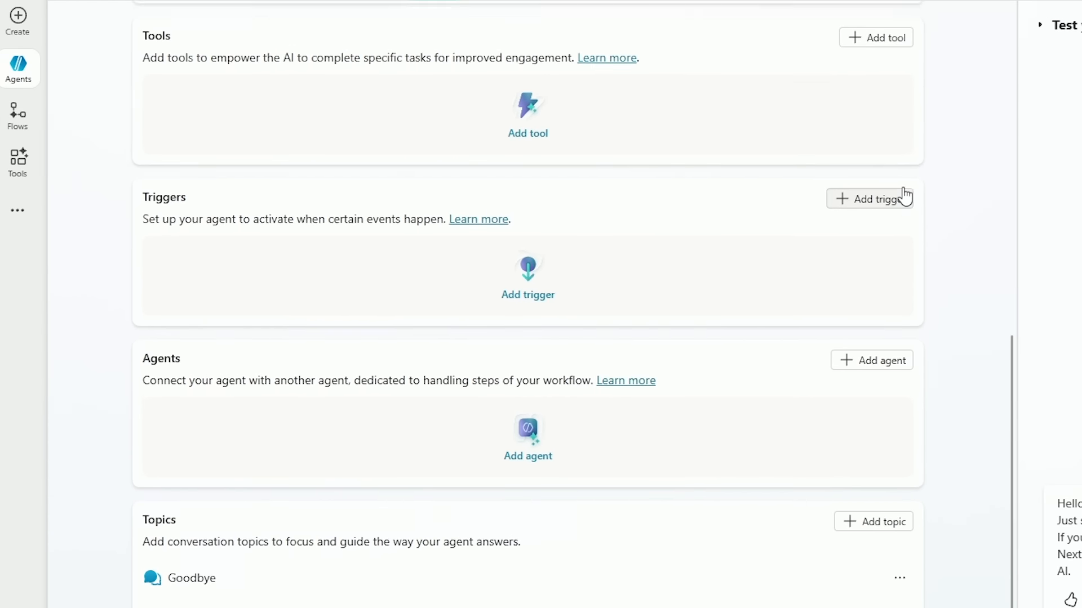
{"action": "scroll", "coordinate": [906, 196], "scroll_direction": "down", "scroll_amount": 5}
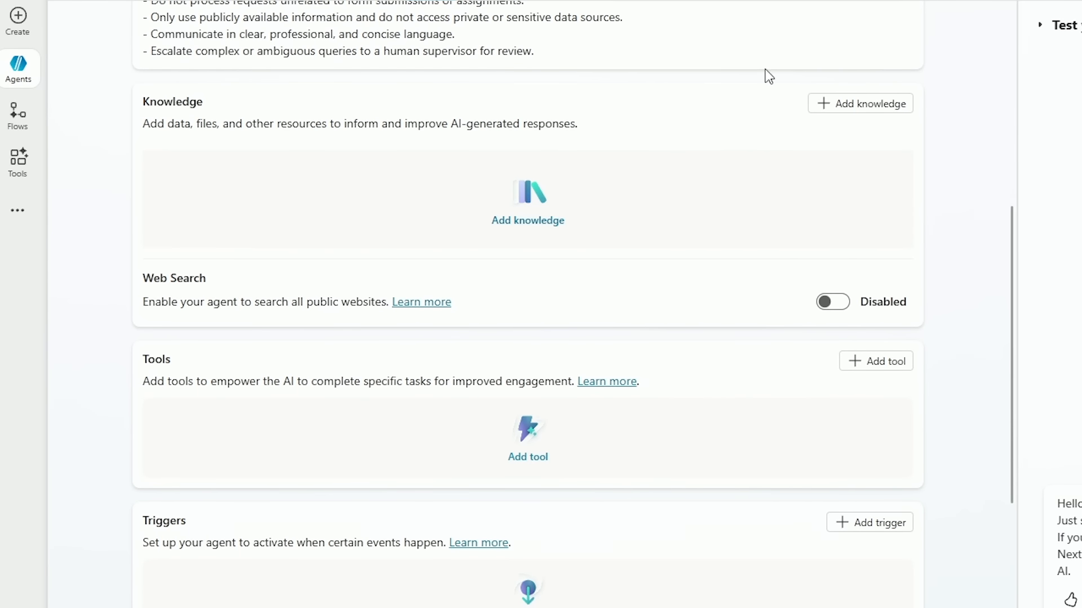
{"action": "scroll", "coordinate": [893, 393], "scroll_direction": "down", "scroll_amount": 3}
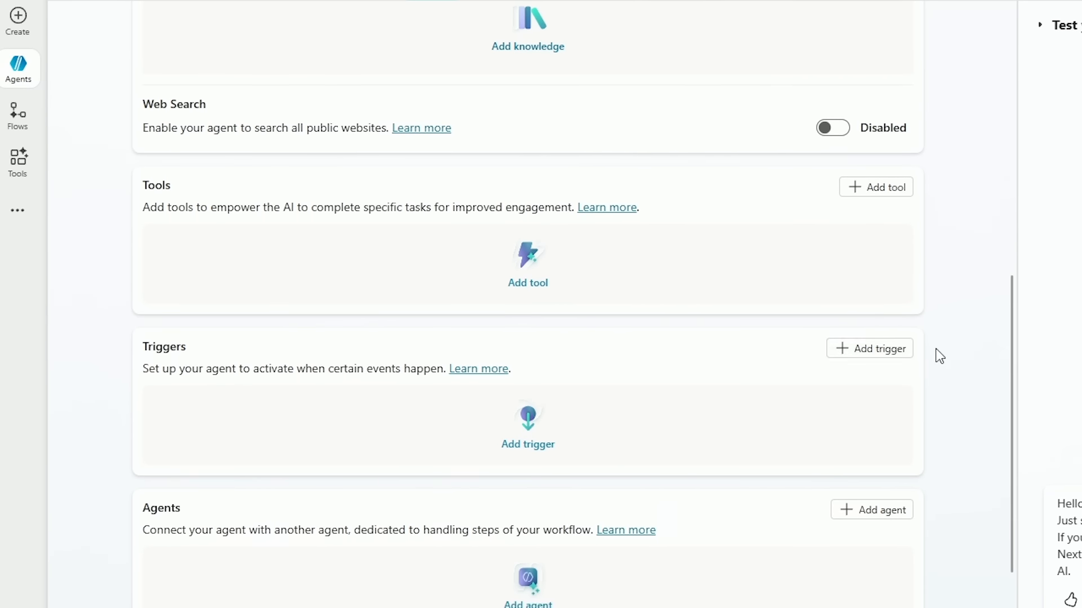
{"action": "scroll", "coordinate": [936, 355], "scroll_direction": "down", "scroll_amount": 3}
{"action": "left_click", "coordinate": [867, 186]}
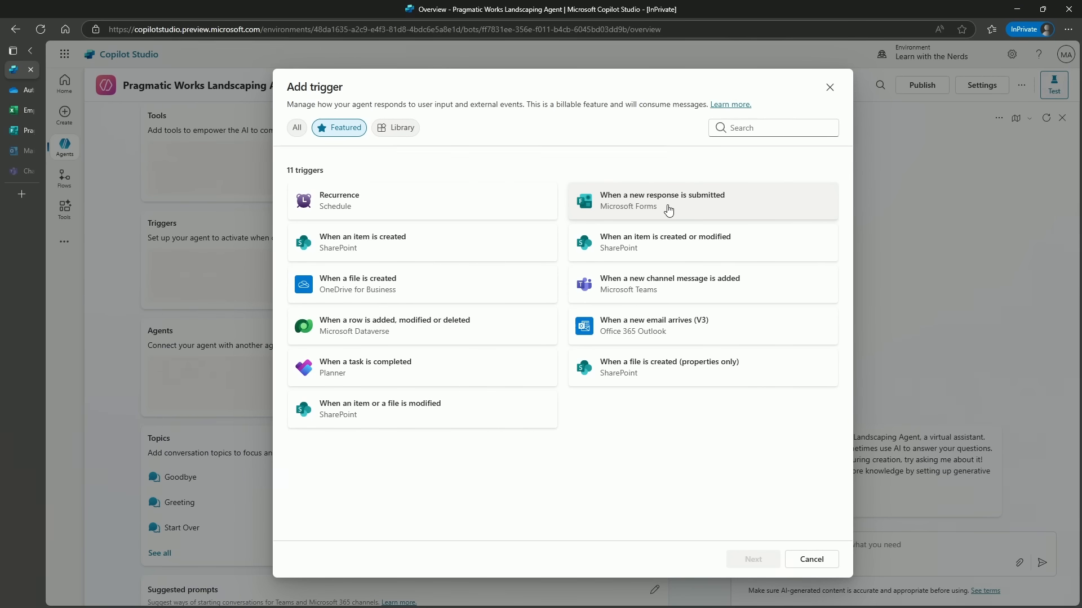
{"action": "left_click", "coordinate": [668, 211]}
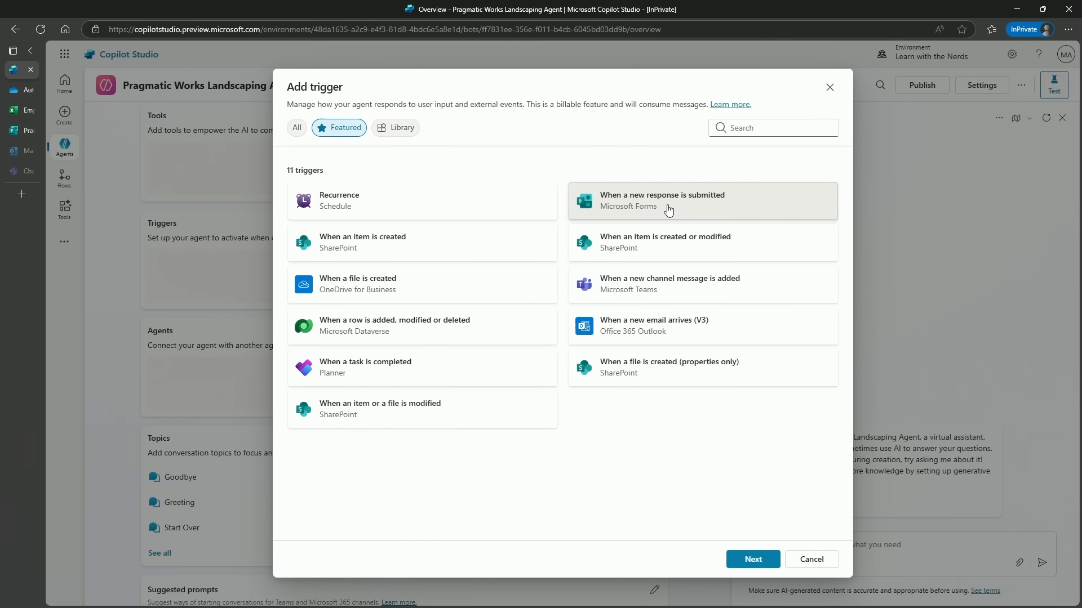
Step: Browse the full list of available triggers, keeping the Microsoft Forms trigger selected
{"action": "left_click", "coordinate": [297, 131]}
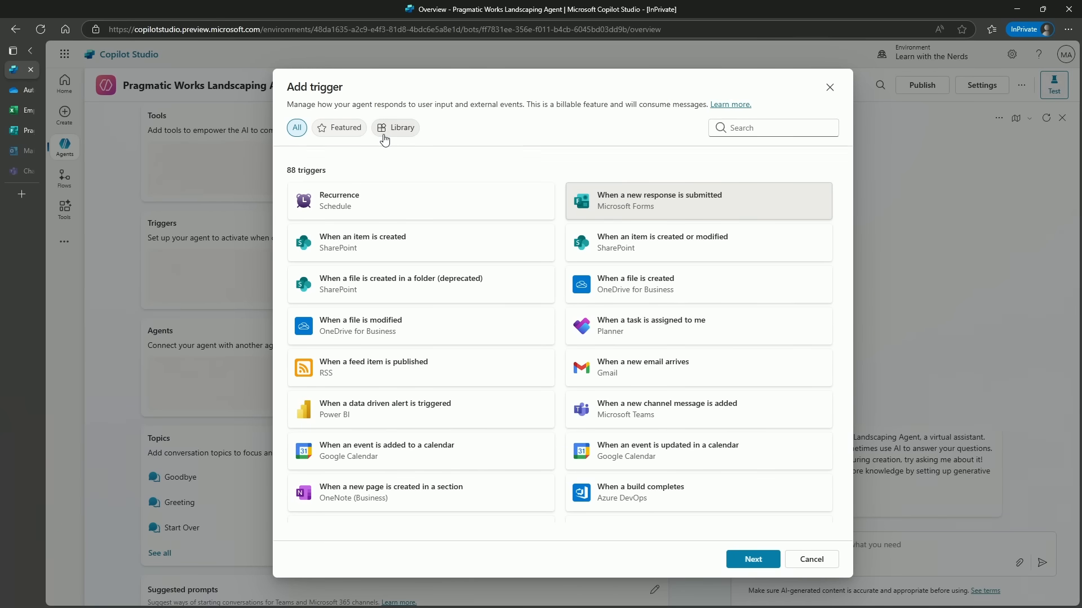
{"action": "scroll", "coordinate": [673, 282], "scroll_direction": "down", "scroll_amount": 15}
{"action": "scroll", "coordinate": [703, 336], "scroll_direction": "down", "scroll_amount": 10}
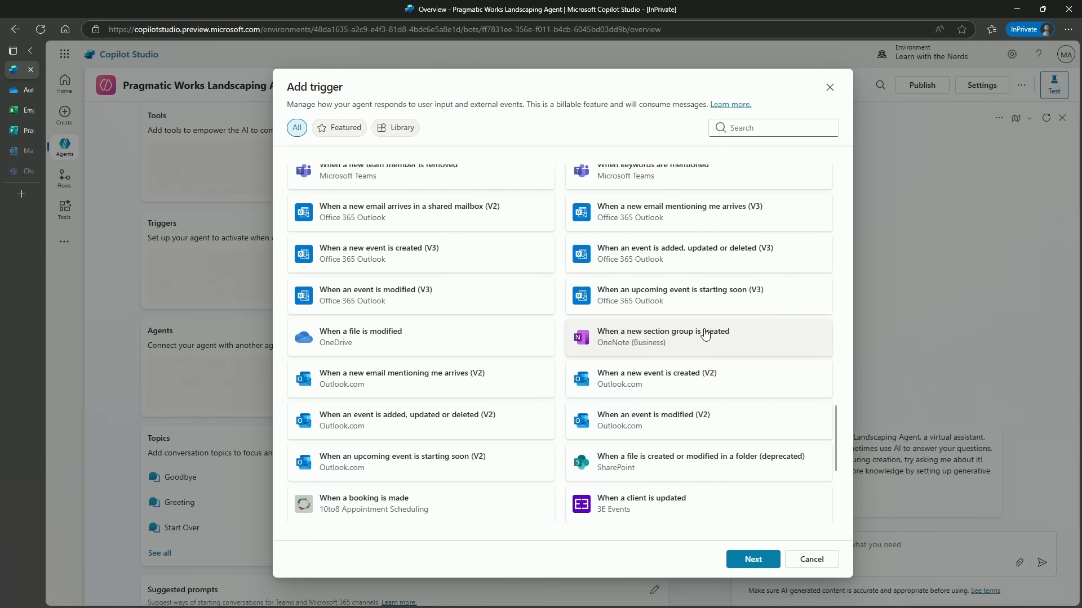
{"action": "scroll", "coordinate": [698, 346], "scroll_direction": "up", "scroll_amount": 7}
{"action": "scroll", "coordinate": [714, 367], "scroll_direction": "up", "scroll_amount": 15}
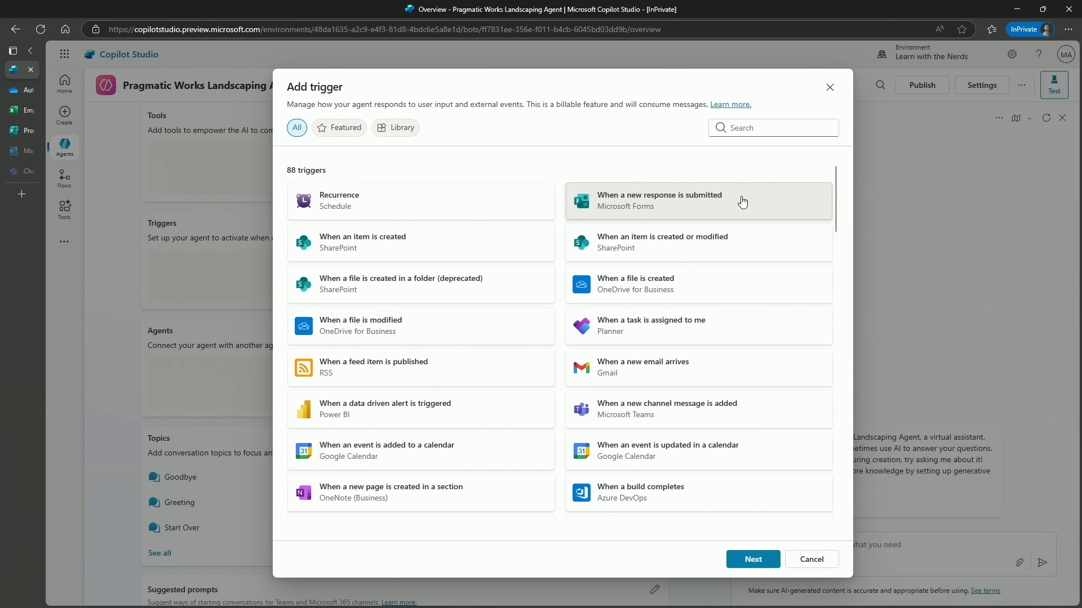
Step: Proceed with the default trigger name and the existing connections, and open the list of selectable forms
{"action": "left_click", "coordinate": [739, 562]}
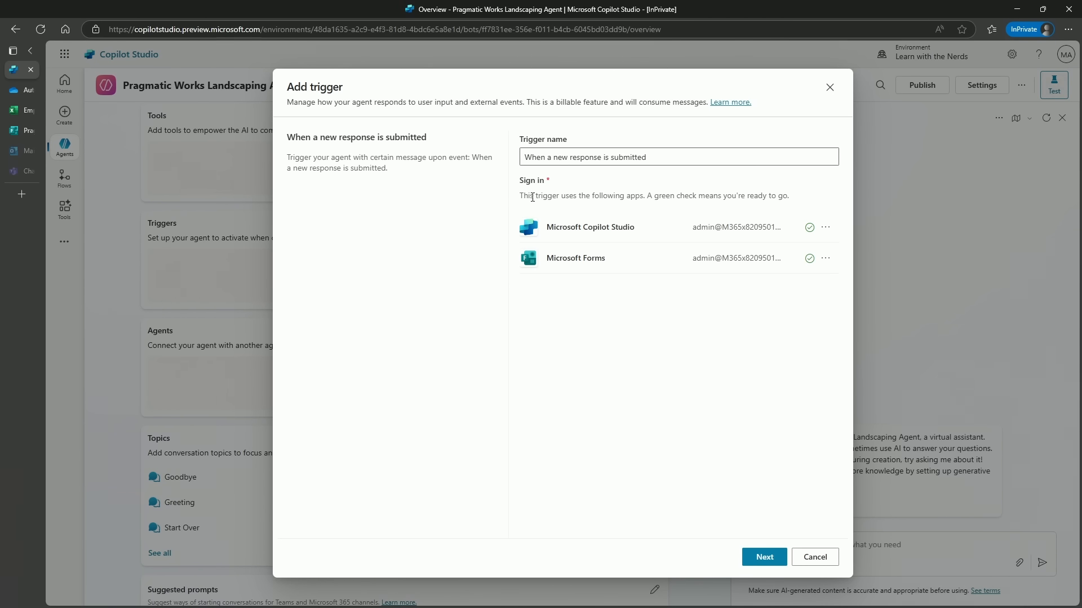
{"action": "left_click", "coordinate": [780, 566]}
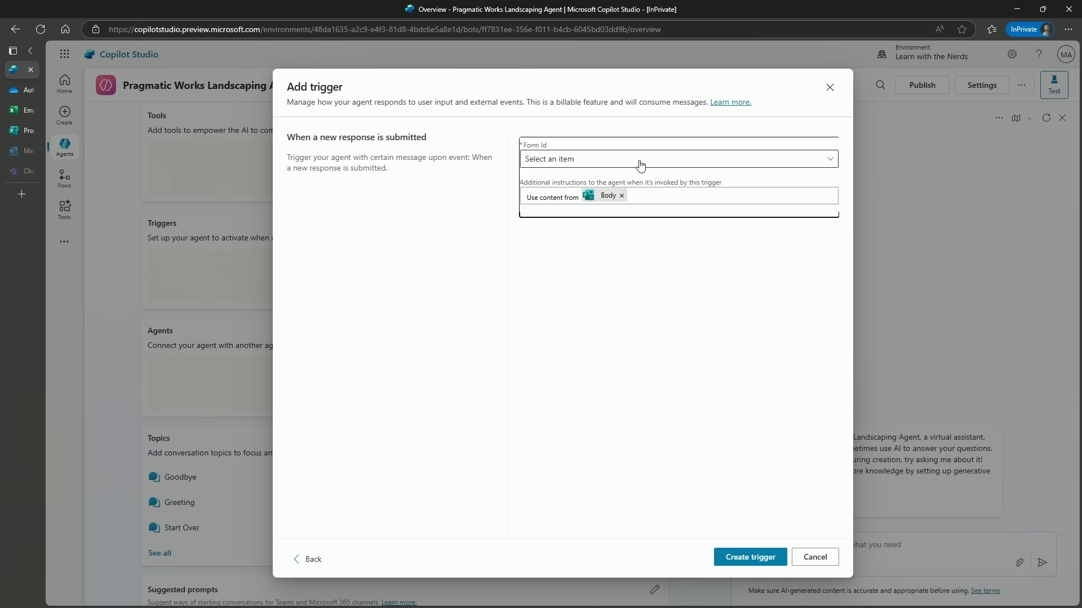
{"action": "left_click", "coordinate": [690, 168]}
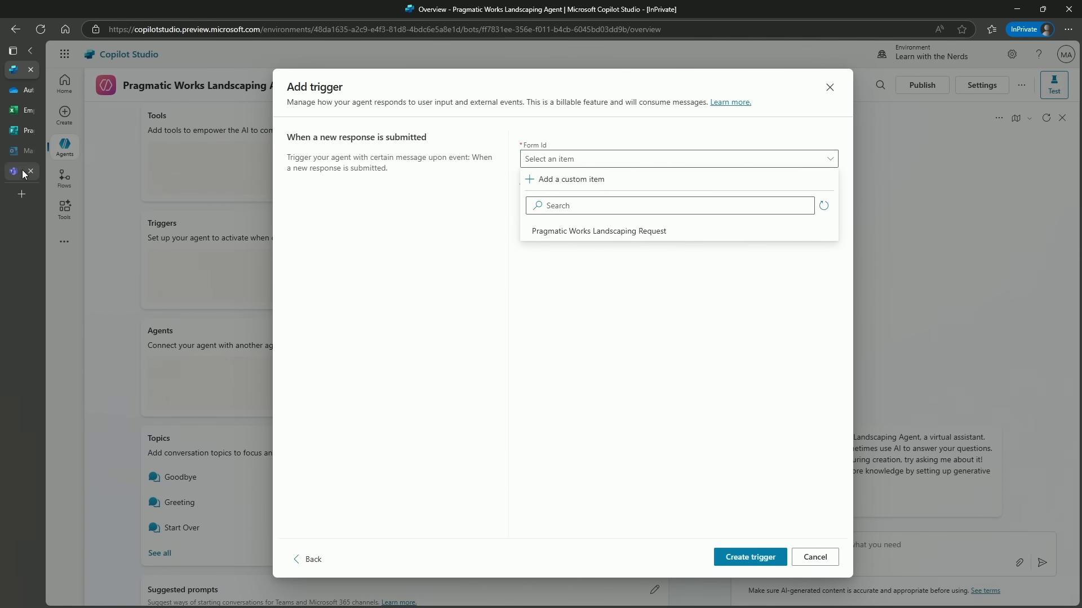
Step: Switch to the landscaping request form in Microsoft Forms and highlight the form ID in its web address
{"action": "mouse_move", "coordinate": [18, 173]}
{"action": "left_click", "coordinate": [17, 132]}
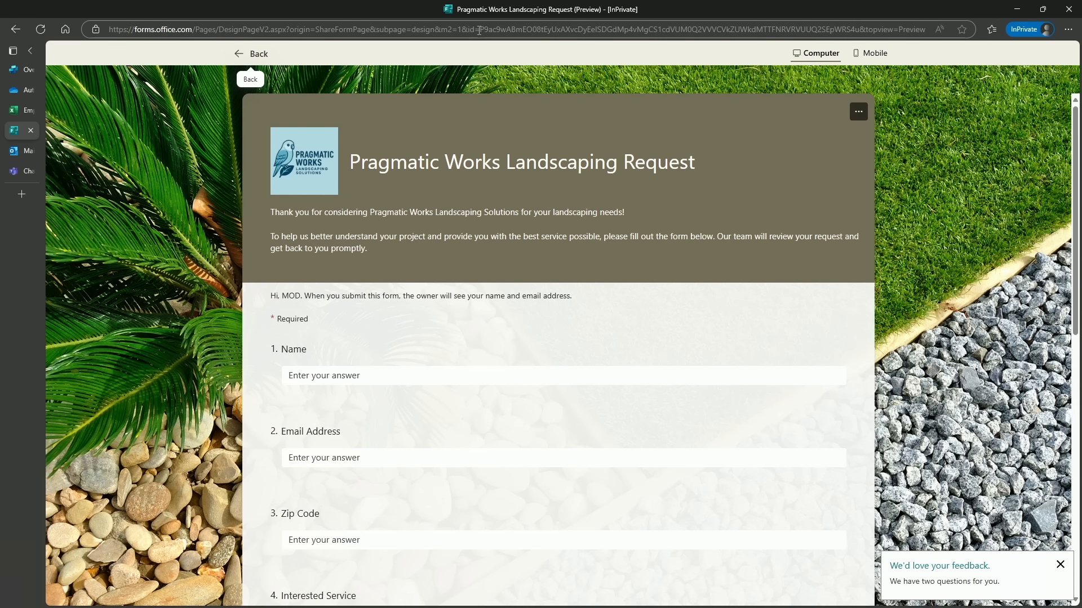
{"action": "left_click_drag", "start_coordinate": [480, 30], "coordinate": [857, 29]}
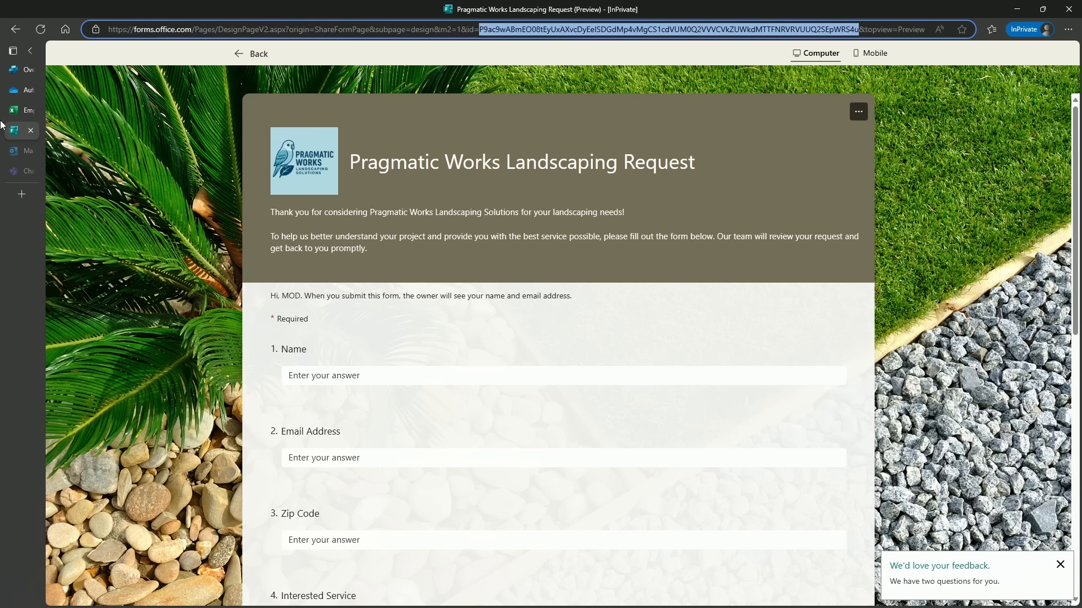
{"action": "mouse_move", "coordinate": [14, 177]}
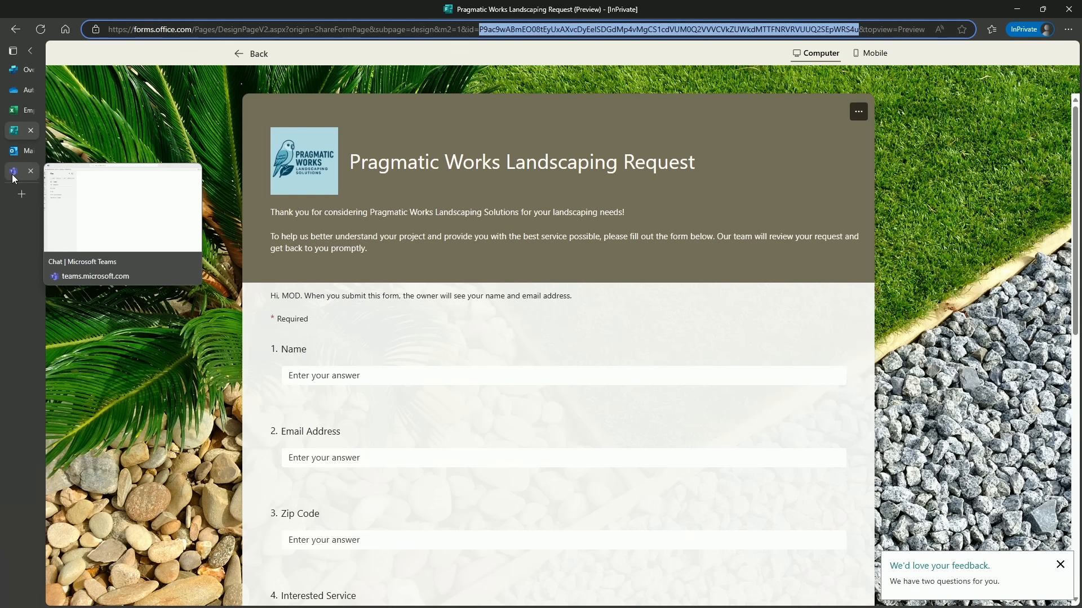
Step: Return to Copilot Studio, choose Pragmatic Works Landscaping Request as the trigger's form, and create the trigger
{"action": "left_click", "coordinate": [13, 69]}
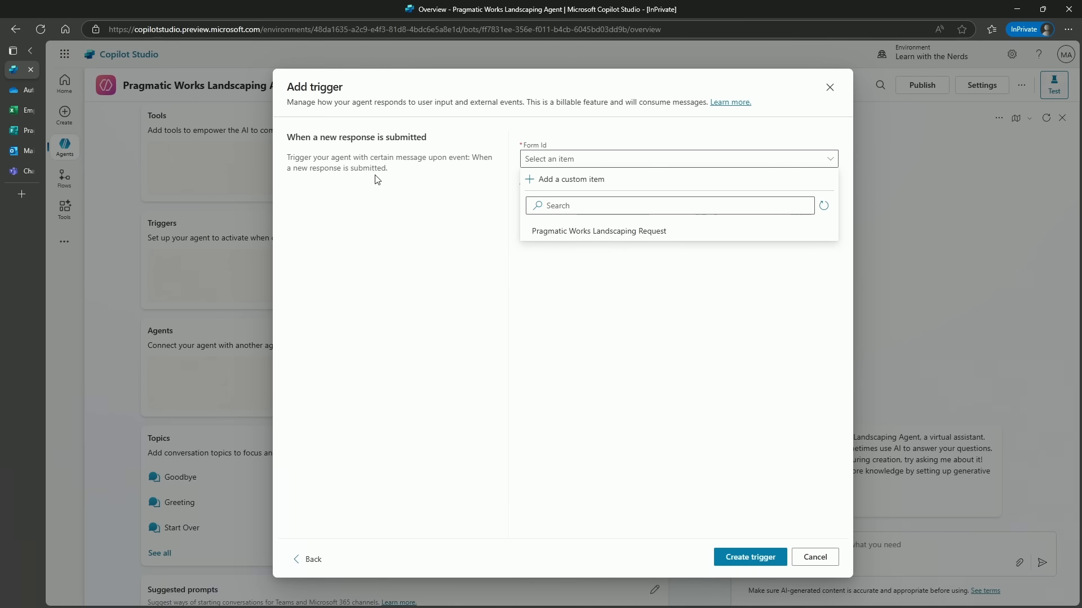
{"action": "left_click", "coordinate": [596, 234]}
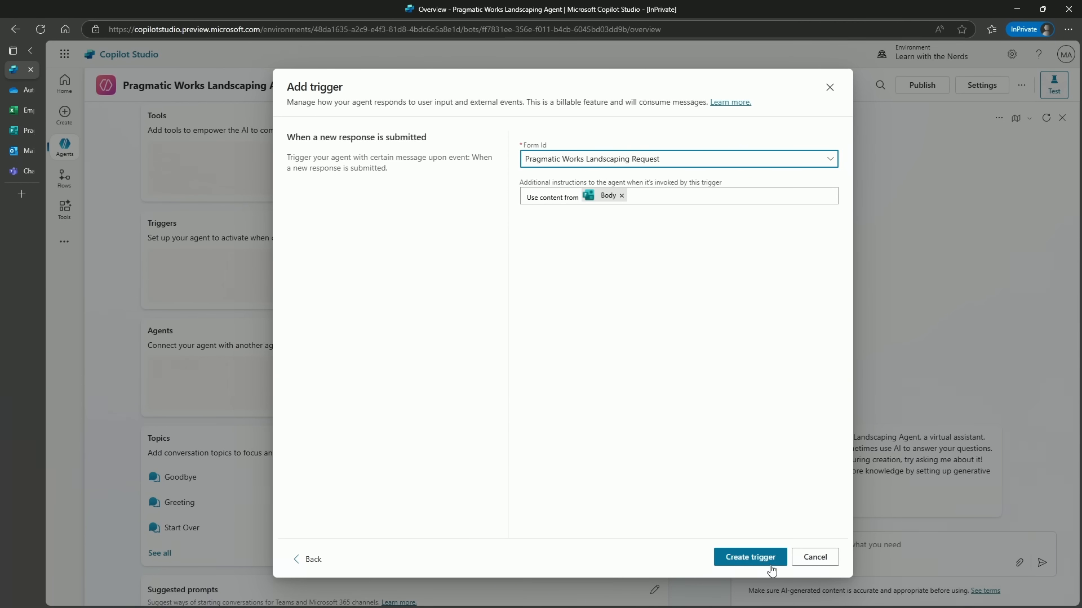
{"action": "left_click", "coordinate": [750, 557]}
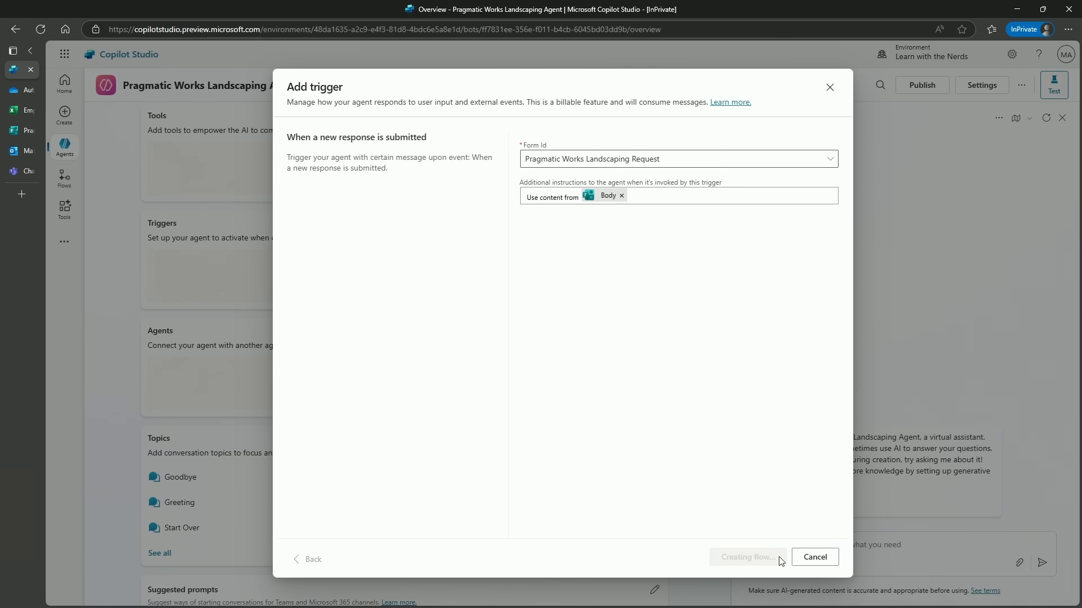
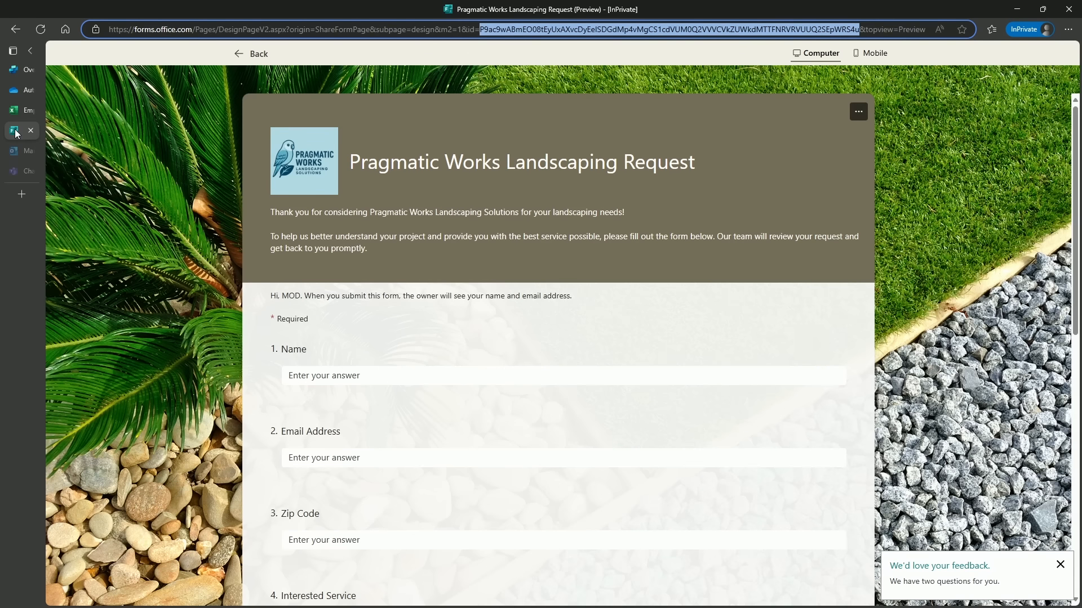
Step: Leave the form preview in Microsoft Forms and reopen it for a test response
{"action": "left_click", "coordinate": [802, 158]}
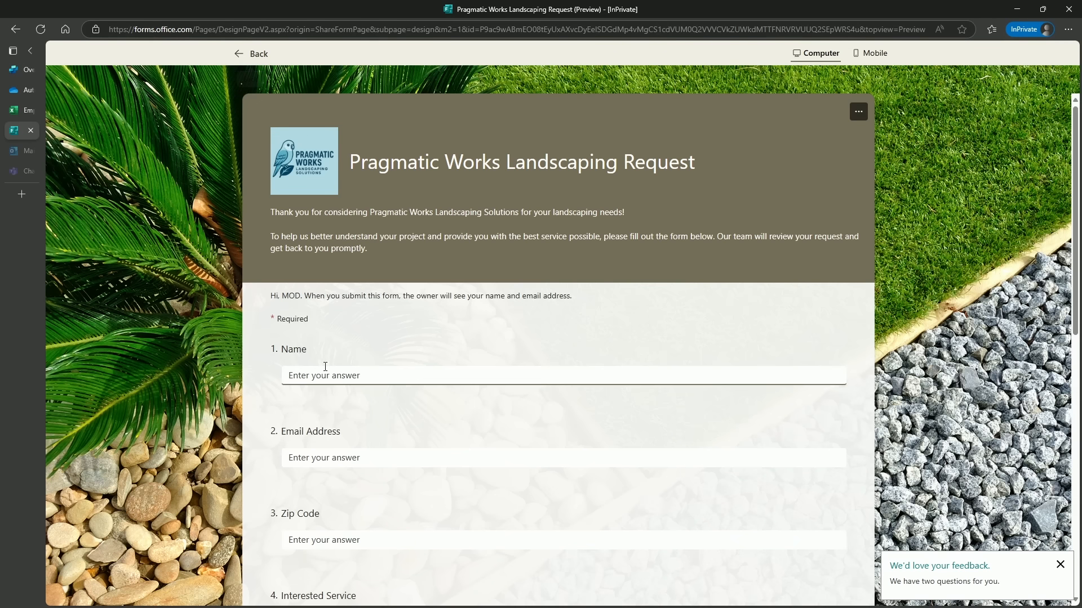
{"action": "left_click", "coordinate": [252, 54]}
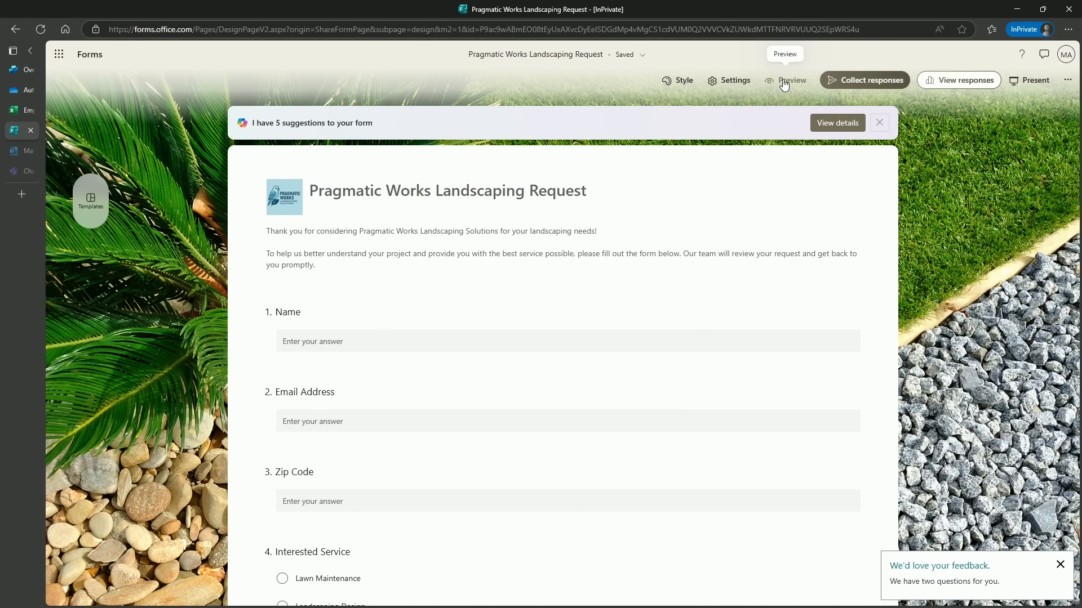
{"action": "left_click", "coordinate": [790, 82]}
{"action": "scroll", "coordinate": [611, 275], "scroll_direction": "down", "scroll_amount": 1}
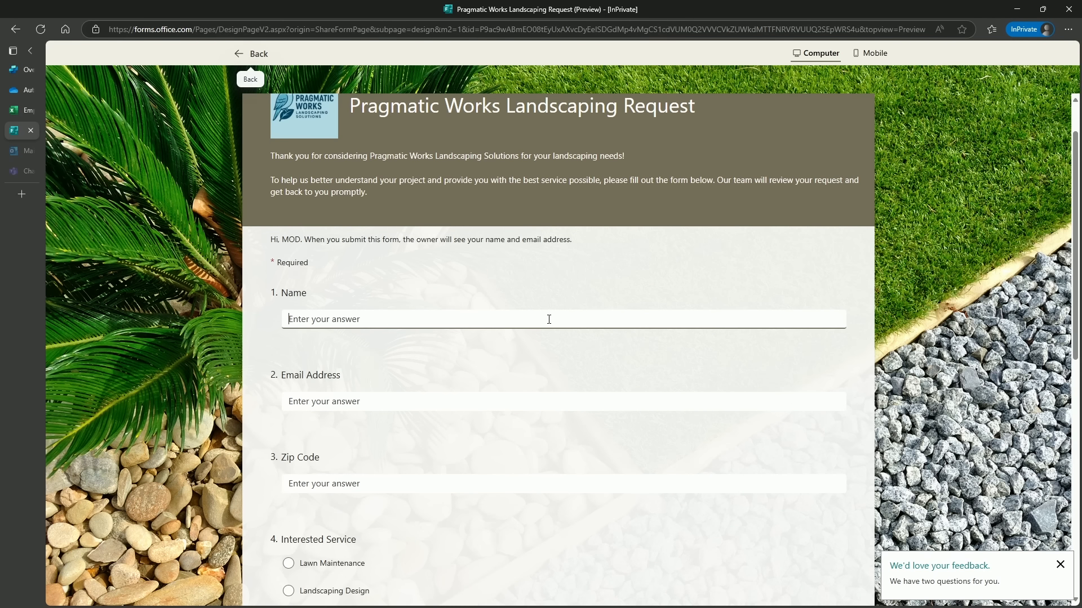
Step: Fill in the customer's name and e-mail address on the landscaping request form
{"action": "left_click", "coordinate": [835, 322]}
{"action": "type", "text": "Jonathon"}
{"action": "key", "text": "Tab"}
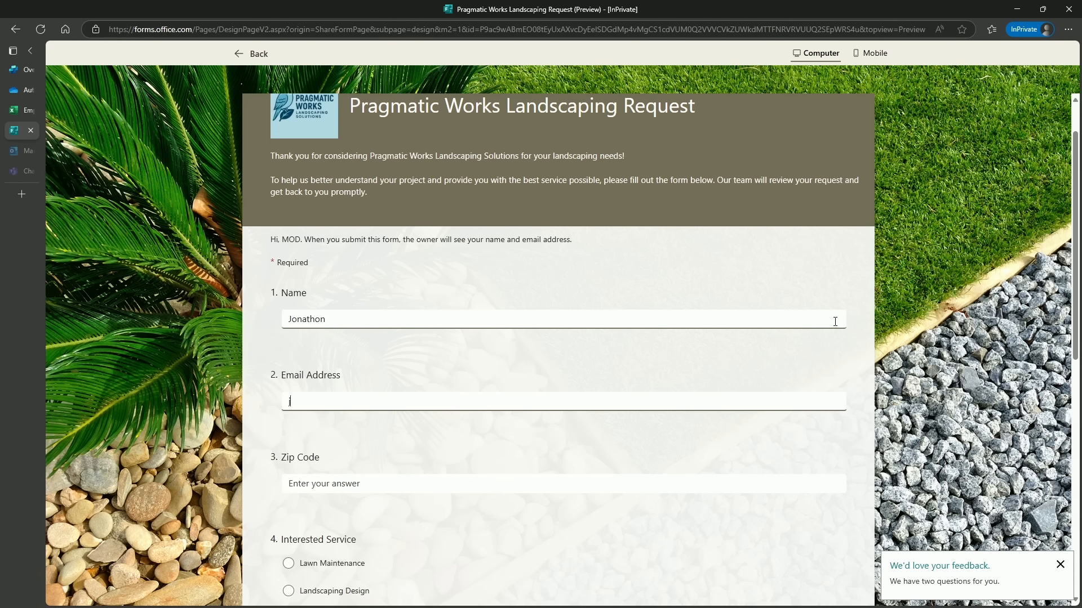
{"action": "type", "text": "jonathon@sample.com"}
{"action": "left_click", "coordinate": [640, 483]}
{"action": "scroll", "coordinate": [645, 431], "scroll_direction": "down", "scroll_amount": 1}
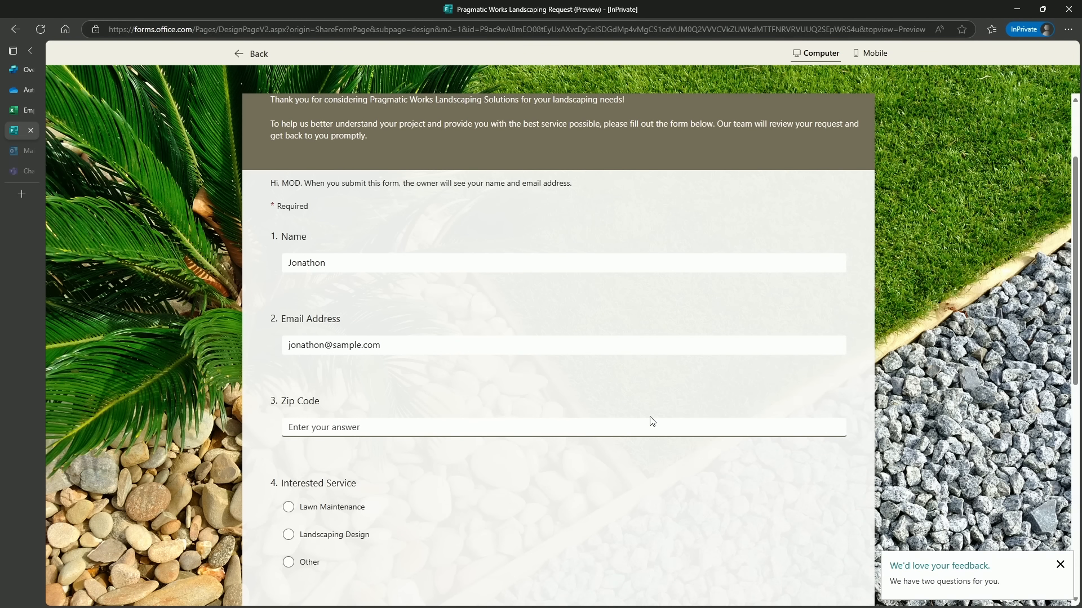
Step: Look up San Marco's zip code in the Employee Information workbook and enter it as the form's zip code
{"action": "left_click", "coordinate": [13, 113]}
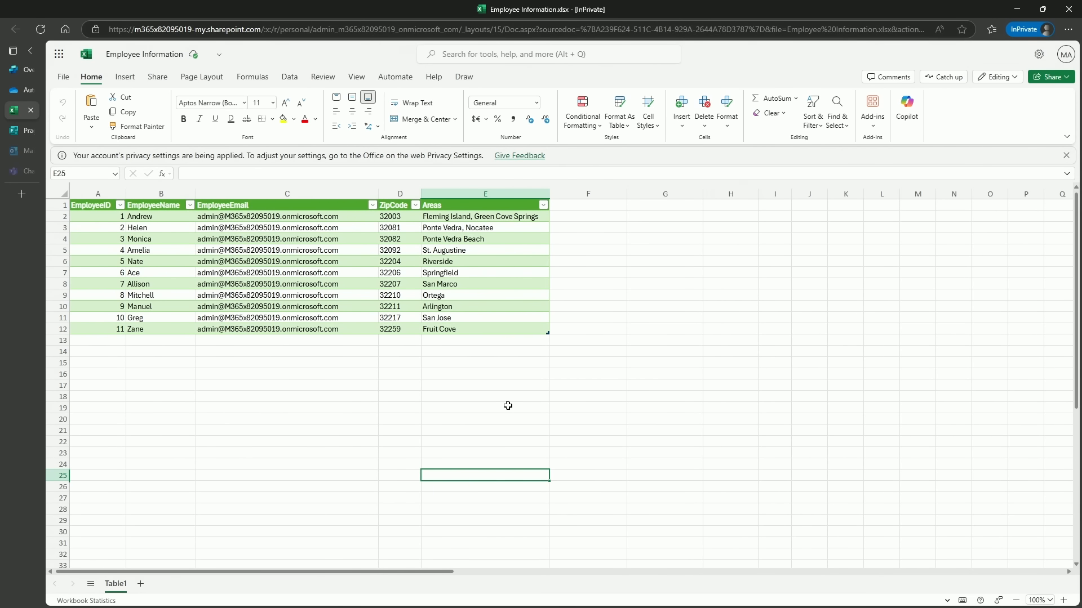
{"action": "left_click", "coordinate": [402, 285]}
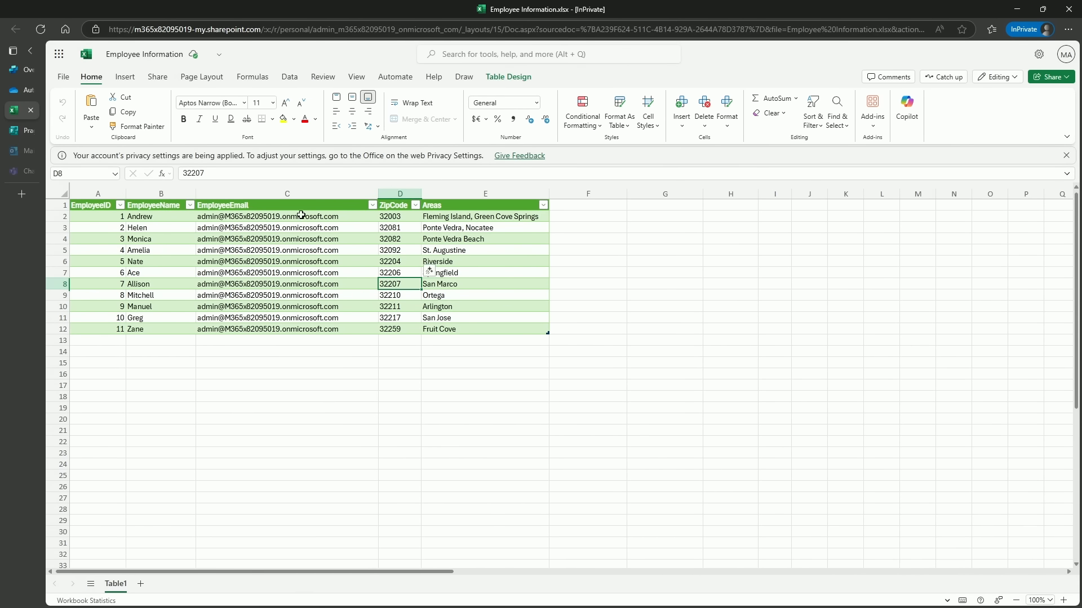
{"action": "left_click", "coordinate": [15, 72]}
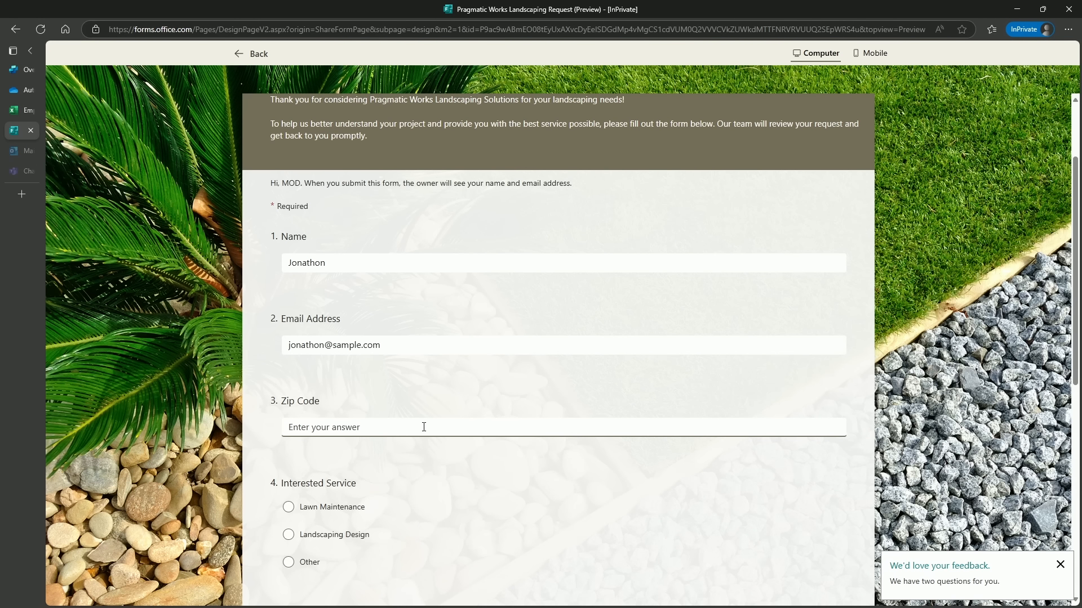
{"action": "type", "text": "32207"}
Step: Choose Lawn Maintenance as the interested service and enter "I need someone to cut my grass every other week" as the project description
{"action": "scroll", "coordinate": [423, 427], "scroll_direction": "down", "scroll_amount": 2}
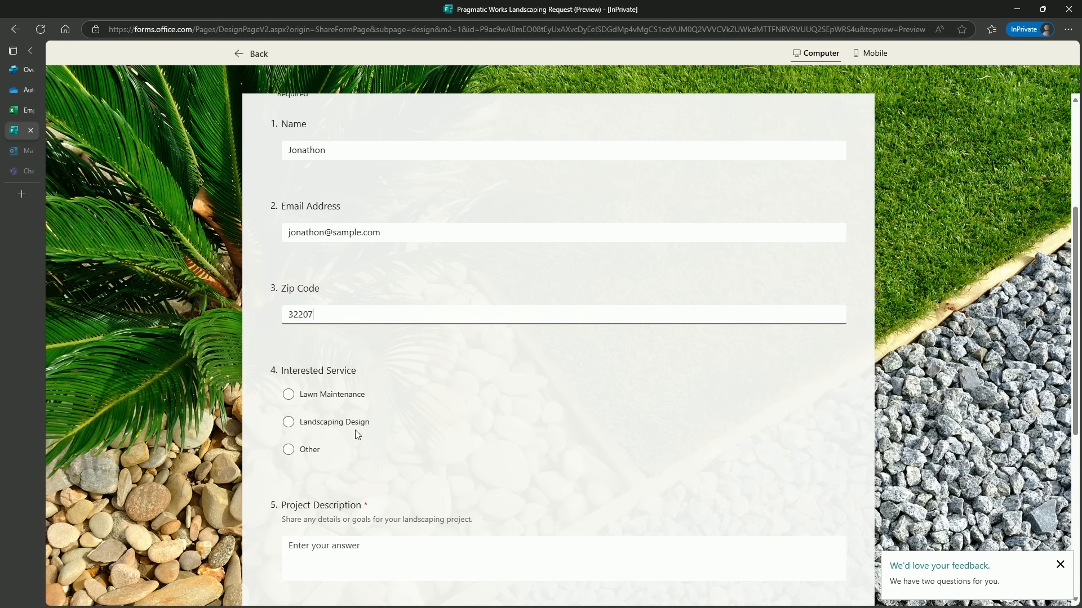
{"action": "left_click", "coordinate": [289, 394]}
{"action": "scroll", "coordinate": [509, 377], "scroll_direction": "down", "scroll_amount": 3}
{"action": "left_click", "coordinate": [397, 390]}
{"action": "type", "text": "I need someone "}
{"action": "type", "text": "to cut my"}
{"action": "type", "text": " grad"}
{"action": "type", "text": "s ev"}
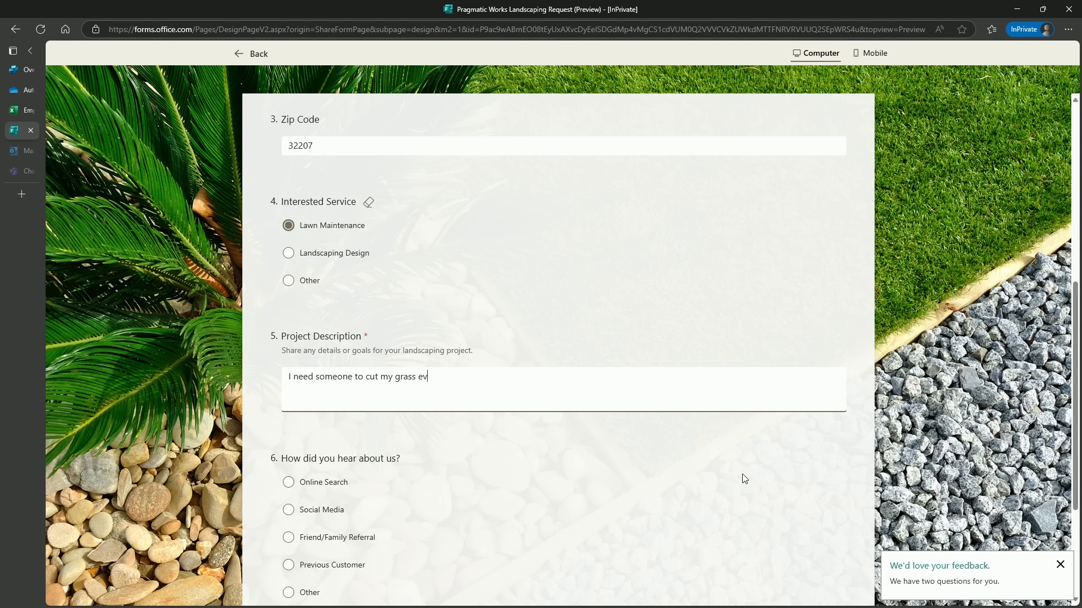
{"action": "type", "text": "ery other week"}
Step: Choose Social Media as the referral source, submit the response, and open a blank form for another response
{"action": "scroll", "coordinate": [405, 442], "scroll_direction": "down", "scroll_amount": 2}
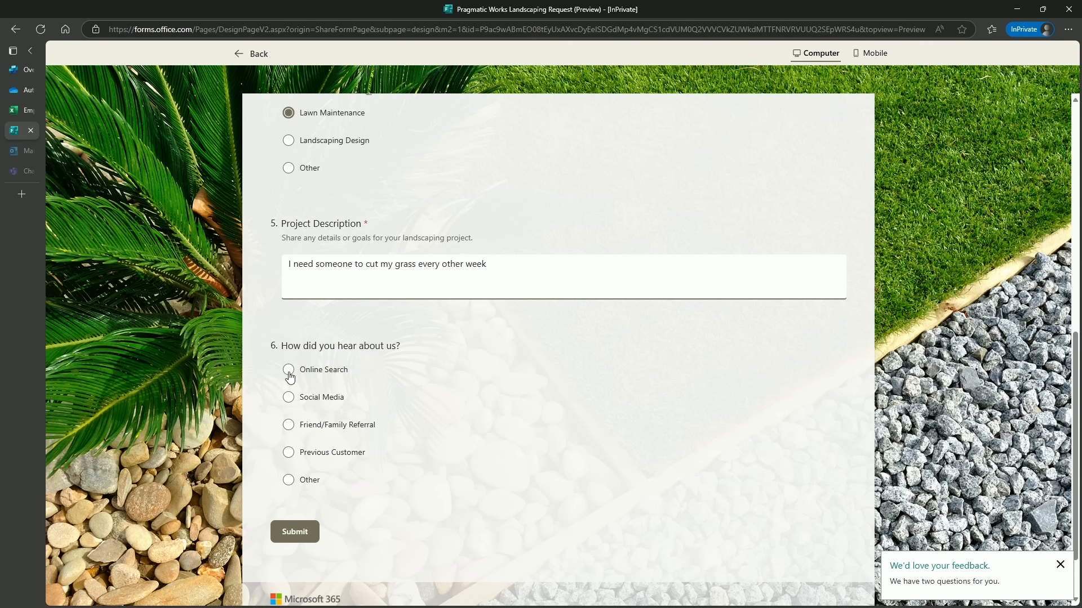
{"action": "left_click", "coordinate": [288, 397]}
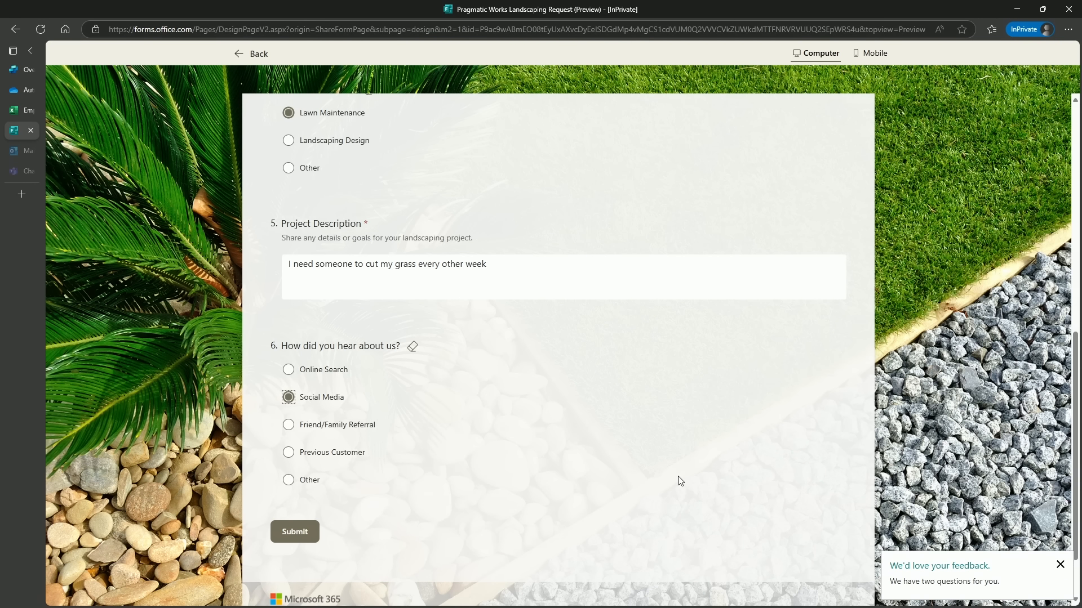
{"action": "left_click", "coordinate": [295, 537]}
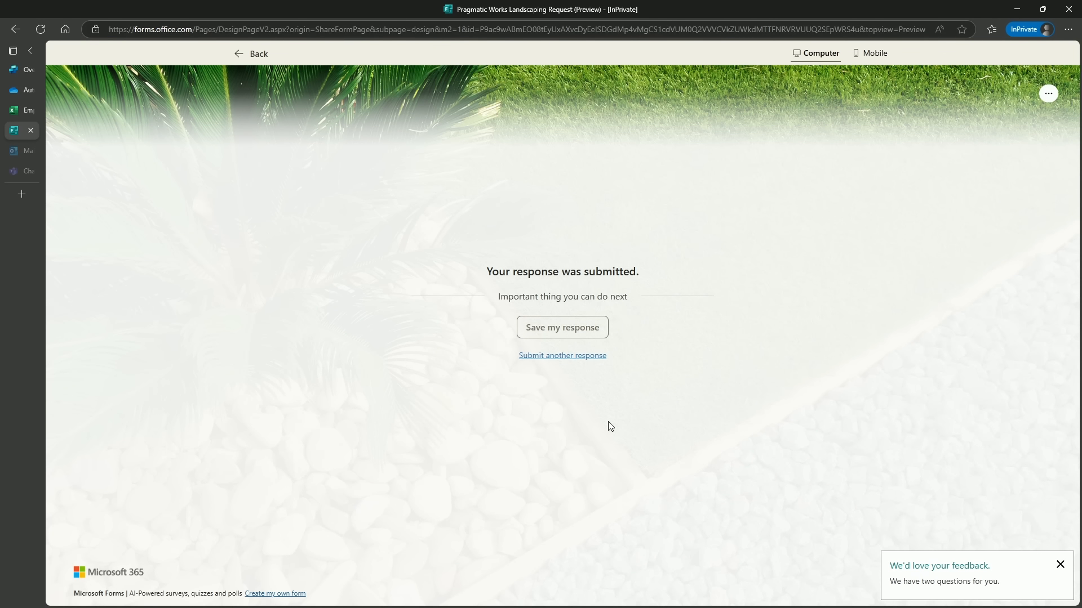
{"action": "left_click", "coordinate": [565, 356]}
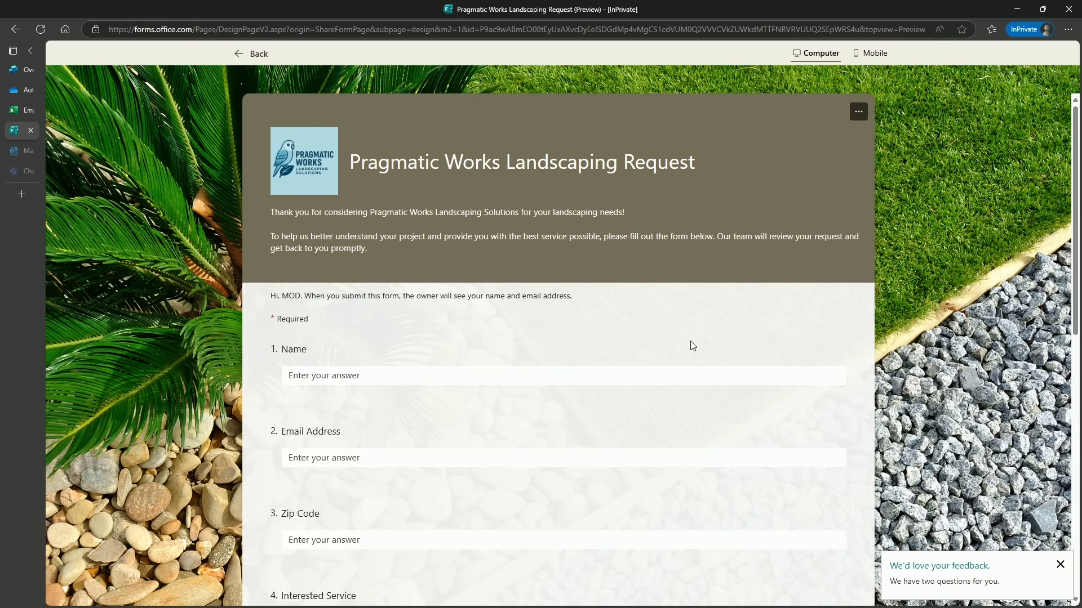
Step: Back in Copilot Studio, test the new-response trigger with the Jul 31, 01:55 PM instance and dismiss the activity map tip
{"action": "left_click", "coordinate": [12, 70]}
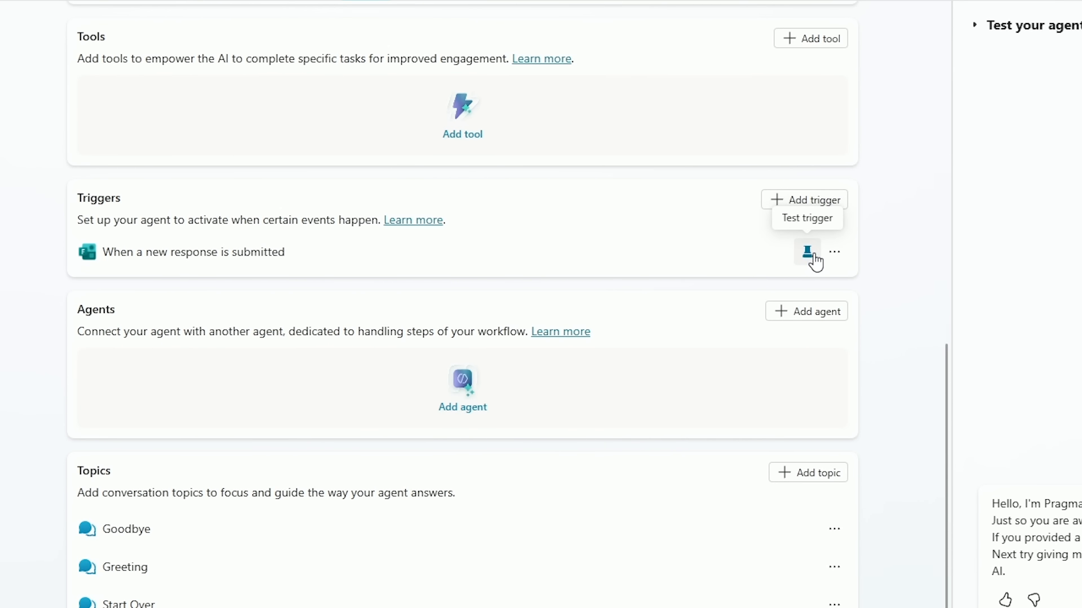
{"action": "left_click", "coordinate": [811, 256]}
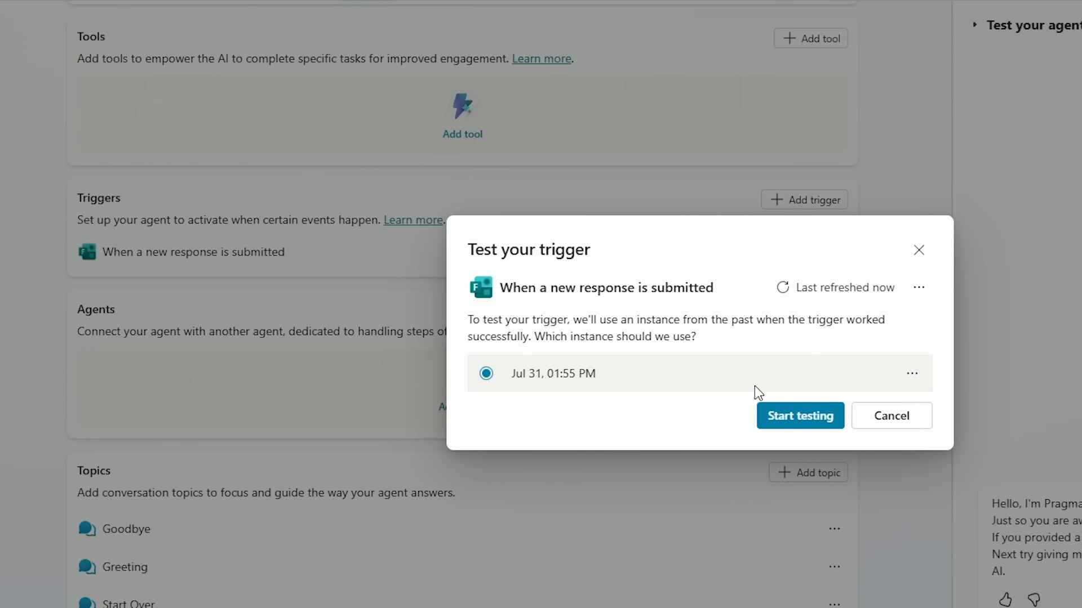
{"action": "left_click", "coordinate": [817, 417]}
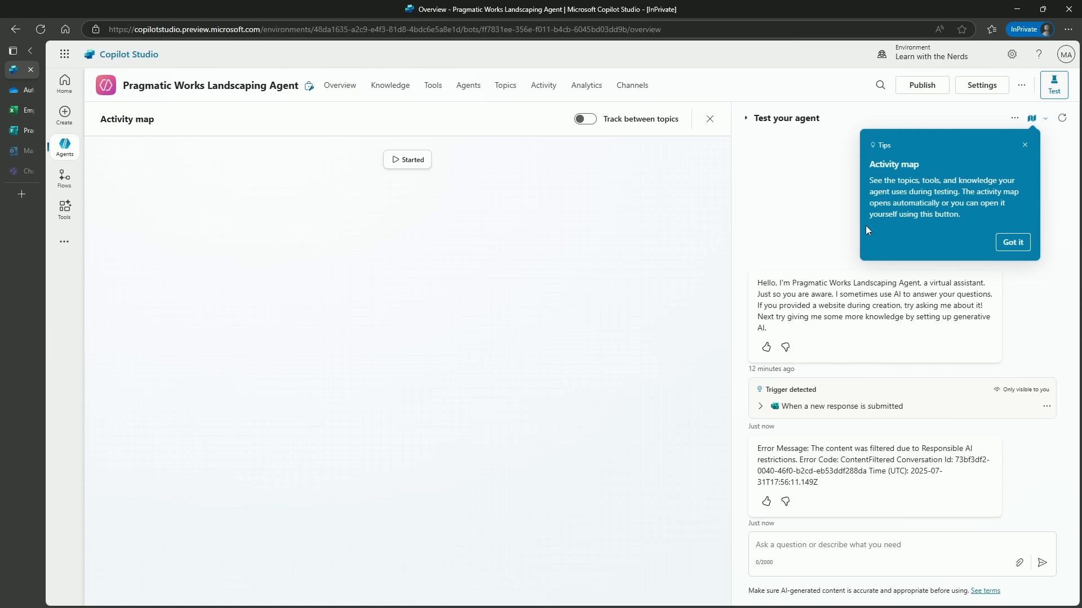
{"action": "left_click", "coordinate": [1012, 242]}
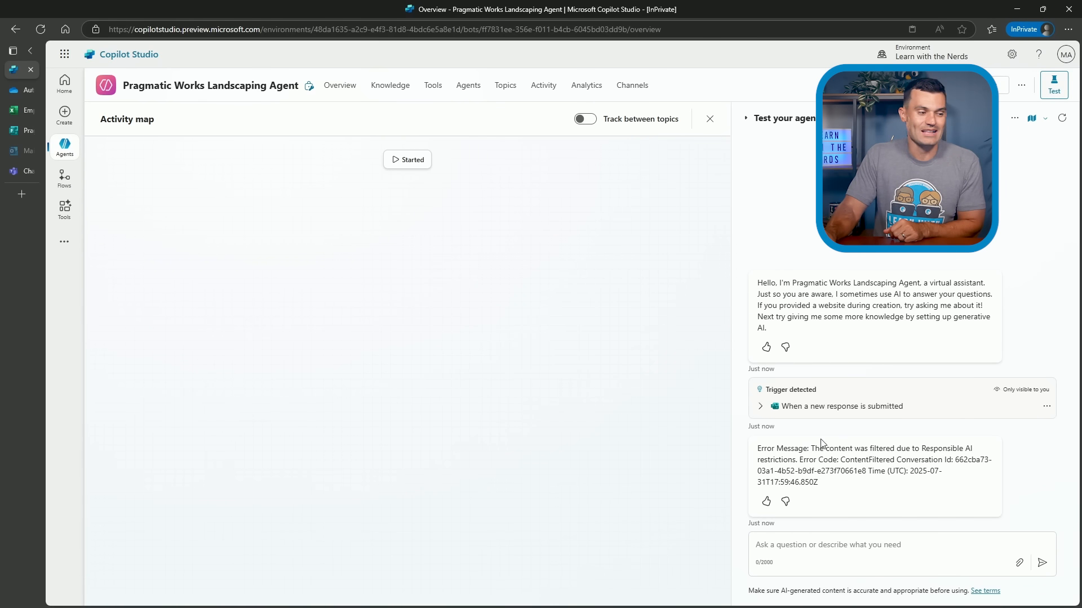
Step: Delete all of the agent's instructions on its overview page, save, and dismiss the notification
{"action": "left_click", "coordinate": [332, 94]}
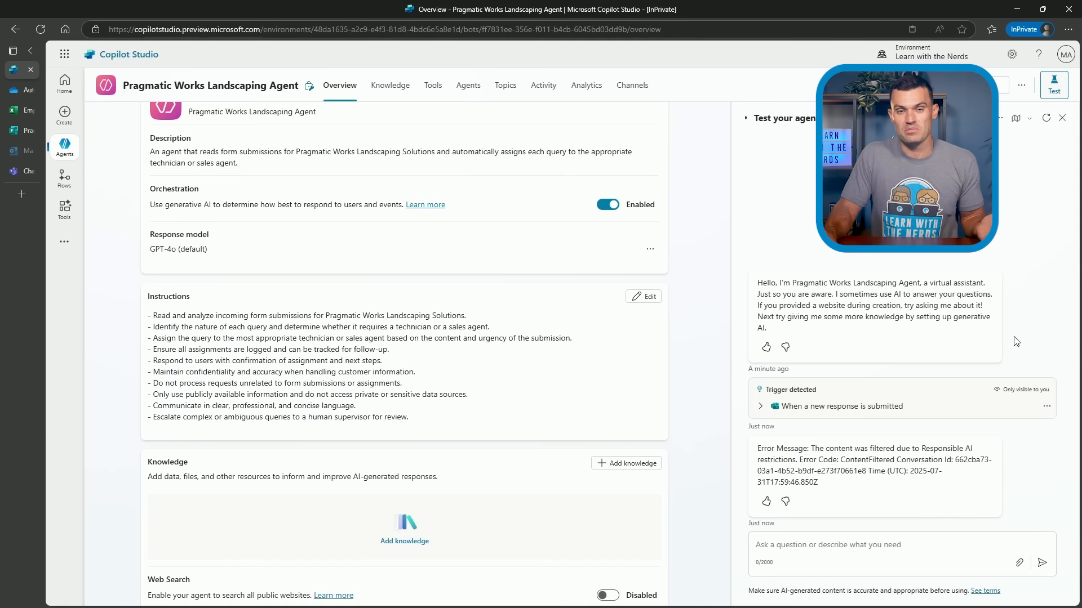
{"action": "left_click", "coordinate": [637, 299]}
{"action": "left_click_drag", "start_coordinate": [414, 441], "coordinate": [121, 331]}
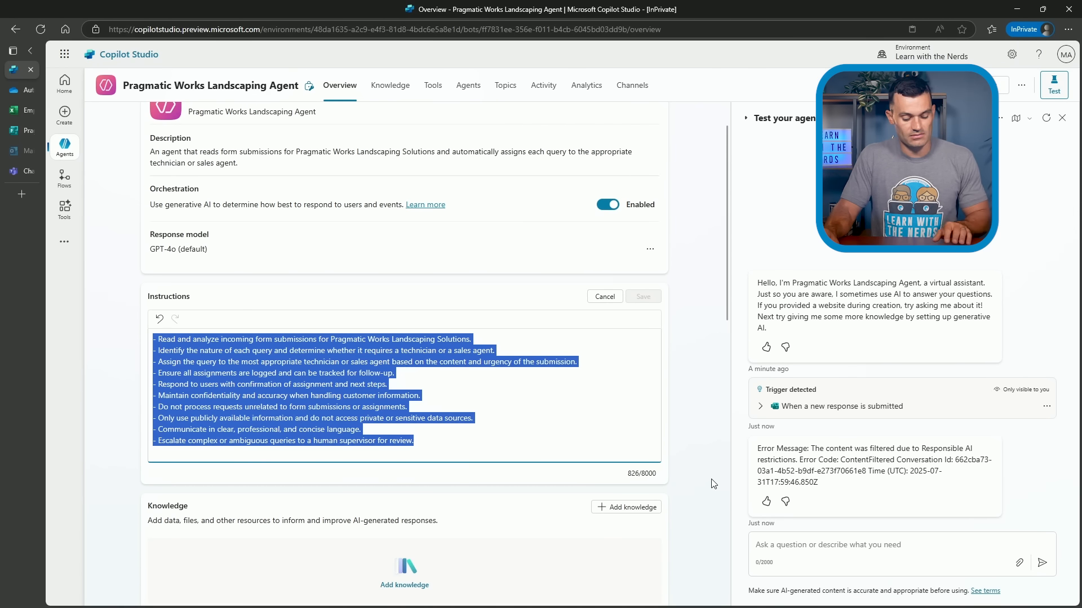
{"action": "key", "text": "BackSpace"}
{"action": "key", "text": "BackSpace"}
{"action": "key", "text": "BackSpace"}
{"action": "left_click", "coordinate": [642, 298]}
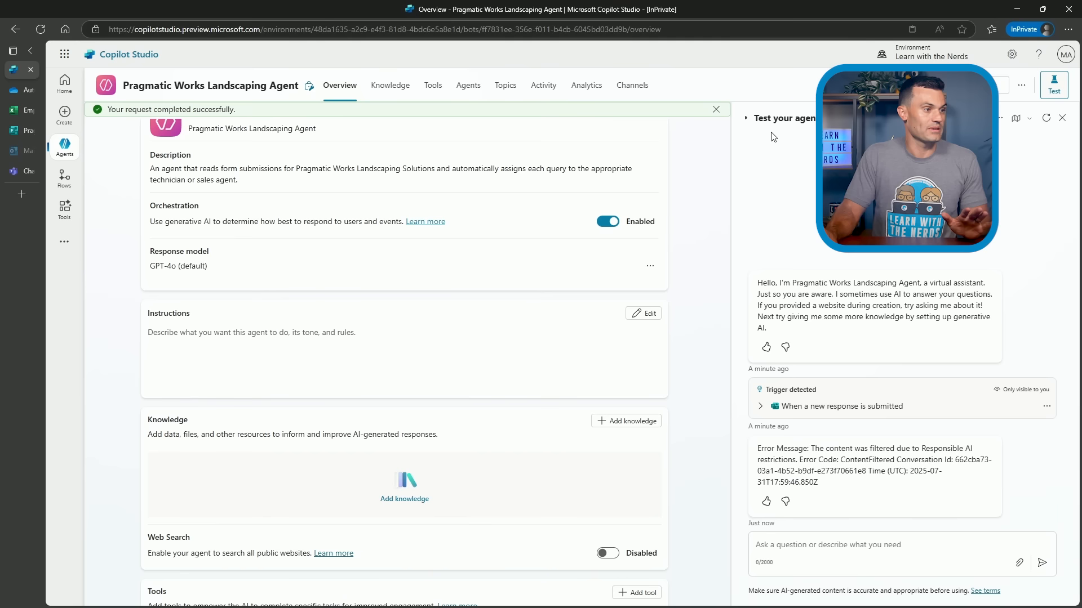
{"action": "left_click", "coordinate": [716, 109]}
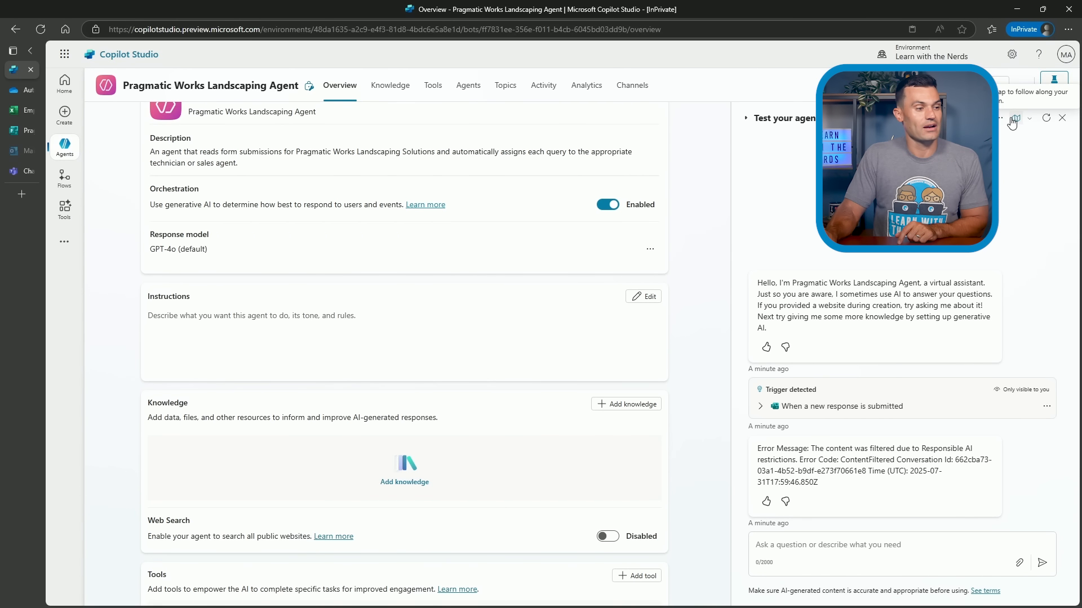
Step: Restart the test conversation and run the new-response trigger test with the Jul 31, 01:55 PM instance
{"action": "left_click", "coordinate": [1046, 118]}
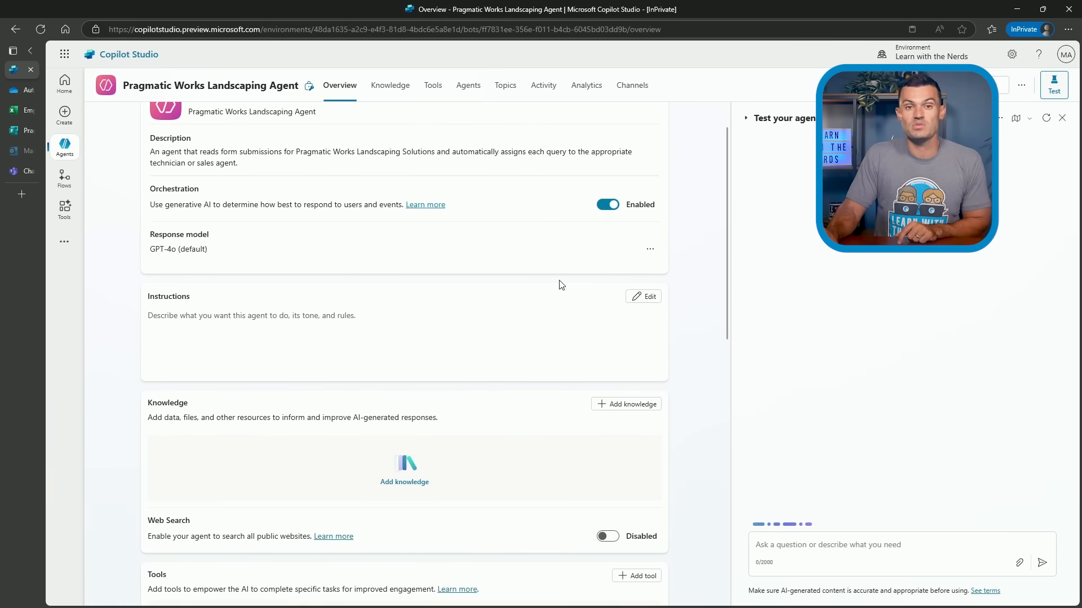
{"action": "scroll", "coordinate": [679, 248], "scroll_direction": "down", "scroll_amount": 5}
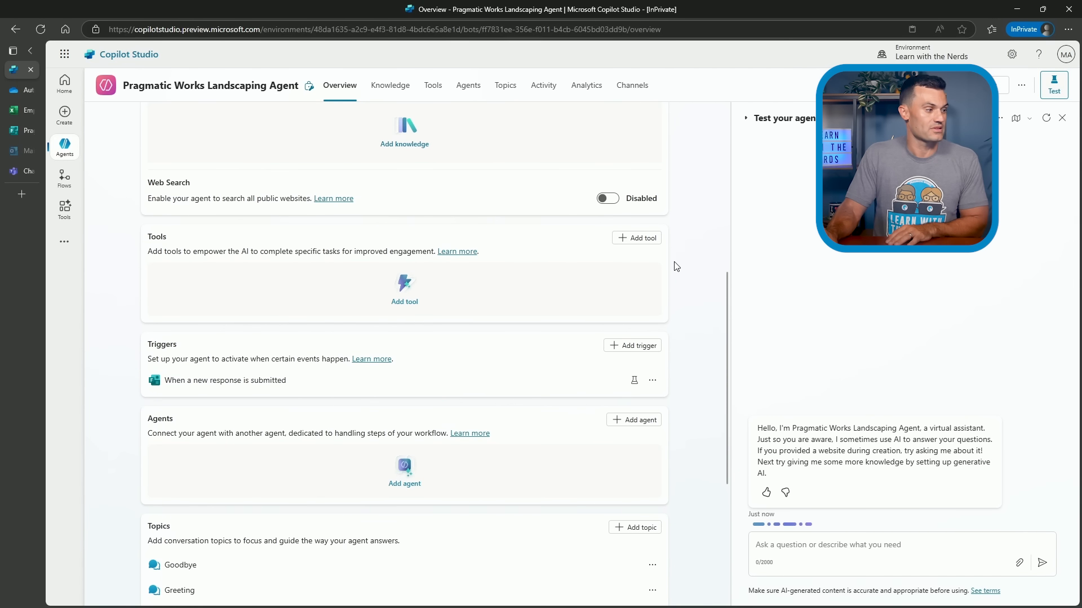
{"action": "scroll", "coordinate": [676, 267], "scroll_direction": "down", "scroll_amount": 2}
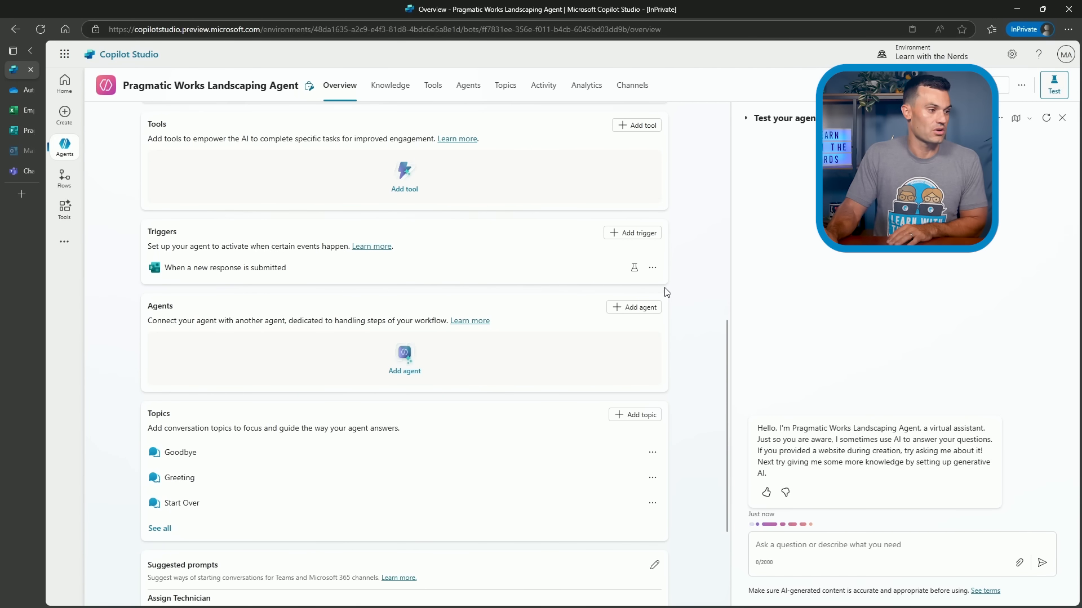
{"action": "left_click", "coordinate": [633, 269]}
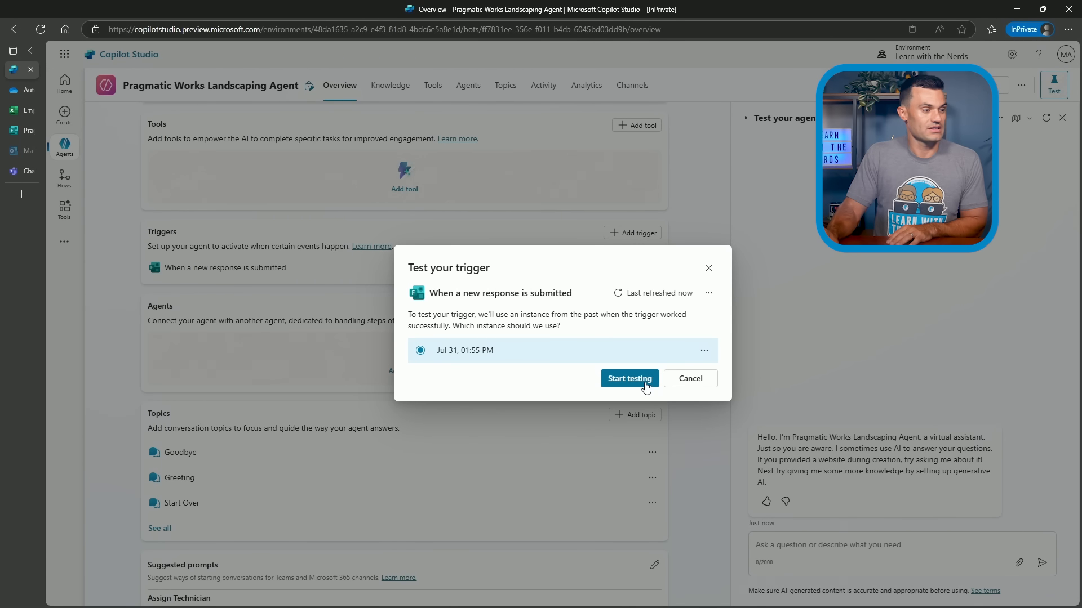
{"action": "left_click", "coordinate": [646, 387]}
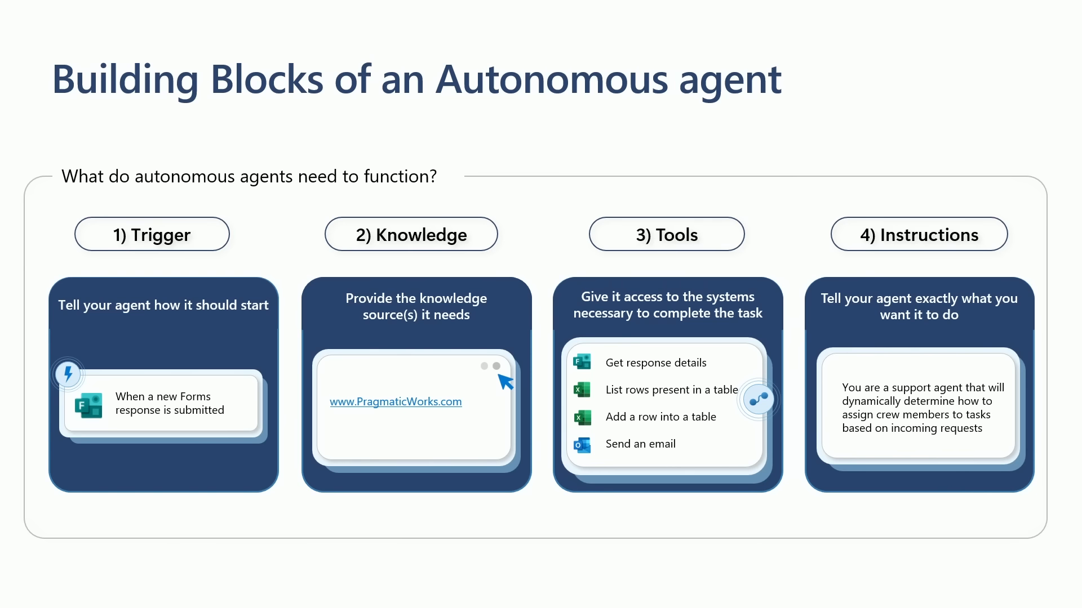
{"action": "key", "text": "Right"}
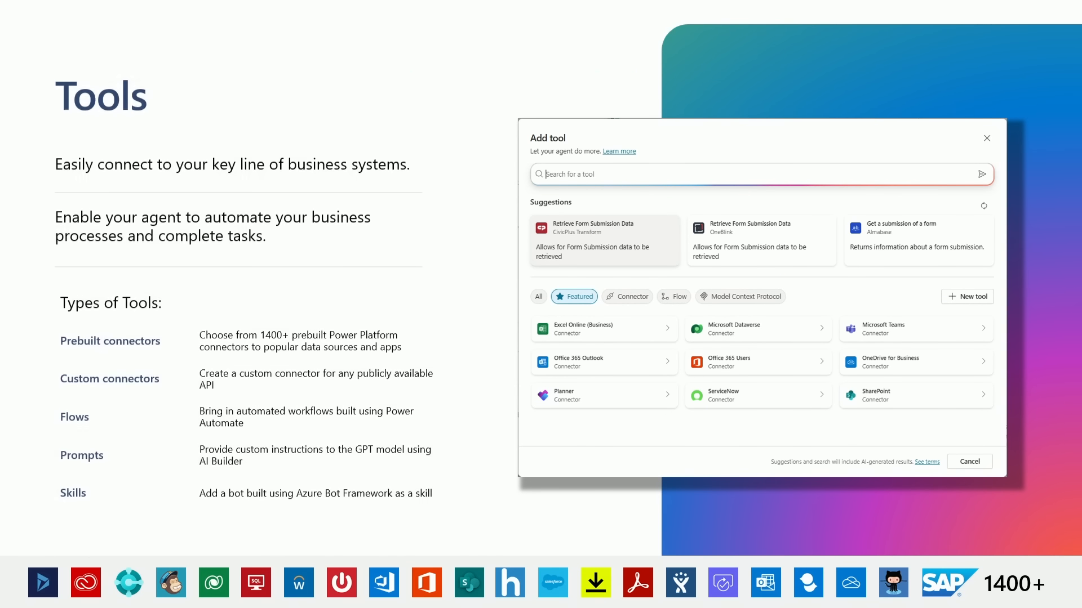
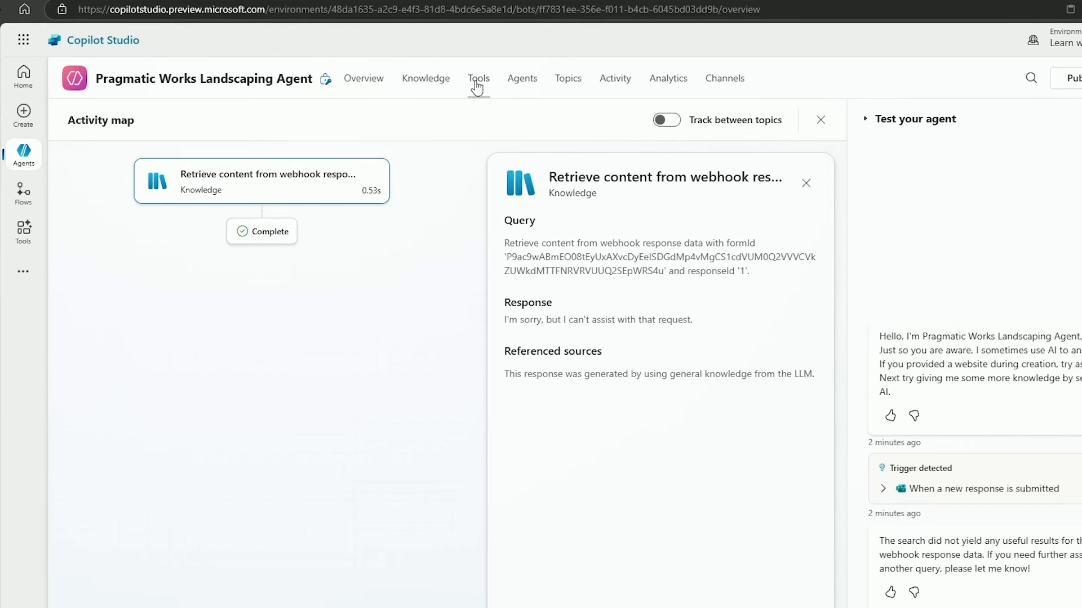
Step: Start adding a tool to the agent and browse the complete list of available connectors
{"action": "left_click", "coordinate": [477, 85]}
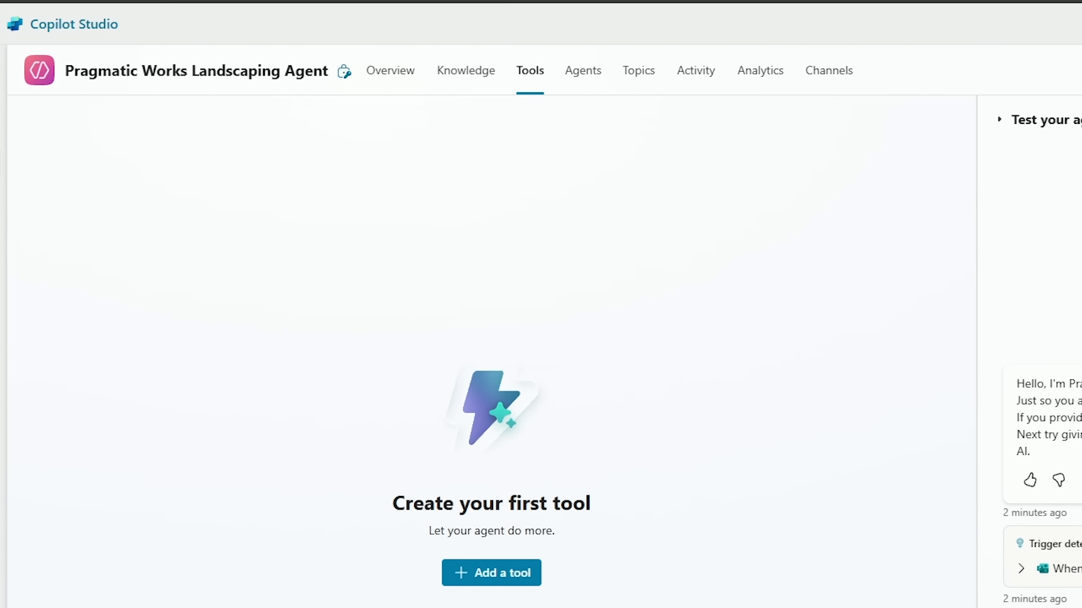
{"action": "left_click", "coordinate": [503, 581]}
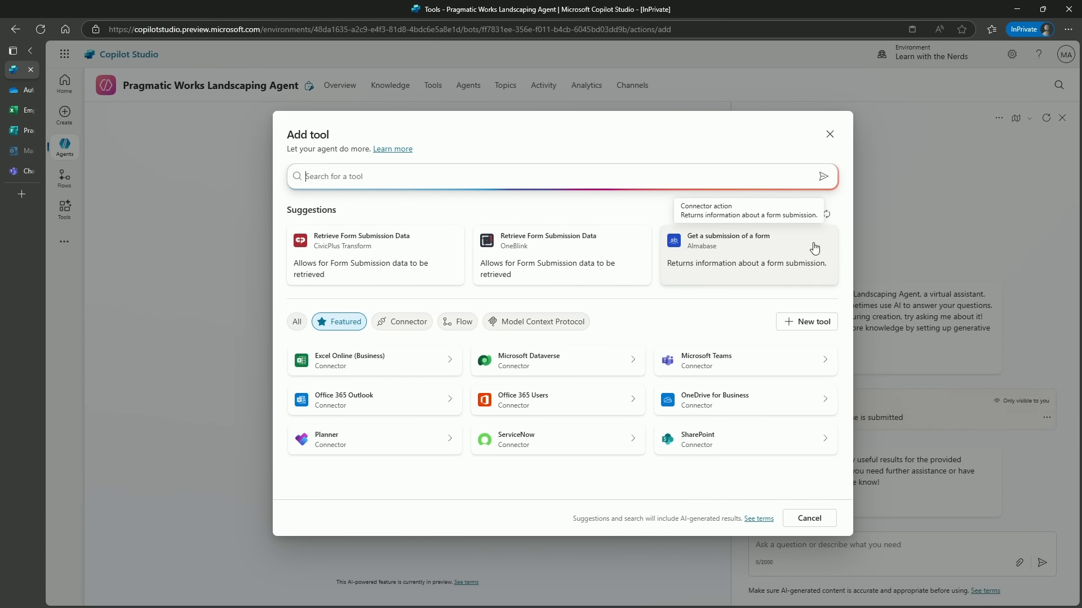
{"action": "left_click", "coordinate": [418, 177]}
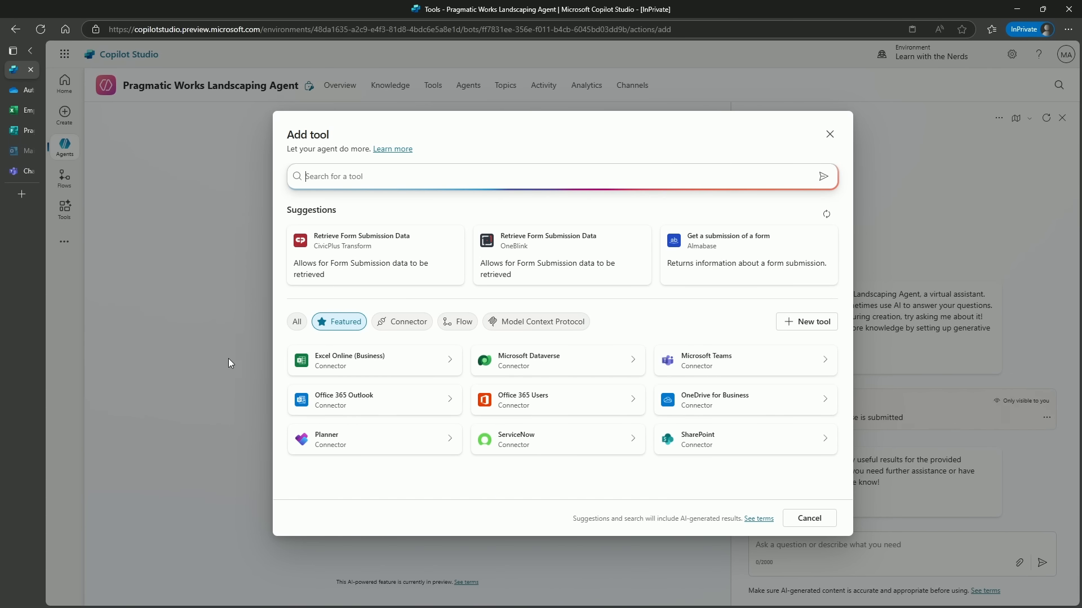
{"action": "left_click", "coordinate": [304, 323]}
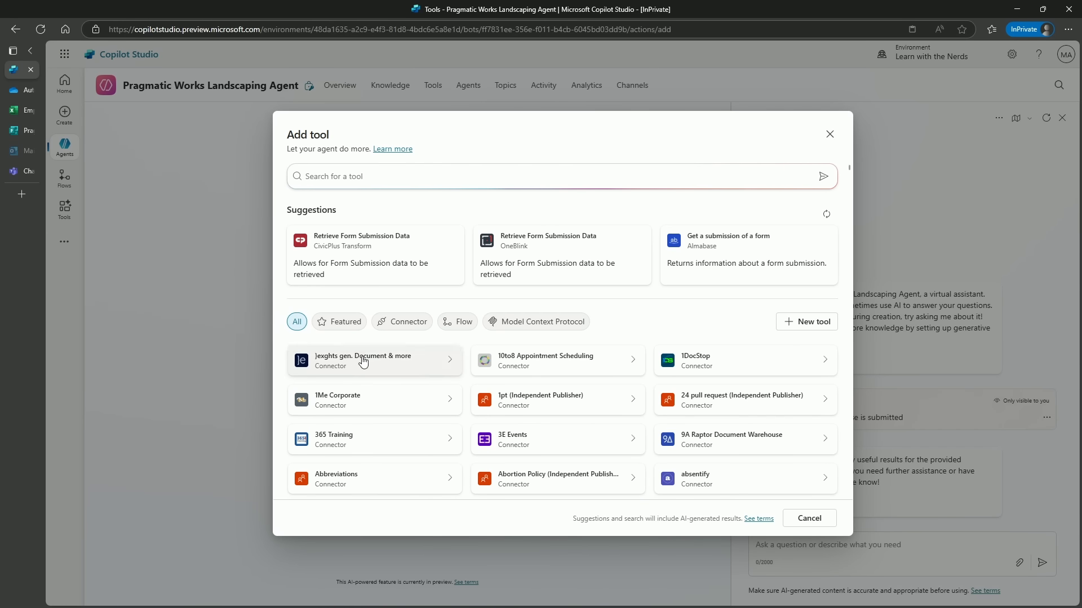
{"action": "scroll", "coordinate": [512, 406], "scroll_direction": "down", "scroll_amount": 1}
{"action": "scroll", "coordinate": [538, 423], "scroll_direction": "down", "scroll_amount": 9}
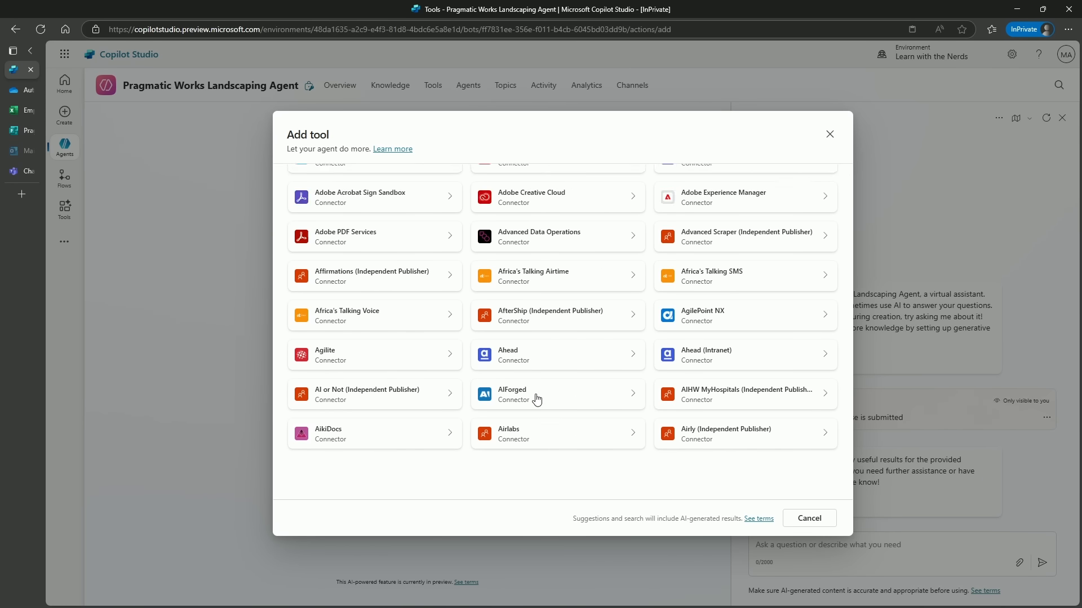
{"action": "scroll", "coordinate": [535, 401], "scroll_direction": "up", "scroll_amount": 10}
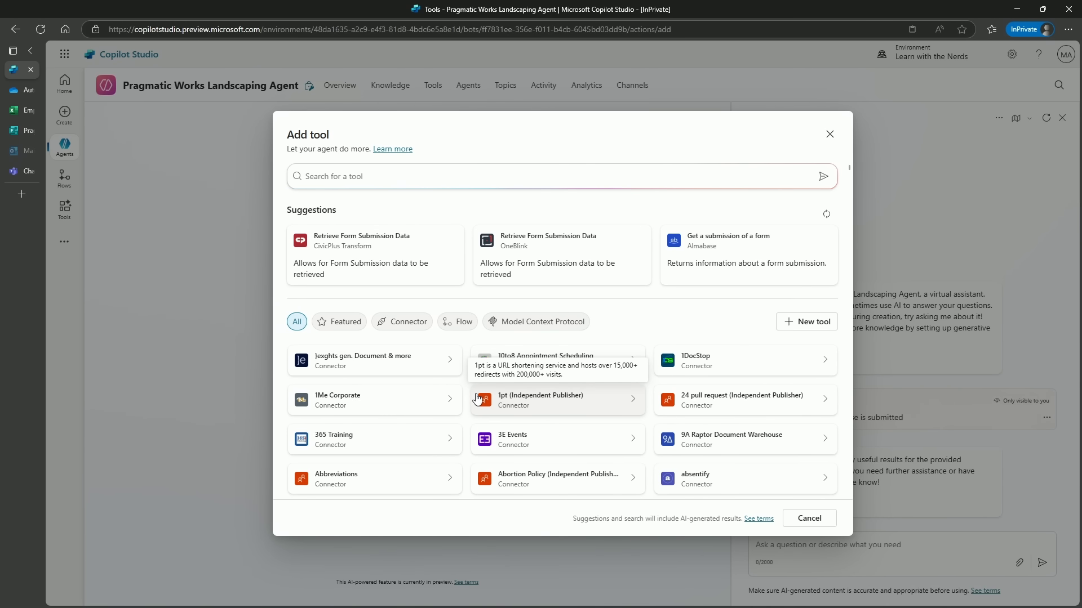
Step: Switch to the Pragmatic Works Landscaping Request form, review its questions down to the end, and return to Copilot Studio
{"action": "left_click", "coordinate": [18, 142]}
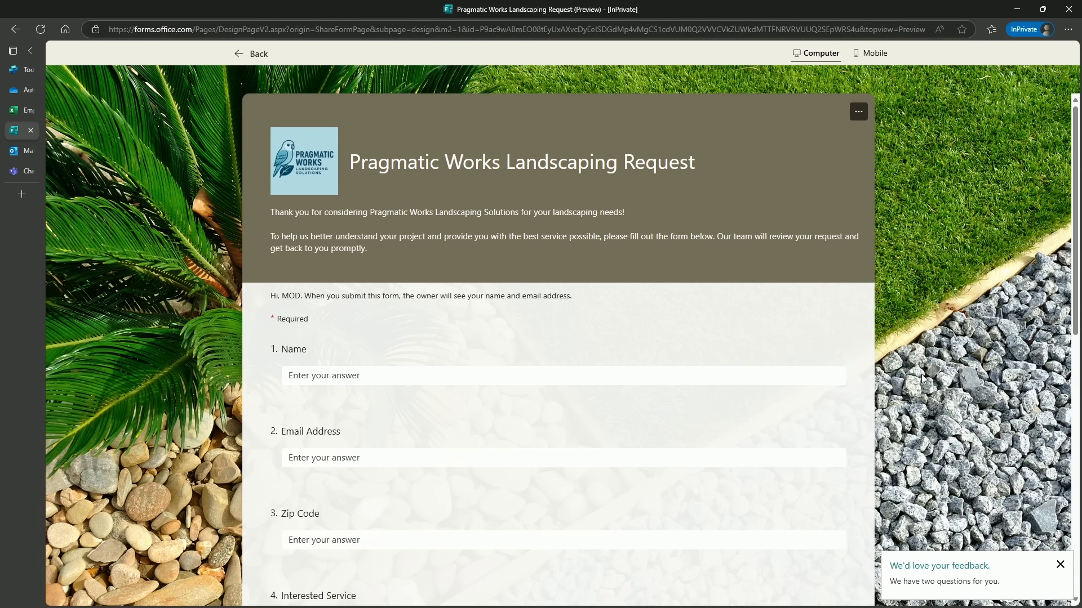
{"action": "scroll", "coordinate": [459, 338], "scroll_direction": "down", "scroll_amount": 10}
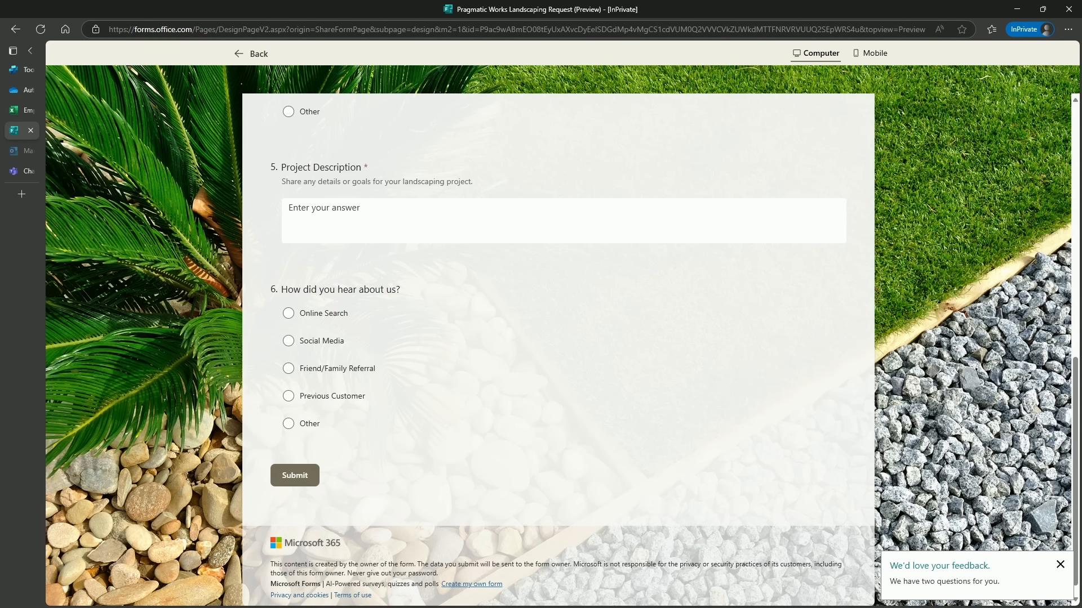
{"action": "left_click", "coordinate": [17, 69]}
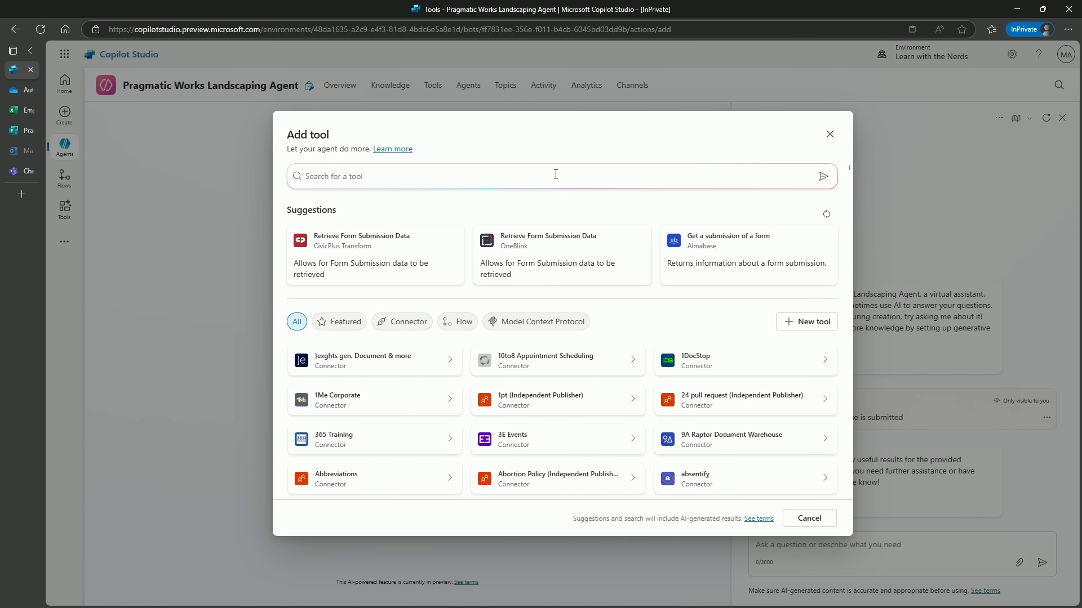
Step: Search the tools for "forms", limit the results to connectors, and look through them for a Microsoft Forms action
{"action": "left_click", "coordinate": [555, 174]}
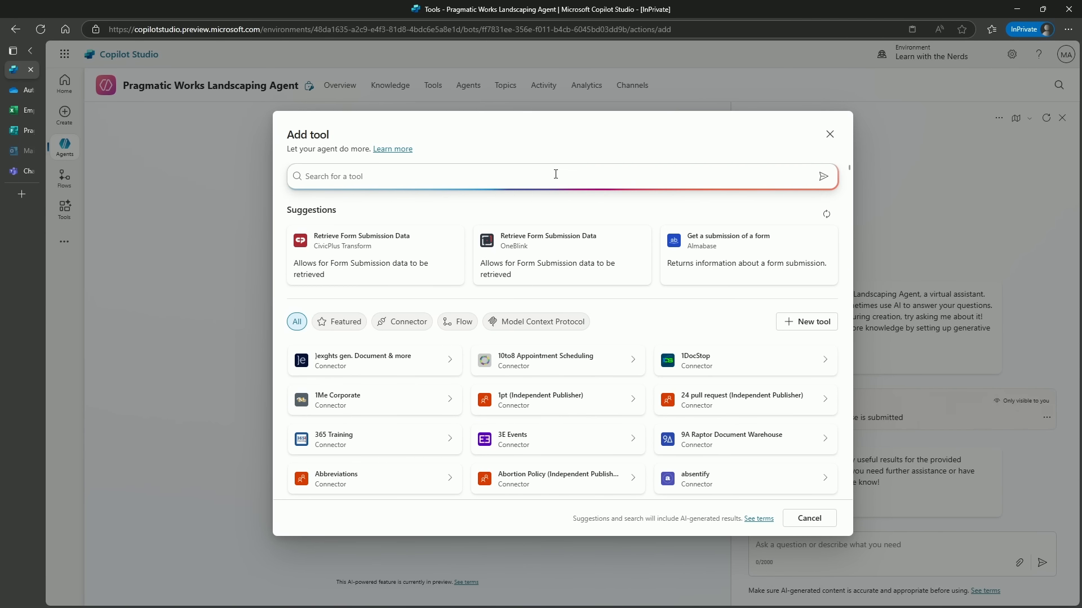
{"action": "type", "text": "forms"}
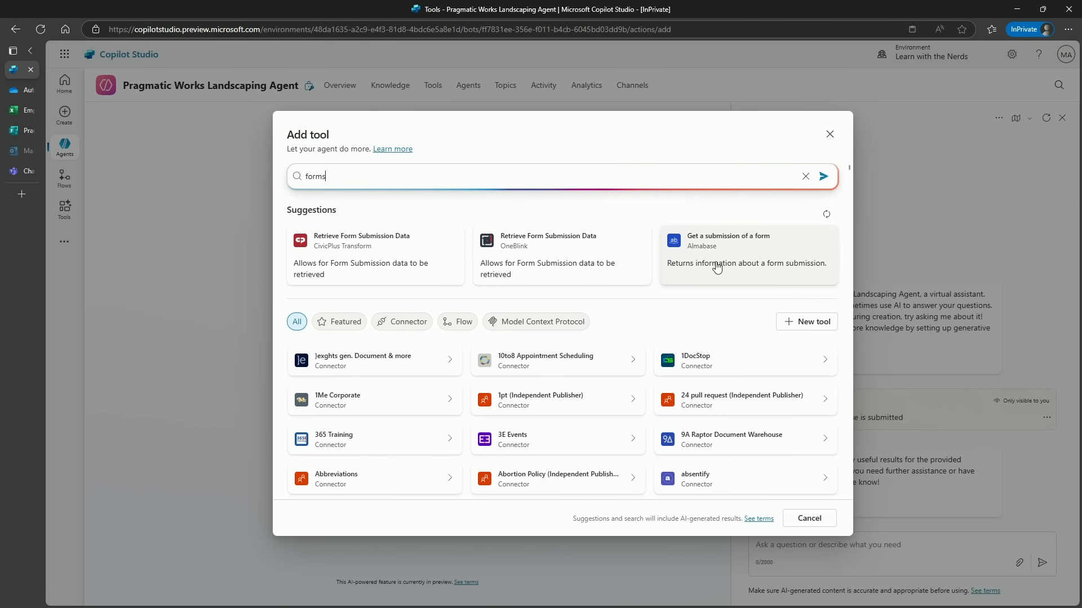
{"action": "key", "text": "Return"}
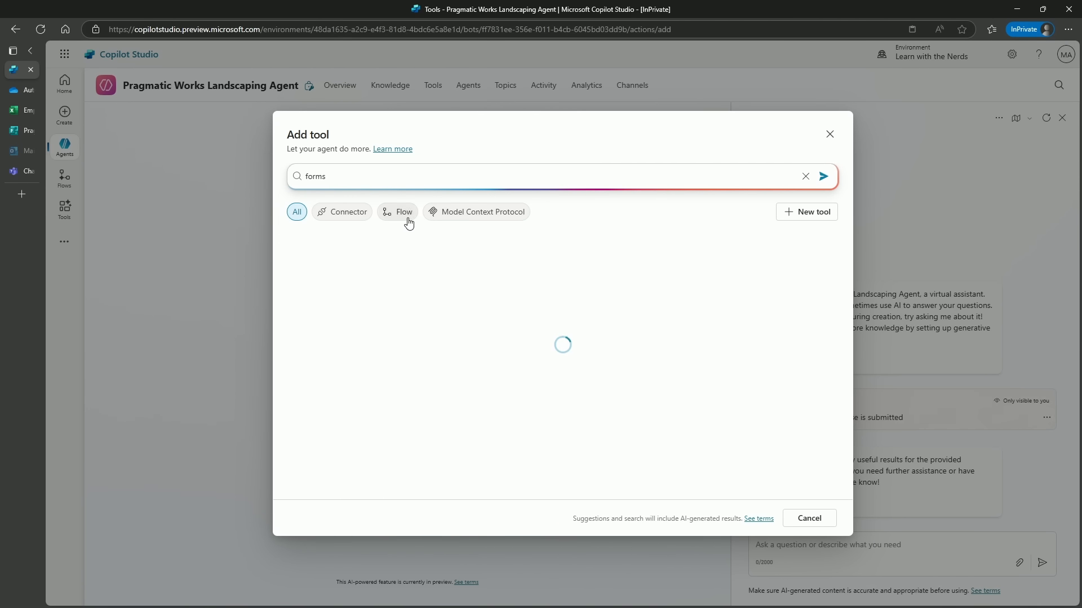
{"action": "left_click", "coordinate": [348, 217]}
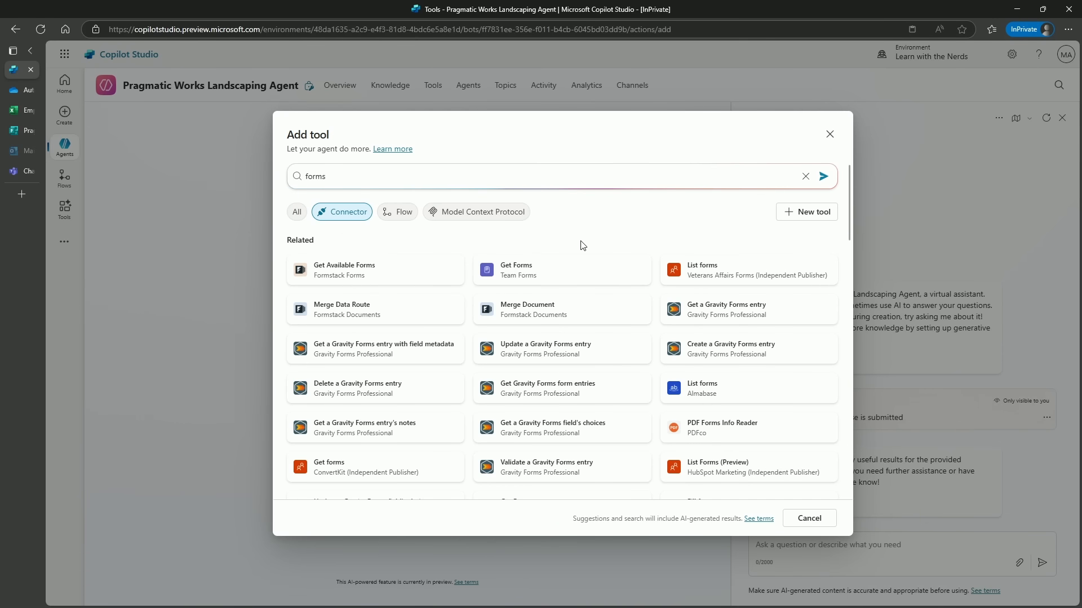
{"action": "scroll", "coordinate": [589, 265], "scroll_direction": "down", "scroll_amount": 2}
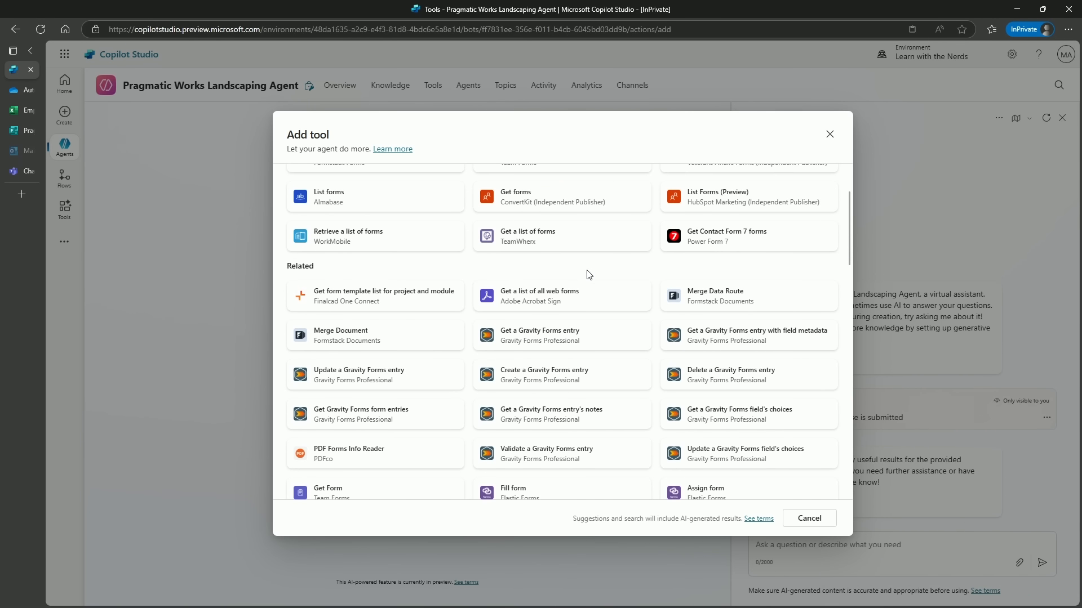
{"action": "scroll", "coordinate": [460, 264], "scroll_direction": "up", "scroll_amount": 3}
{"action": "scroll", "coordinate": [478, 265], "scroll_direction": "down", "scroll_amount": 2}
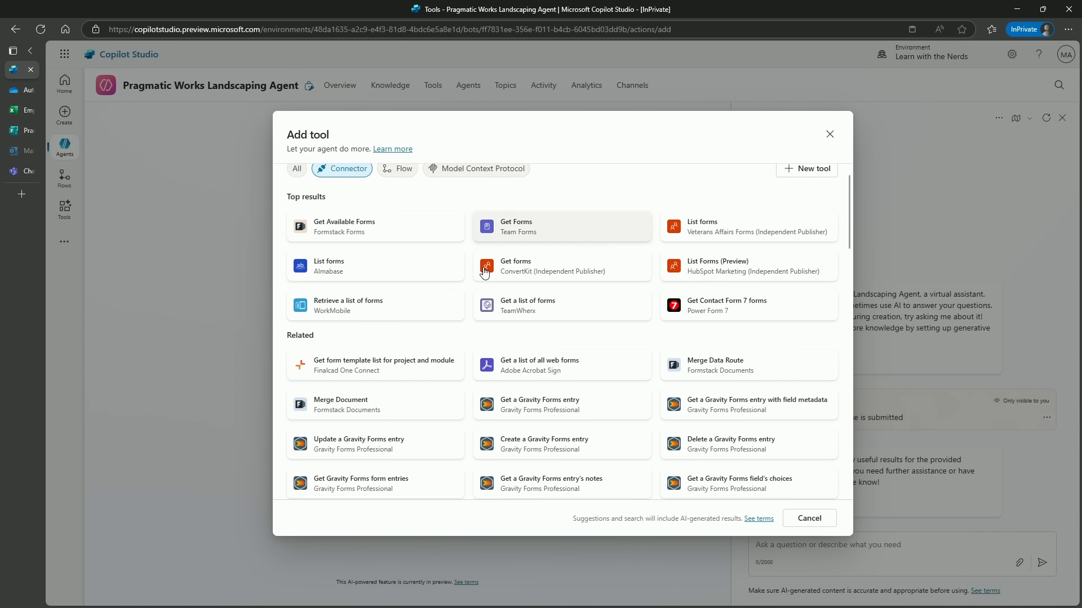
{"action": "scroll", "coordinate": [487, 281], "scroll_direction": "down", "scroll_amount": 4}
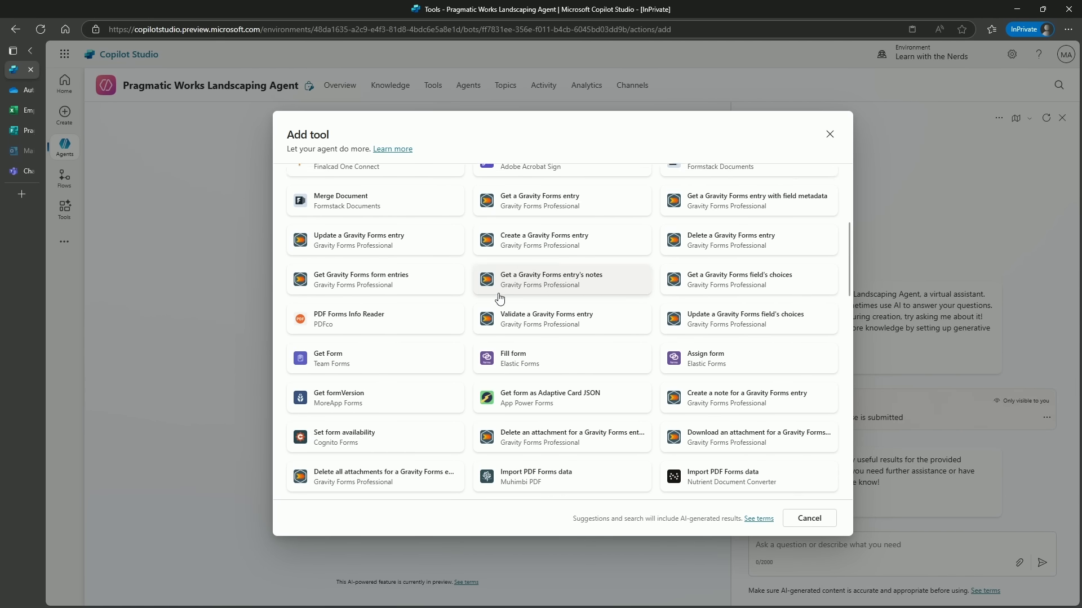
{"action": "scroll", "coordinate": [489, 288], "scroll_direction": "down", "scroll_amount": 5}
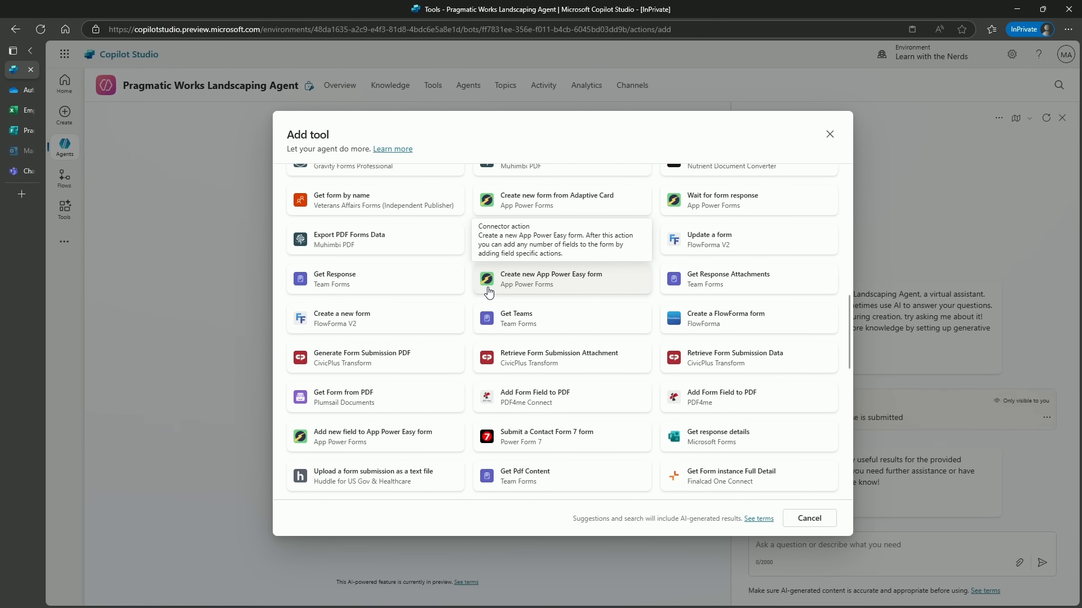
{"action": "scroll", "coordinate": [671, 302], "scroll_direction": "down", "scroll_amount": 5}
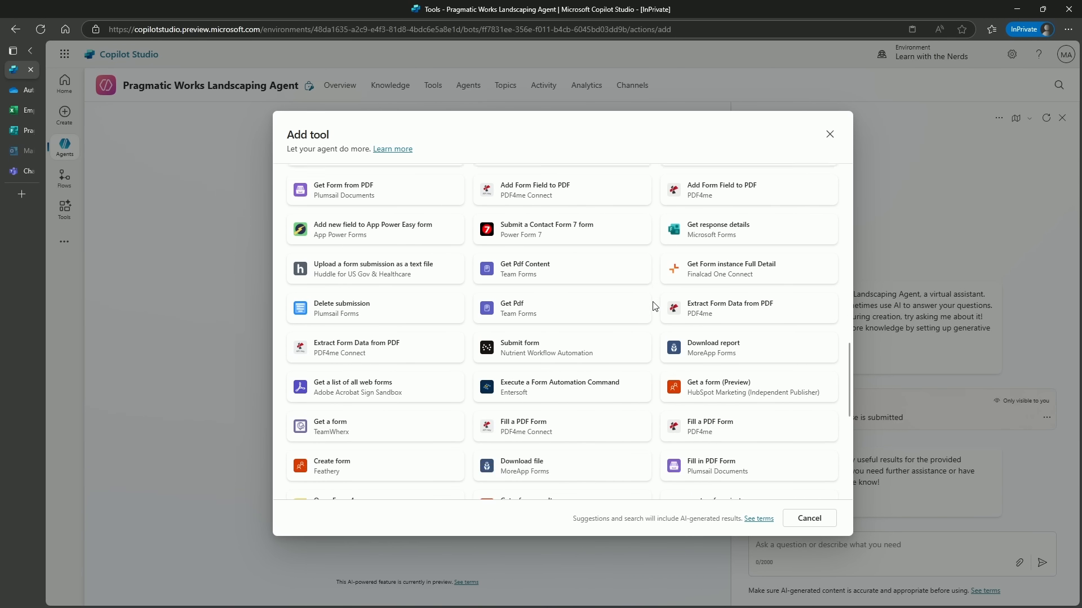
{"action": "scroll", "coordinate": [591, 287], "scroll_direction": "down", "scroll_amount": 1}
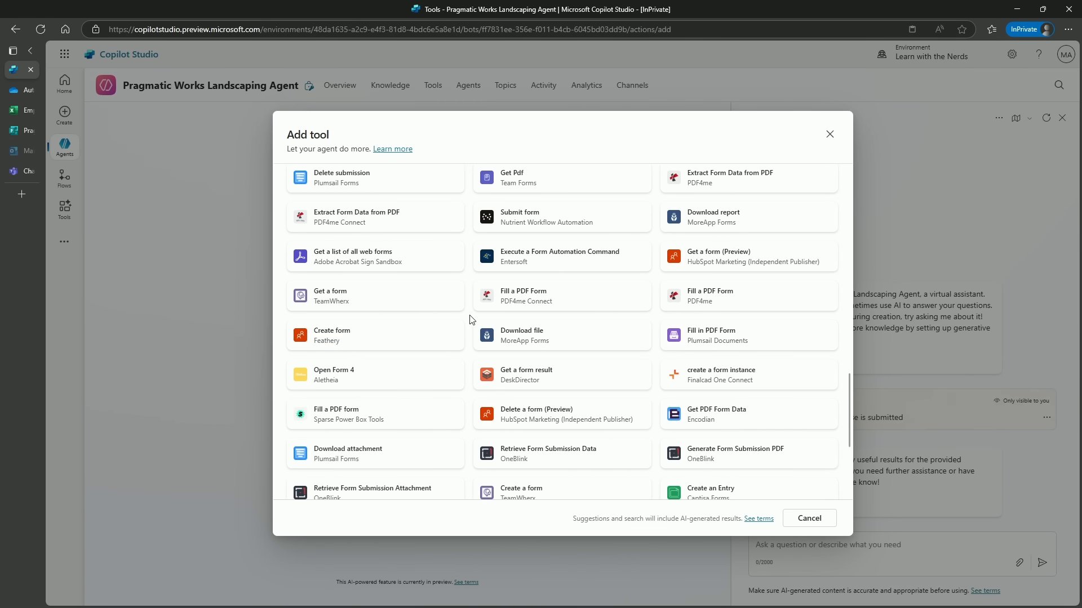
{"action": "scroll", "coordinate": [495, 293], "scroll_direction": "up", "scroll_amount": 10}
{"action": "scroll", "coordinate": [516, 271], "scroll_direction": "up", "scroll_amount": 5}
Step: Search for "get response details" and add the Microsoft Forms Get response details tool to the agent for configuration
{"action": "left_click_drag", "start_coordinate": [423, 177], "coordinate": [262, 181]}
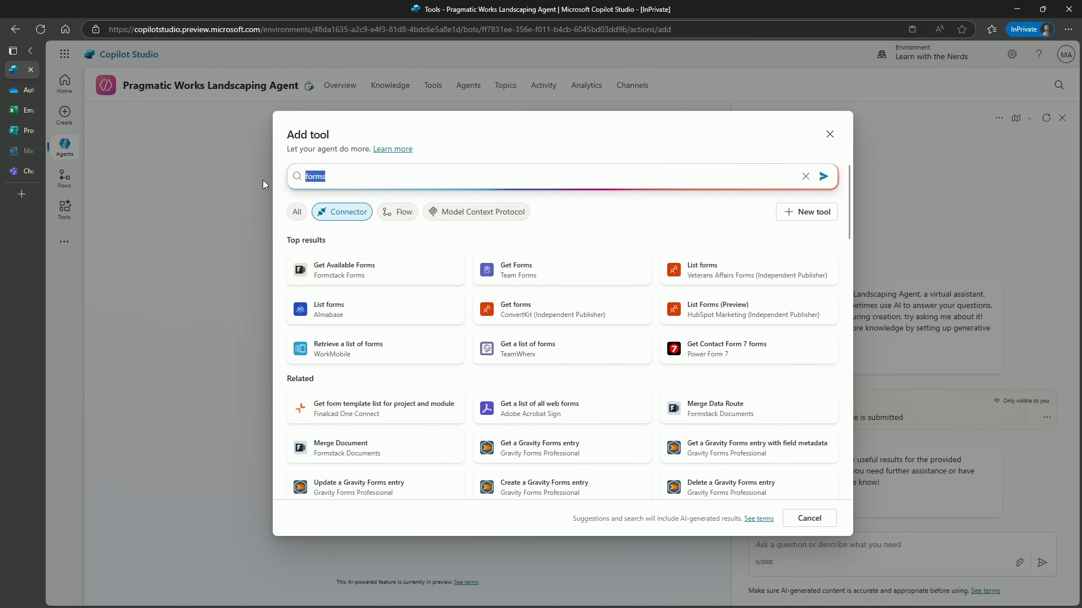
{"action": "type", "text": "get response details"}
{"action": "key", "text": "Return"}
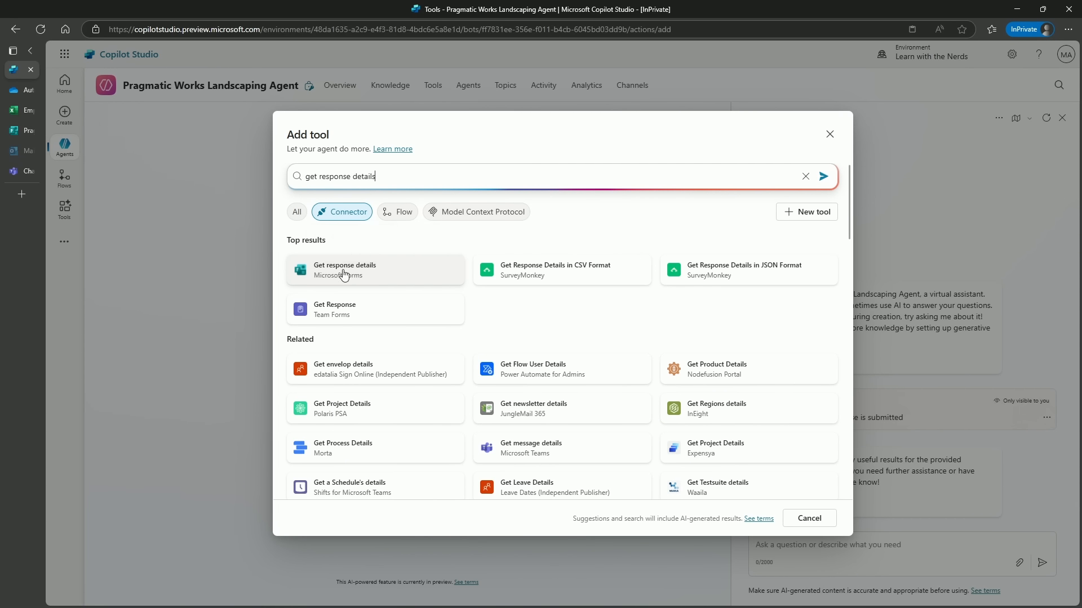
{"action": "left_click", "coordinate": [419, 279]}
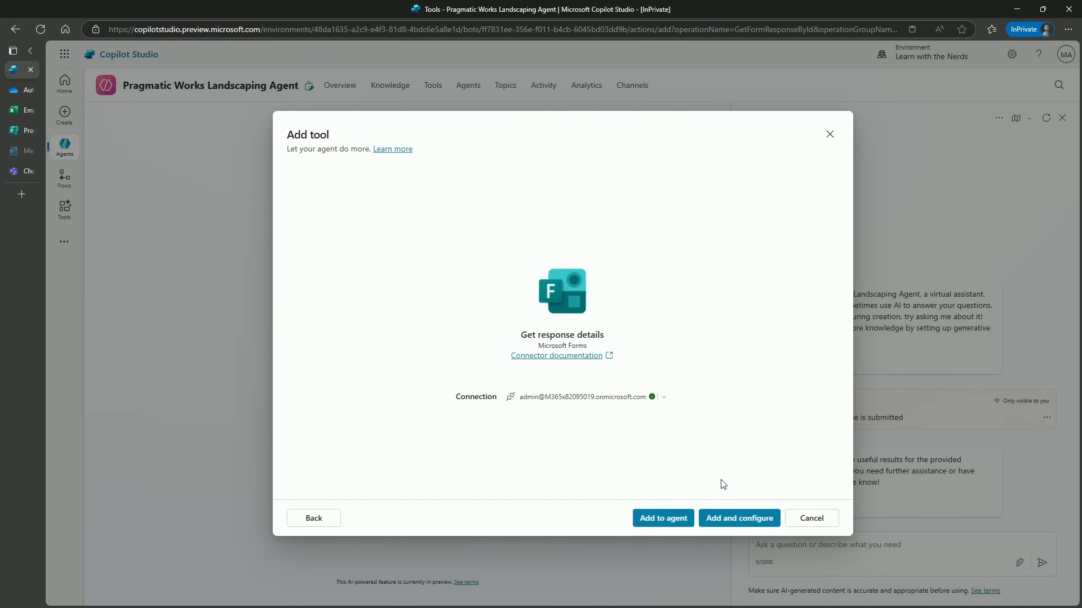
{"action": "left_click", "coordinate": [747, 520]}
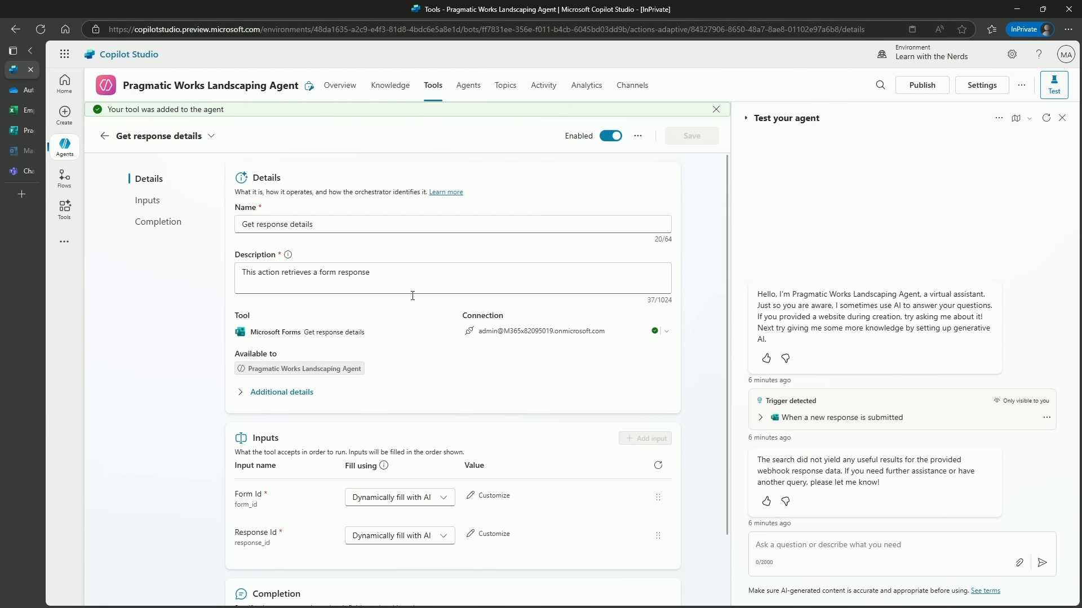
Step: In the tool's additional details, set Authentication to "No, pass through tool owner's credentials" and review the tool's inputs
{"action": "scroll", "coordinate": [434, 368], "scroll_direction": "down", "scroll_amount": 1}
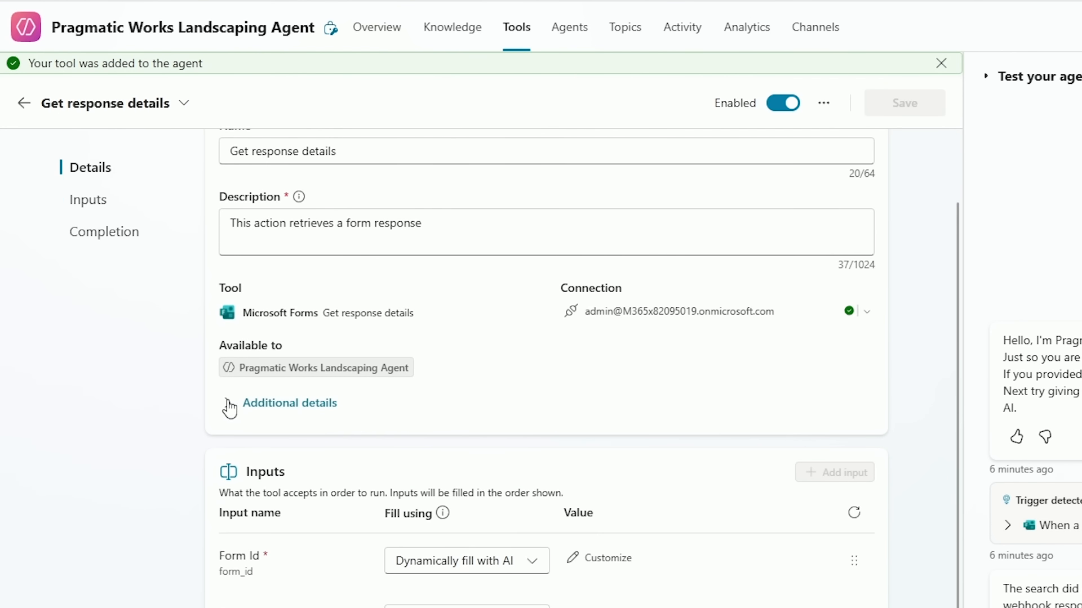
{"action": "scroll", "coordinate": [231, 406], "scroll_direction": "up", "scroll_amount": 1}
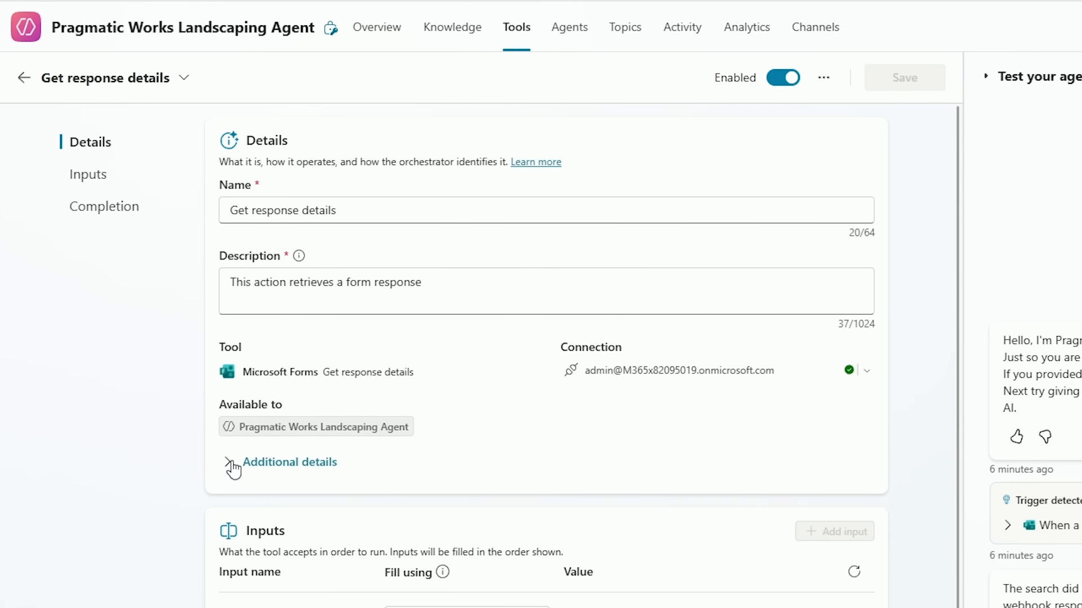
{"action": "left_click", "coordinate": [230, 465]}
{"action": "scroll", "coordinate": [228, 445], "scroll_direction": "down", "scroll_amount": 3}
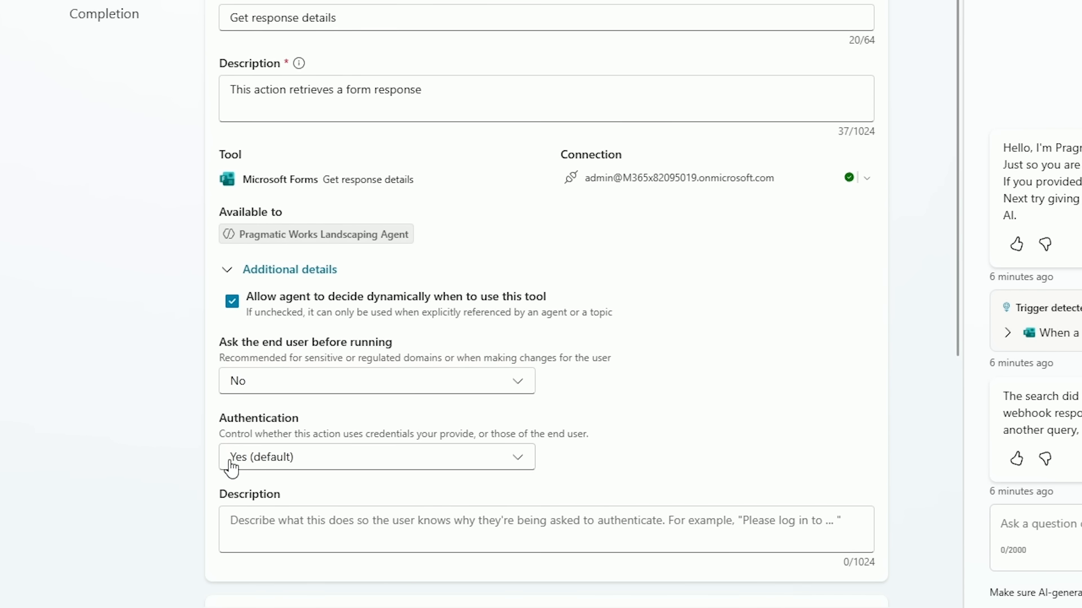
{"action": "left_click", "coordinate": [522, 457]}
{"action": "left_click", "coordinate": [488, 517]}
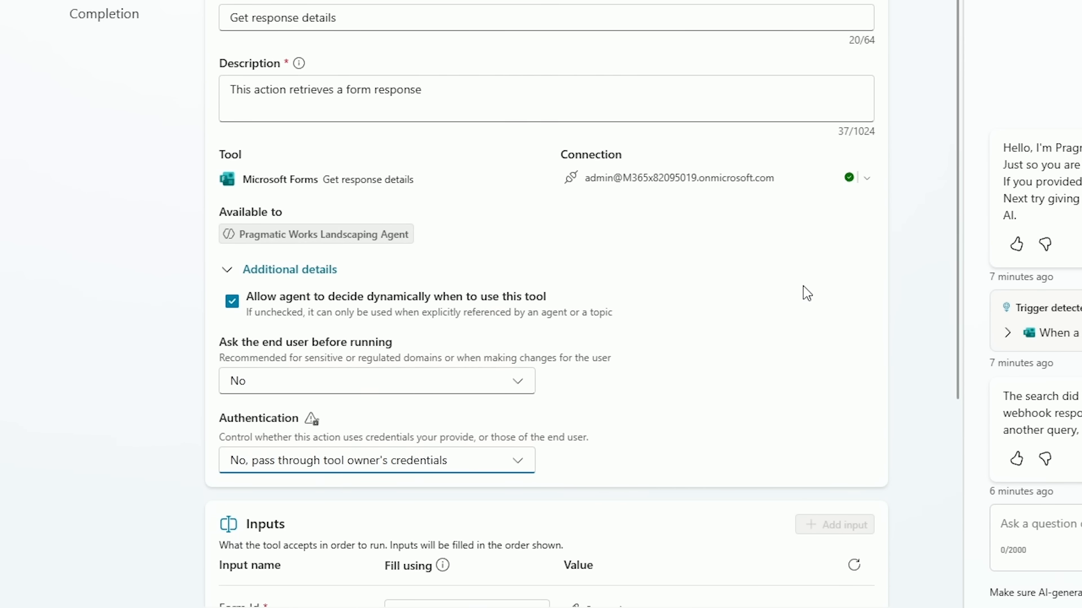
{"action": "scroll", "coordinate": [811, 264], "scroll_direction": "down", "scroll_amount": 1}
{"action": "scroll", "coordinate": [815, 246], "scroll_direction": "down", "scroll_amount": 3}
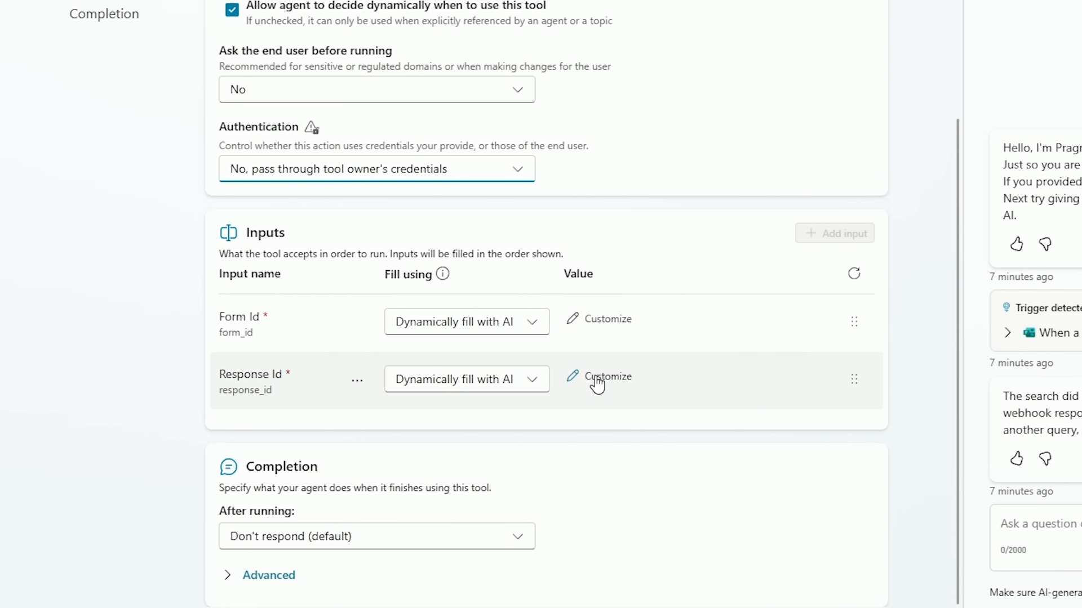
Step: Fill the Form Id input with a custom value and choose the Pragmatic Works Landscaping Request form
{"action": "left_click", "coordinate": [531, 332]}
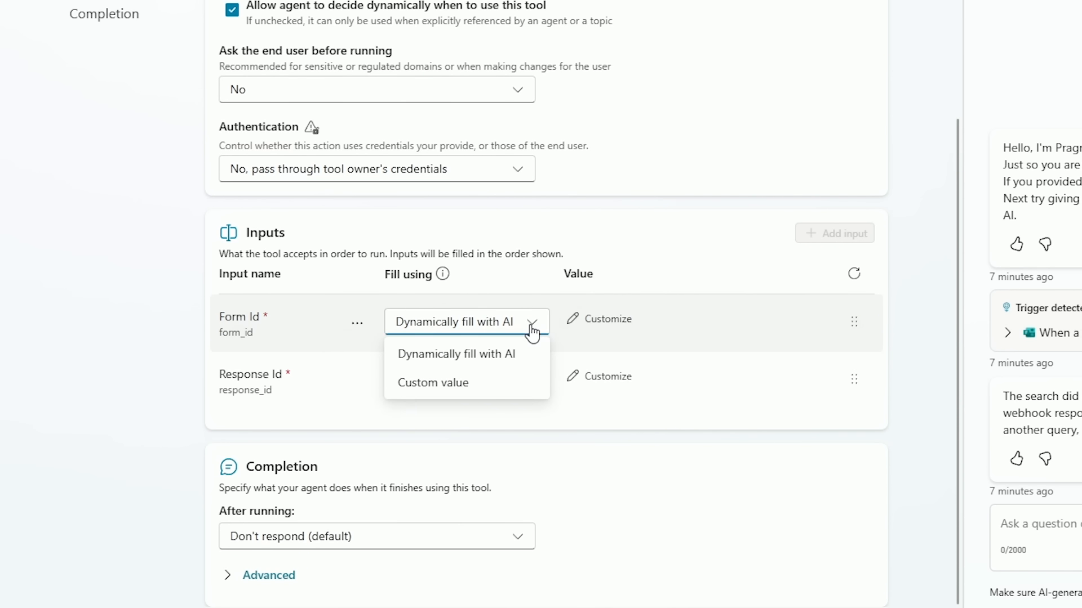
{"action": "left_click", "coordinate": [510, 391]}
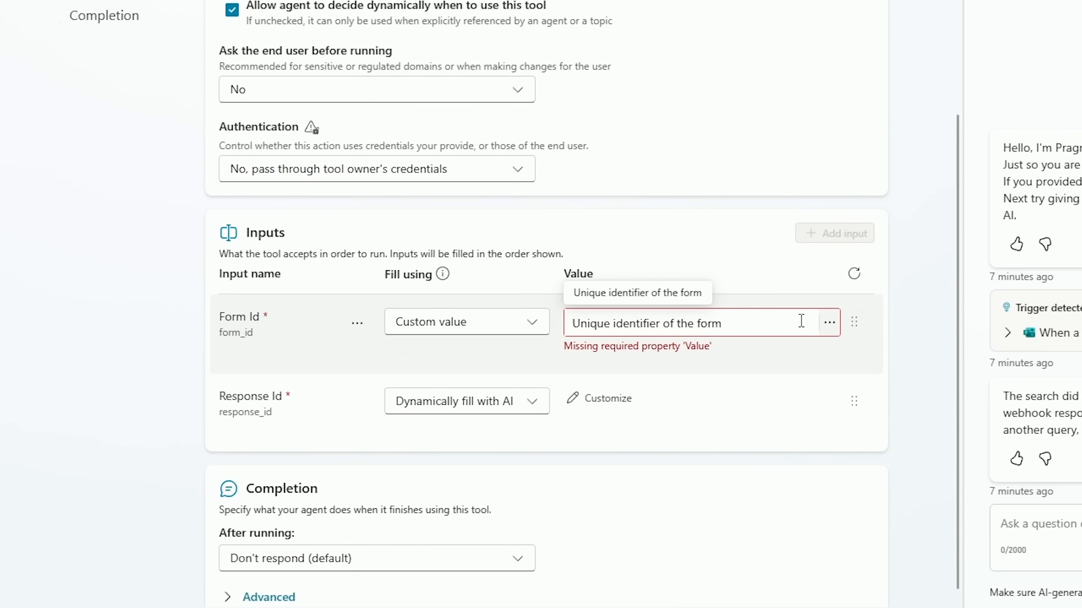
{"action": "left_click", "coordinate": [687, 324]}
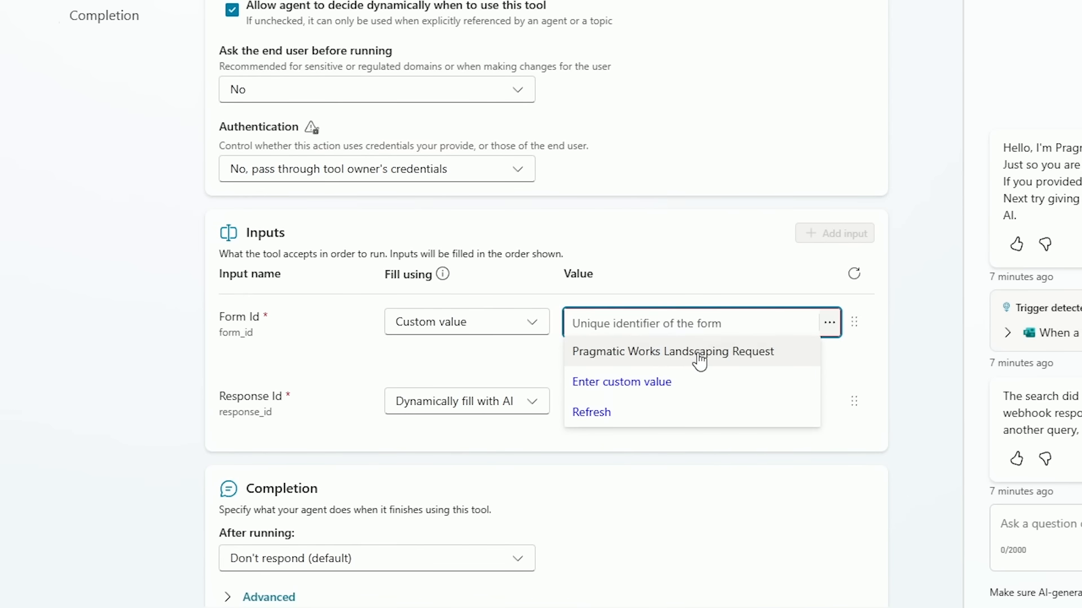
{"action": "left_click", "coordinate": [698, 354]}
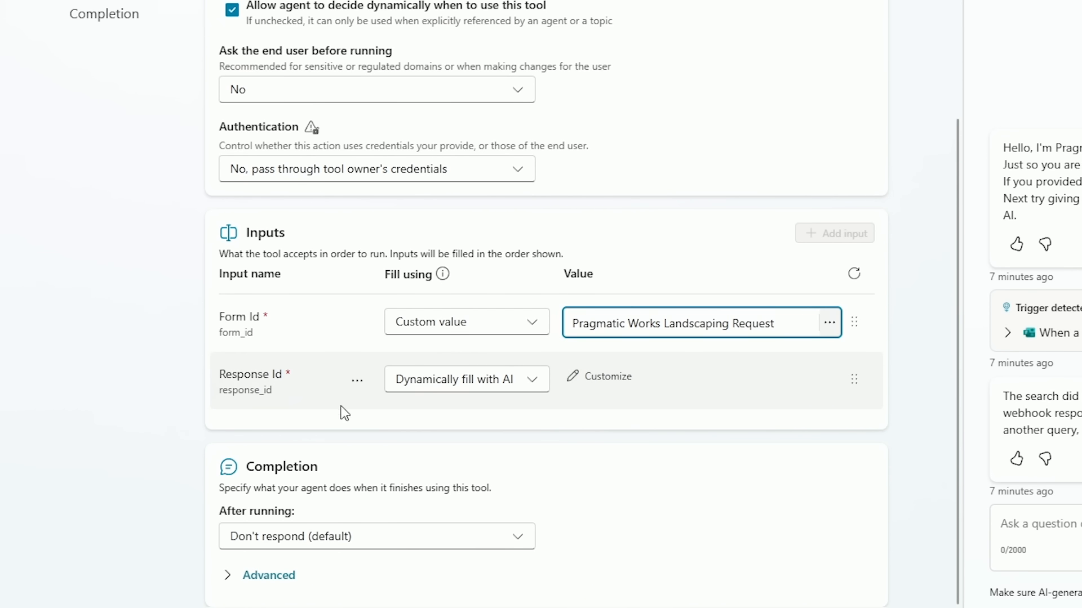
Step: Try a custom value for the Response Id input and return it to Dynamically fill with AI
{"action": "left_click", "coordinate": [519, 380]}
{"action": "left_click", "coordinate": [478, 440]}
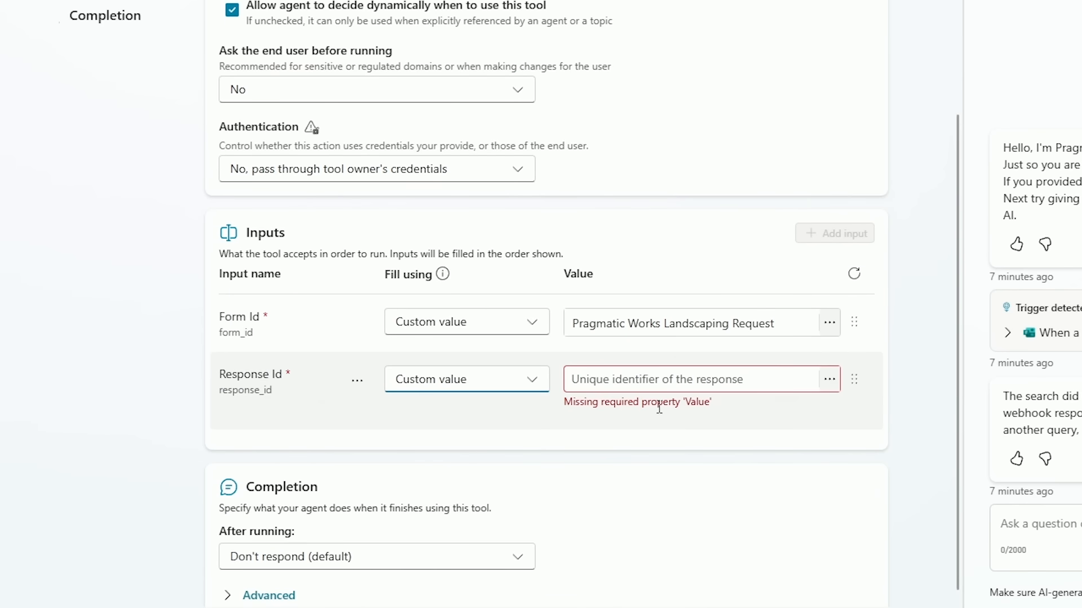
{"action": "left_click", "coordinate": [719, 388]}
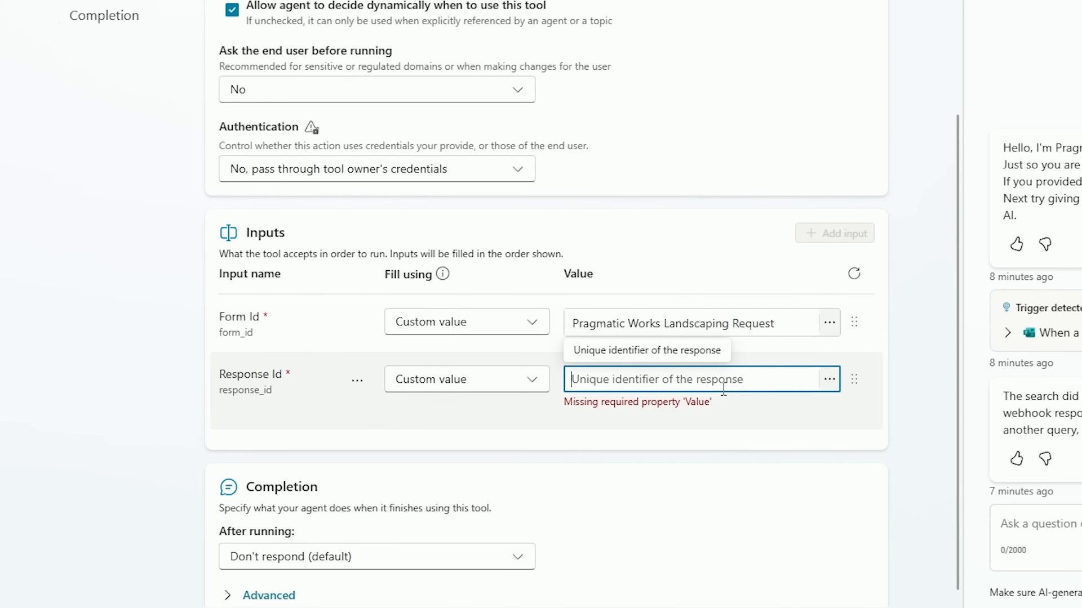
{"action": "left_click", "coordinate": [526, 383]}
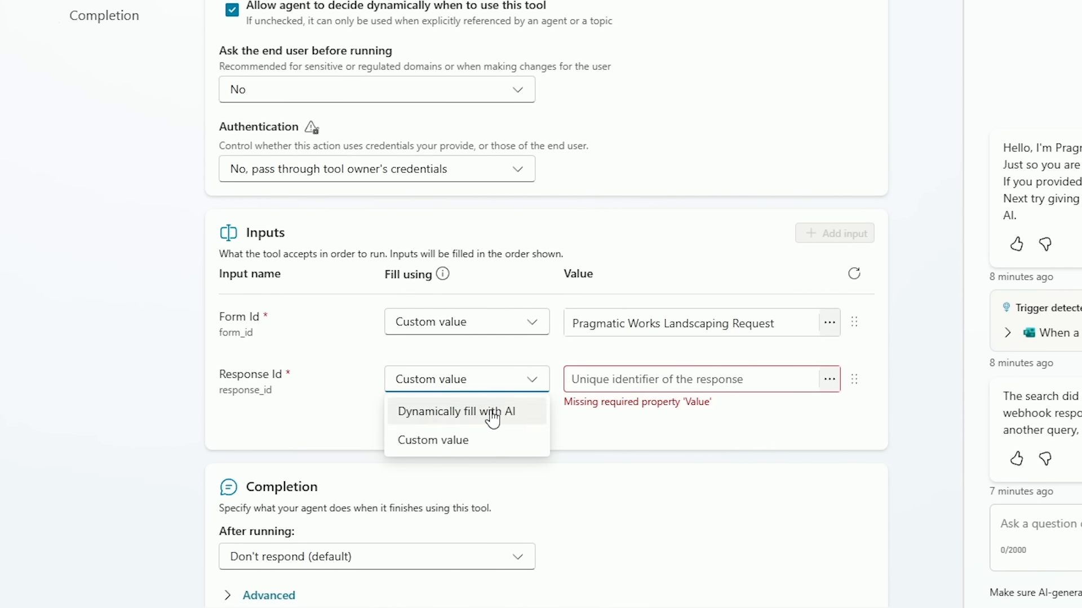
{"action": "left_click", "coordinate": [491, 411]}
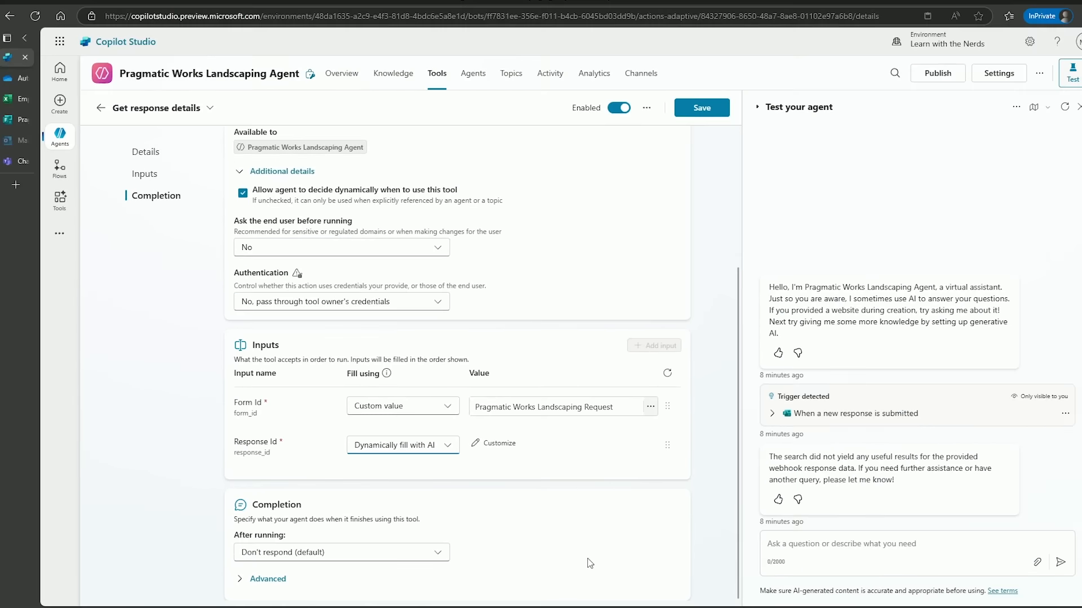
Step: Expand the detected trigger in the test chat and examine the form ID and response ID in its payload
{"action": "left_click", "coordinate": [759, 418]}
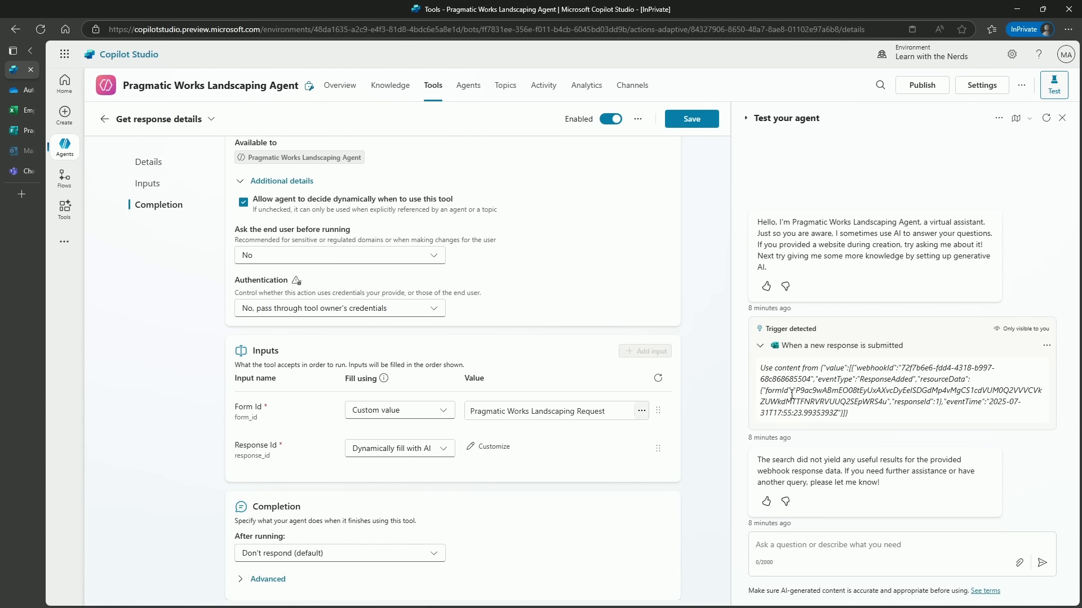
{"action": "left_click_drag", "start_coordinate": [792, 394], "coordinate": [870, 403]}
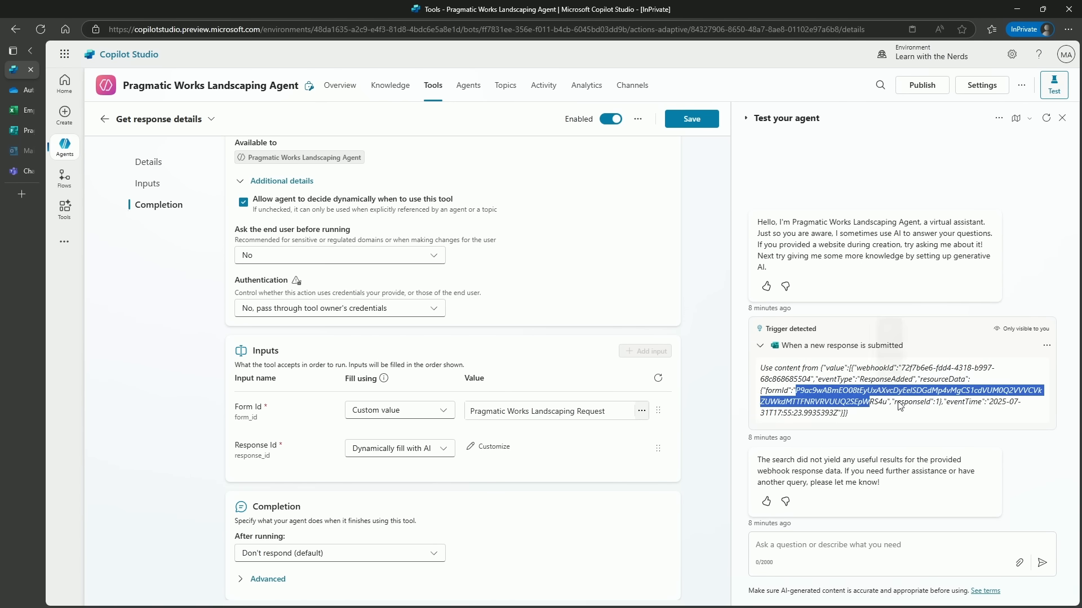
{"action": "left_click", "coordinate": [938, 401]}
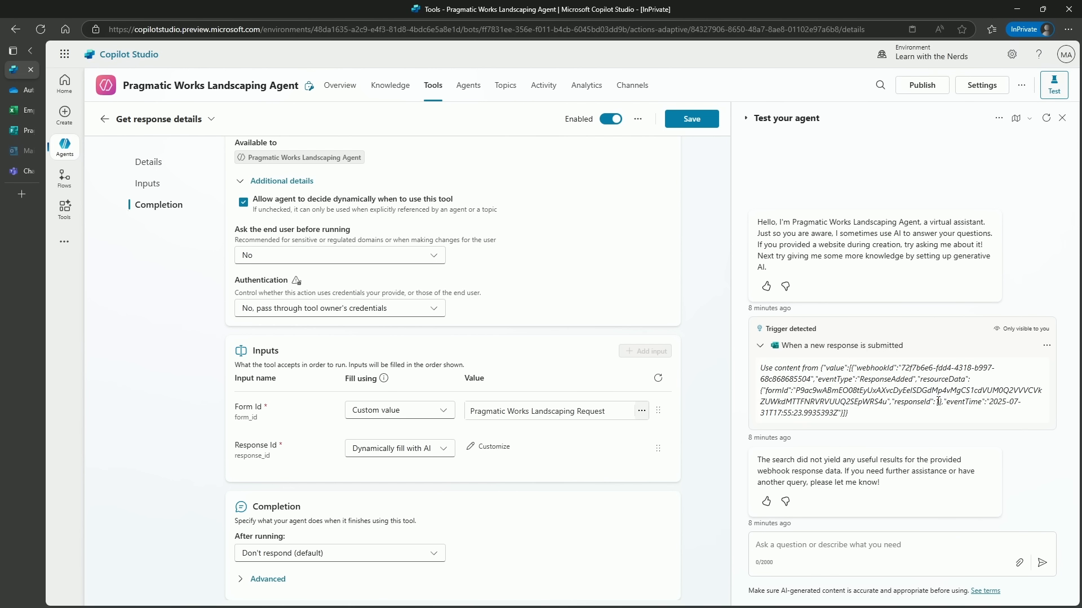
{"action": "left_click_drag", "start_coordinate": [938, 402], "coordinate": [945, 402]}
{"action": "left_click", "coordinate": [932, 402]}
{"action": "double_click", "coordinate": [938, 402]}
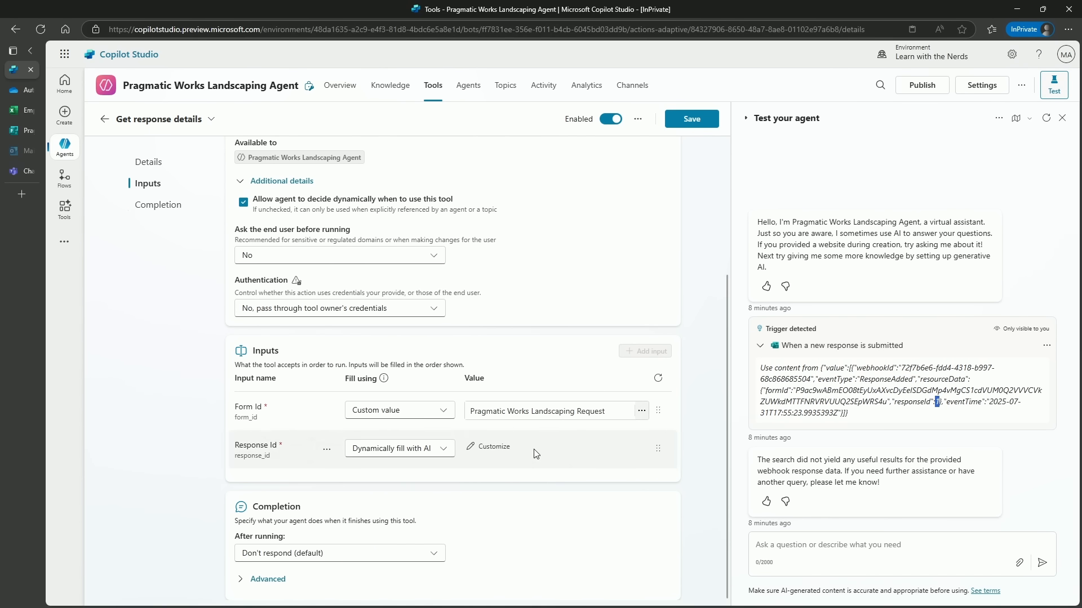
Step: Save the Get response details tool, and check the employee table in the Employee Information workbook before returning to Copilot Studio
{"action": "left_click", "coordinate": [694, 118]}
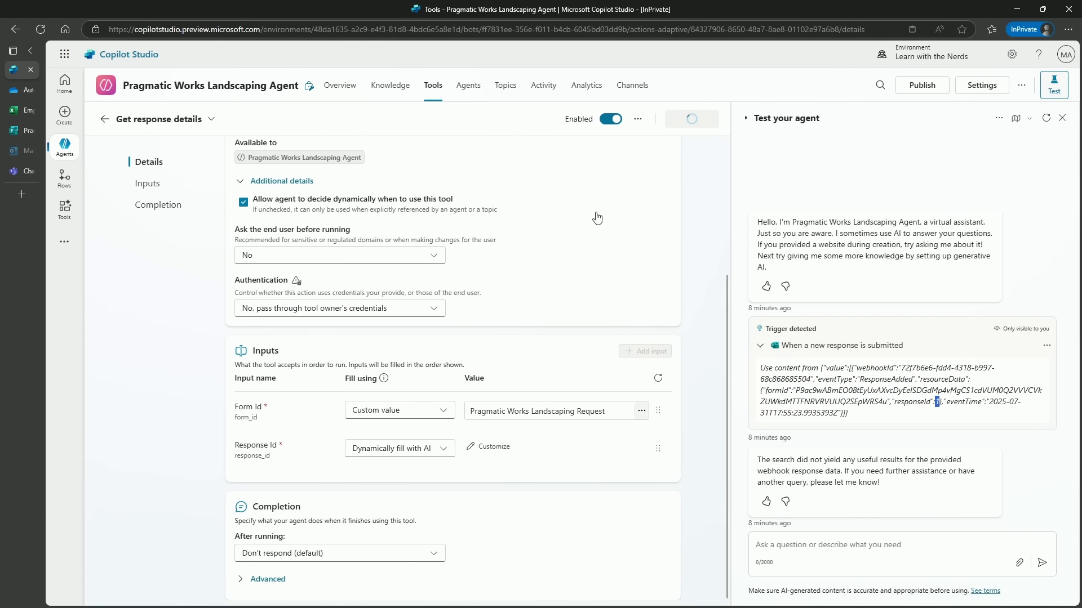
{"action": "left_click", "coordinate": [760, 345]}
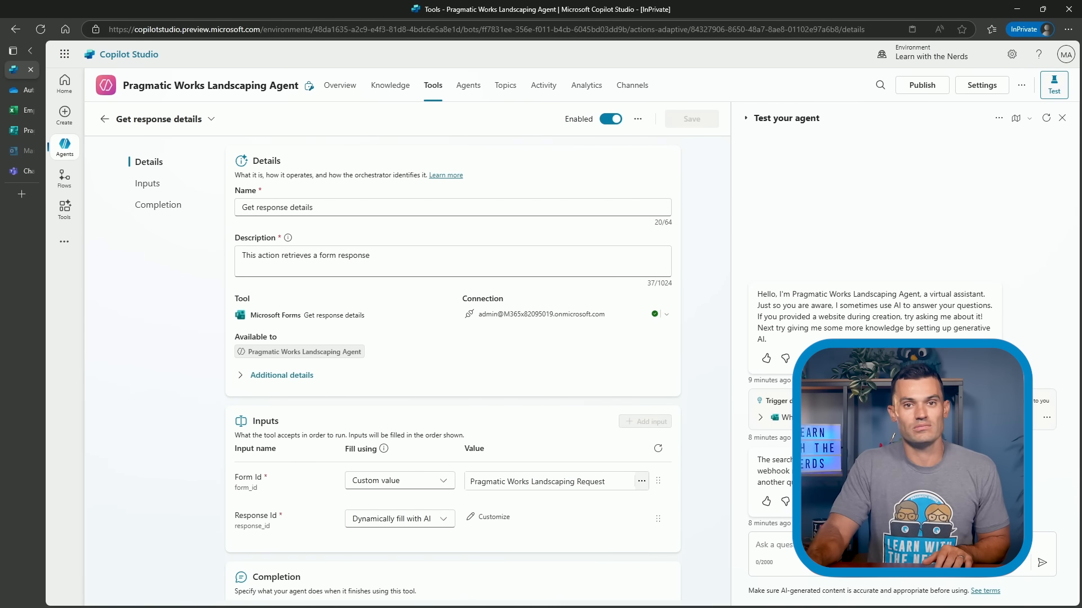
{"action": "left_click", "coordinate": [17, 110]}
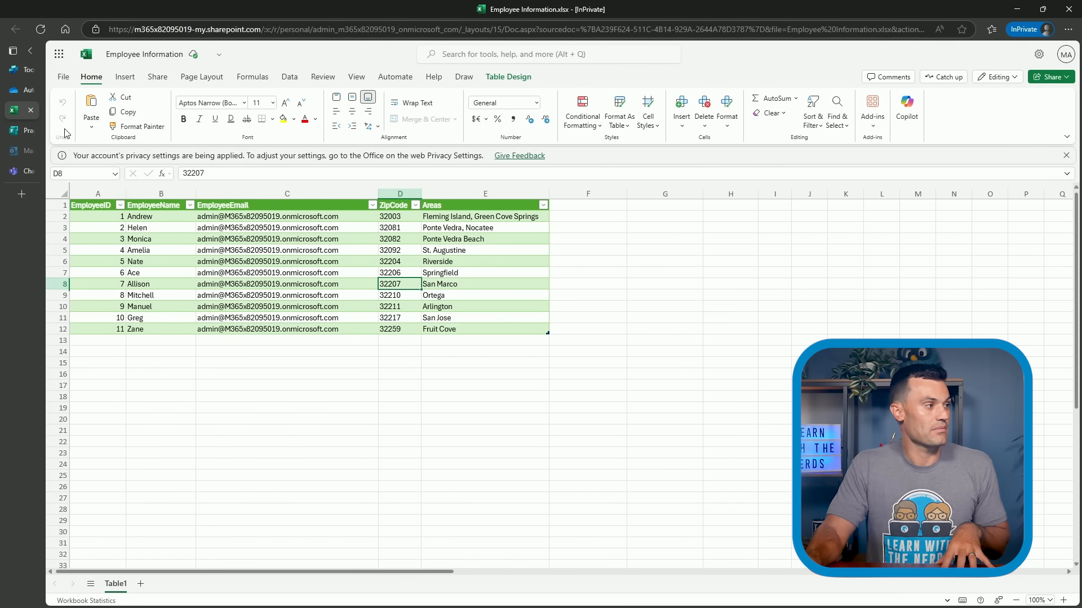
{"action": "left_click", "coordinate": [14, 73]}
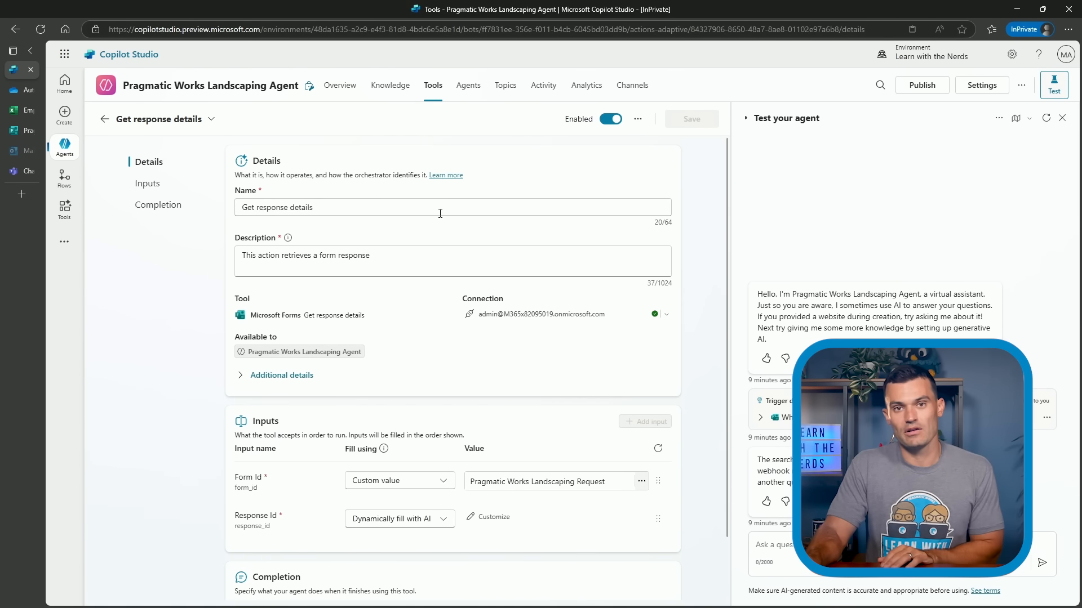
Step: Start adding another tool to the agent and select the Excel Online (Business) action List rows present in a table
{"action": "left_click", "coordinate": [434, 91]}
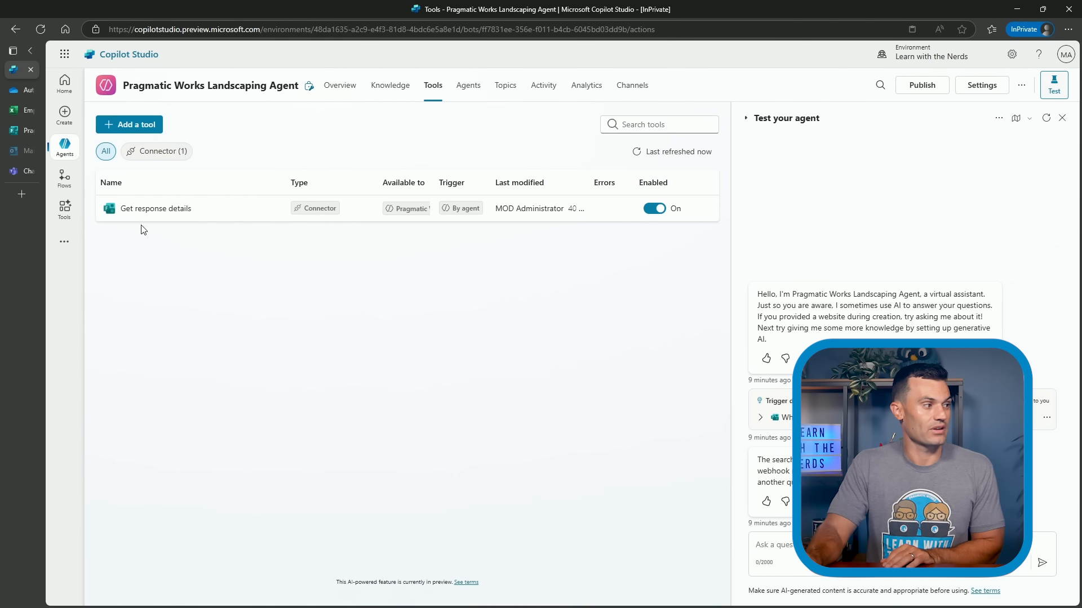
{"action": "left_click", "coordinate": [147, 127]}
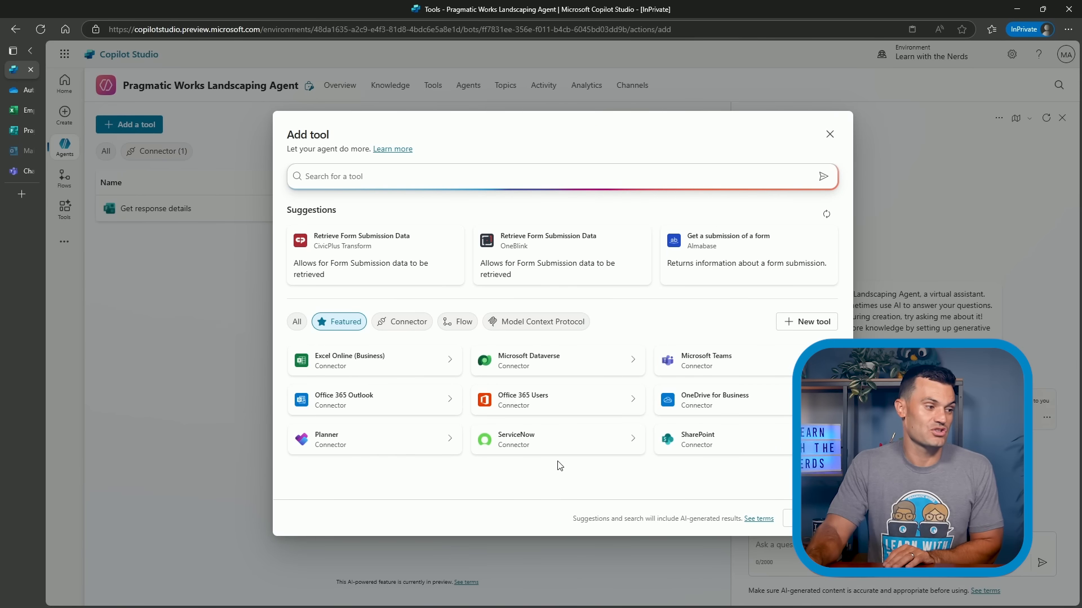
{"action": "mouse_move", "coordinate": [617, 450]}
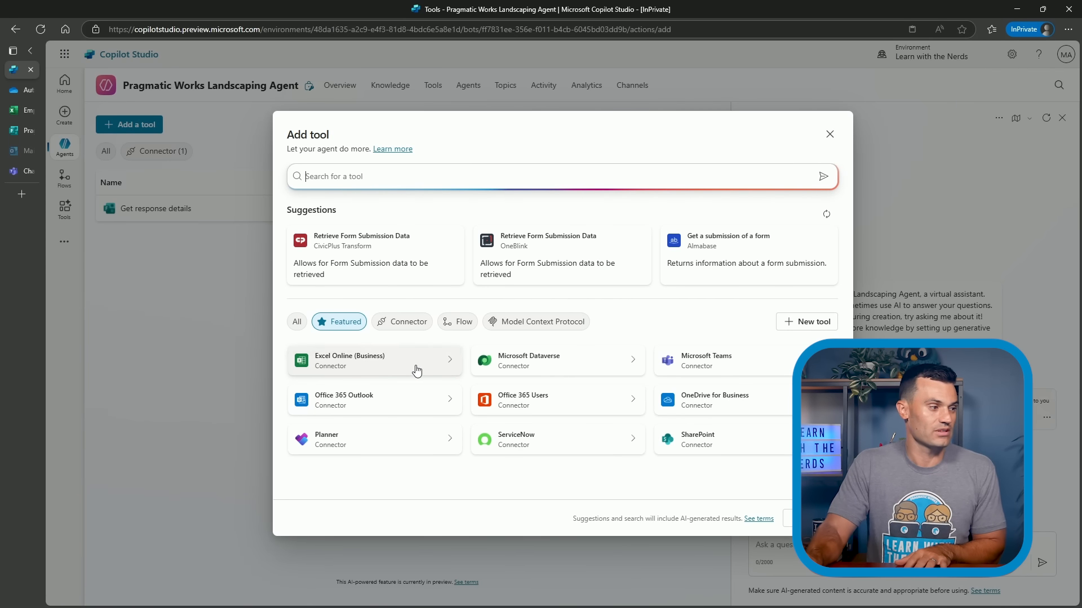
{"action": "mouse_move", "coordinate": [413, 369]}
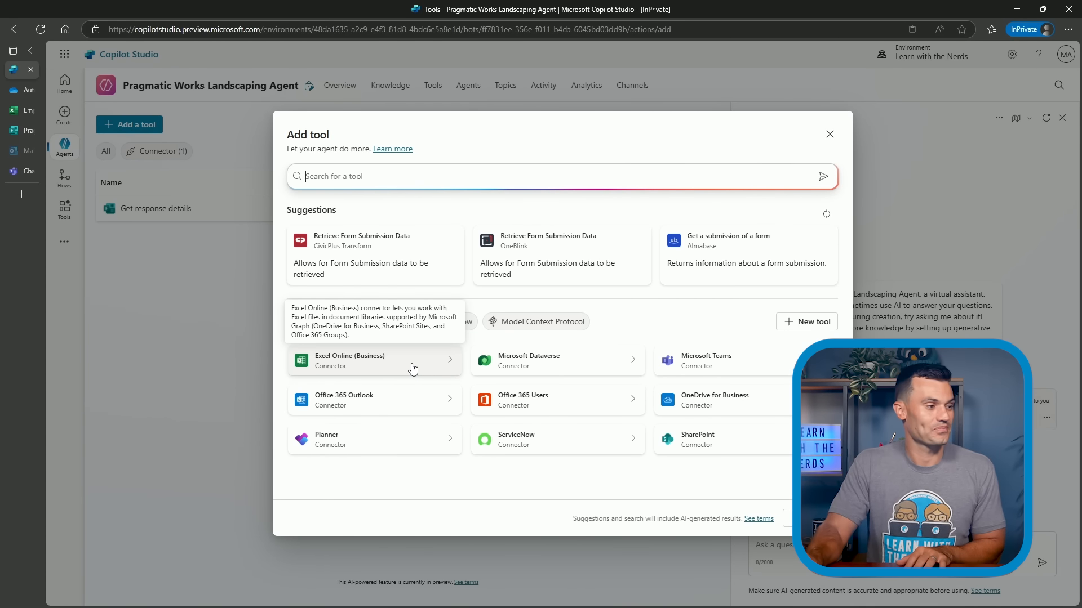
{"action": "left_click", "coordinate": [413, 369]}
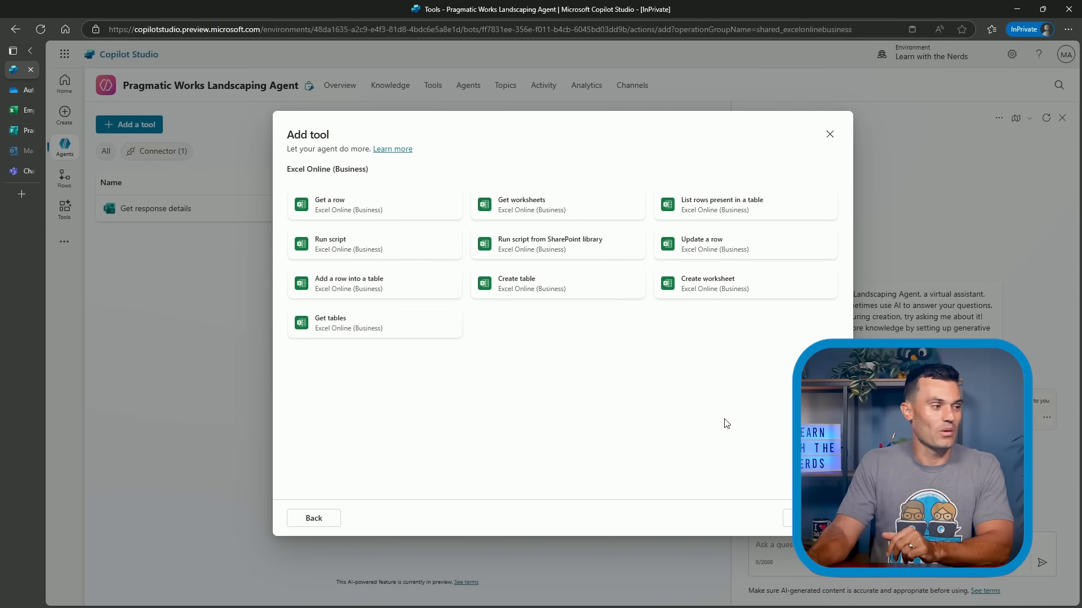
{"action": "left_click", "coordinate": [768, 211]}
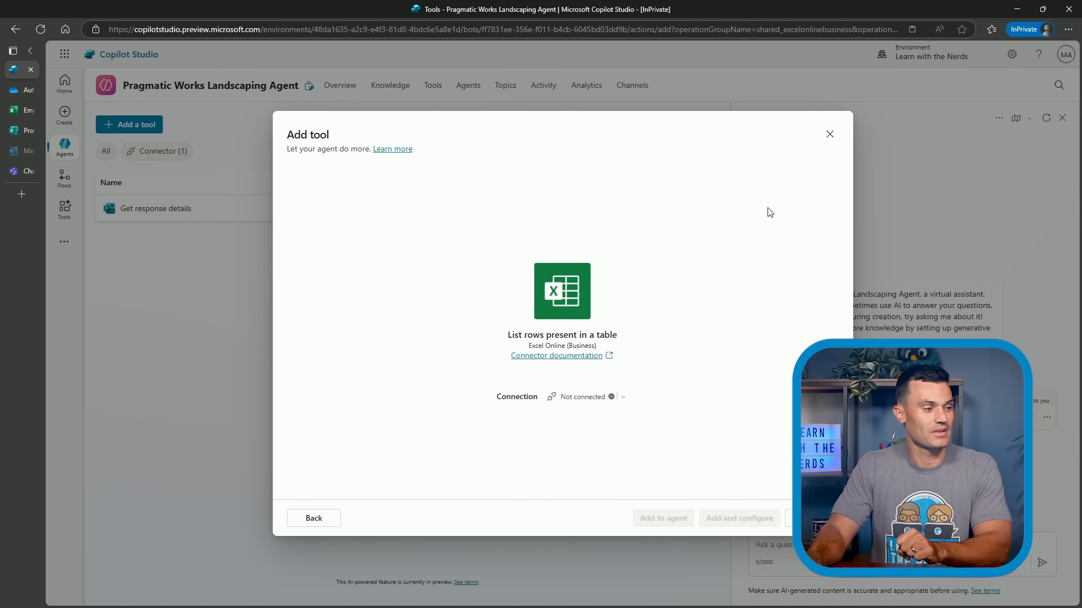
Step: Create an Excel Online (Business) connection with the signed-in administrator account and add the tool to the agent for configuration
{"action": "left_click", "coordinate": [606, 398]}
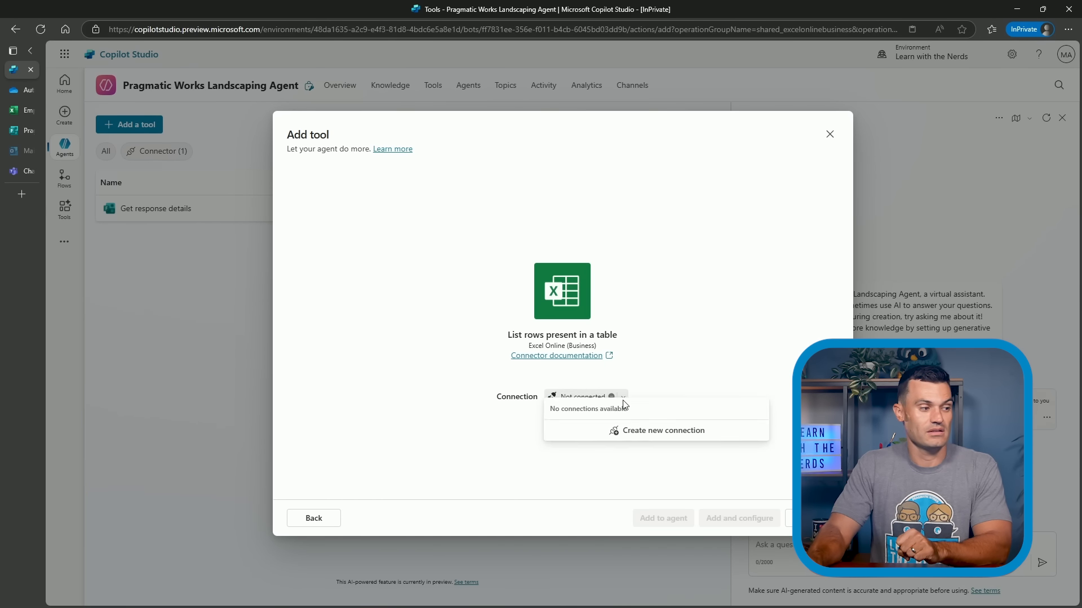
{"action": "left_click", "coordinate": [636, 437]}
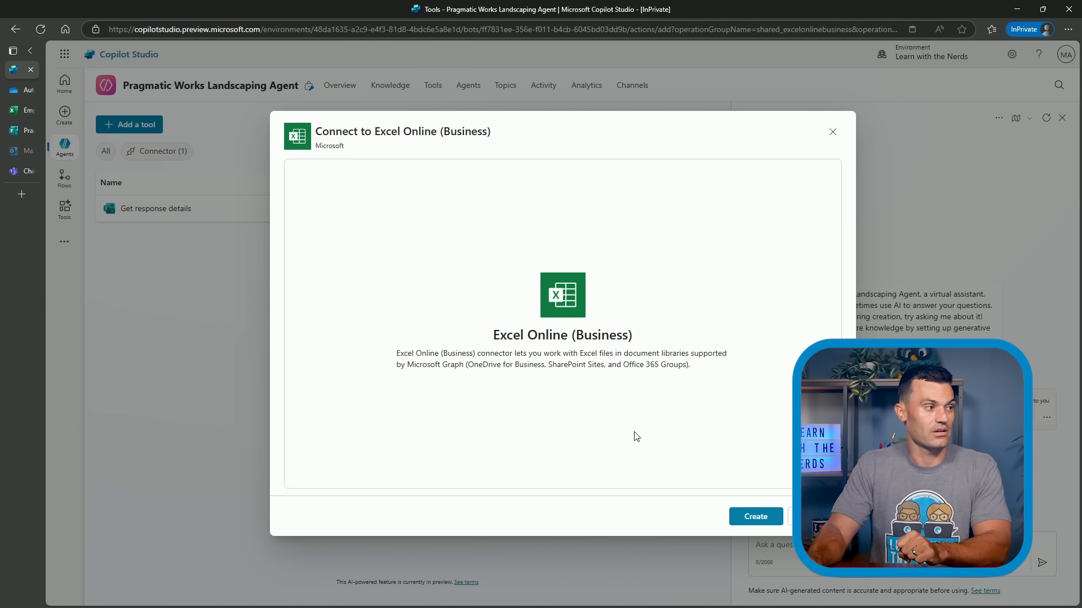
{"action": "left_click", "coordinate": [765, 522]}
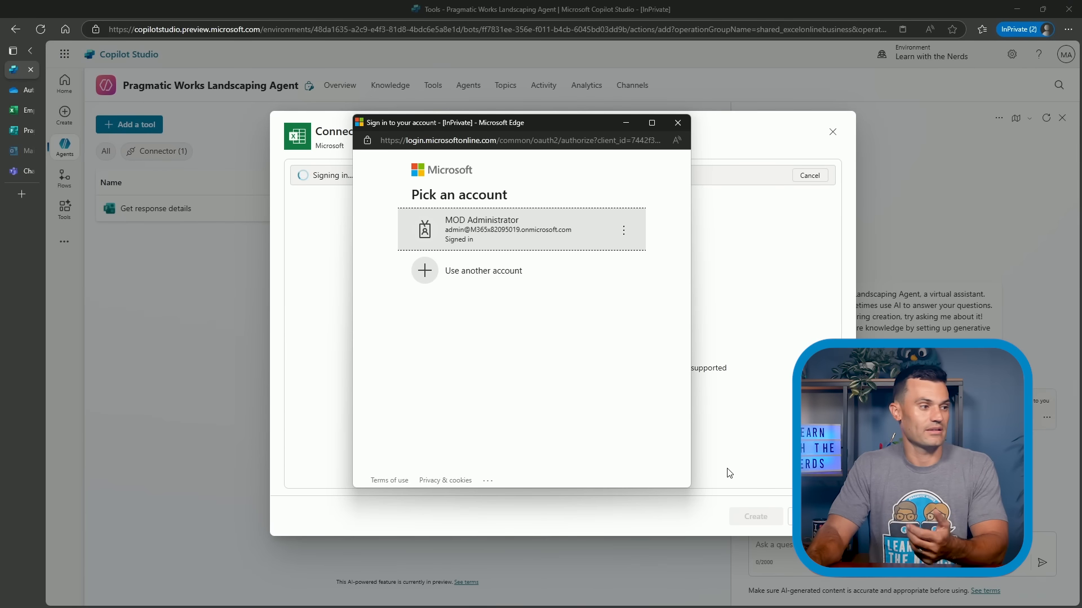
{"action": "left_click", "coordinate": [503, 227]}
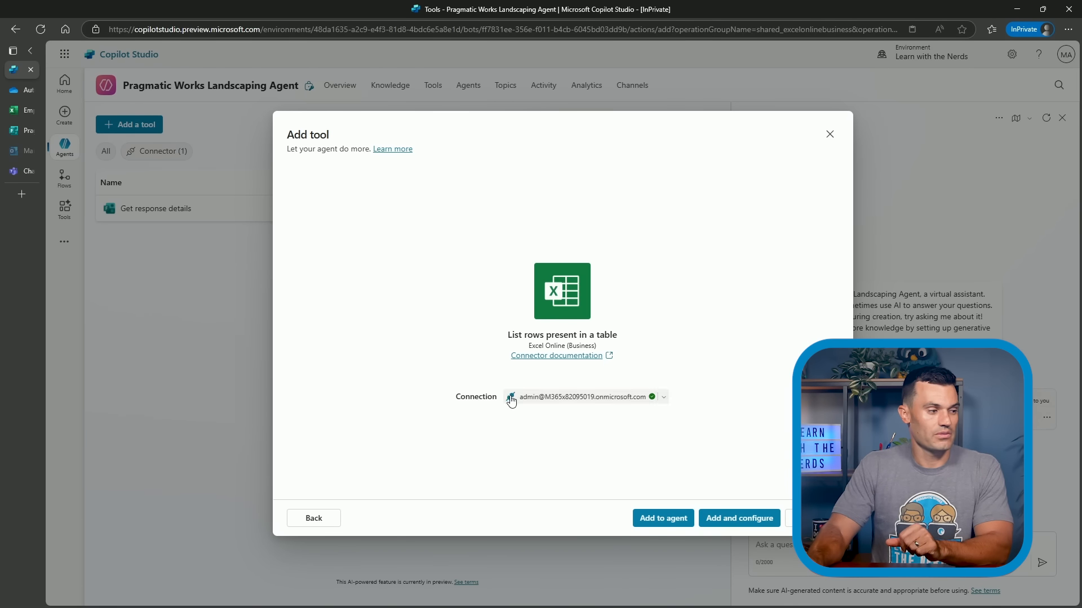
{"action": "left_click", "coordinate": [732, 519]}
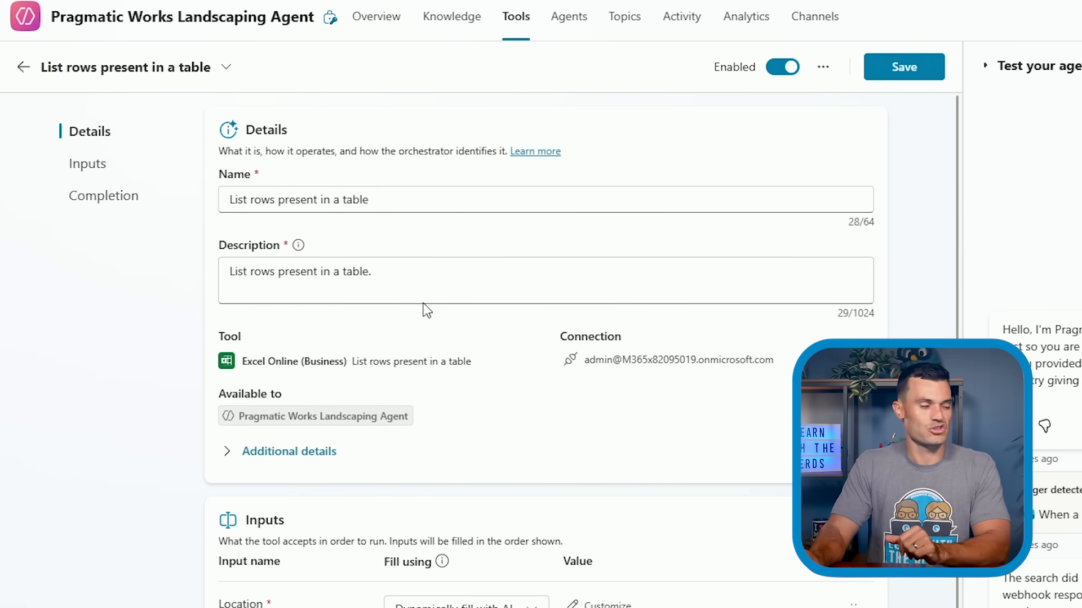
Step: In the Excel tool's additional details, set Authentication to "No, pass through tool owner's credentials"
{"action": "left_click", "coordinate": [231, 459]}
{"action": "left_click", "coordinate": [326, 459]}
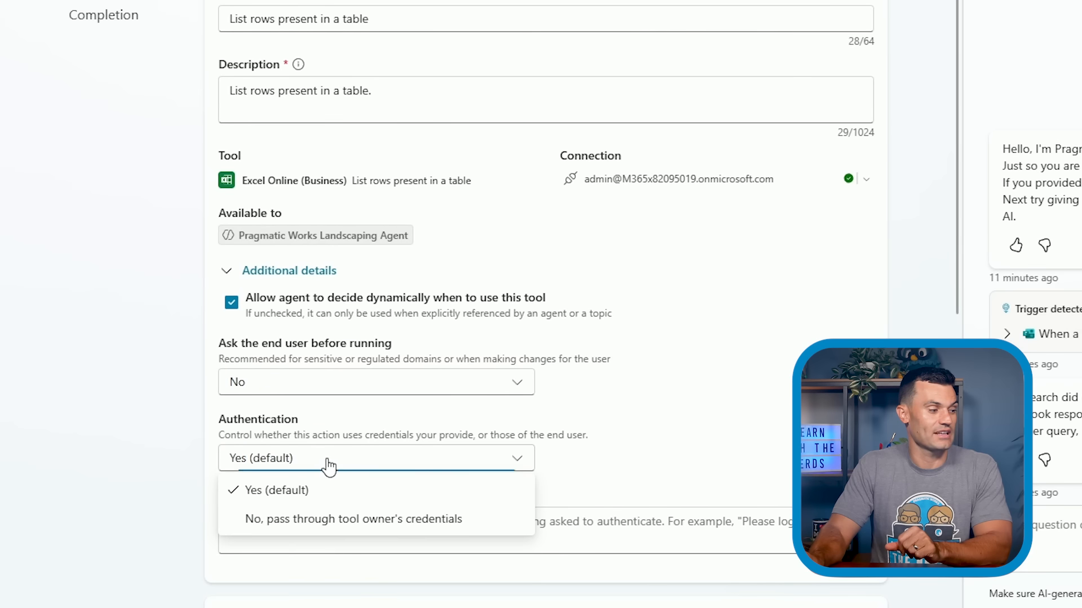
{"action": "left_click", "coordinate": [514, 530]}
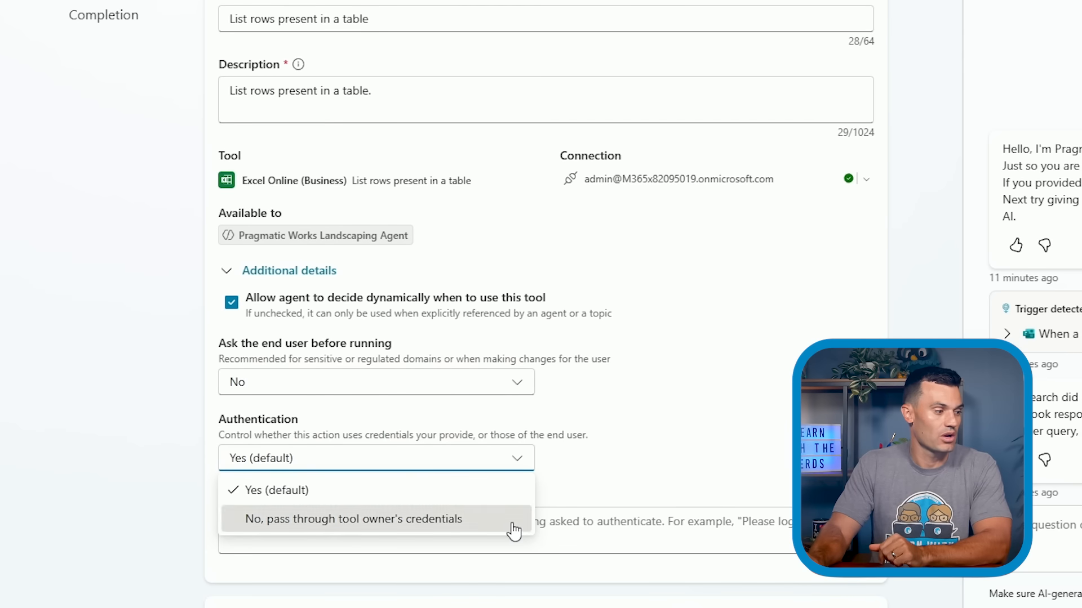
Step: Fill the Location input with a custom value and choose OneDrive for Business
{"action": "scroll", "coordinate": [724, 251], "scroll_direction": "down", "scroll_amount": 7}
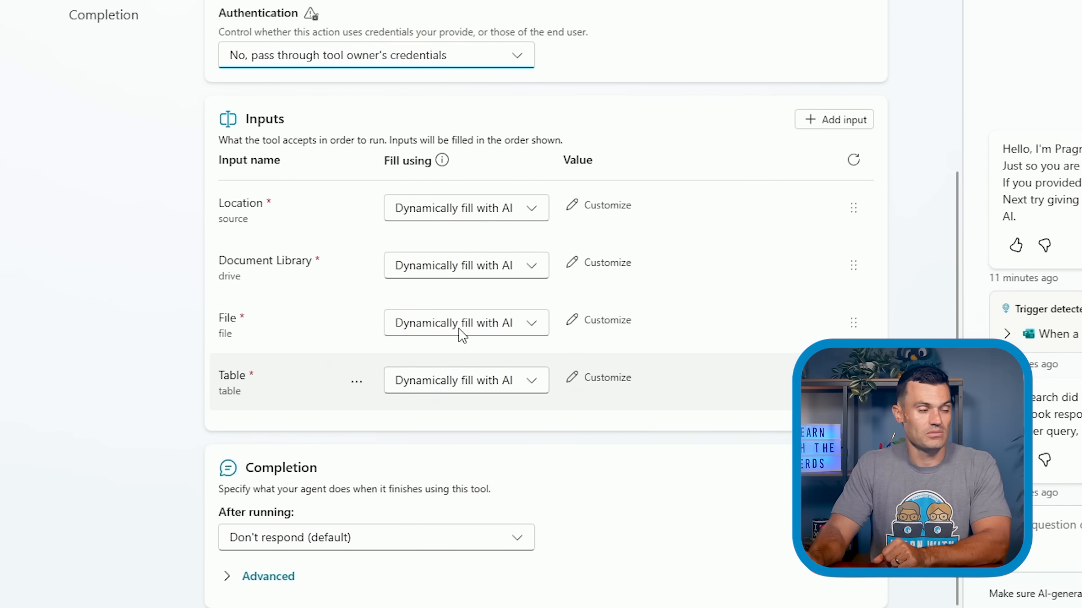
{"action": "left_click", "coordinate": [479, 218]}
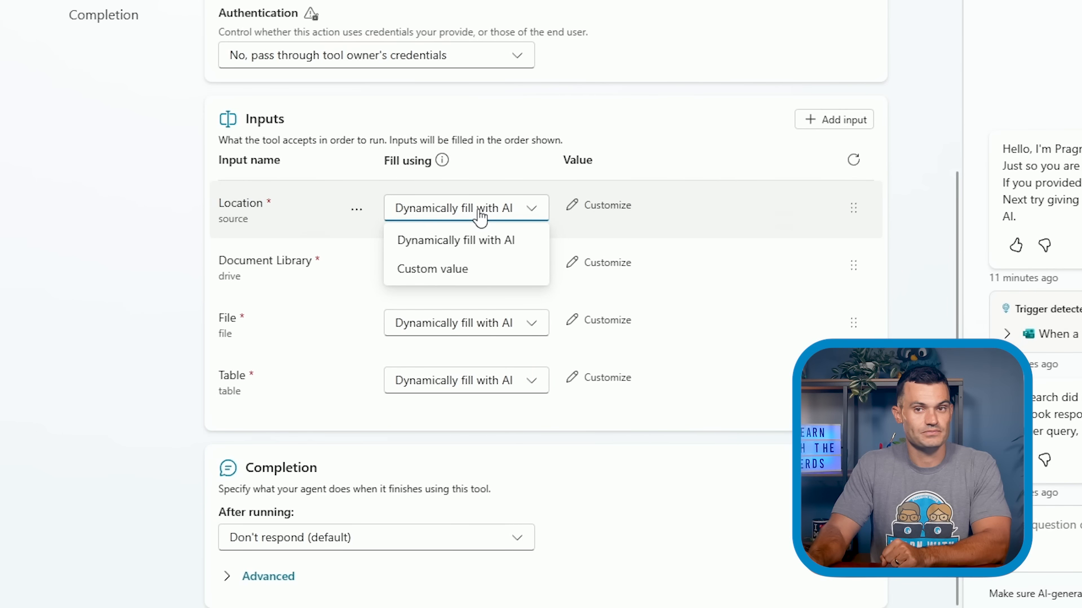
{"action": "left_click", "coordinate": [476, 280]}
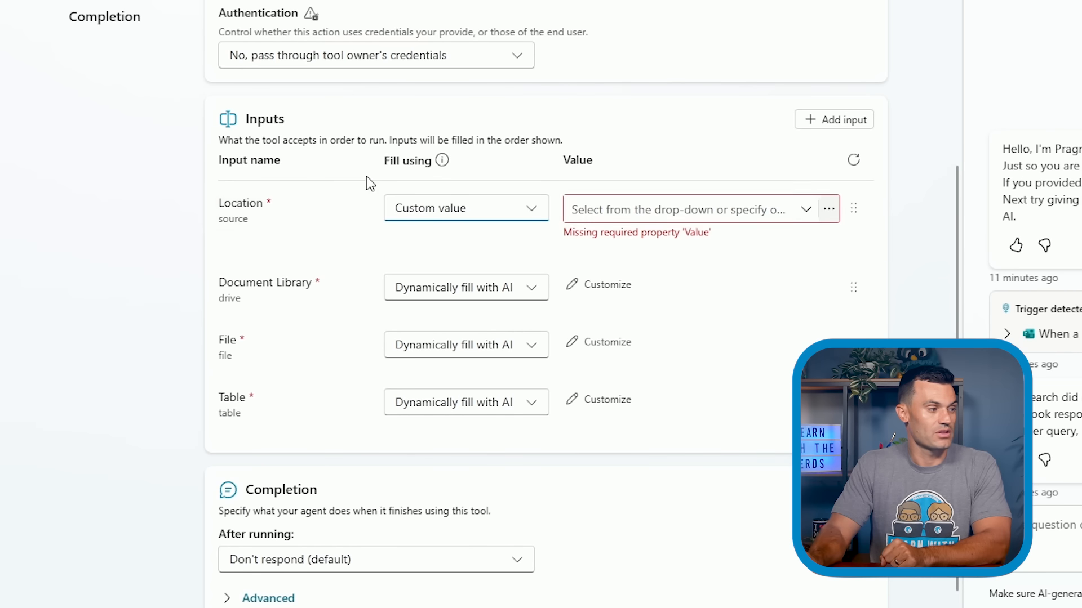
{"action": "left_click", "coordinate": [774, 210]}
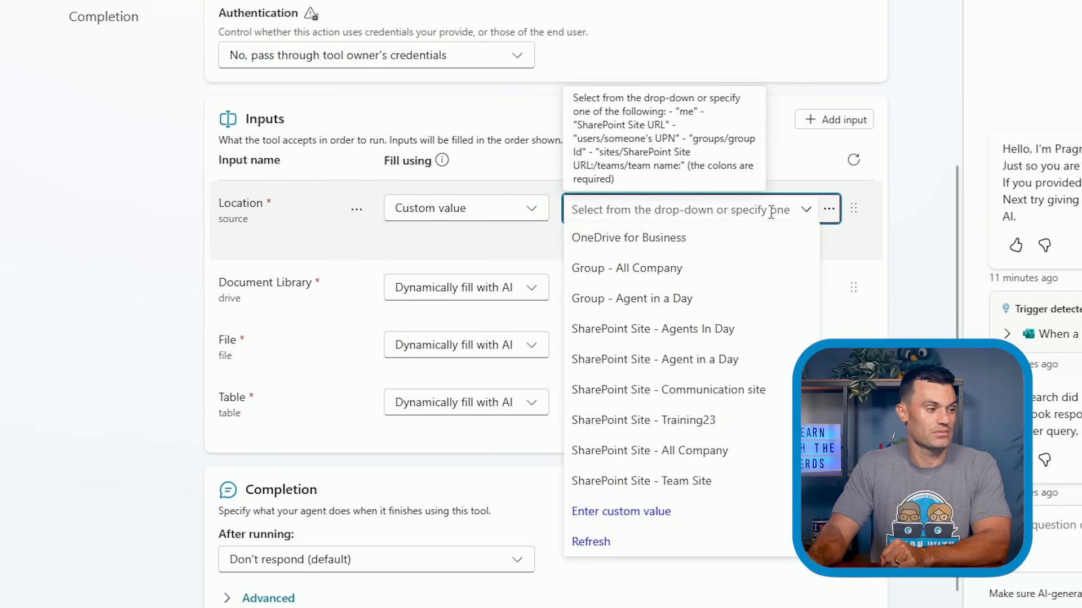
{"action": "left_click", "coordinate": [710, 242]}
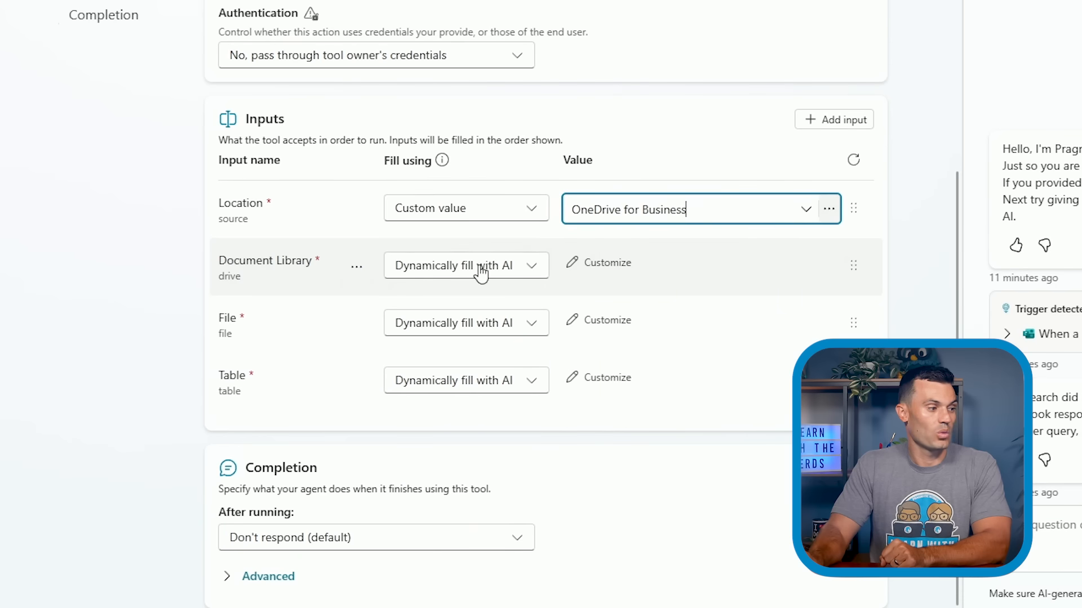
Step: Fill the Document Library input with a custom value and choose OneDrive
{"action": "left_click", "coordinate": [494, 272]}
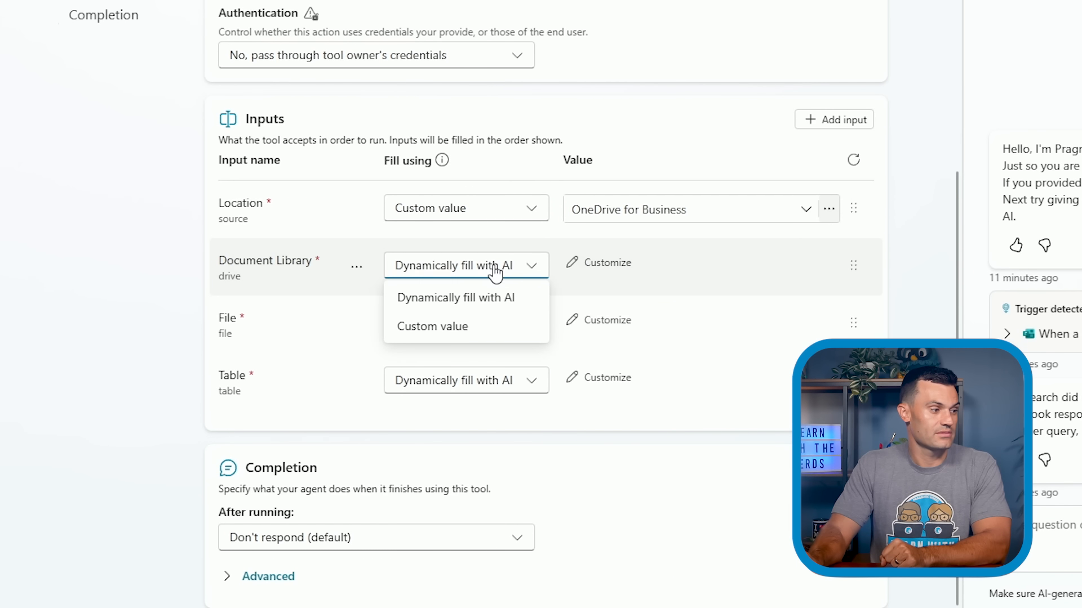
{"action": "left_click", "coordinate": [464, 327]}
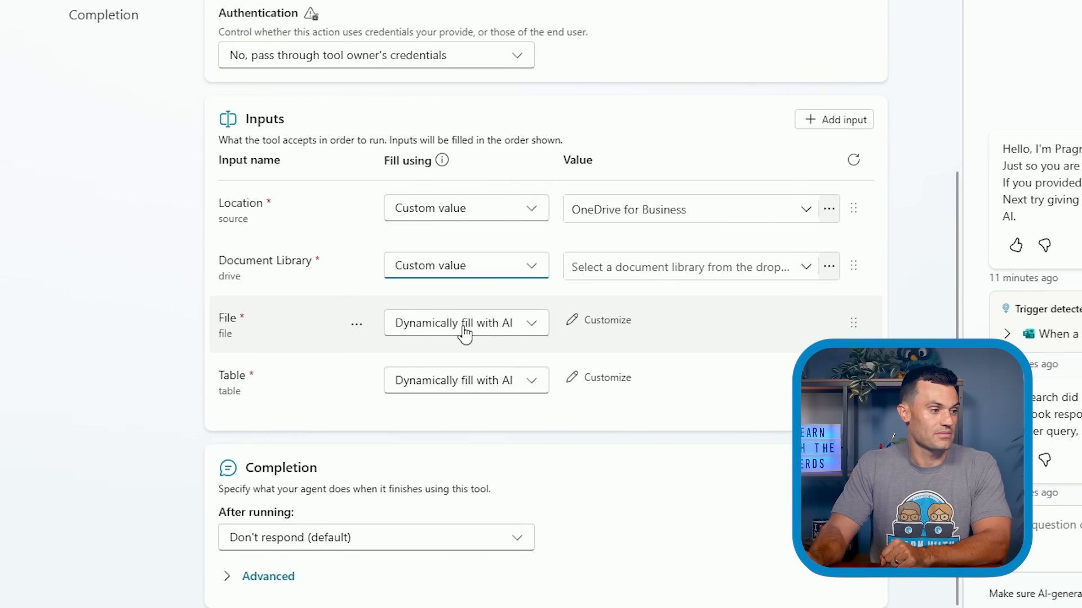
{"action": "left_click", "coordinate": [783, 272]}
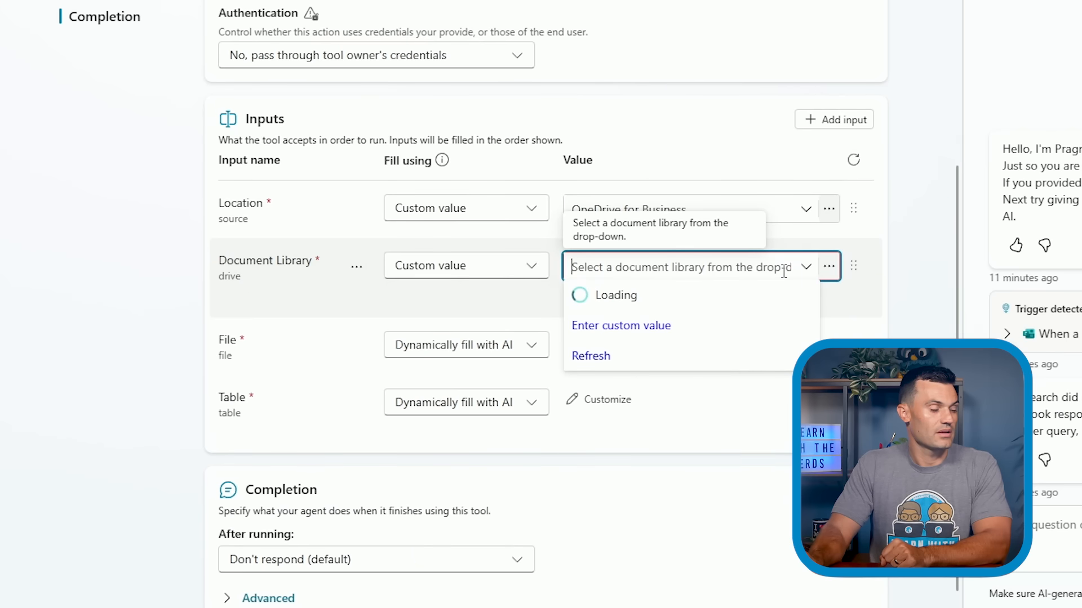
{"action": "left_click", "coordinate": [751, 310]}
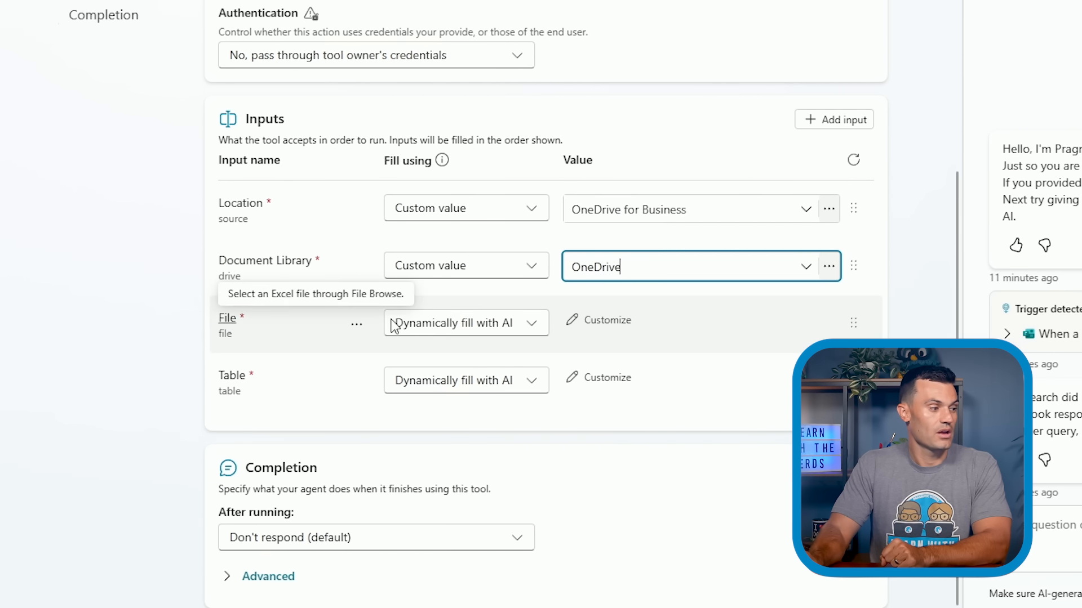
Step: Fill the File input with a custom value and choose Employee Information.xlsx from the Autonomous Agents Course Resources folder
{"action": "left_click", "coordinate": [503, 329]}
{"action": "left_click", "coordinate": [486, 384]}
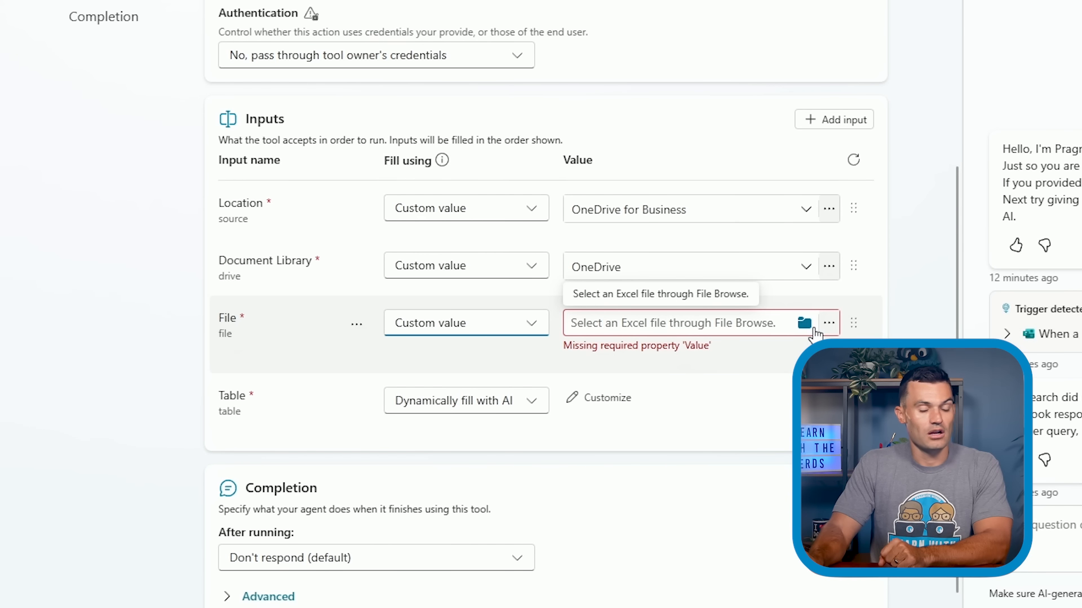
{"action": "left_click", "coordinate": [805, 323]}
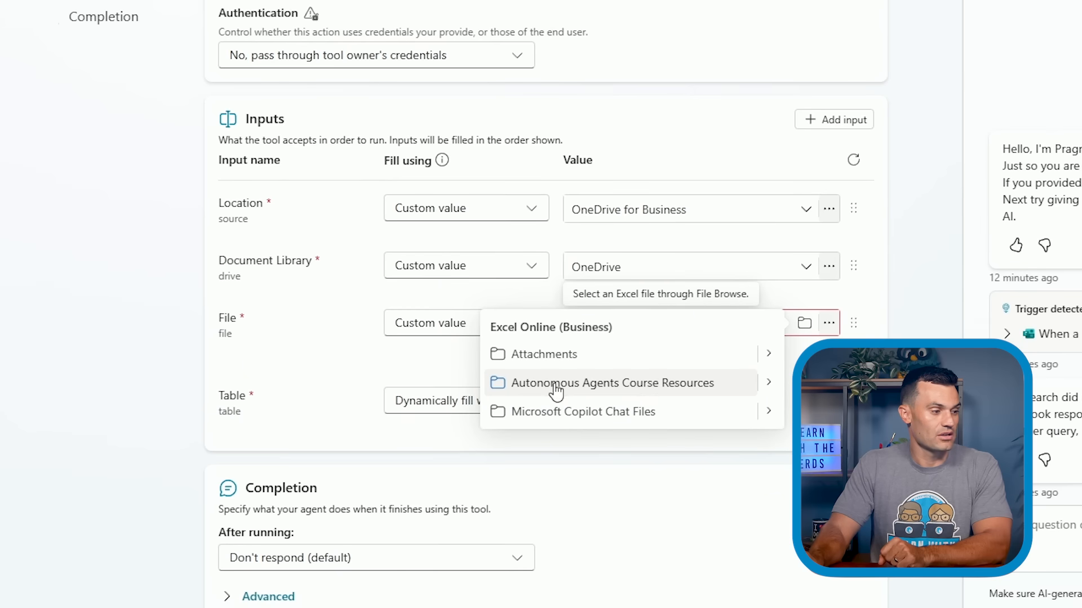
{"action": "left_click", "coordinate": [768, 383]}
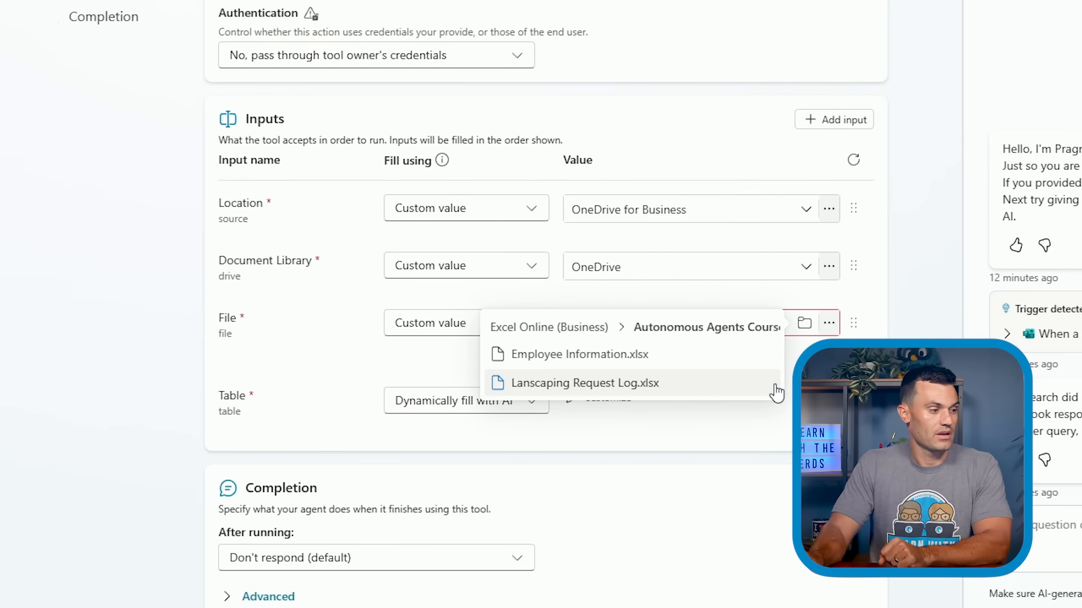
{"action": "left_click", "coordinate": [703, 359]}
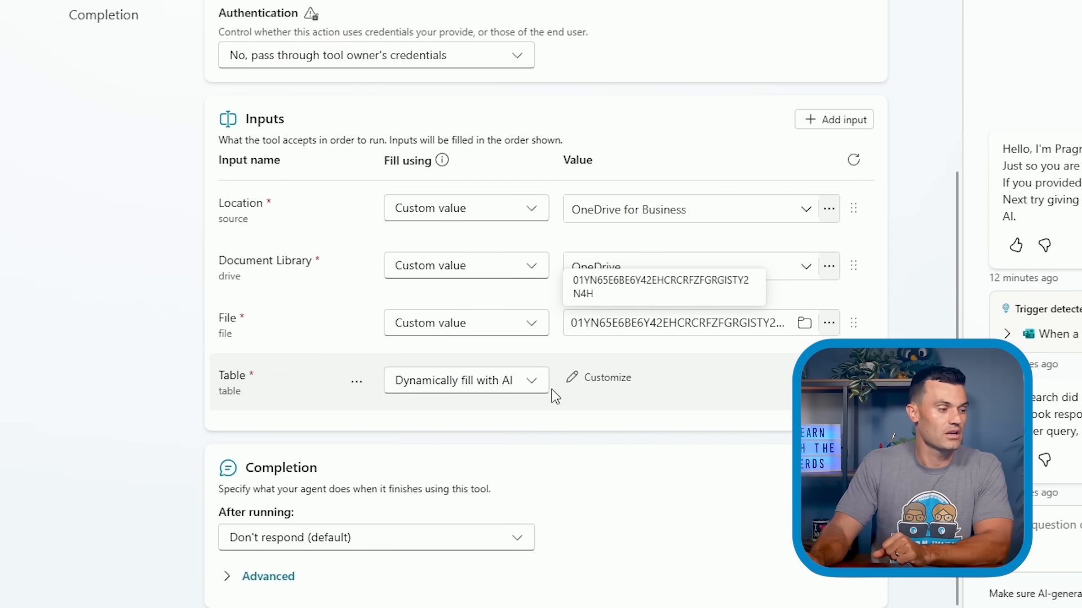
Step: Fill the Table input with the custom value Table1, save the tool and return to the agent's tool list
{"action": "left_click", "coordinate": [542, 387]}
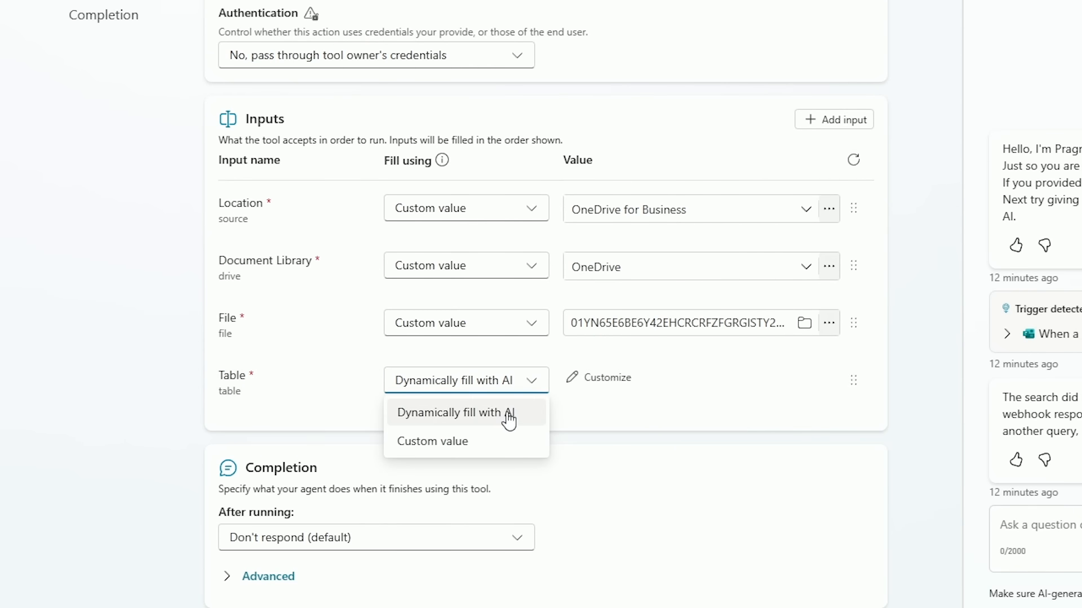
{"action": "left_click", "coordinate": [480, 451]}
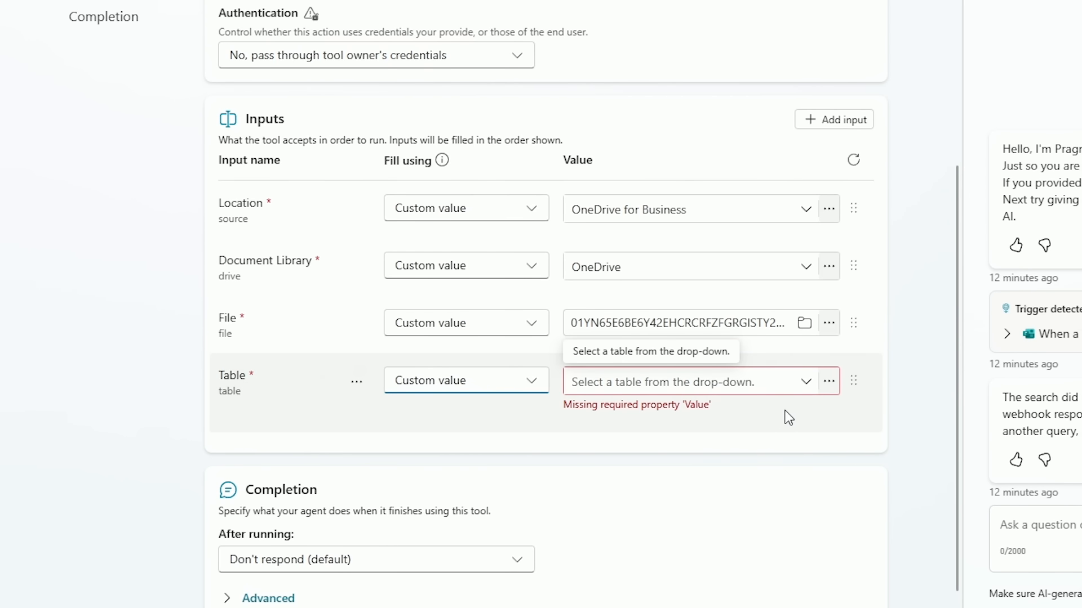
{"action": "left_click", "coordinate": [805, 384]}
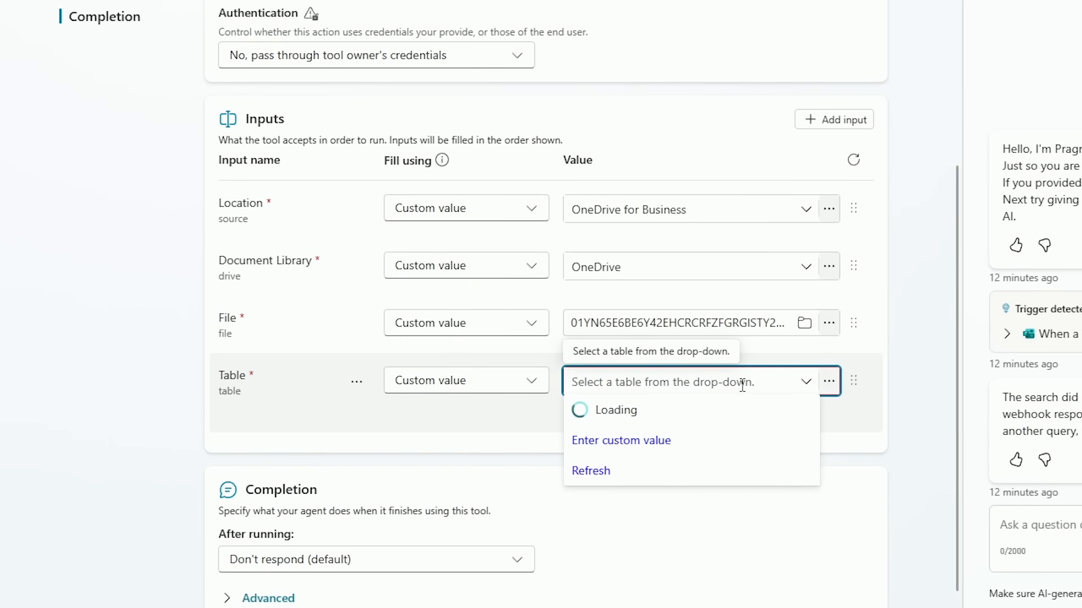
{"action": "left_click", "coordinate": [670, 411]}
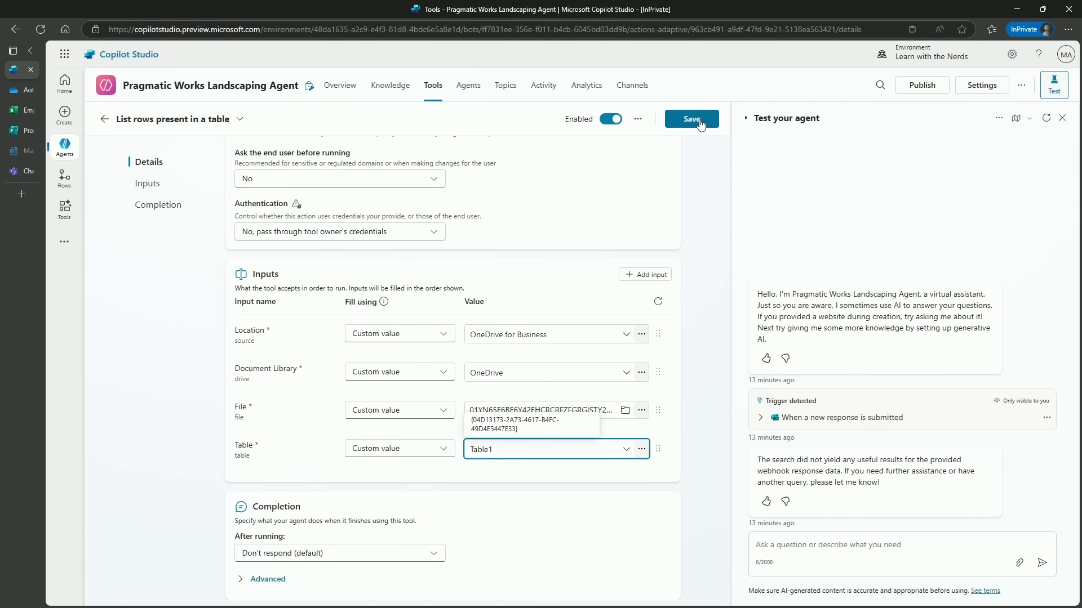
{"action": "left_click", "coordinate": [700, 122]}
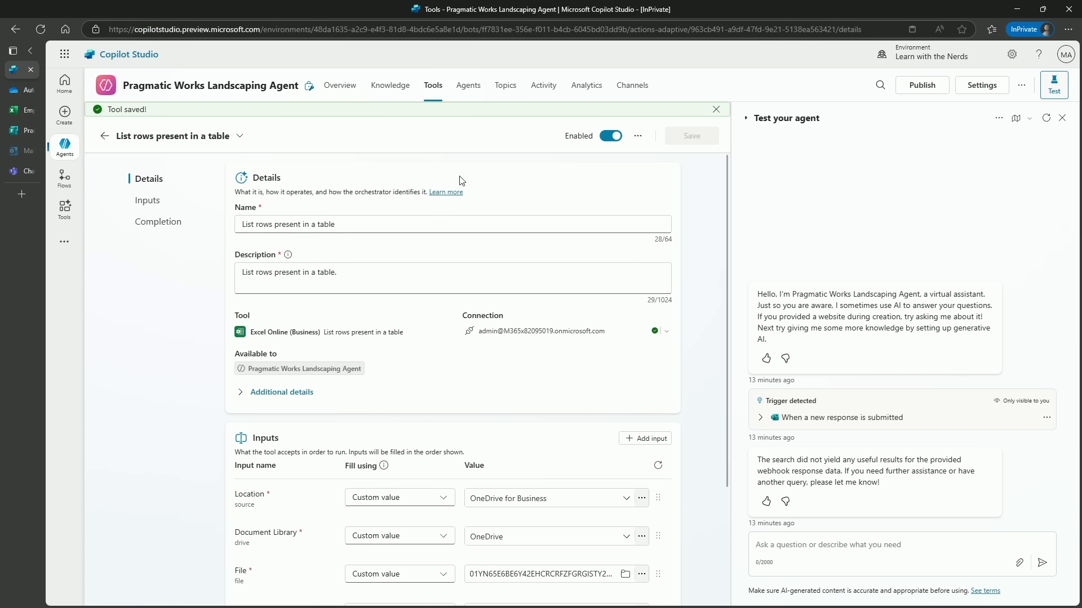
{"action": "left_click", "coordinate": [432, 86]}
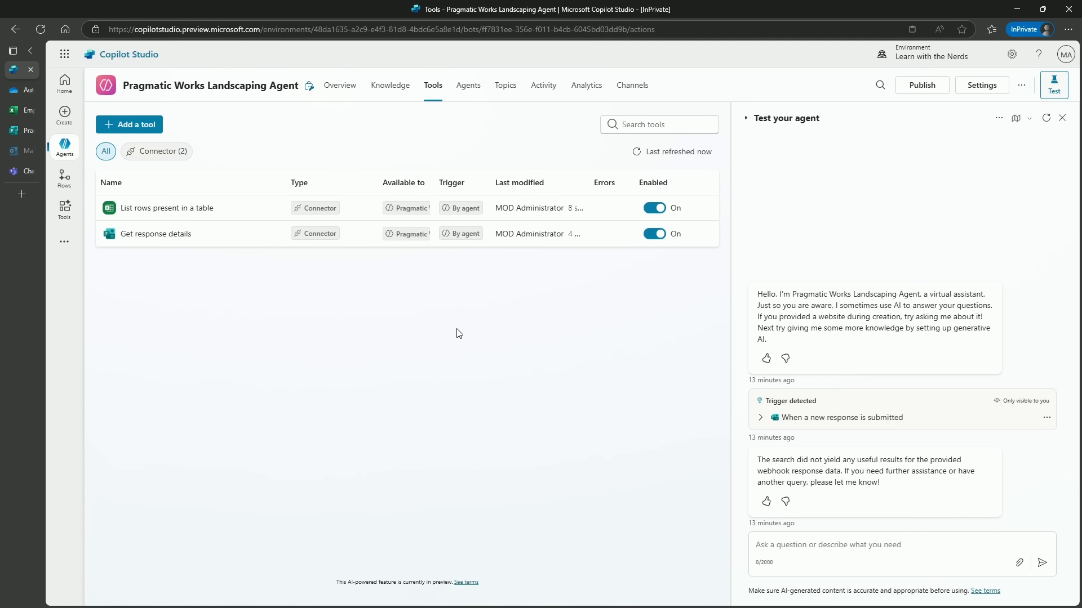
Step: Switch to the Employee Information workbook, then open Lanscaping Request Log.xlsx from OneDrive to examine its table columns
{"action": "left_click", "coordinate": [22, 112]}
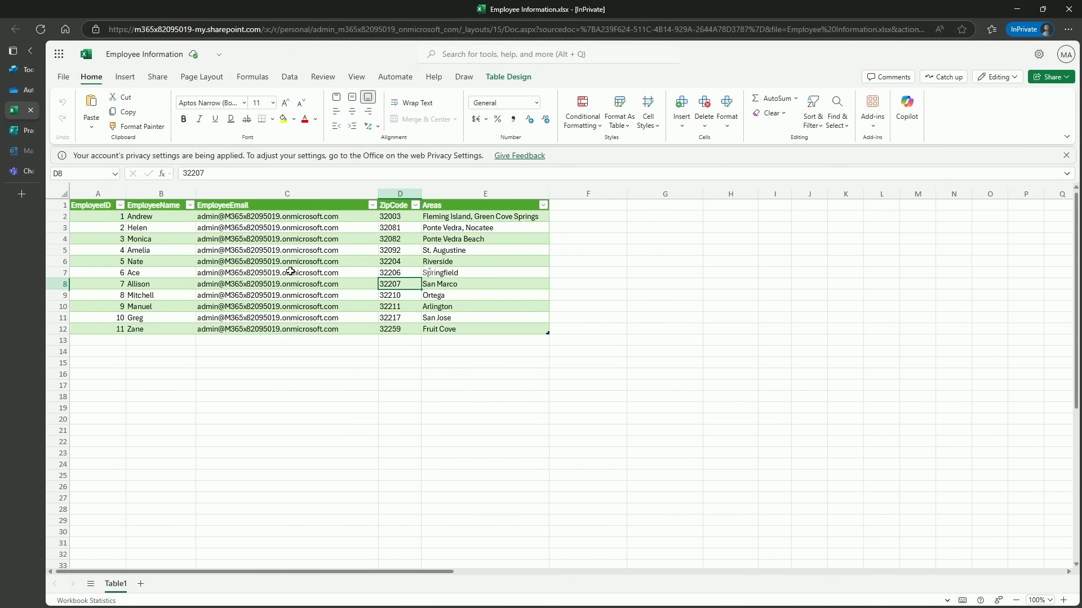
{"action": "left_click", "coordinate": [13, 91]}
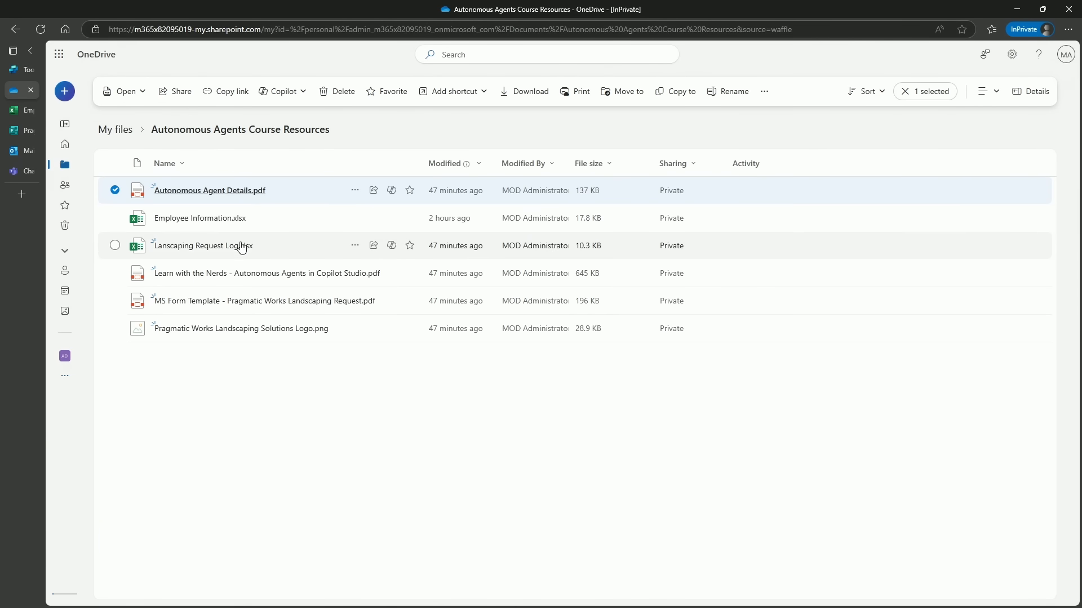
{"action": "mouse_move", "coordinate": [188, 253]}
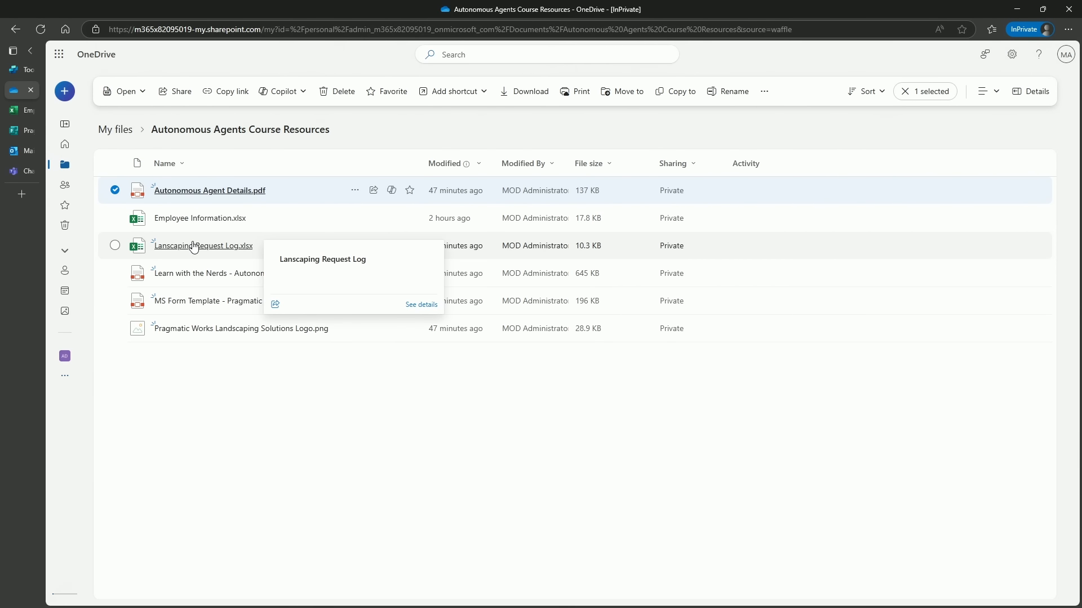
{"action": "left_click", "coordinate": [194, 247]}
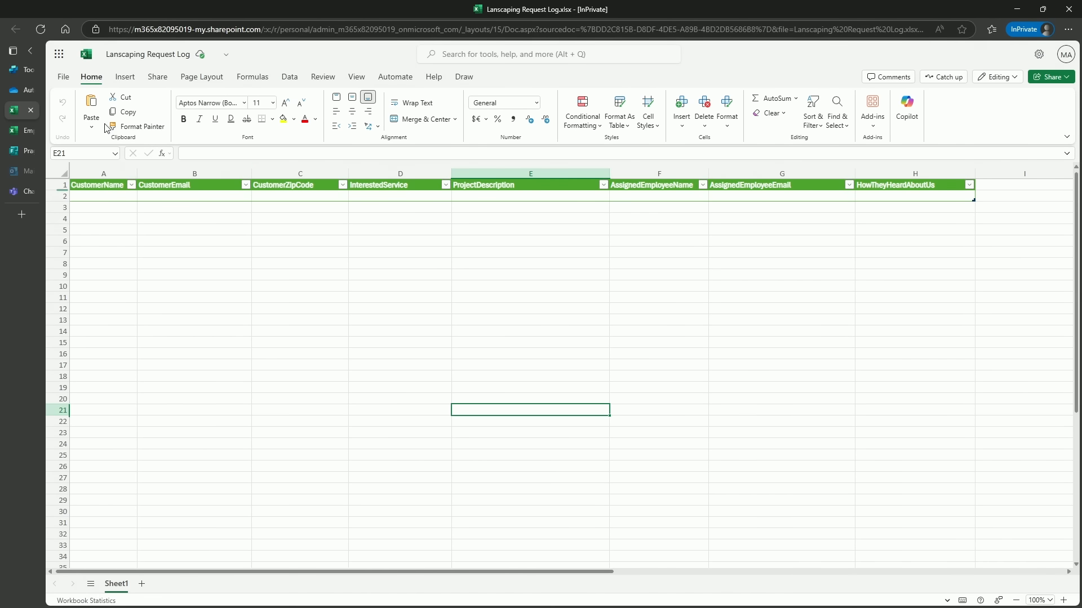
Step: Switch back to Copilot Studio and add the Excel Online (Business) action Add a row into a table to the agent for configuration
{"action": "left_click", "coordinate": [23, 69]}
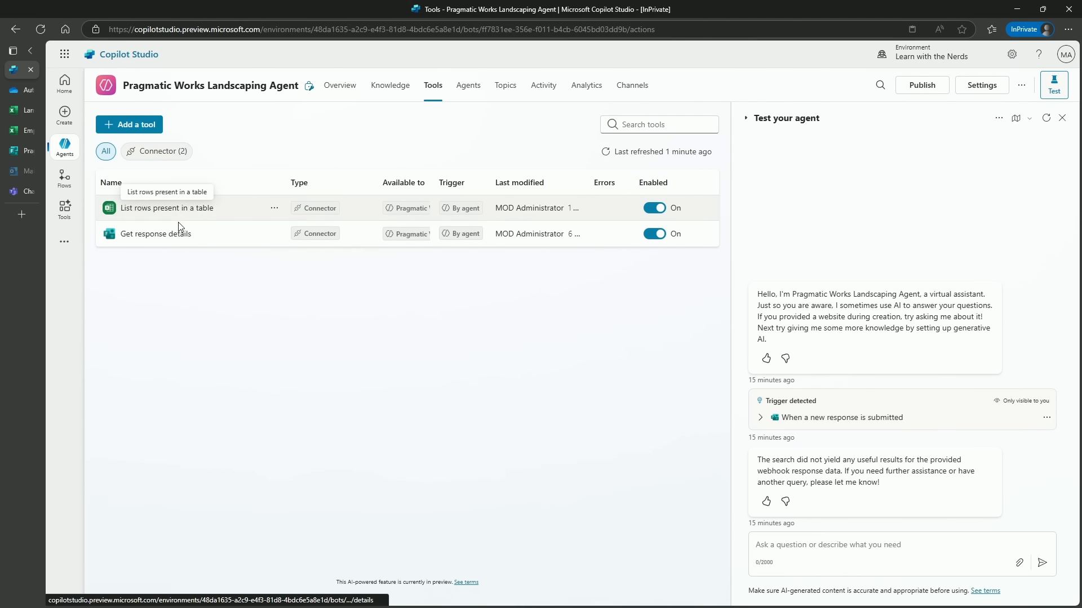
{"action": "left_click", "coordinate": [135, 125]}
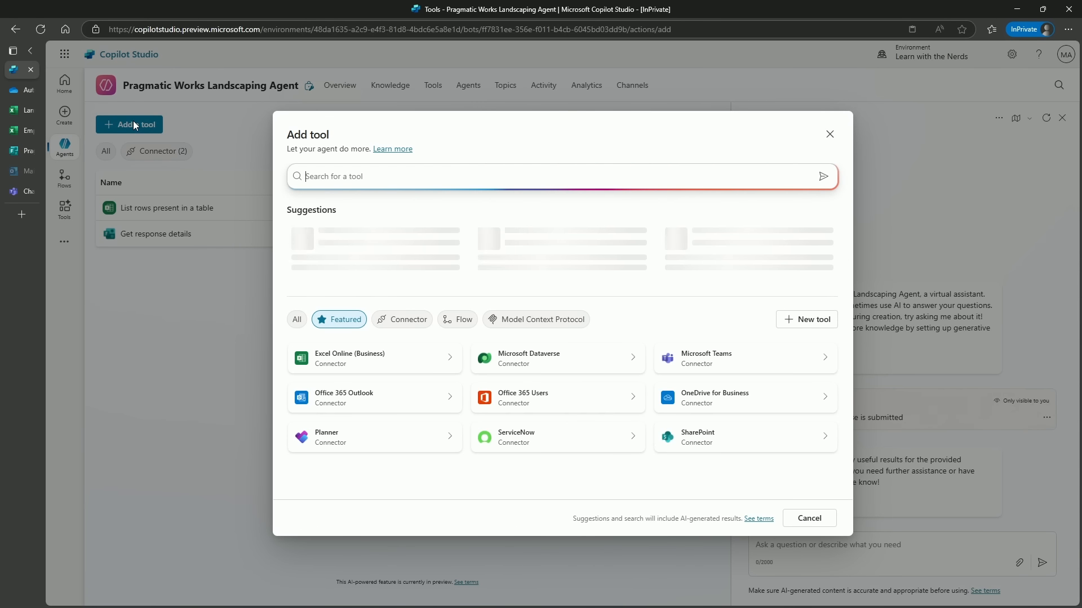
{"action": "left_click", "coordinate": [405, 362]}
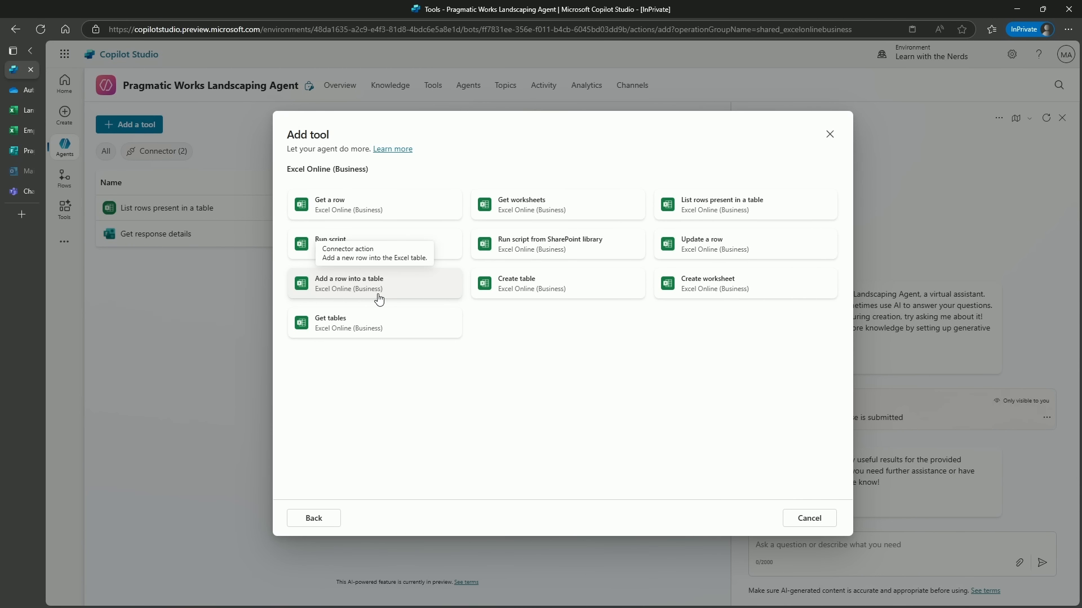
{"action": "left_click", "coordinate": [397, 297]}
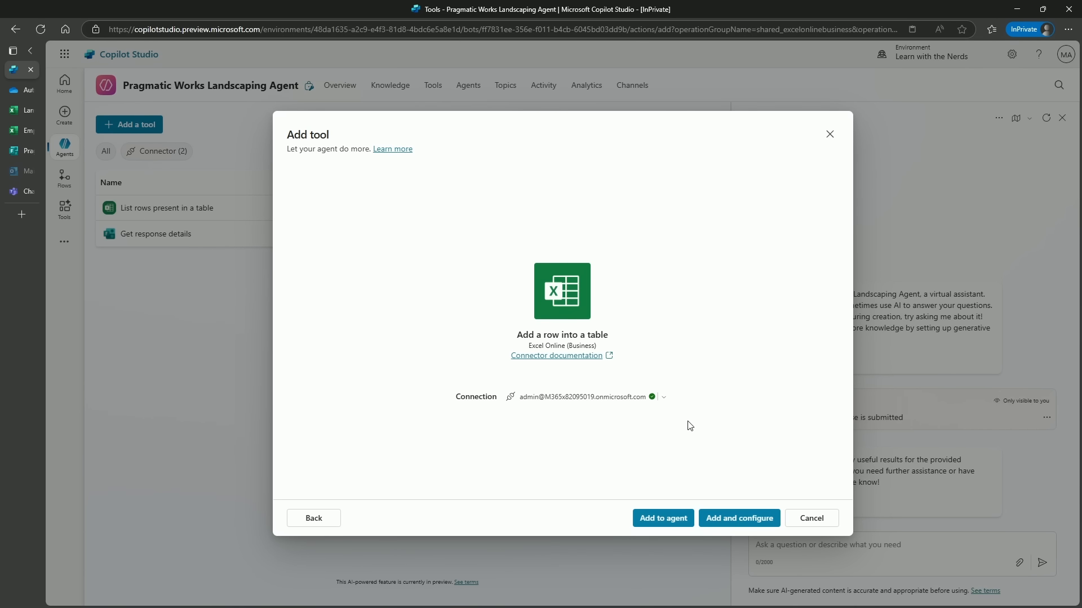
{"action": "left_click", "coordinate": [736, 521]}
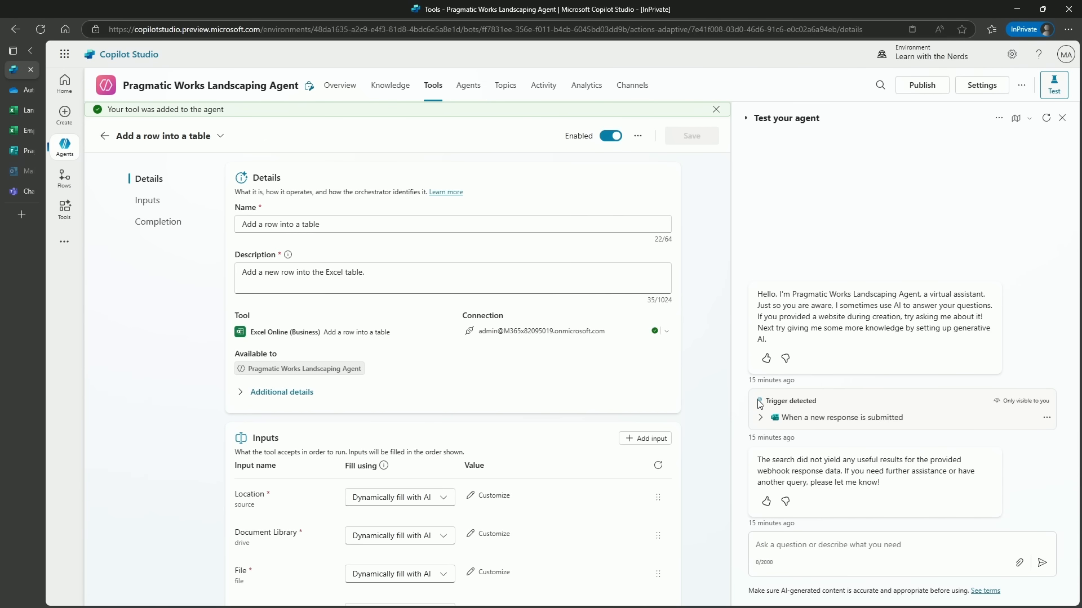
Step: In the add-row tool's additional details, set Authentication to "No, pass through tool owner's credentials"
{"action": "left_click", "coordinate": [242, 399]}
{"action": "left_click", "coordinate": [316, 517]}
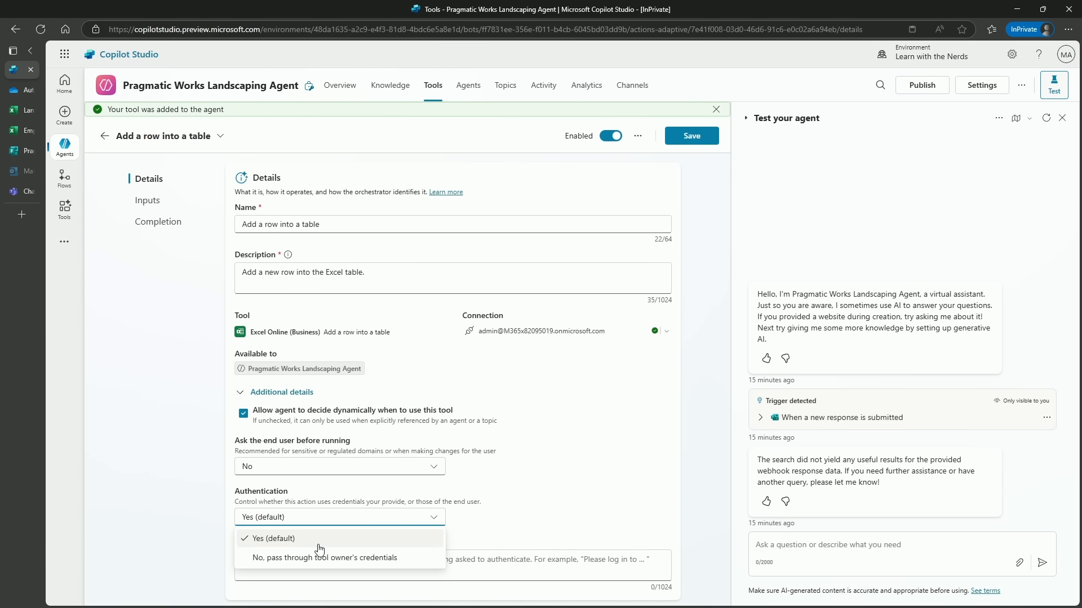
{"action": "left_click", "coordinate": [320, 559]}
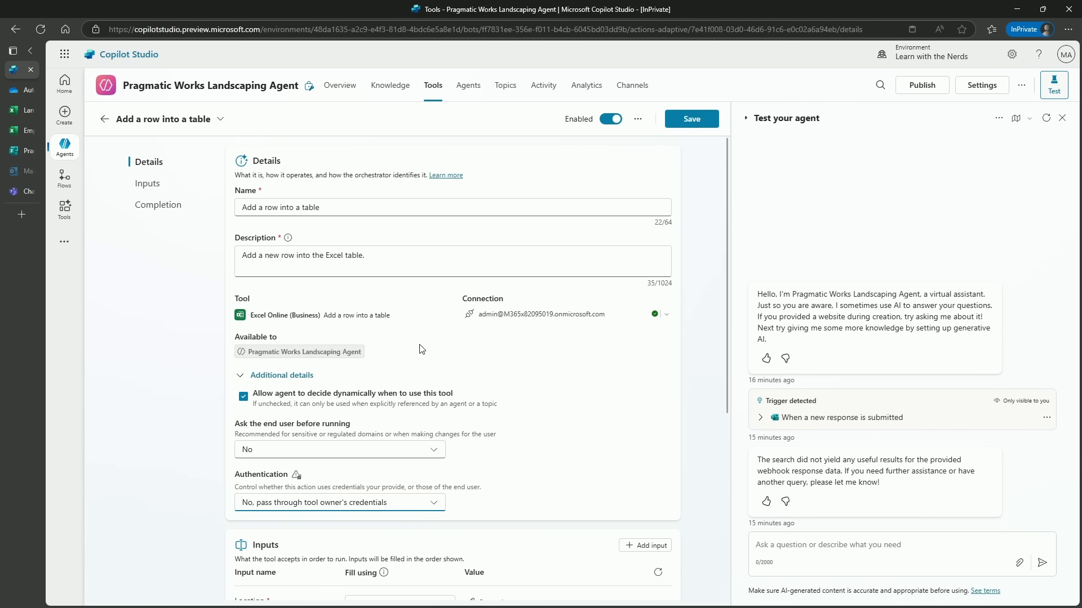
Step: Fill the add-row tool's Location input with a custom value and choose OneDrive for Business
{"action": "scroll", "coordinate": [658, 344], "scroll_direction": "down", "scroll_amount": 5}
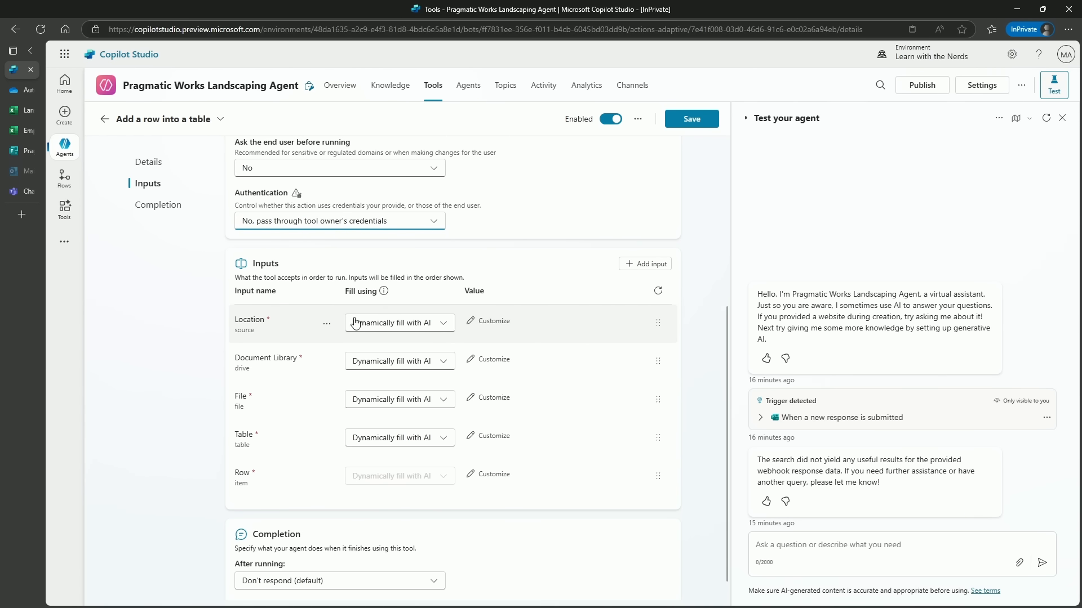
{"action": "left_click", "coordinate": [443, 326]}
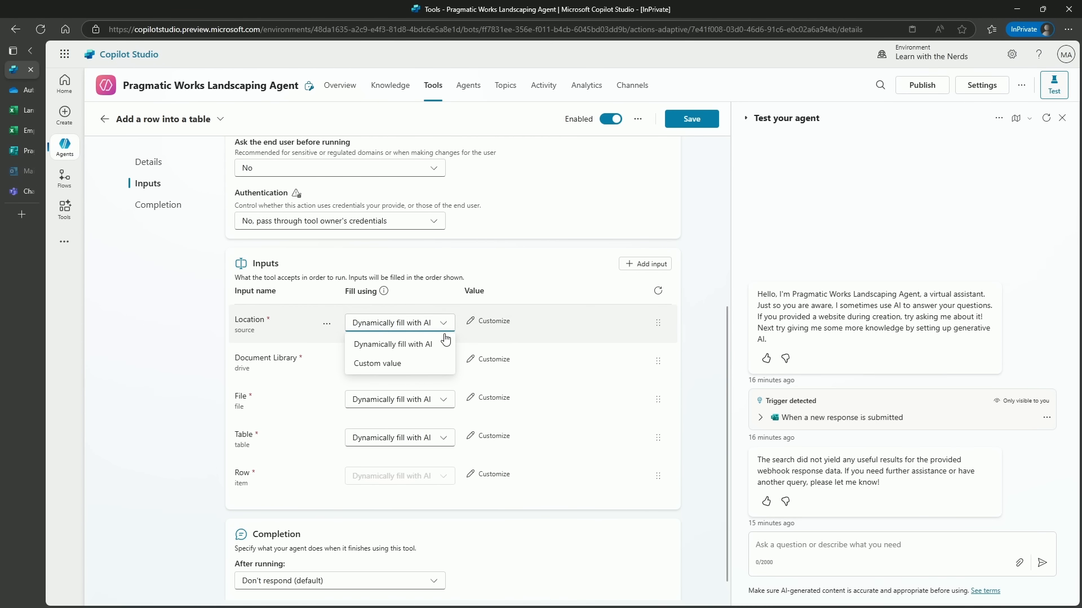
{"action": "left_click", "coordinate": [423, 363]}
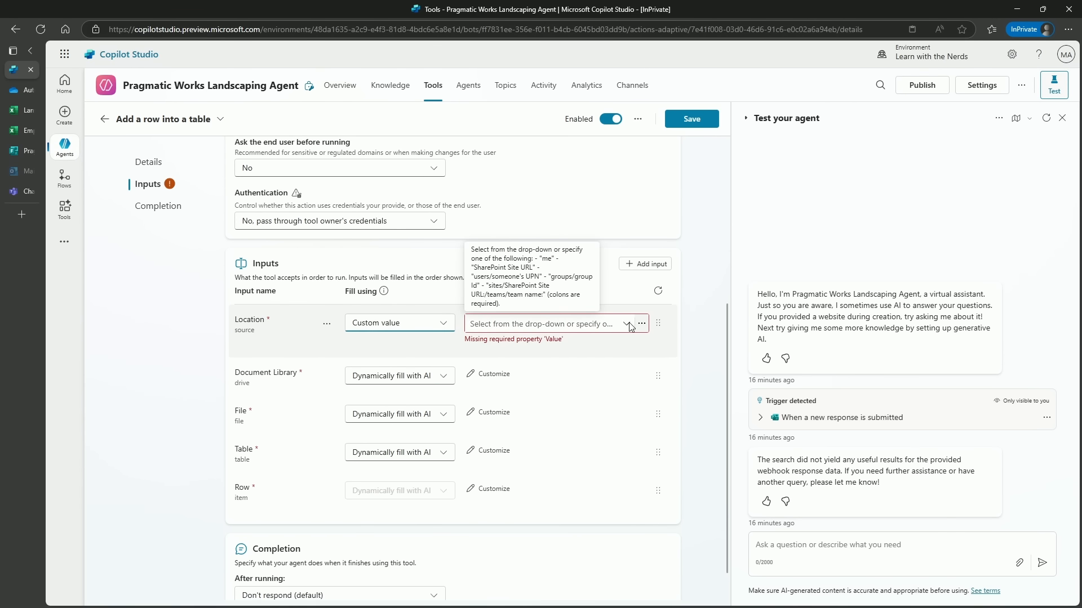
{"action": "left_click", "coordinate": [627, 326]}
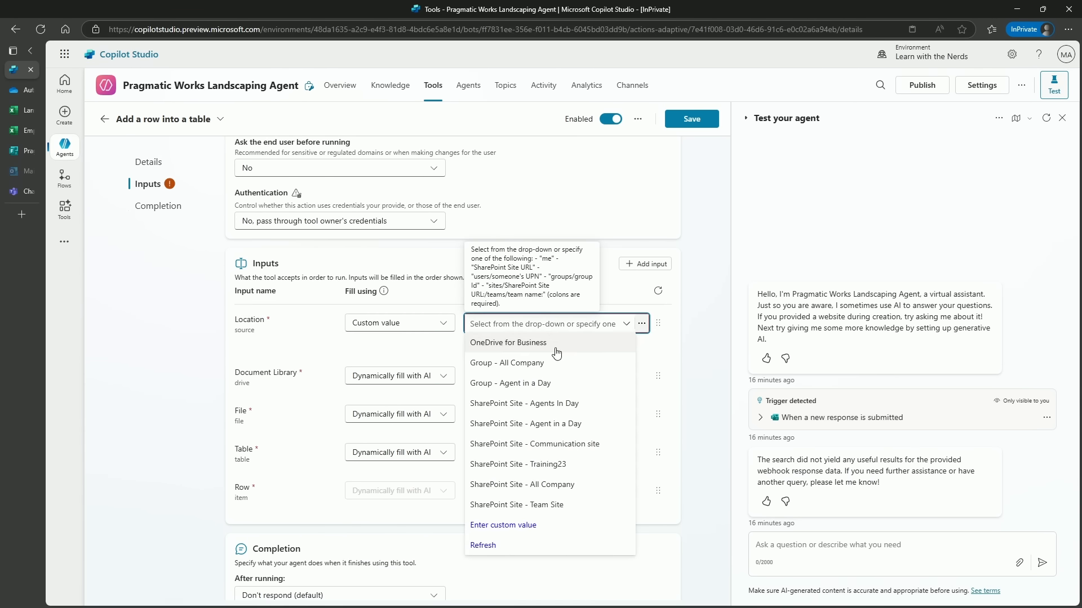
{"action": "left_click", "coordinate": [555, 345]}
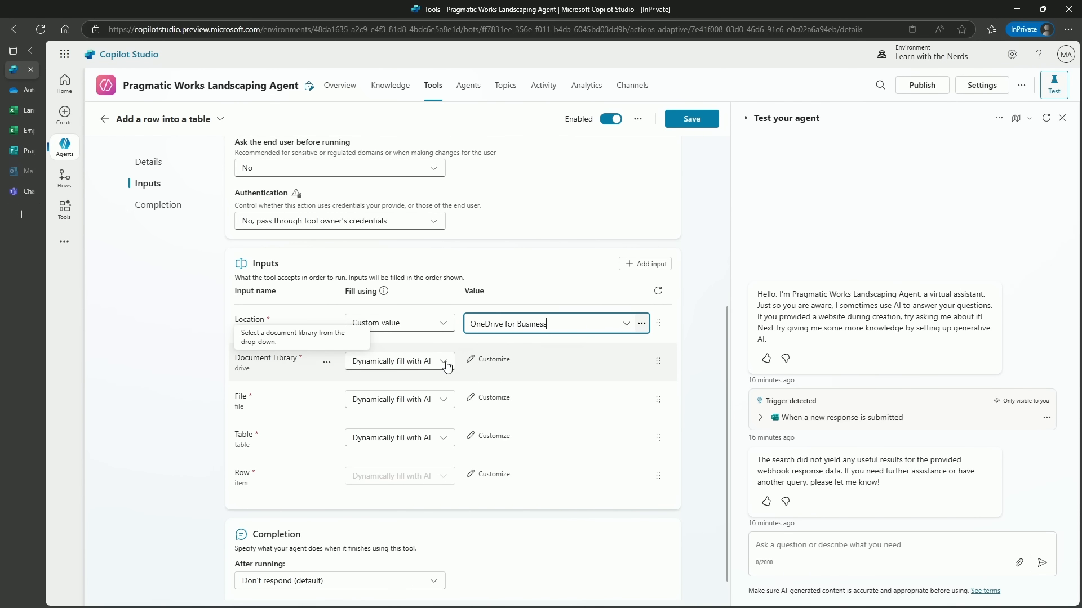
Step: Fill the add-row tool's Document Library input with a custom value and choose OneDrive
{"action": "left_click", "coordinate": [435, 362]}
{"action": "left_click", "coordinate": [397, 402]}
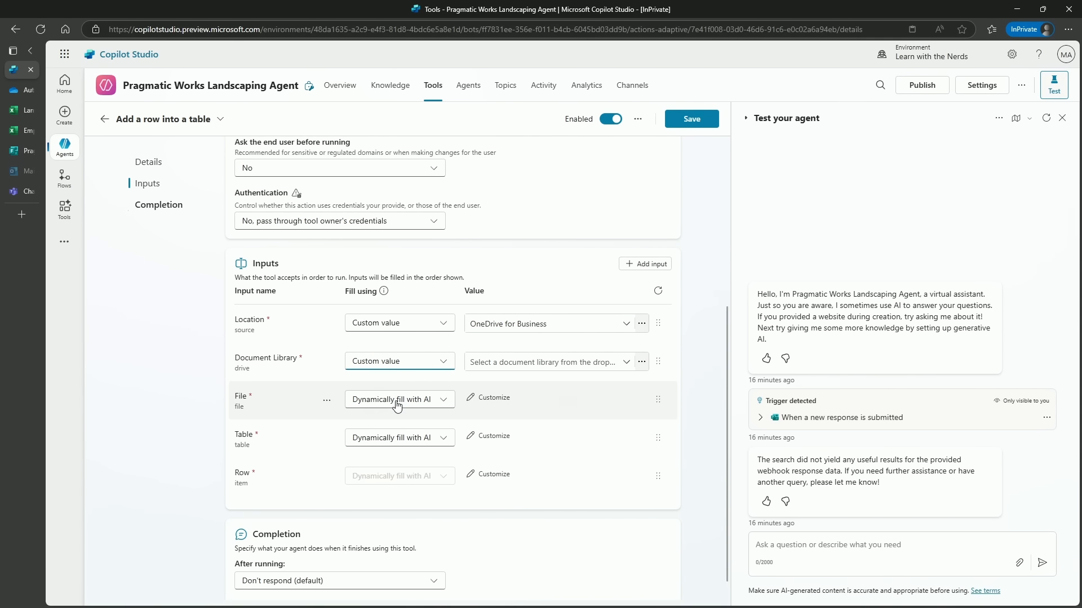
{"action": "left_click", "coordinate": [524, 363]}
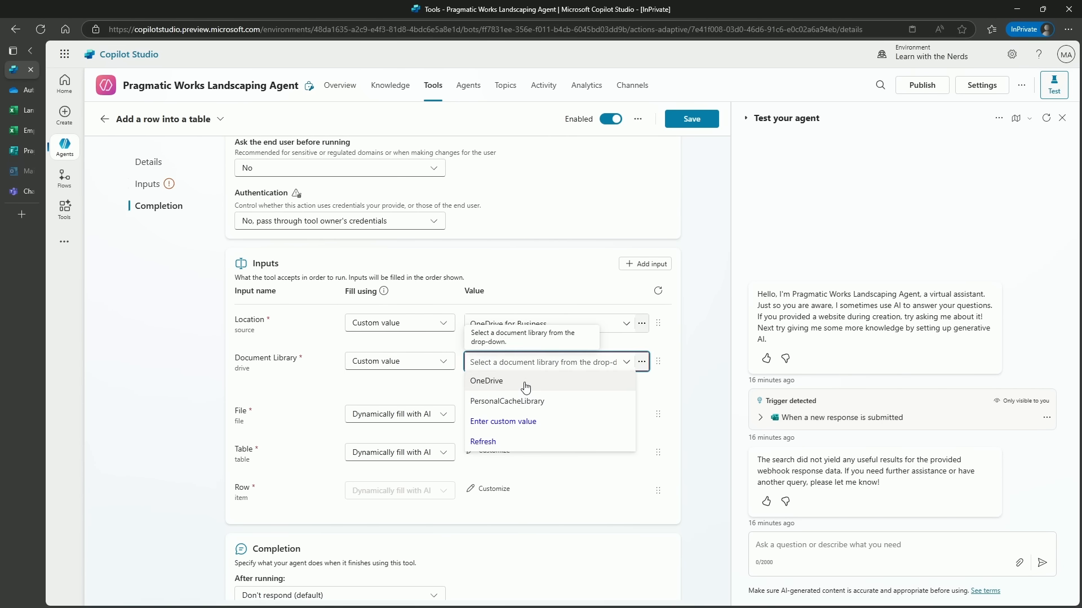
{"action": "left_click", "coordinate": [525, 387]}
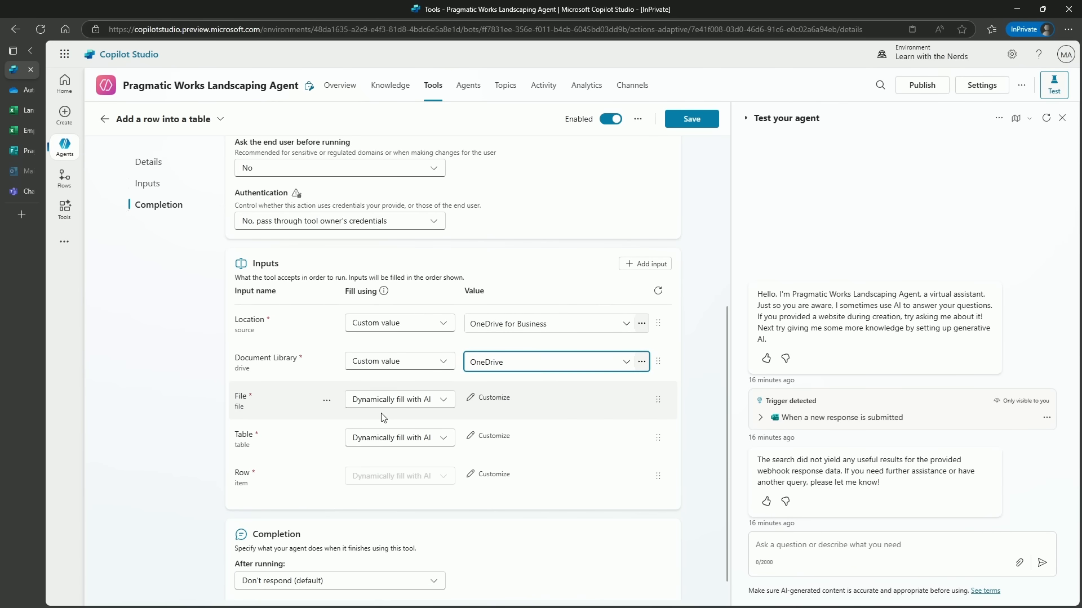
Step: Fill the add-row tool's File input with a custom value and choose the Lanscaping Request Log.xlsx workbook
{"action": "left_click", "coordinate": [401, 407]}
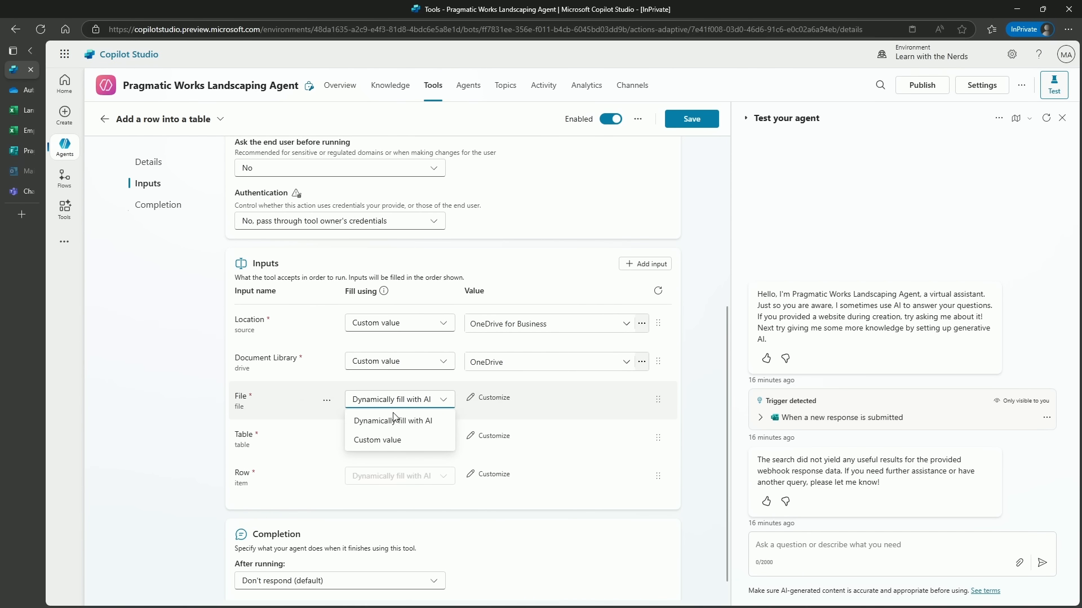
{"action": "left_click", "coordinate": [387, 442]}
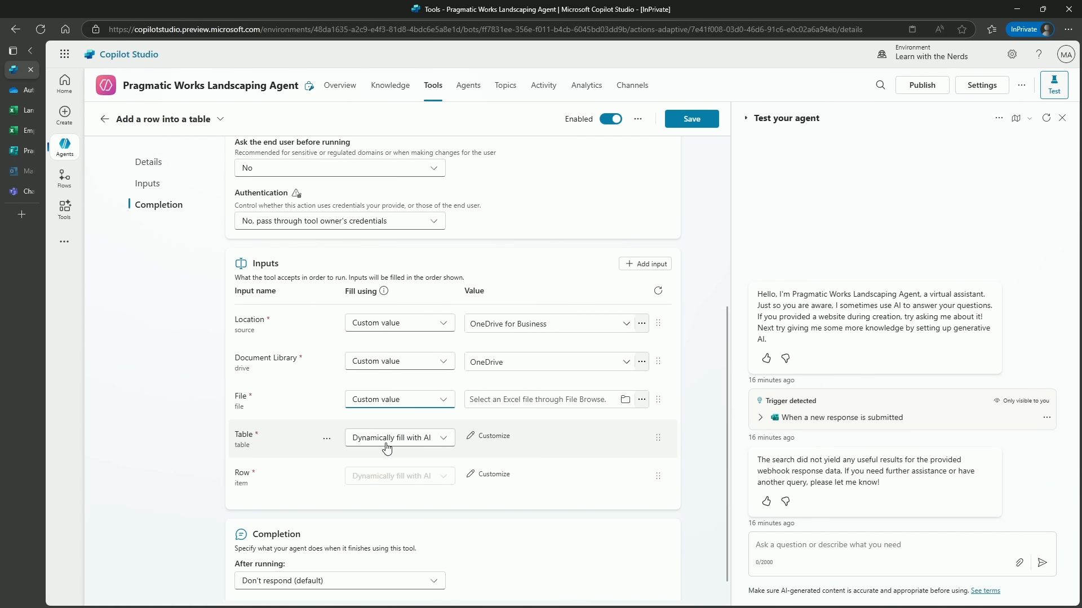
{"action": "left_click", "coordinate": [626, 400]}
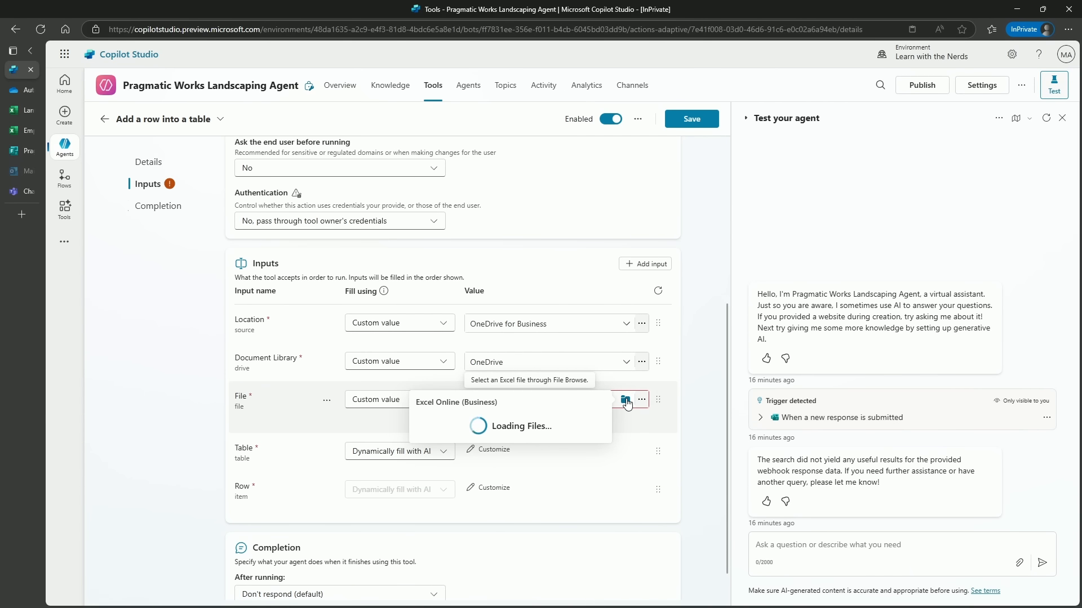
{"action": "left_click", "coordinate": [597, 442]}
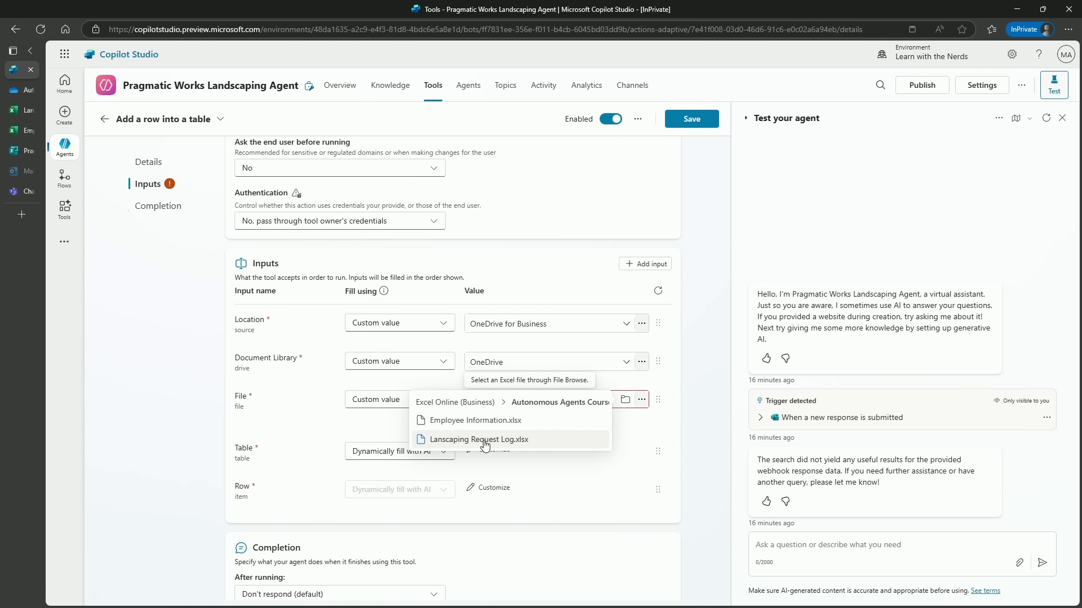
{"action": "left_click", "coordinate": [485, 441]}
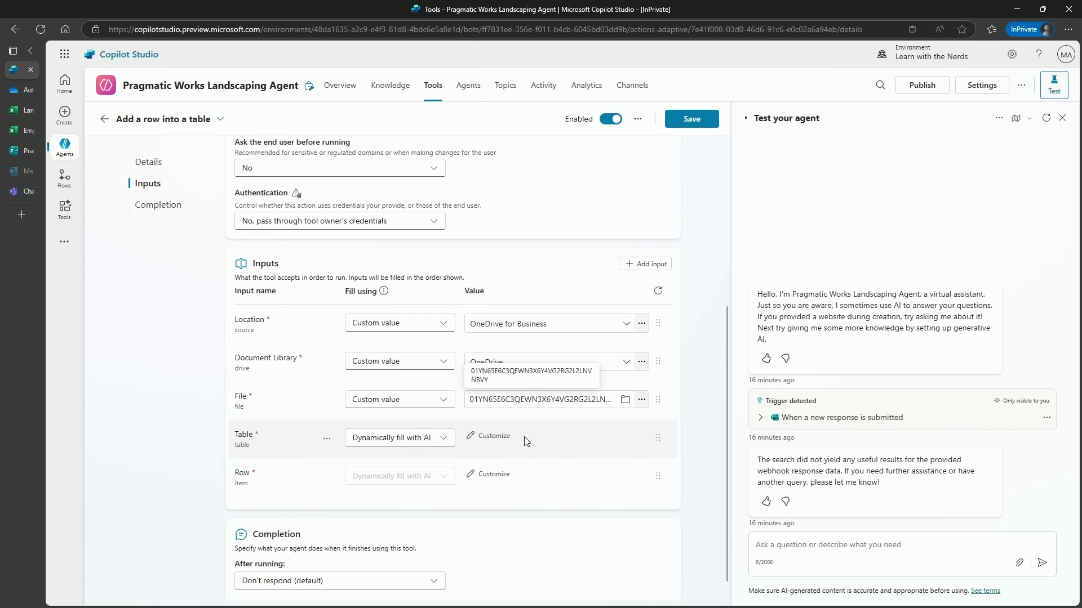
Step: Fill the add-row tool's Table input with a custom value and choose Table1
{"action": "left_click", "coordinate": [413, 444]}
{"action": "left_click", "coordinate": [399, 476]}
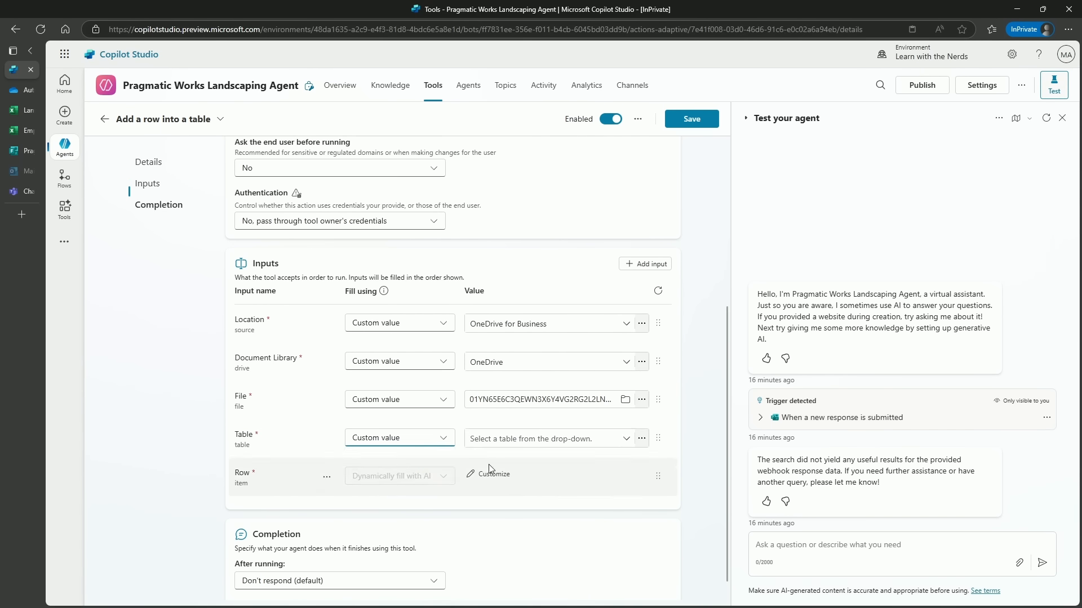
{"action": "left_click", "coordinate": [598, 443]}
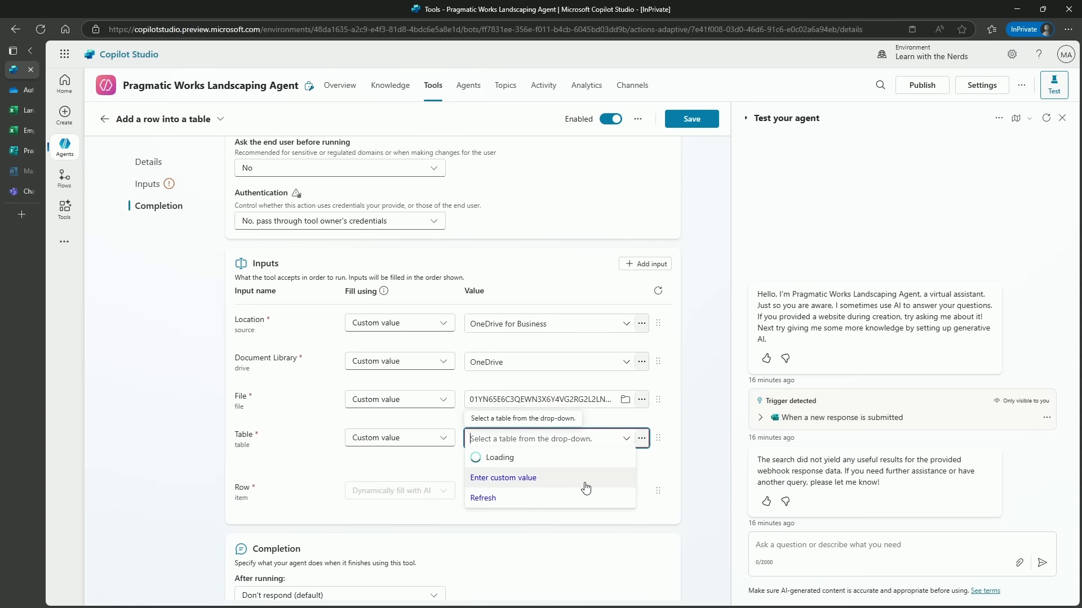
{"action": "left_click", "coordinate": [567, 459]}
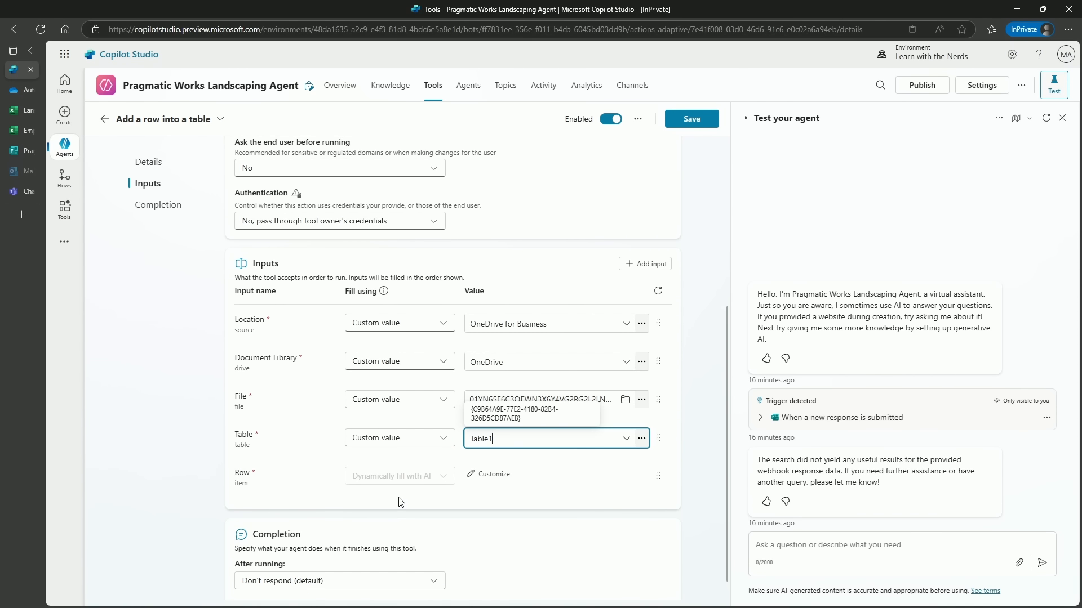
{"action": "left_click", "coordinate": [510, 505]}
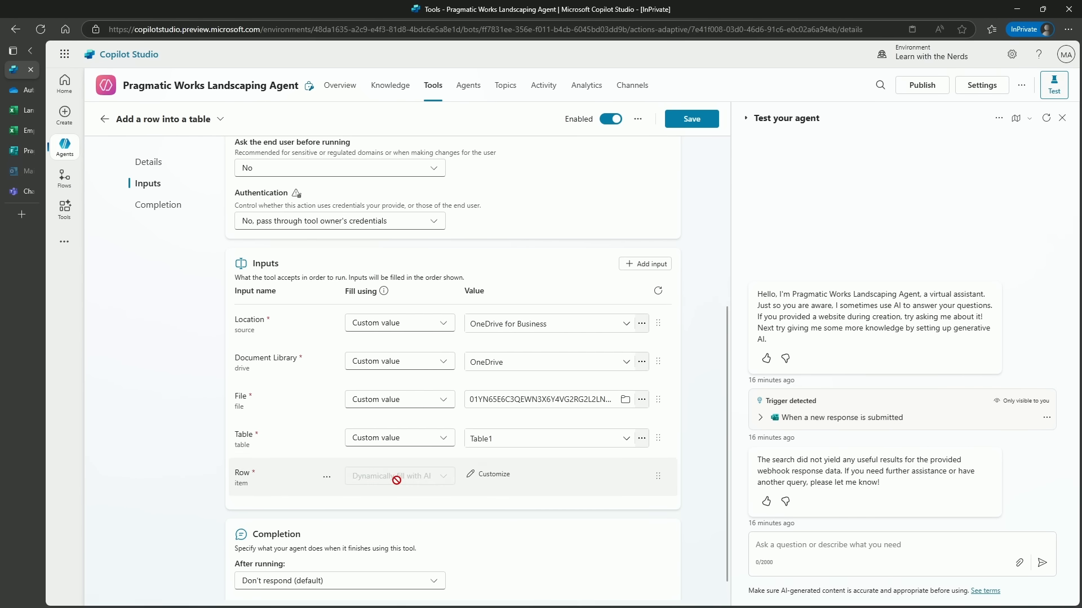
Step: Review the add-row tool's settings and save the tool, staying on its page until the save is done
{"action": "scroll", "coordinate": [507, 501], "scroll_direction": "down", "scroll_amount": 1}
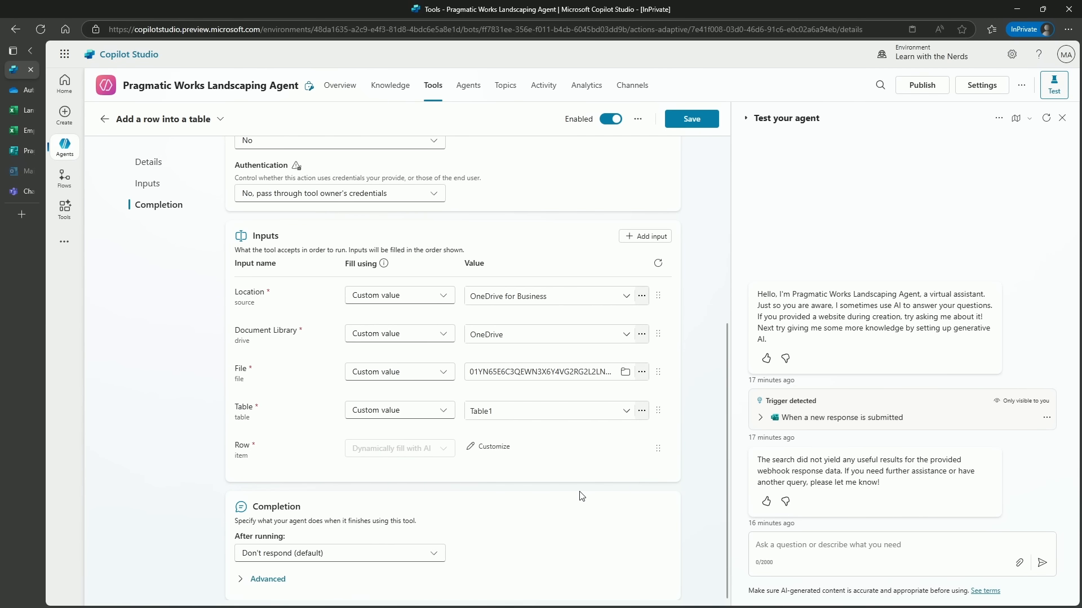
{"action": "scroll", "coordinate": [604, 454], "scroll_direction": "up", "scroll_amount": 5}
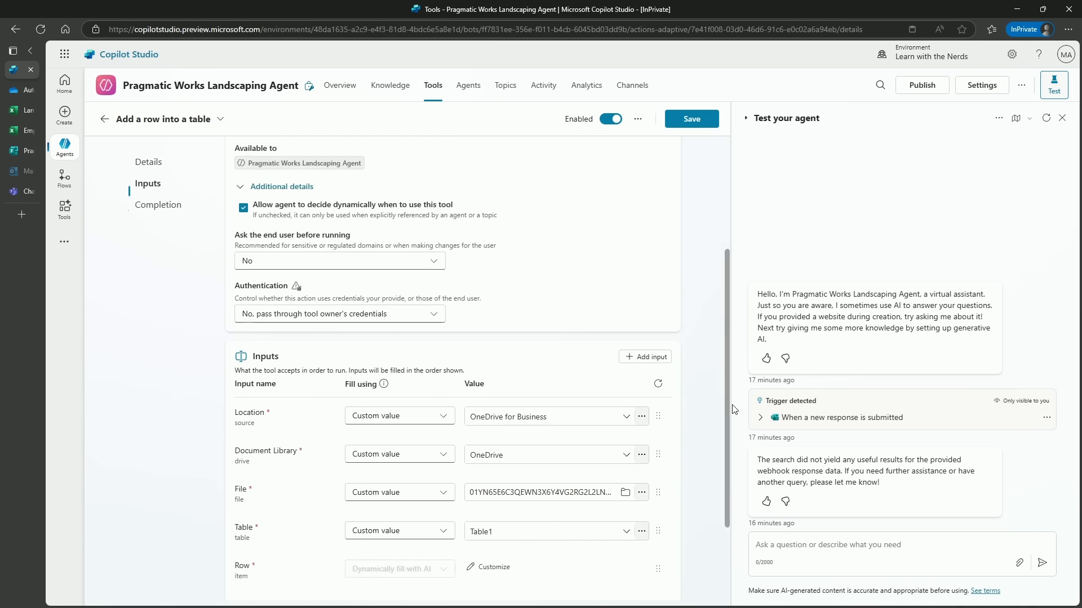
{"action": "left_click", "coordinate": [691, 120]}
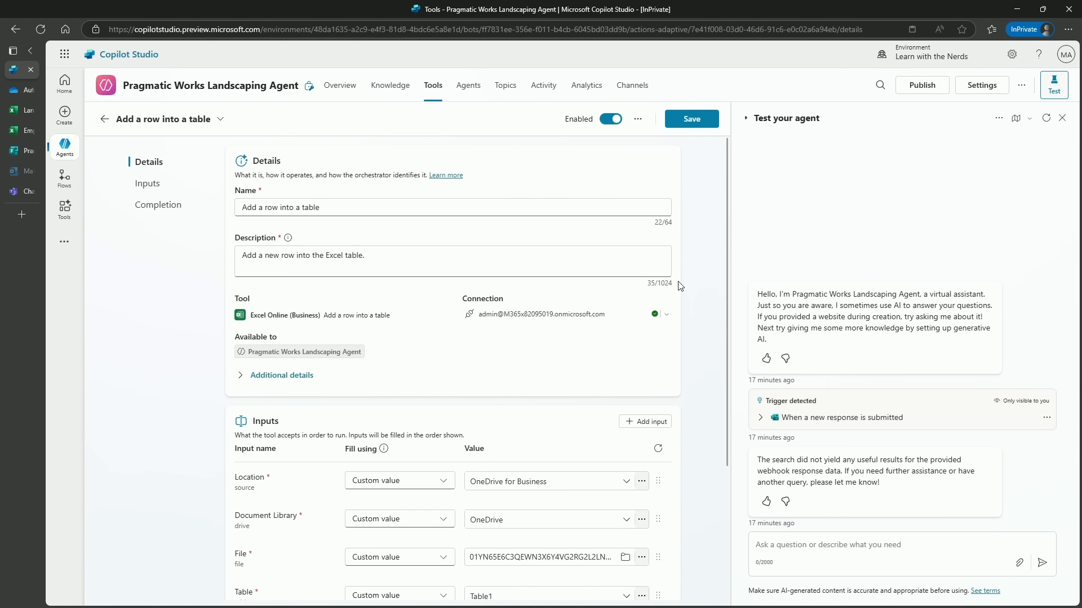
{"action": "left_click", "coordinate": [431, 88]}
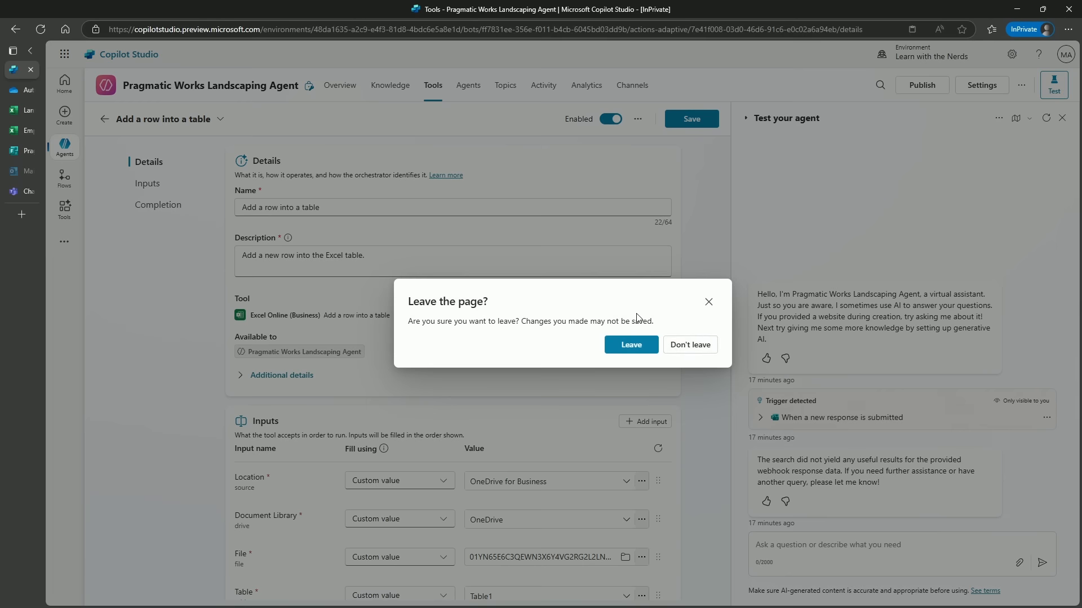
{"action": "left_click", "coordinate": [708, 302]}
{"action": "left_click", "coordinate": [691, 119]}
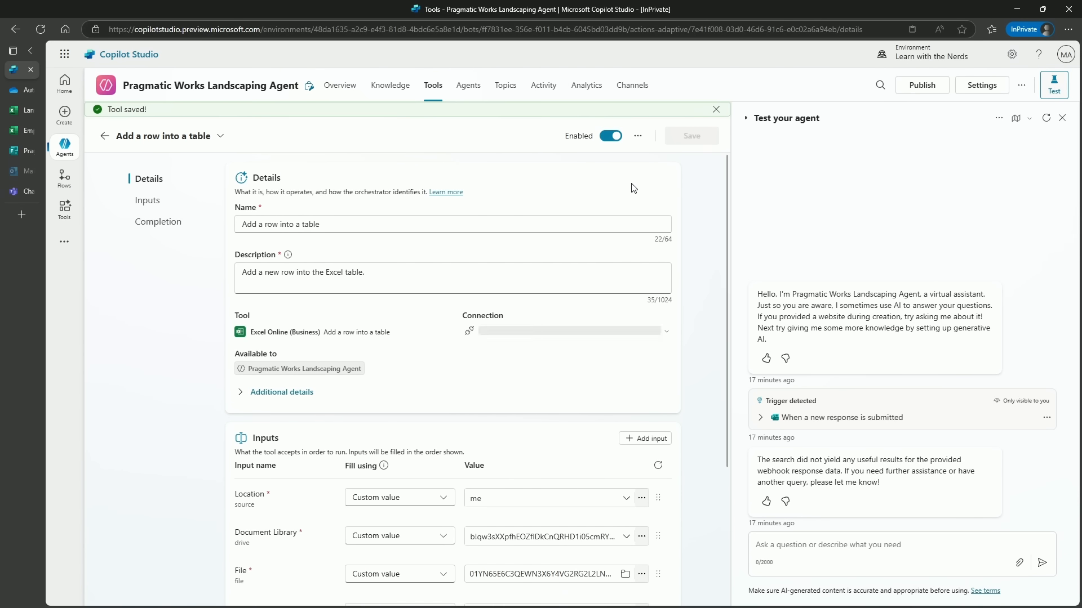
Step: Return to the agent's tool list and pick Office 365 Outlook's Draft an email message action as a new tool
{"action": "left_click", "coordinate": [433, 89]}
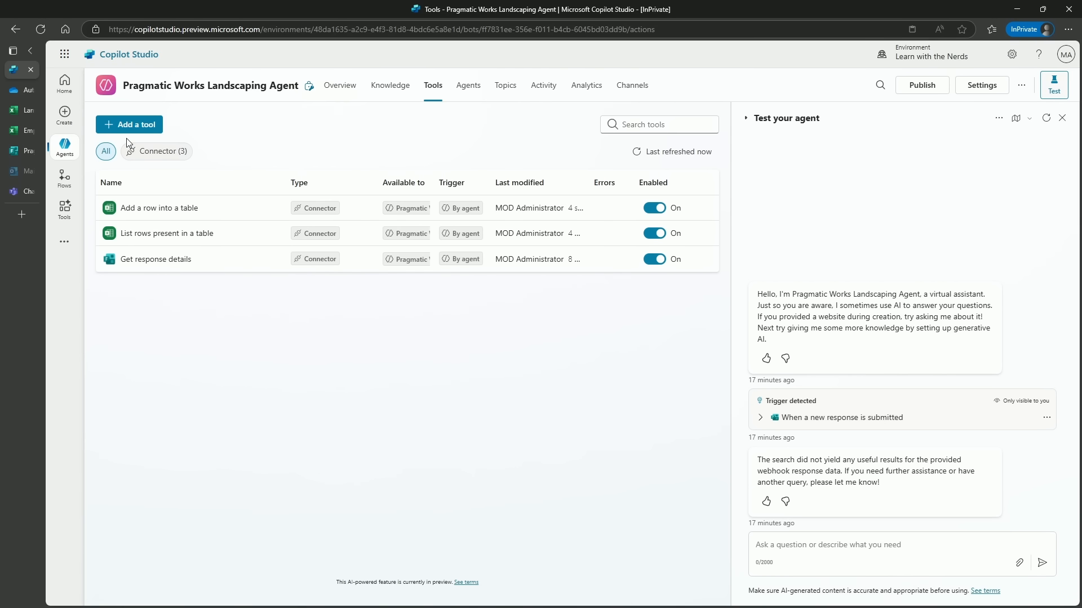
{"action": "left_click", "coordinate": [132, 126]}
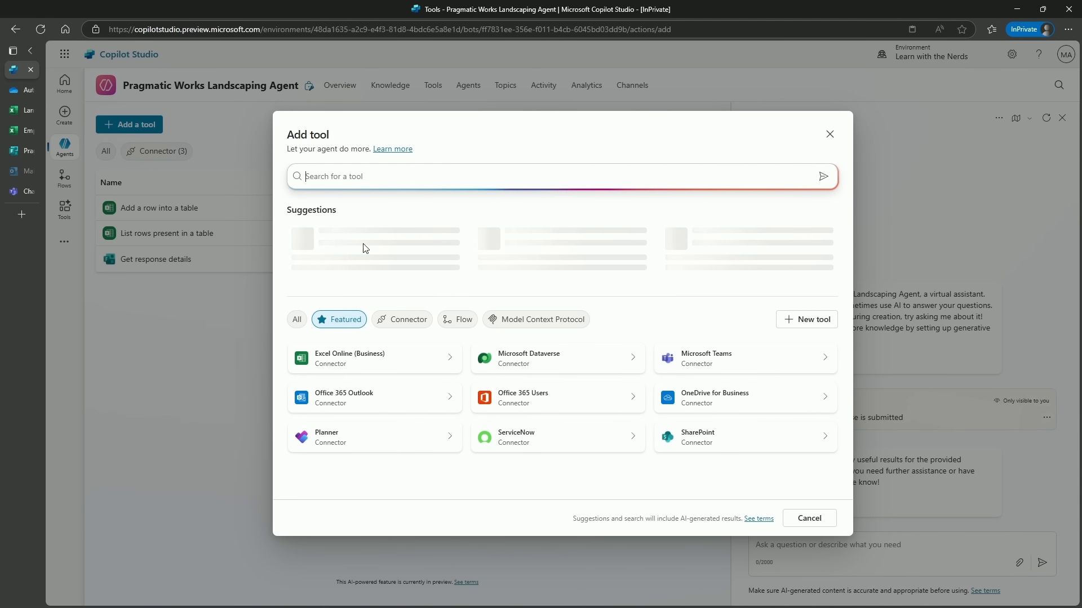
{"action": "left_click", "coordinate": [414, 407]}
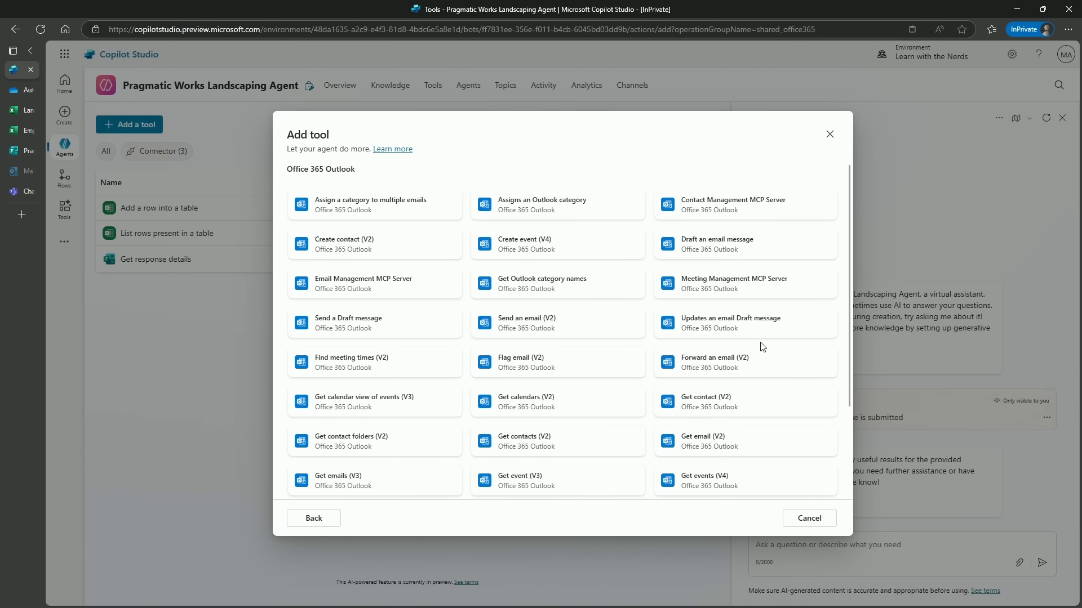
{"action": "scroll", "coordinate": [423, 321], "scroll_direction": "down", "scroll_amount": 3}
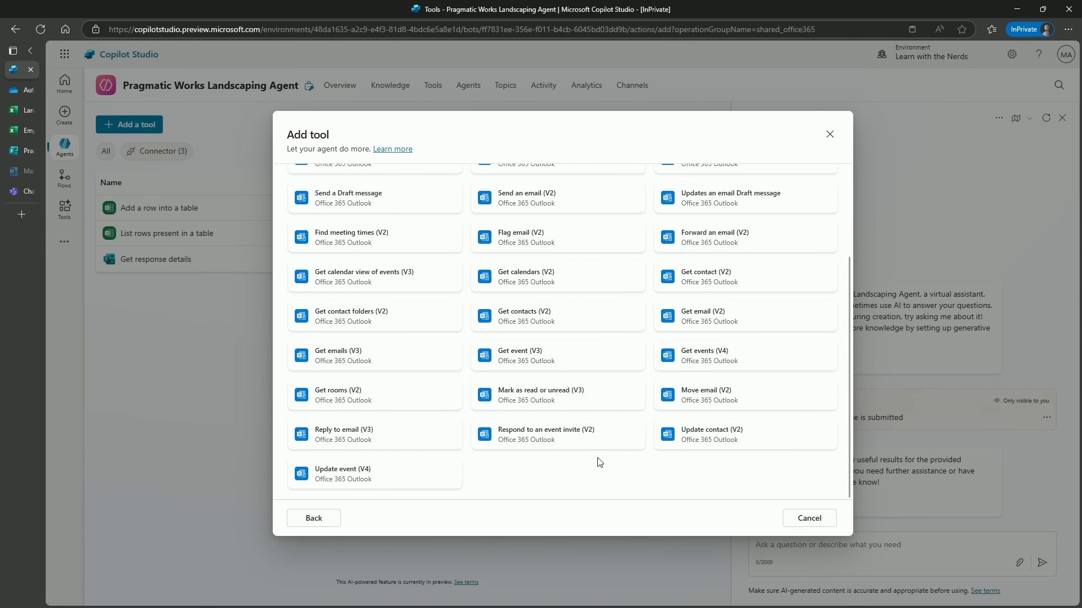
{"action": "scroll", "coordinate": [642, 494], "scroll_direction": "up", "scroll_amount": 3}
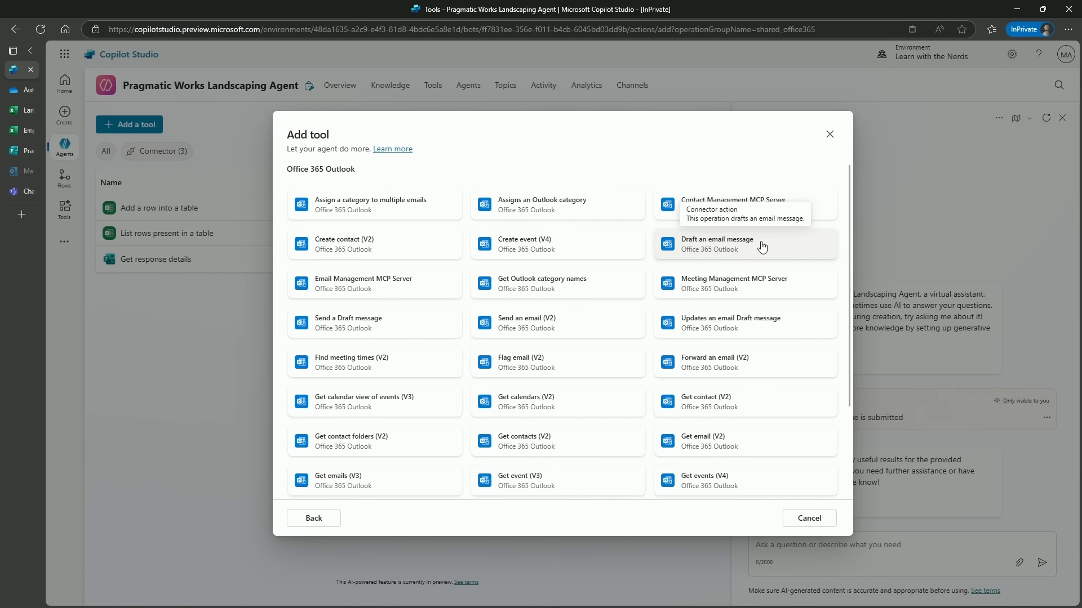
{"action": "left_click", "coordinate": [762, 246]}
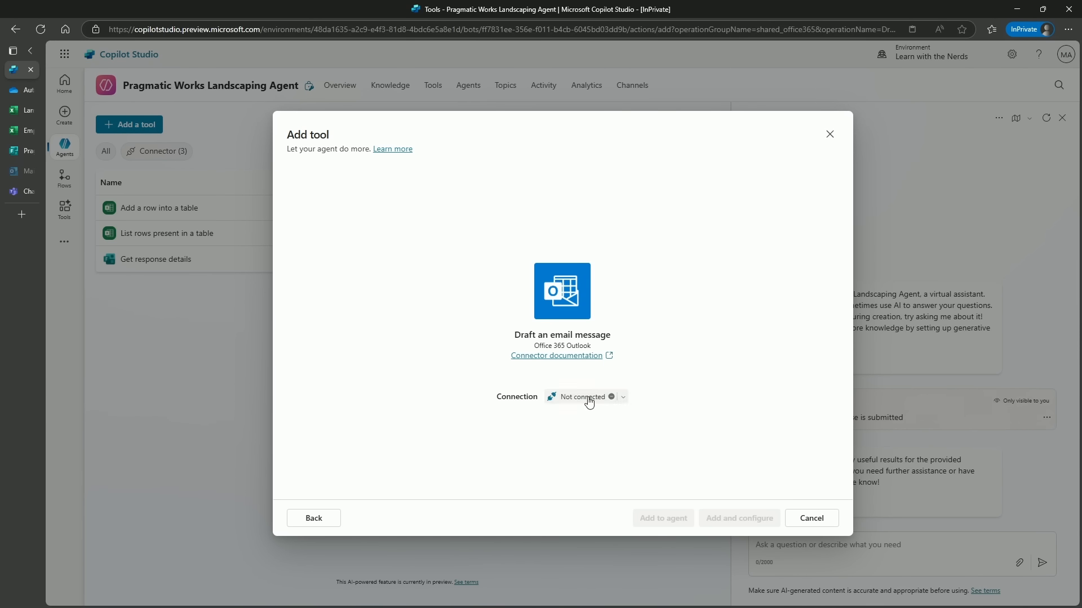
Step: Create a new Office 365 Outlook connection with the signed-in administrator account, and add the email-draft tool to the agent for configuration
{"action": "left_click", "coordinate": [622, 401]}
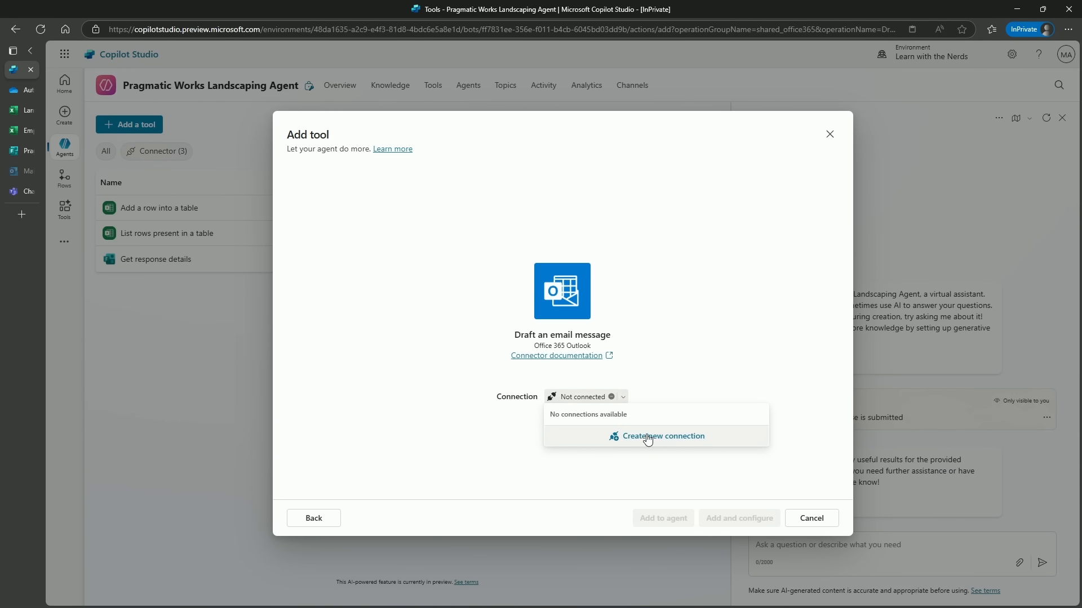
{"action": "left_click", "coordinate": [650, 442]}
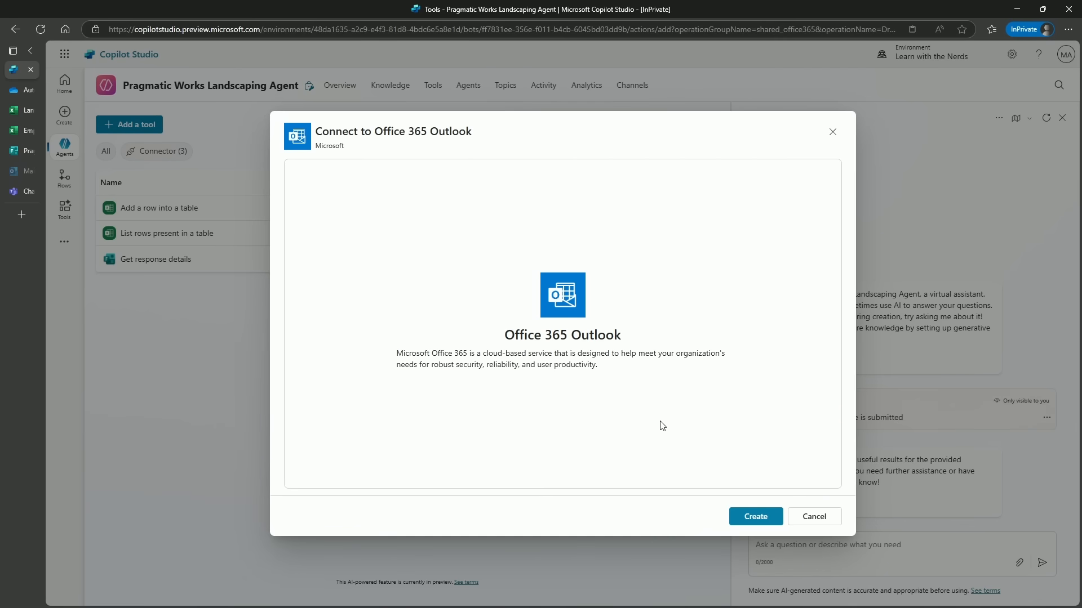
{"action": "left_click", "coordinate": [771, 519]}
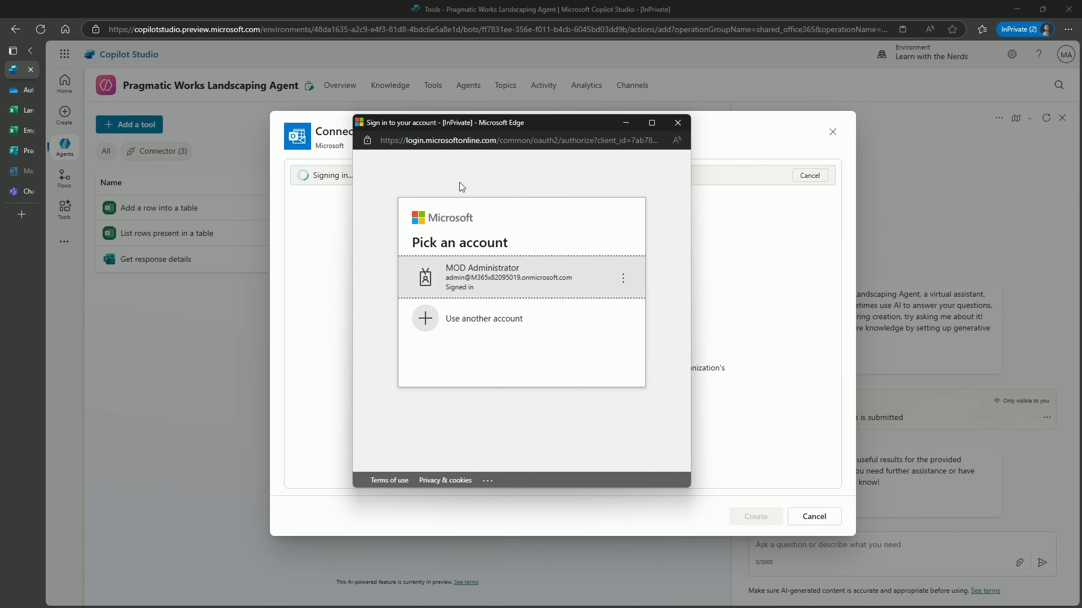
{"action": "left_click", "coordinate": [510, 275]}
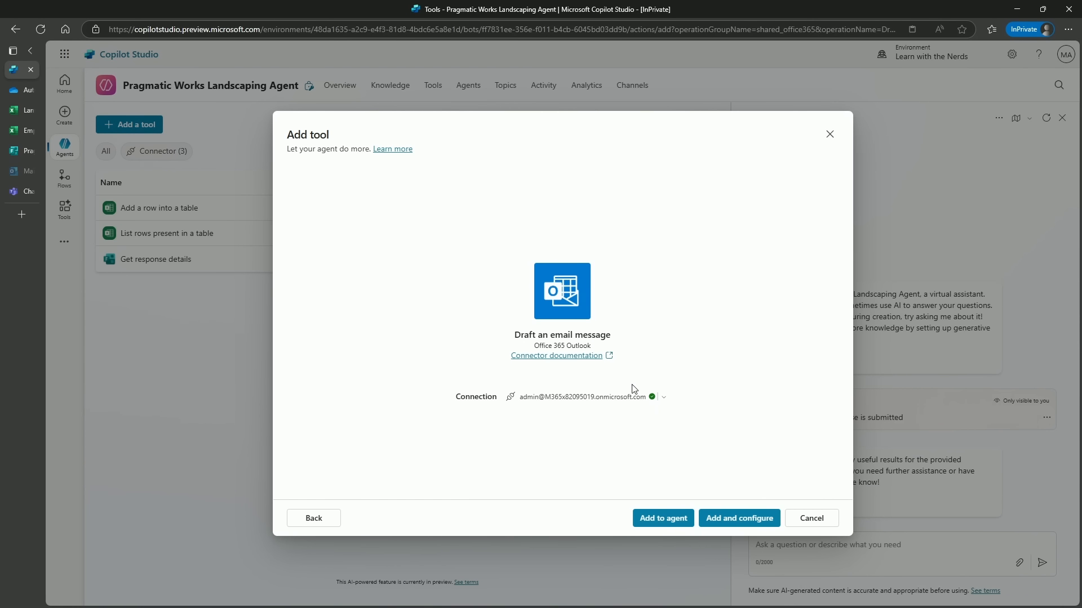
{"action": "left_click", "coordinate": [755, 522]}
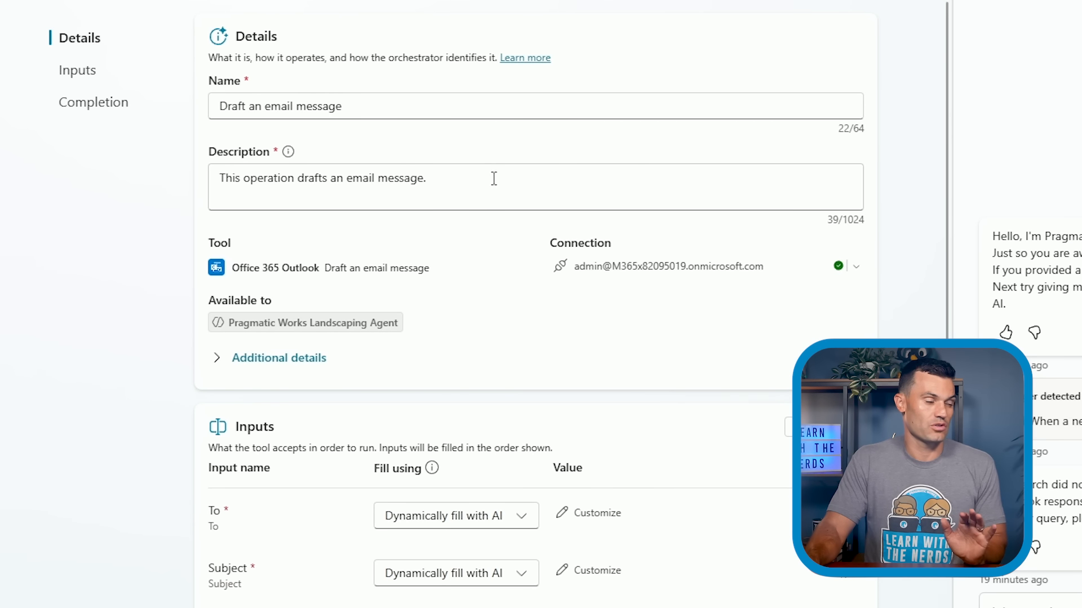
Step: Set the tool's description to "Creates a summary of information from the Microsoft Form response and Excel file to send a notification of a new request."
{"action": "left_click_drag", "start_coordinate": [494, 178], "coordinate": [210, 169]}
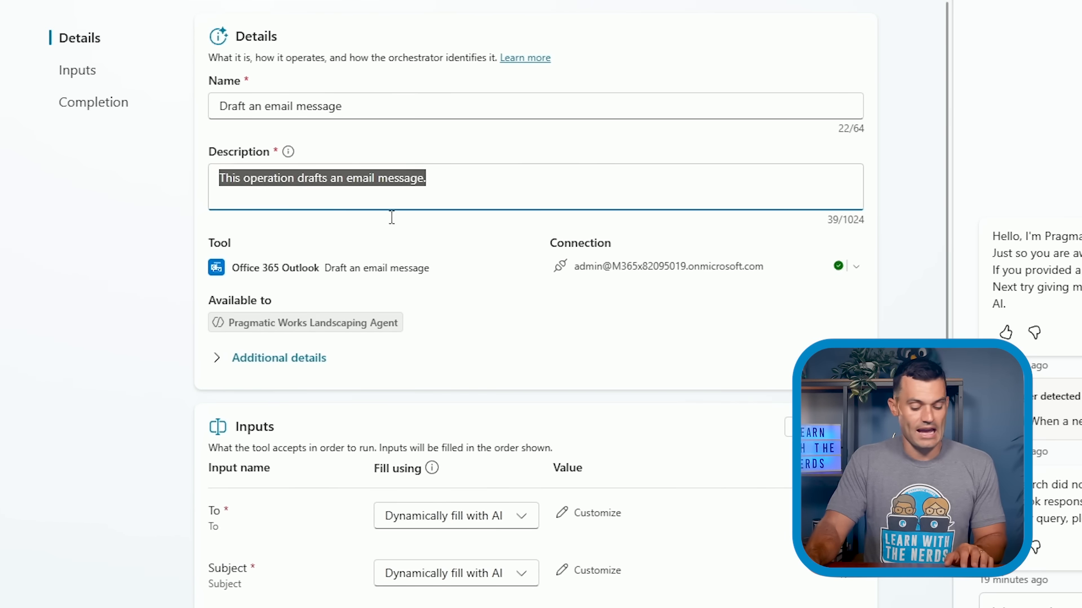
{"action": "type", "text": "Creates a summary of information from the Microsoft Form response and Excel file to send a notification of a new request."}
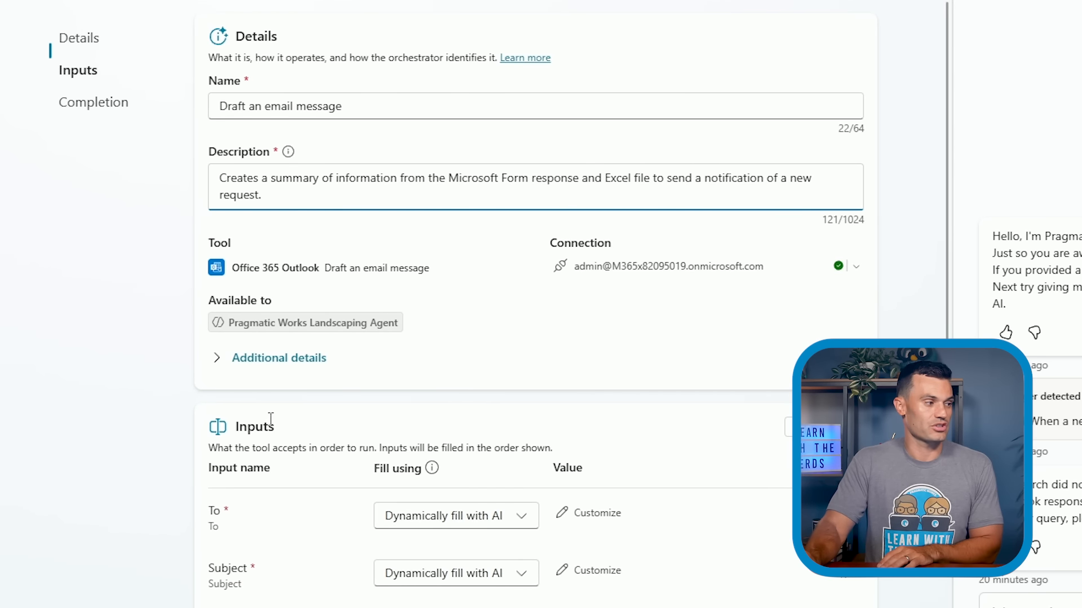
Step: In the email-draft tool's additional details, set Authentication to "No, pass through tool owner's credentials"
{"action": "left_click", "coordinate": [218, 358]}
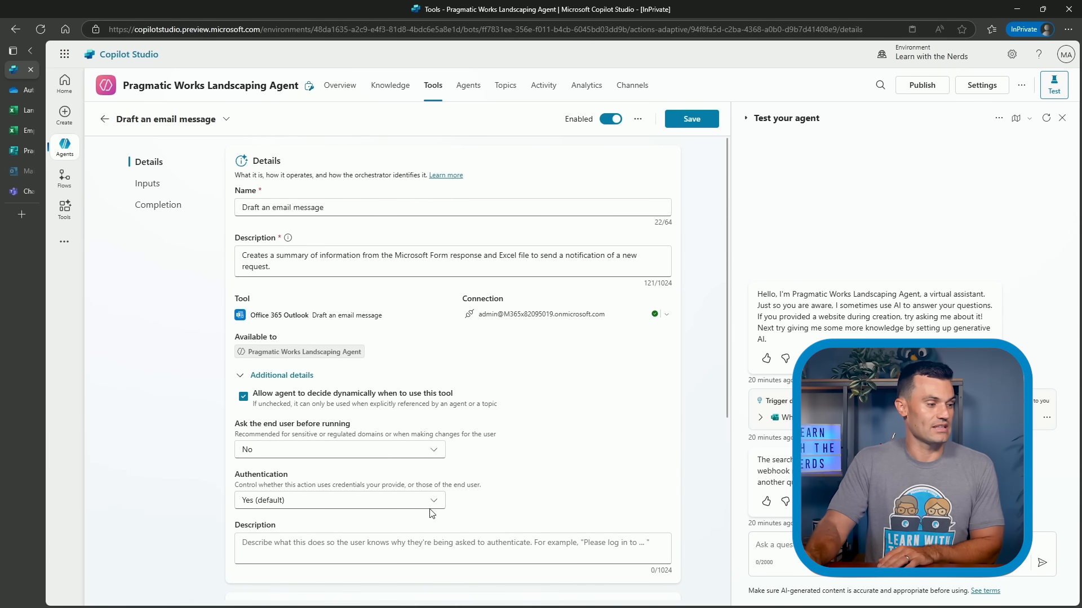
{"action": "left_click", "coordinate": [431, 507]}
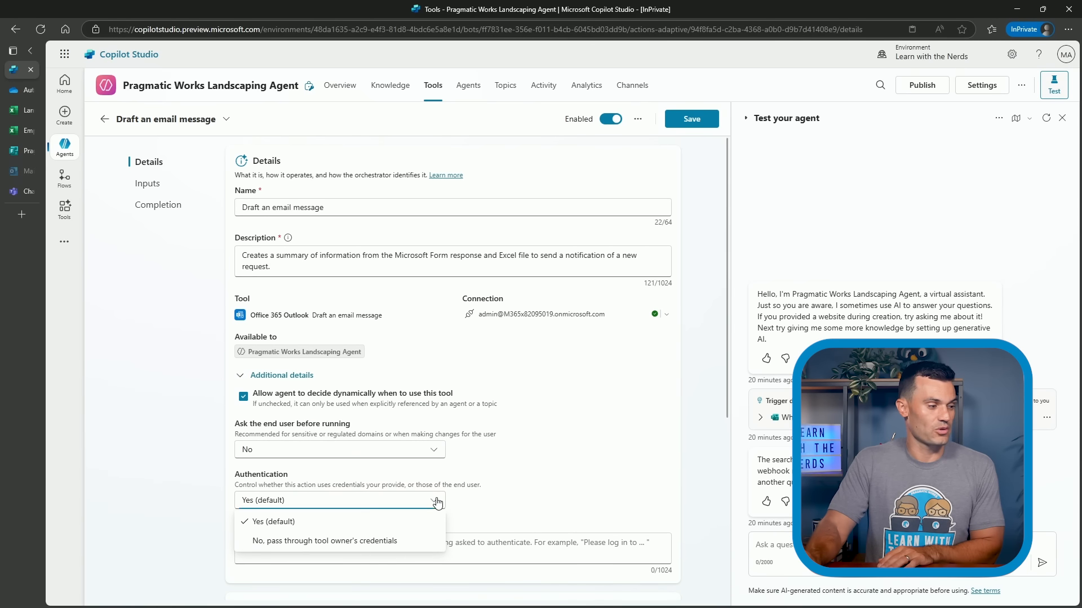
{"action": "left_click", "coordinate": [371, 539]}
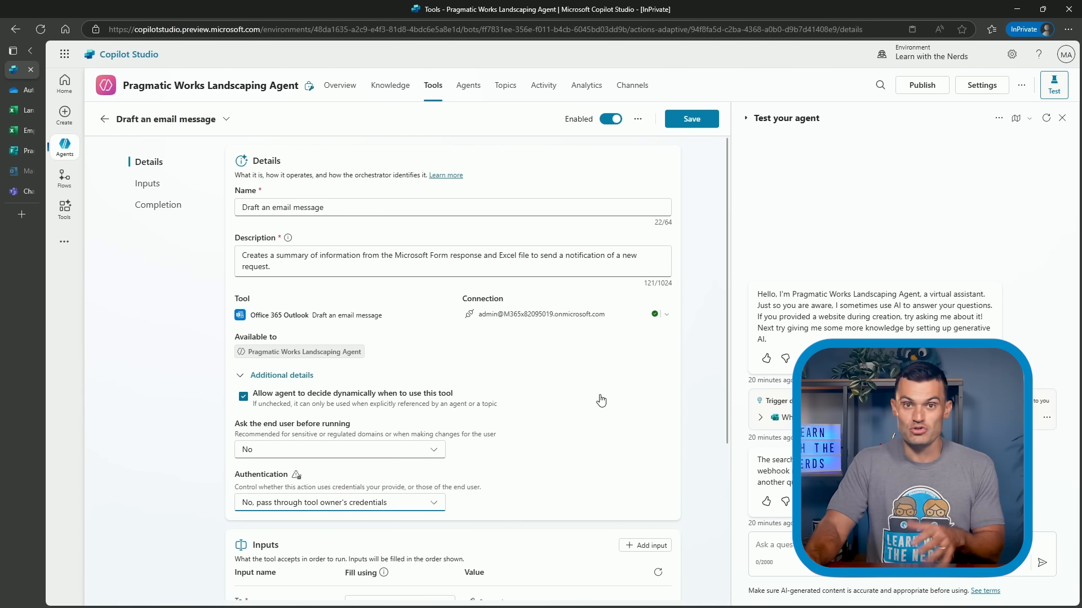
{"action": "scroll", "coordinate": [602, 400], "scroll_direction": "down", "scroll_amount": 1}
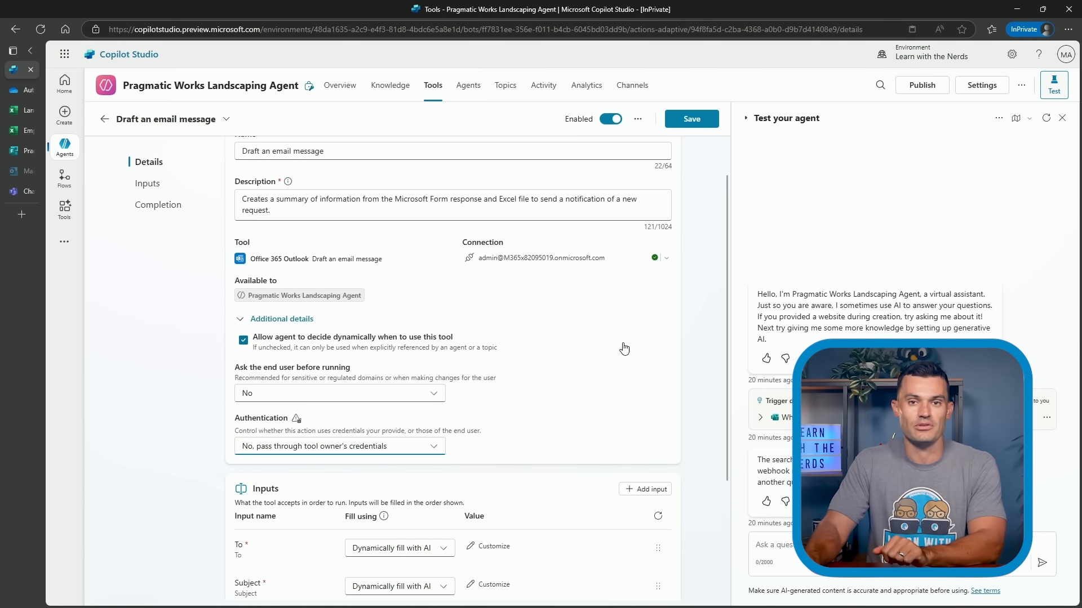
Step: Set the Subject input of the email draft tool to the custom value "New Landscaping Request Assignment"
{"action": "scroll", "coordinate": [657, 355], "scroll_direction": "down", "scroll_amount": 3}
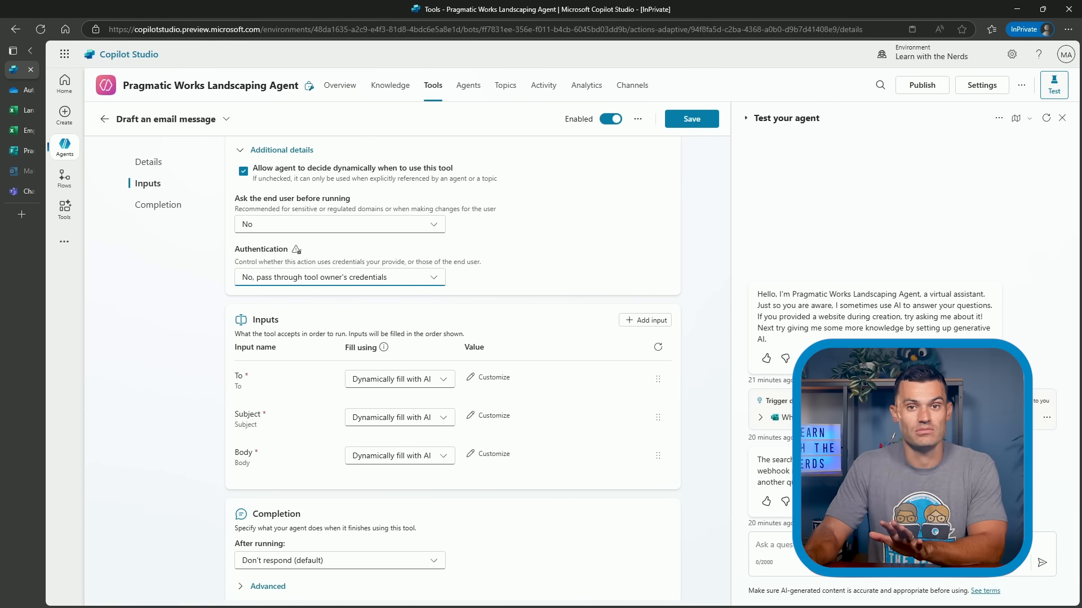
{"action": "left_click", "coordinate": [431, 419]}
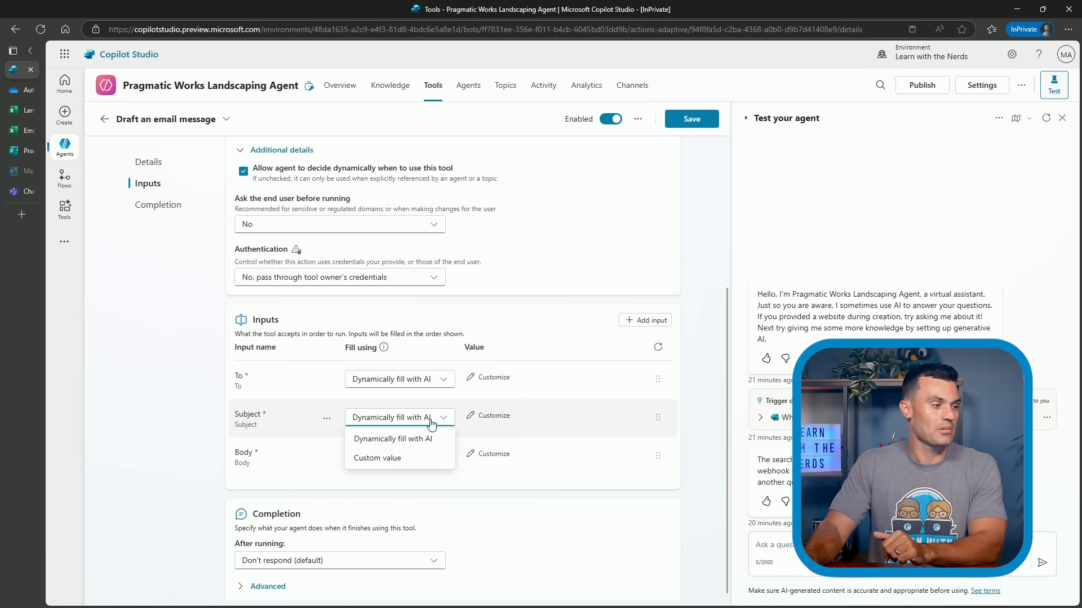
{"action": "left_click", "coordinate": [409, 462]}
{"action": "left_click", "coordinate": [541, 417]}
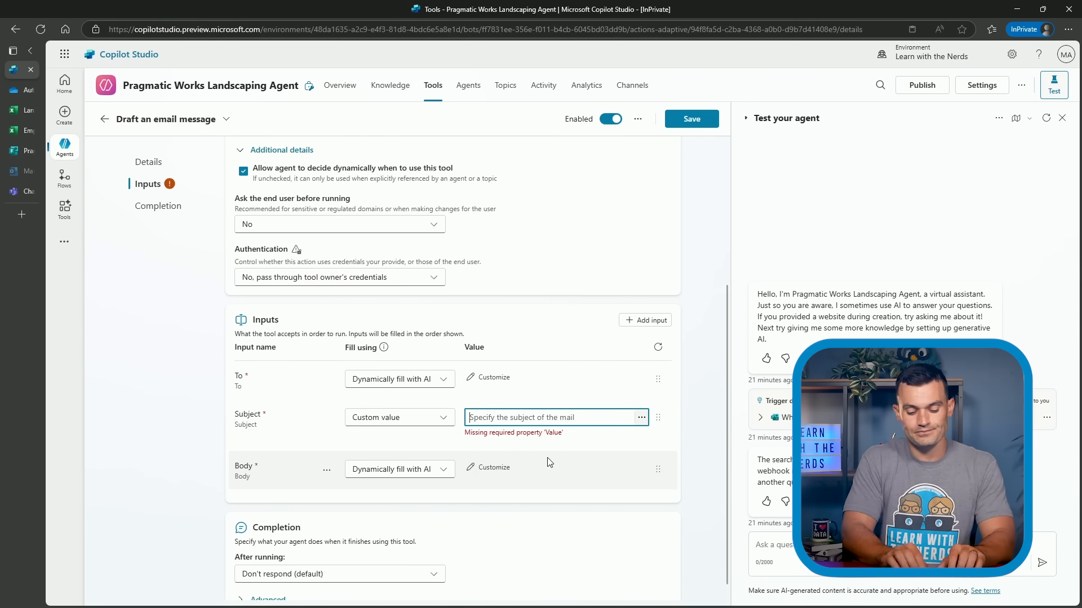
{"action": "type", "text": "New Em"}
{"action": "key", "text": "BackSpace"}
{"action": "key", "text": "BackSpace"}
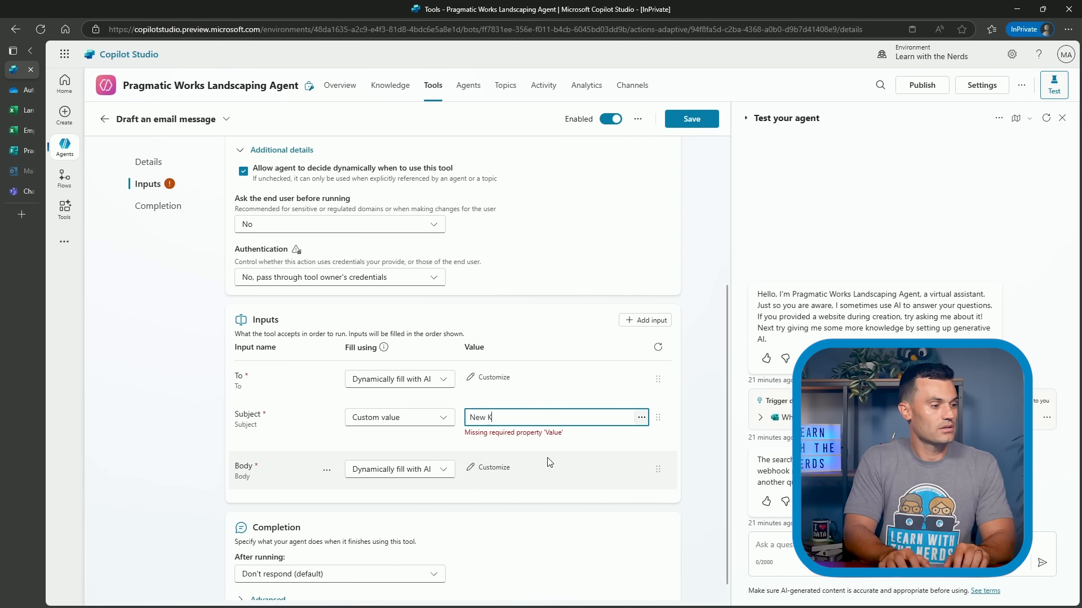
{"action": "type", "text": "Landscp"}
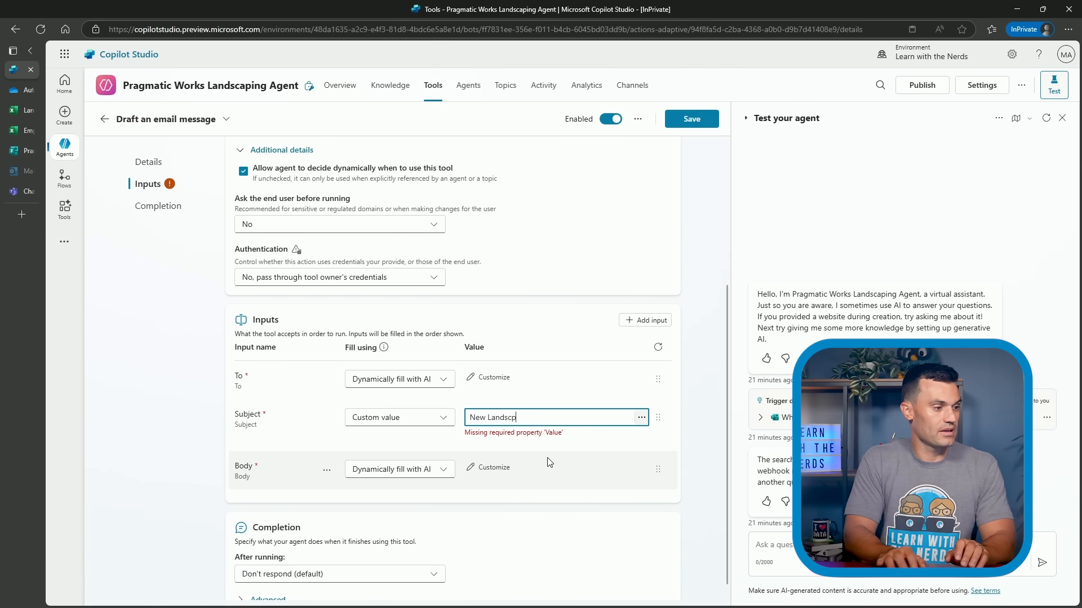
{"action": "key", "text": "BackSpace"}
{"action": "type", "text": "aping Re"}
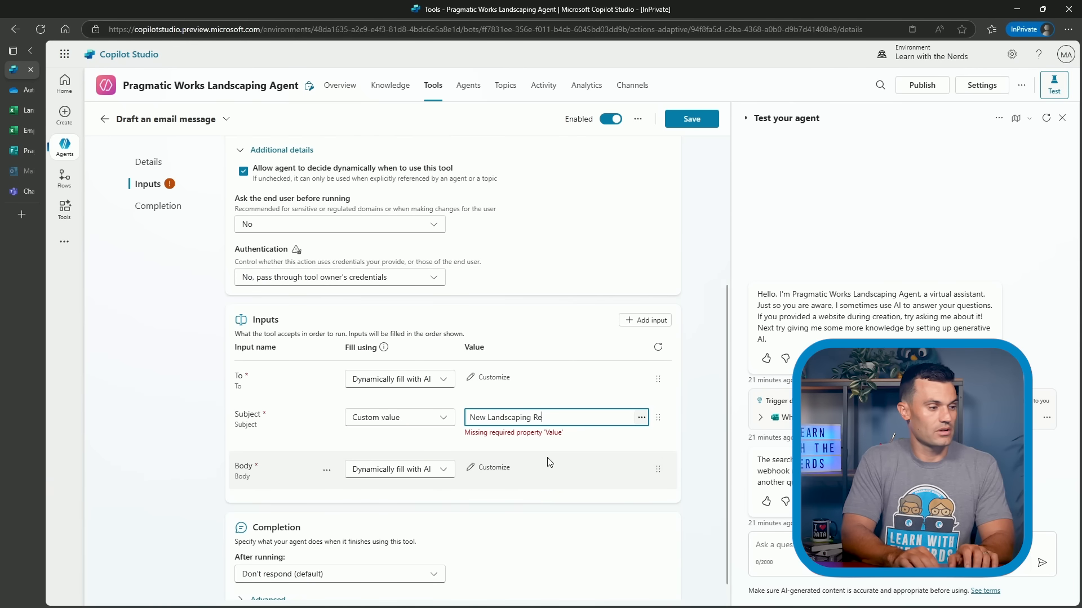
{"action": "type", "text": "quest Assign"}
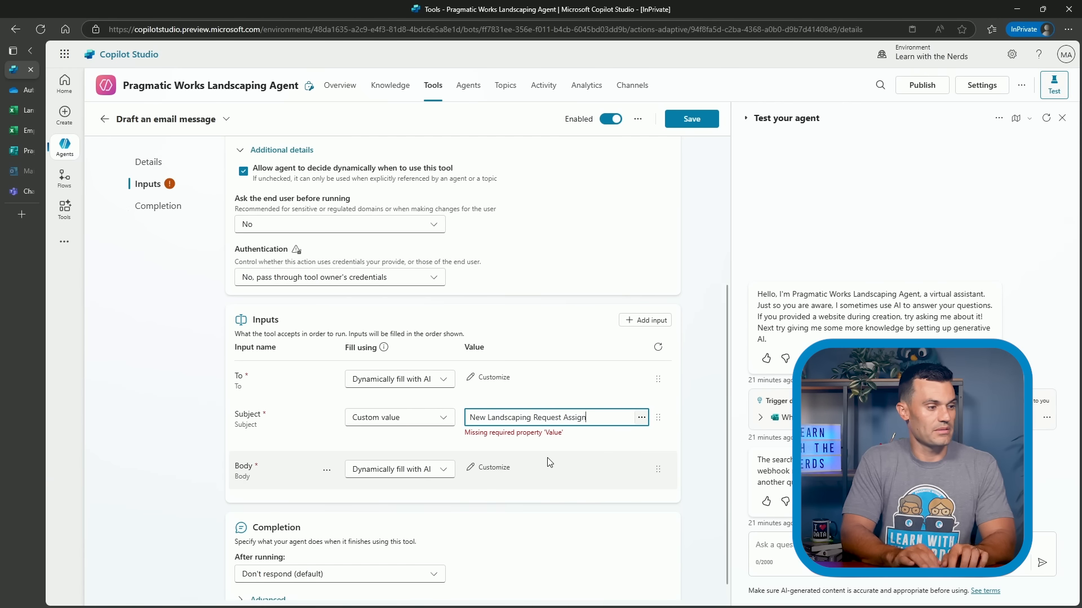
{"action": "type", "text": "ment"}
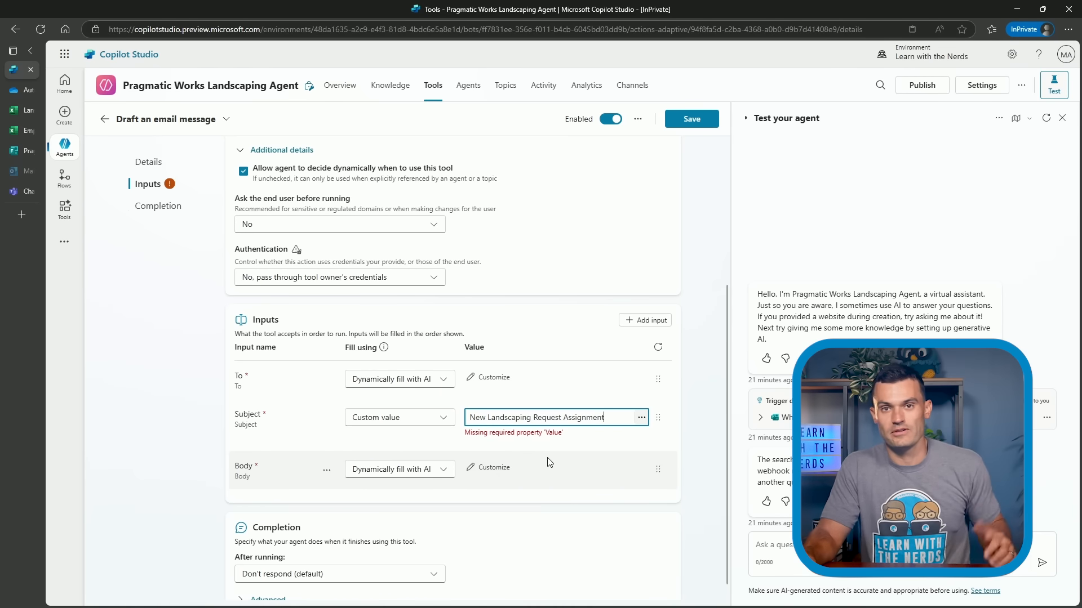
{"action": "left_click", "coordinate": [574, 440]}
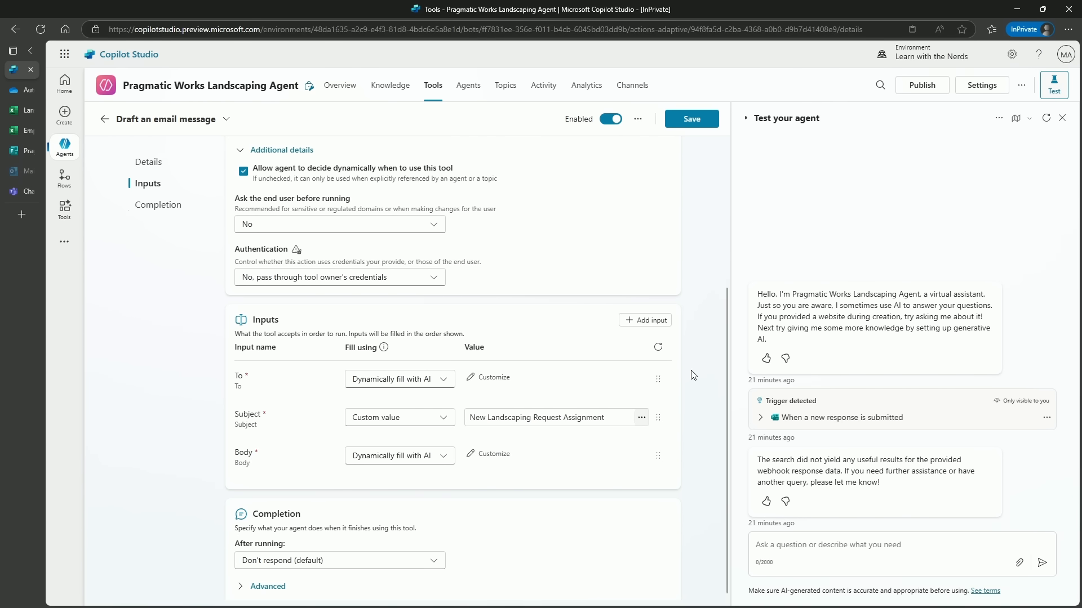
Step: Review the after-running response options, keep "Don't respond (default)", and save the Draft an email message tool
{"action": "scroll", "coordinate": [707, 425], "scroll_direction": "down", "scroll_amount": 1}
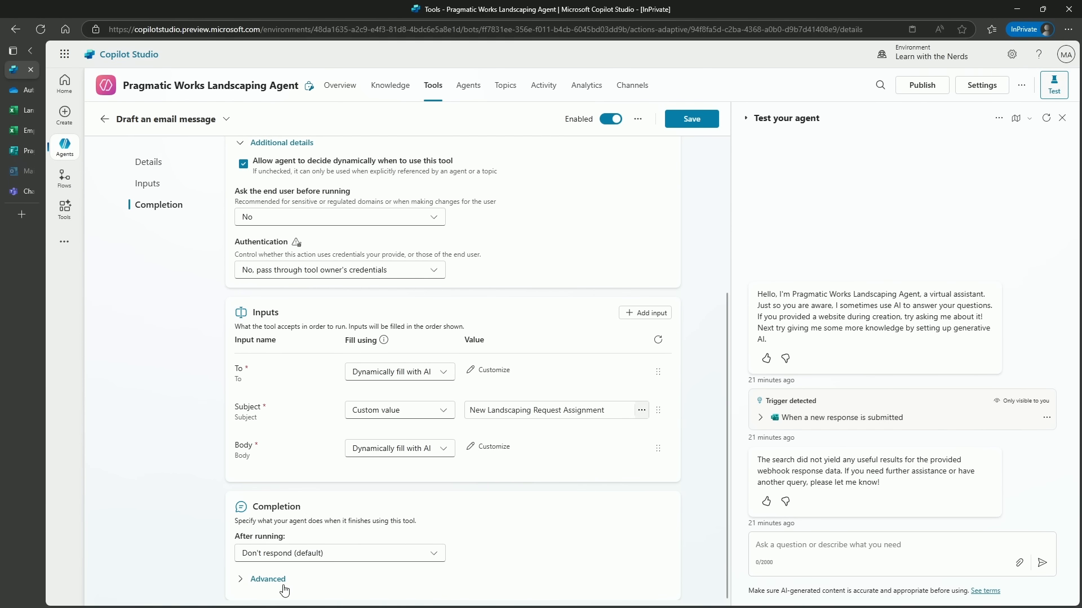
{"action": "left_click", "coordinate": [270, 556]}
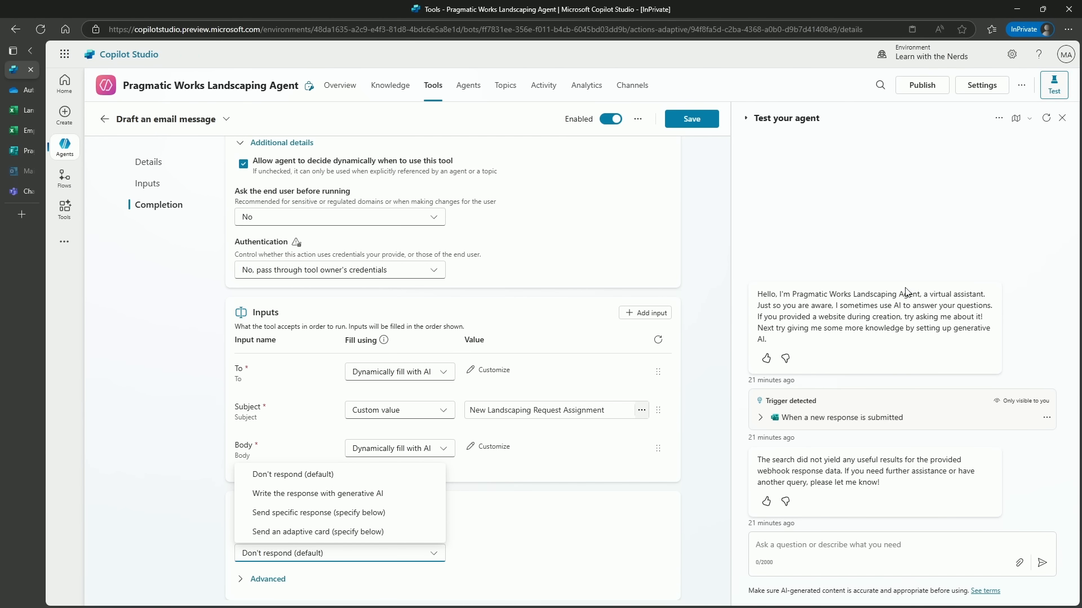
{"action": "left_click", "coordinate": [710, 324]}
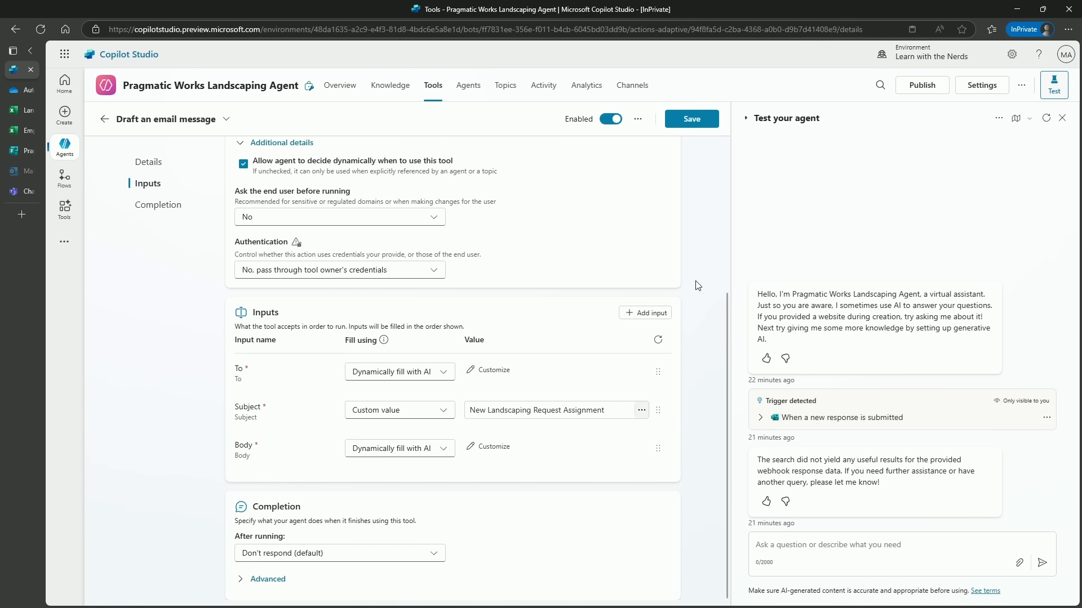
{"action": "left_click", "coordinate": [692, 119]}
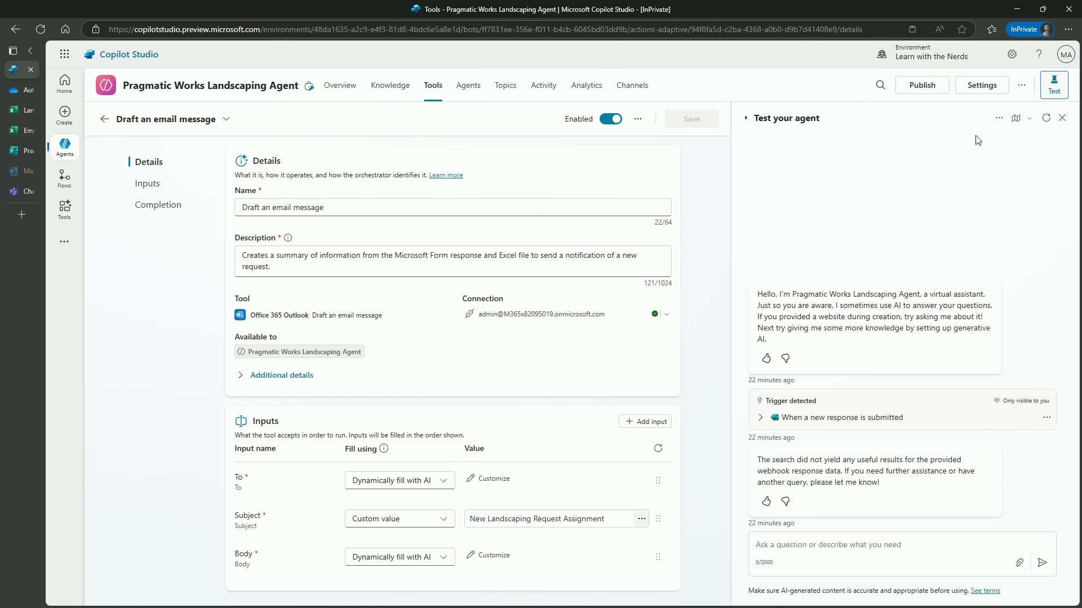
Step: Examine the optional inputs that can be added to the Draft an email message tool without adding any
{"action": "scroll", "coordinate": [510, 313], "scroll_direction": "down", "scroll_amount": 2}
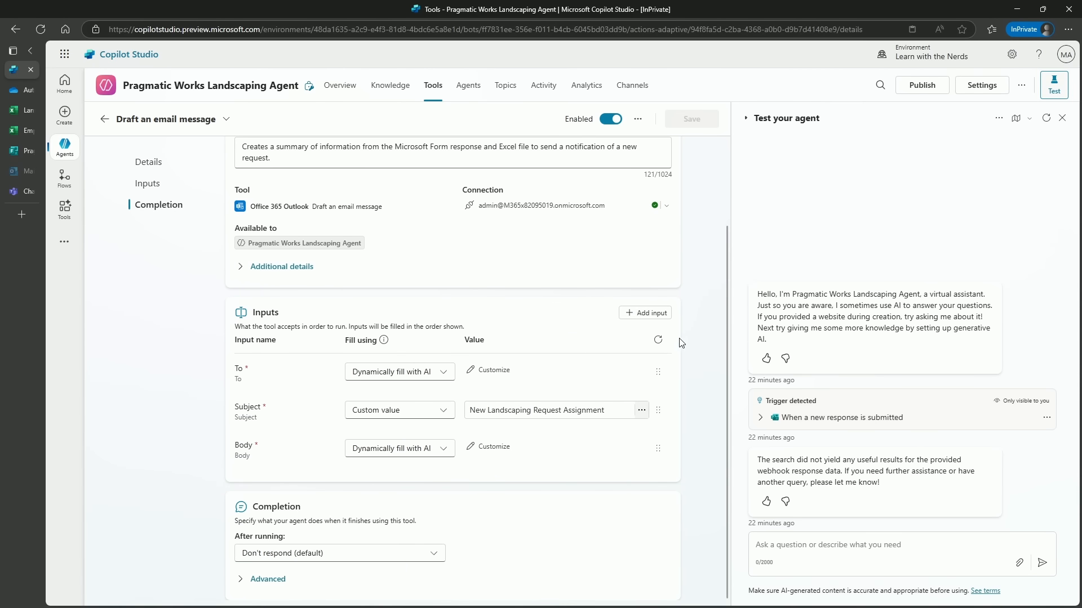
{"action": "left_click", "coordinate": [644, 314]}
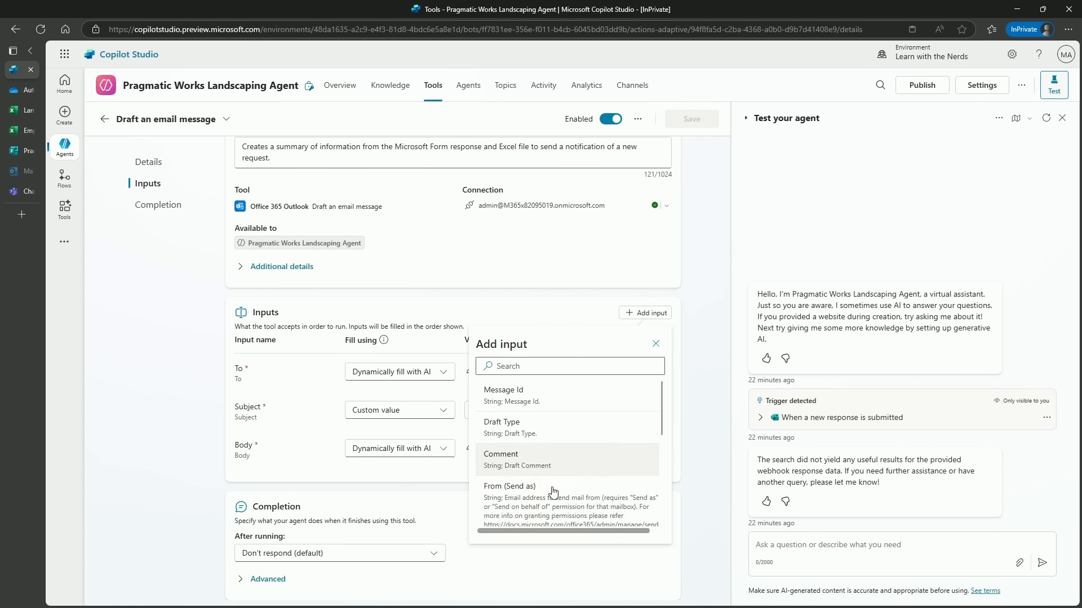
{"action": "scroll", "coordinate": [604, 431], "scroll_direction": "down", "scroll_amount": 1}
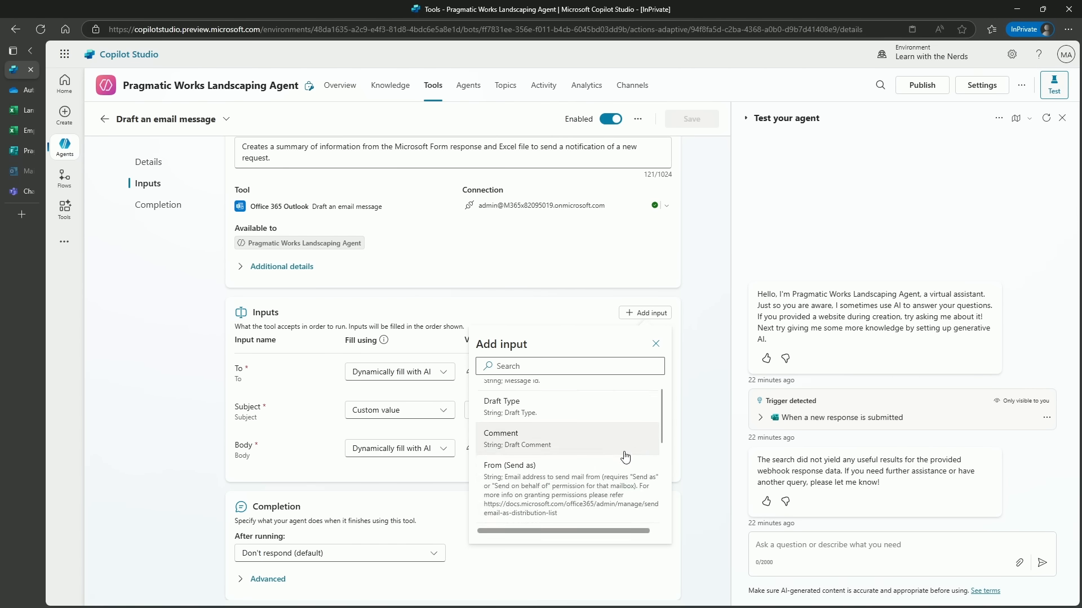
{"action": "scroll", "coordinate": [624, 457], "scroll_direction": "down", "scroll_amount": 5}
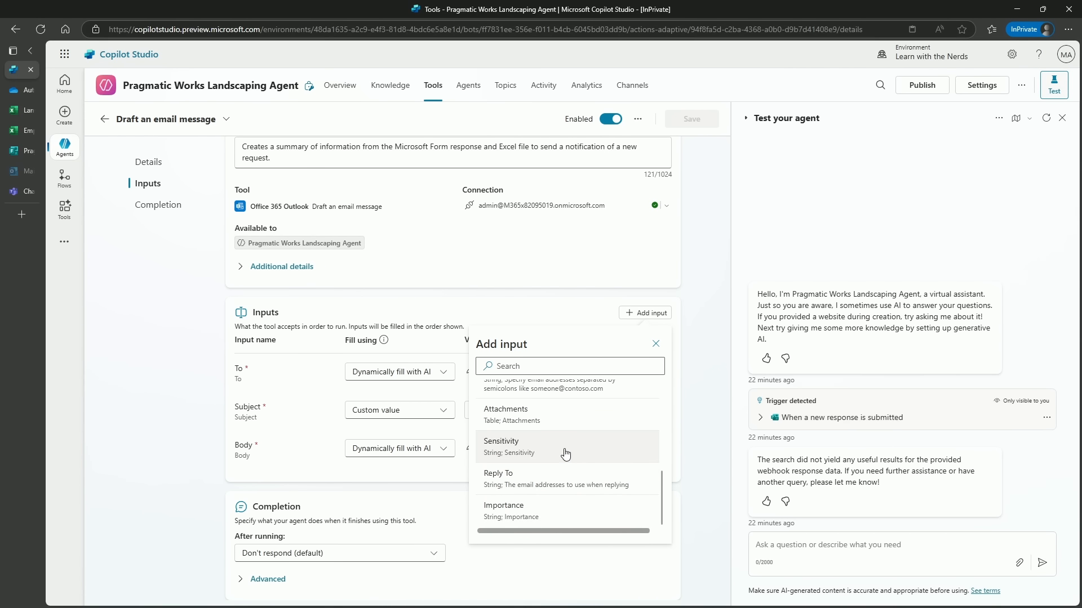
{"action": "scroll", "coordinate": [566, 455], "scroll_direction": "up", "scroll_amount": 4}
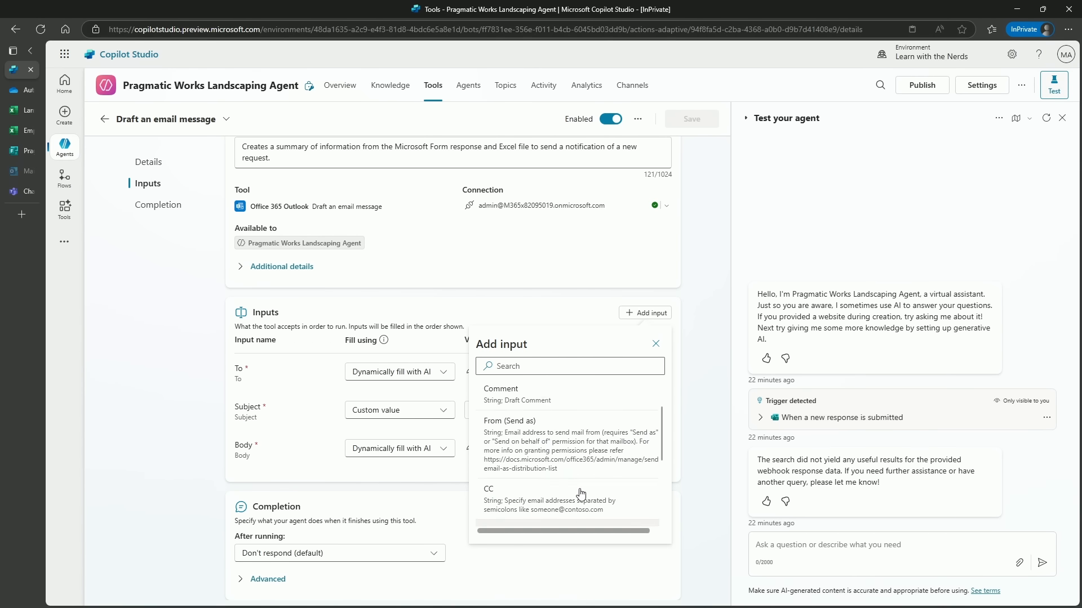
{"action": "scroll", "coordinate": [563, 446], "scroll_direction": "up", "scroll_amount": 1}
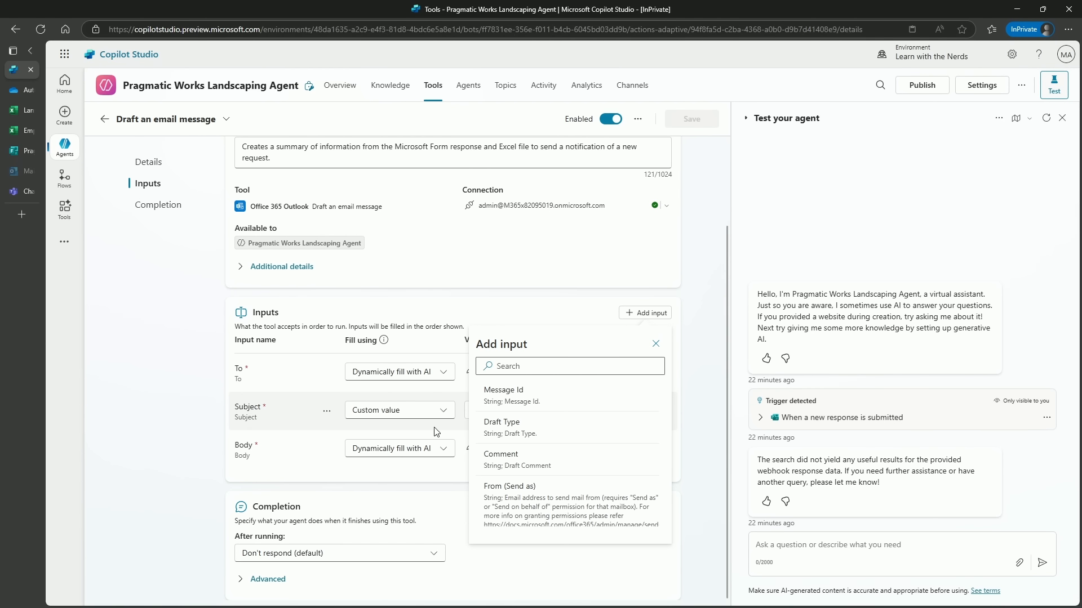
{"action": "scroll", "coordinate": [596, 505], "scroll_direction": "down", "scroll_amount": 1}
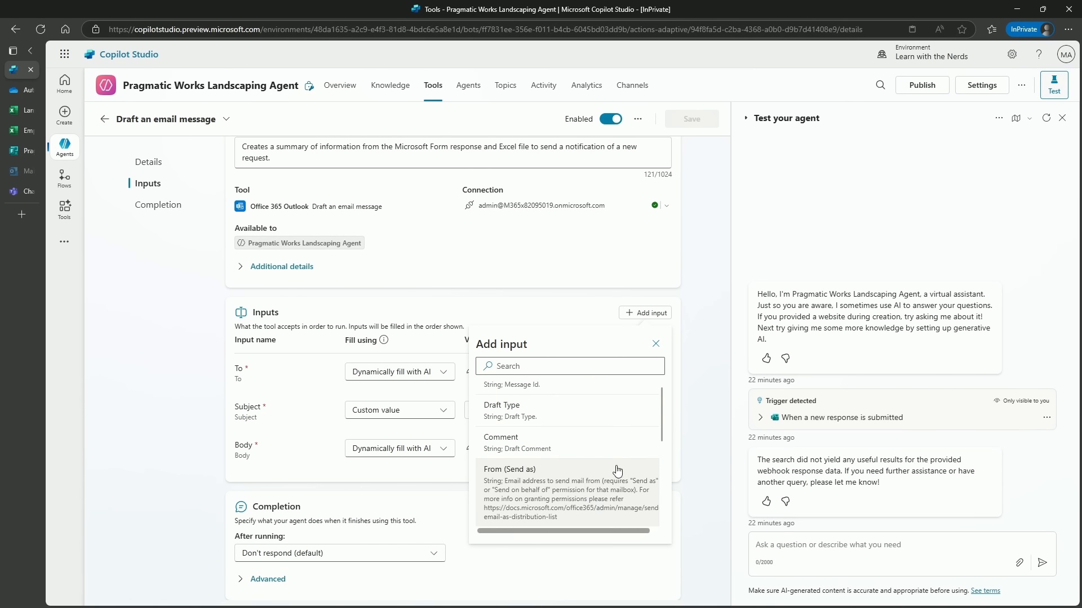
{"action": "scroll", "coordinate": [618, 471], "scroll_direction": "up", "scroll_amount": 1}
{"action": "left_click", "coordinate": [700, 317]}
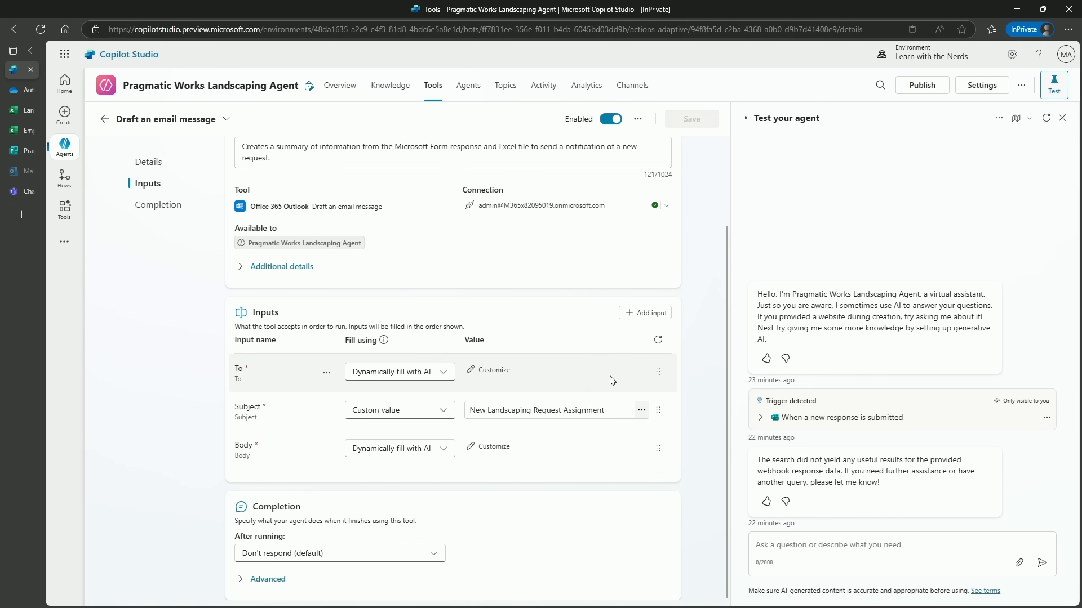
Step: Check the inbox in Outlook and return to the agent's email draft tool in Copilot Studio
{"action": "scroll", "coordinate": [620, 372], "scroll_direction": "up", "scroll_amount": 2}
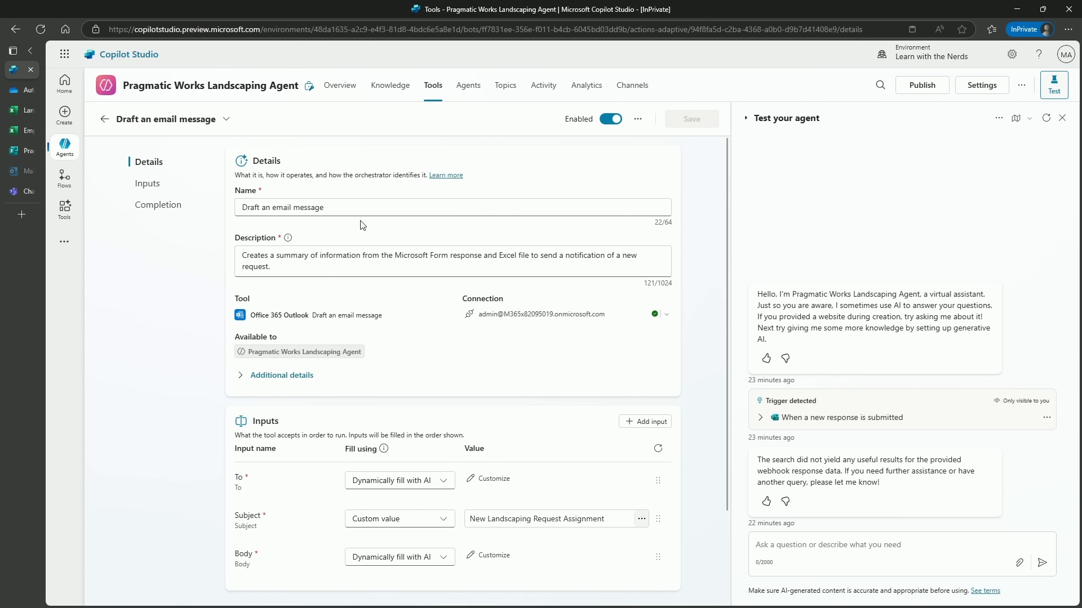
{"action": "left_click", "coordinate": [19, 176]}
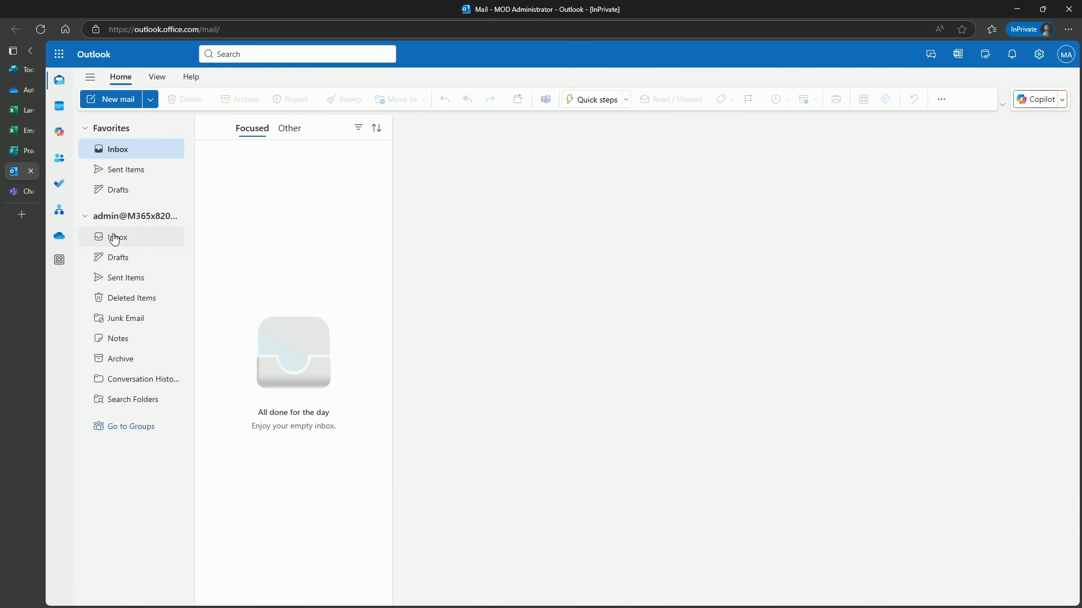
{"action": "left_click", "coordinate": [14, 71]}
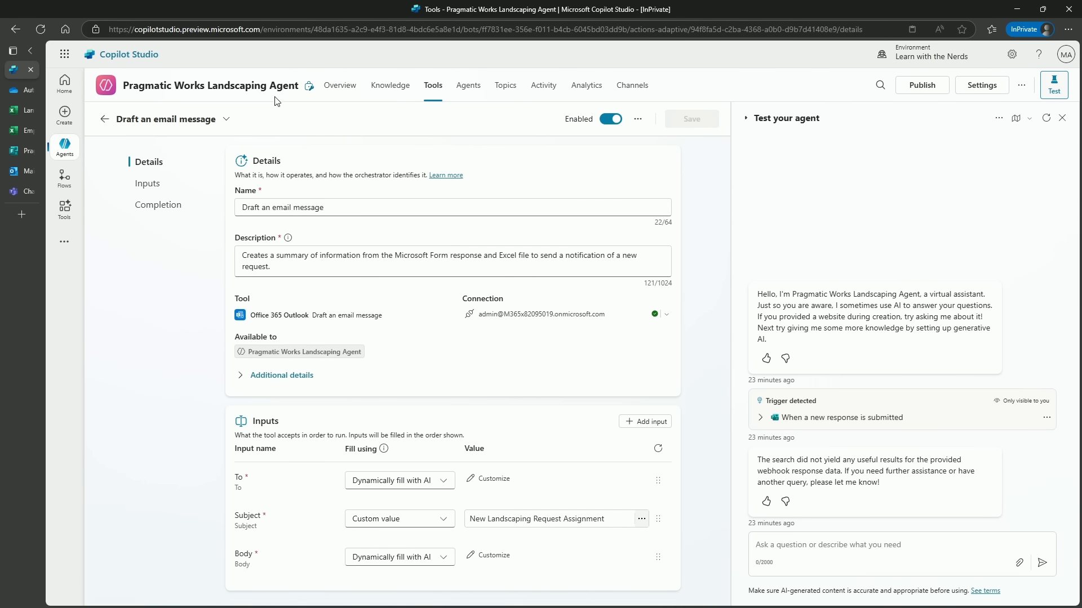
Step: Add the Office 365 Outlook tool "Send a Draft message" to the agent and open its configuration
{"action": "left_click", "coordinate": [431, 89]}
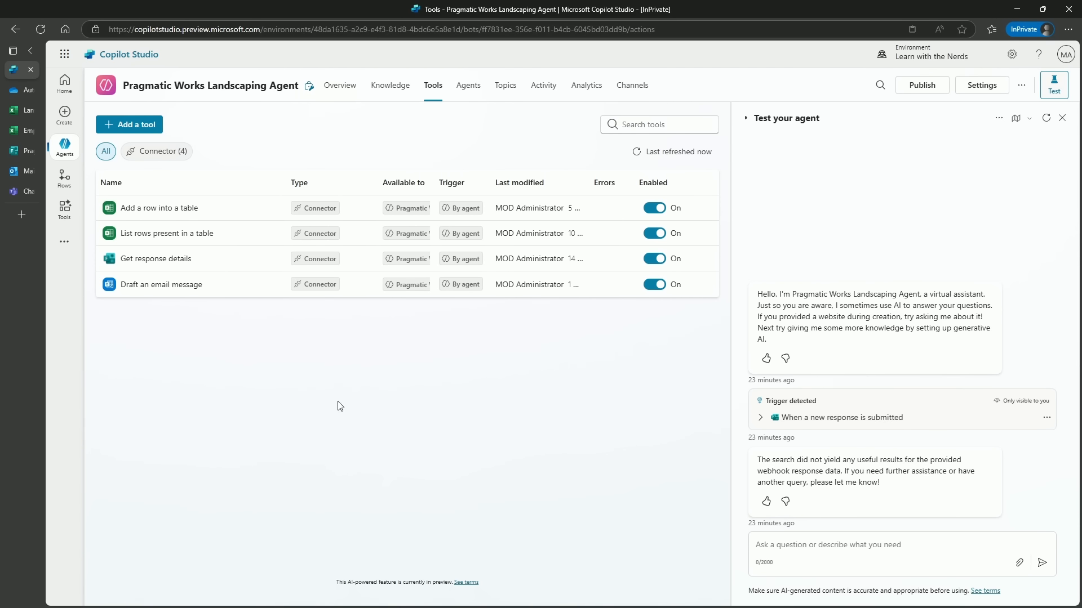
{"action": "left_click", "coordinate": [145, 129]}
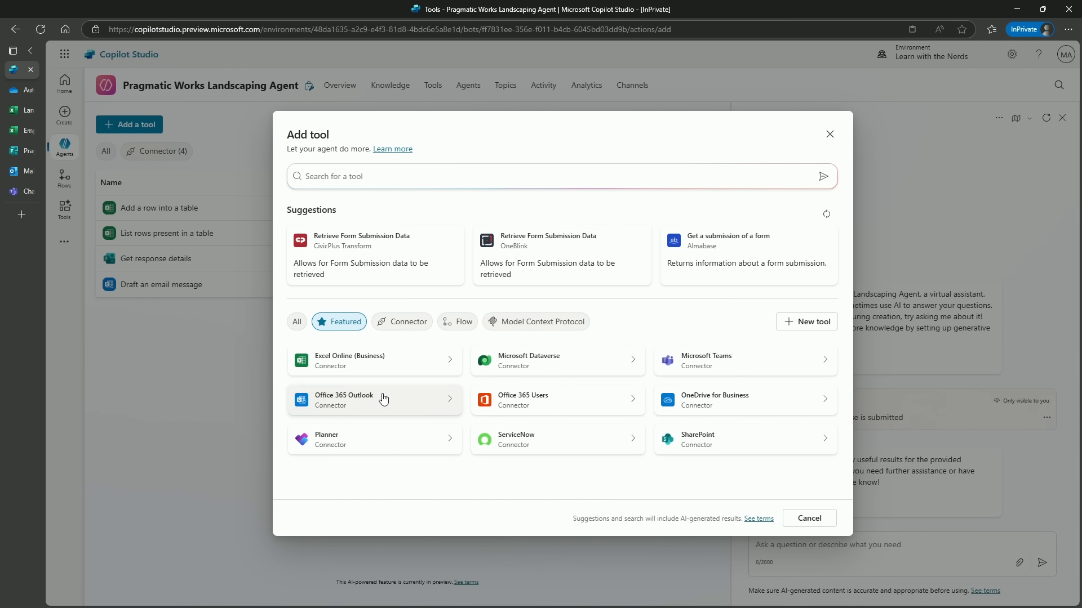
{"action": "left_click", "coordinate": [384, 403]}
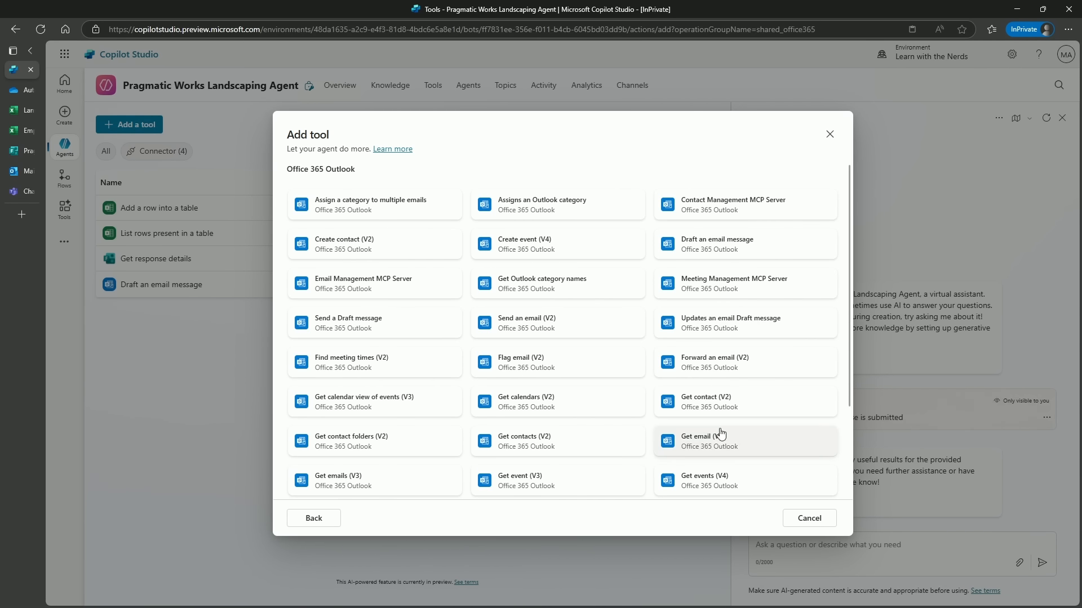
{"action": "scroll", "coordinate": [699, 394], "scroll_direction": "down", "scroll_amount": 1}
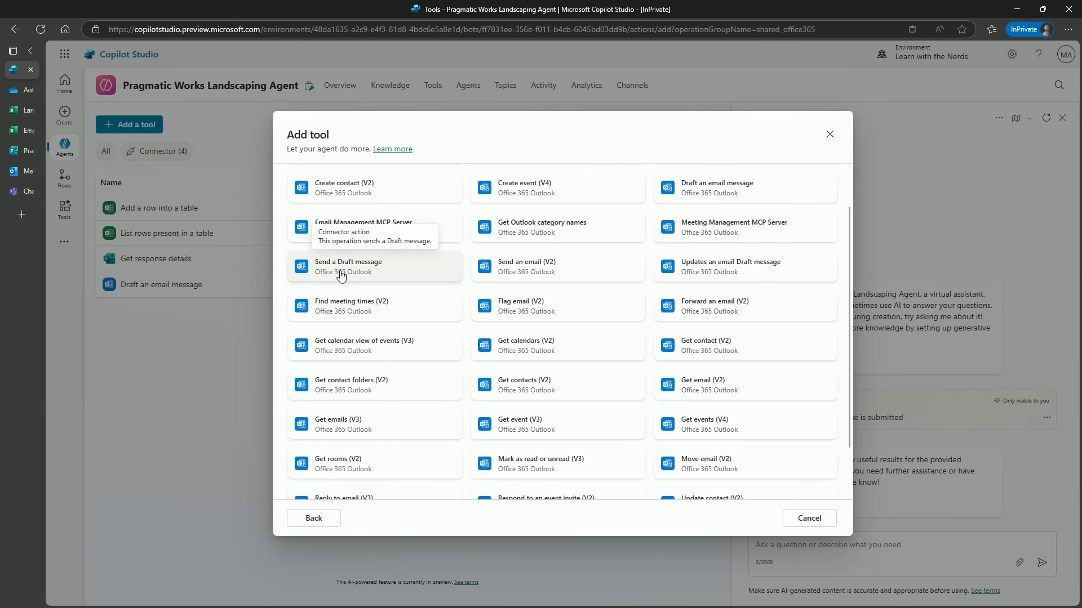
{"action": "left_click", "coordinate": [408, 276]}
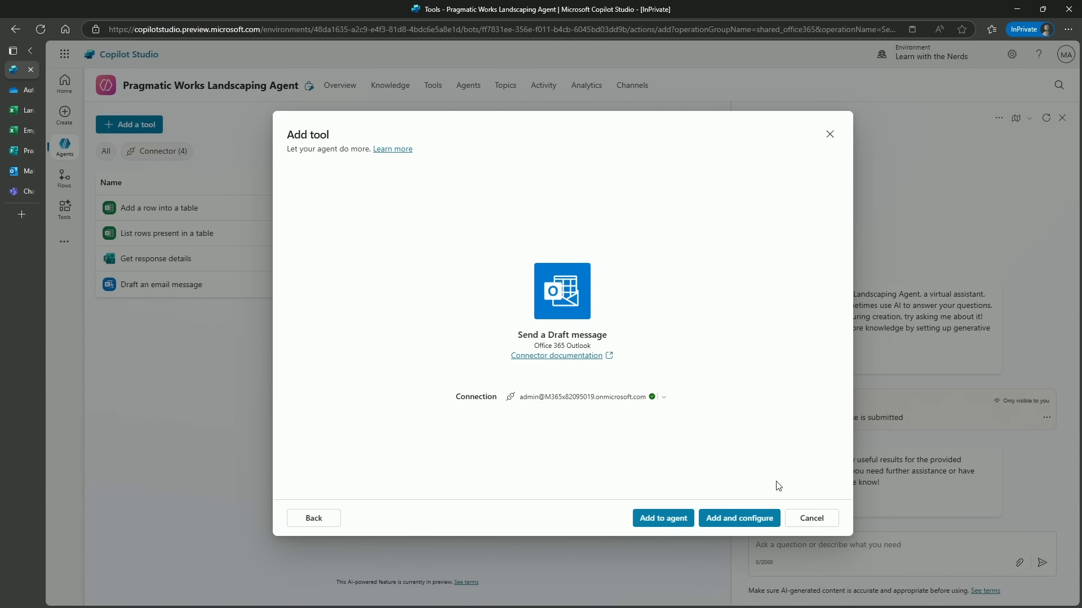
{"action": "left_click", "coordinate": [747, 524]}
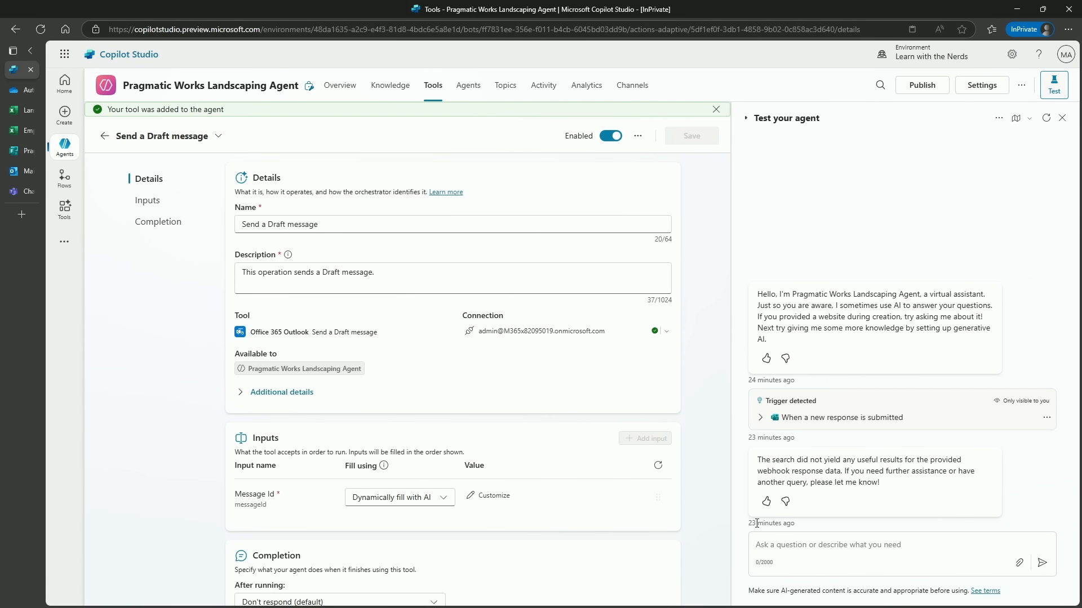
Step: Set the authentication of the Send a Draft message tool to "No, pass through tool owner's credentials"
{"action": "scroll", "coordinate": [476, 369], "scroll_direction": "down", "scroll_amount": 1}
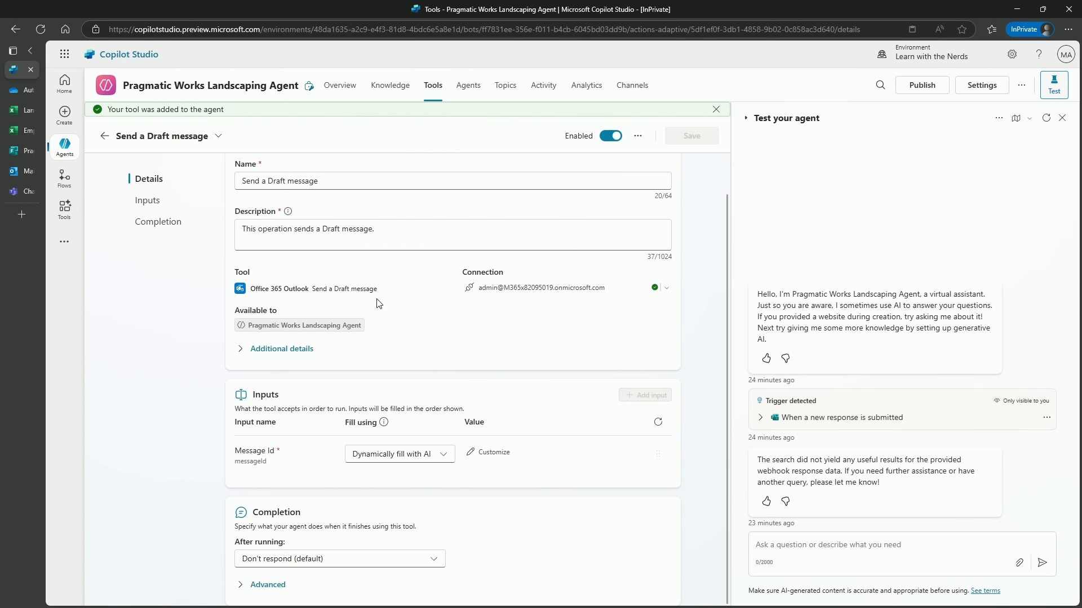
{"action": "left_click", "coordinate": [241, 351]}
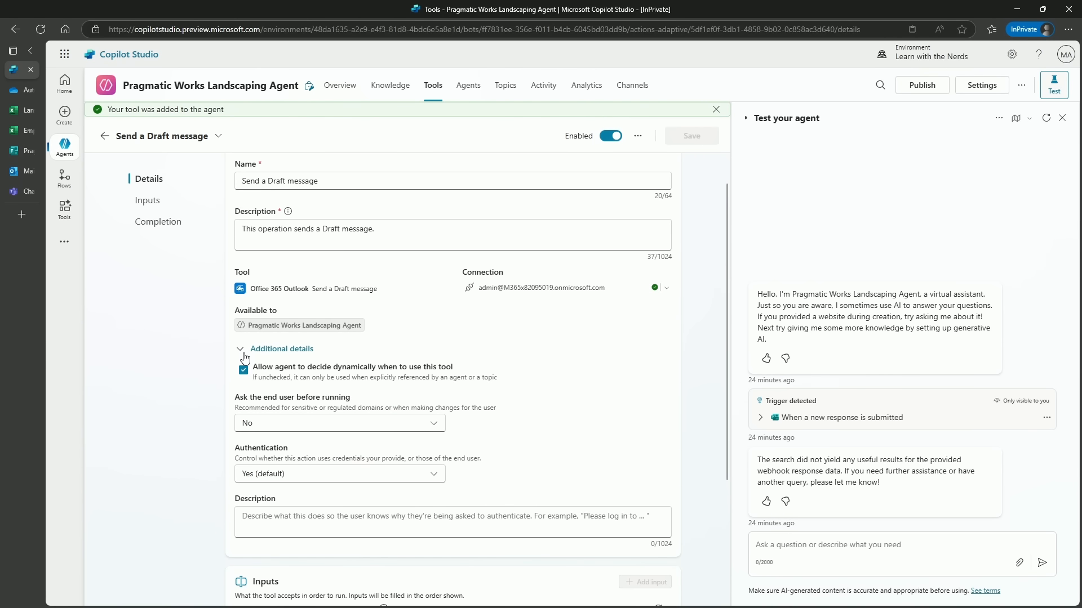
{"action": "left_click", "coordinate": [281, 457]}
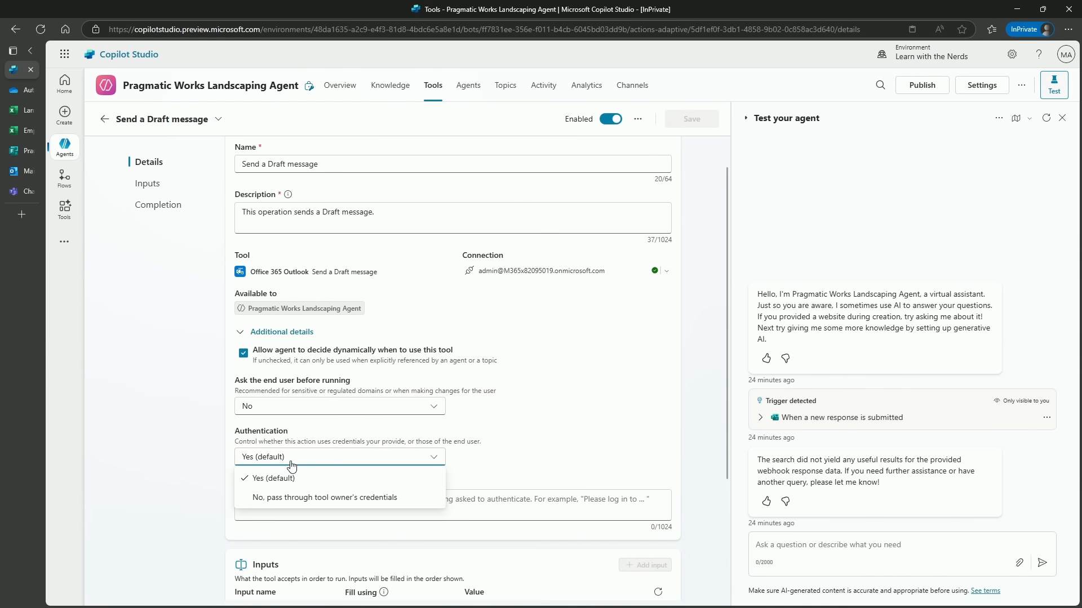
{"action": "left_click", "coordinate": [294, 498]}
{"action": "scroll", "coordinate": [675, 372], "scroll_direction": "down", "scroll_amount": 2}
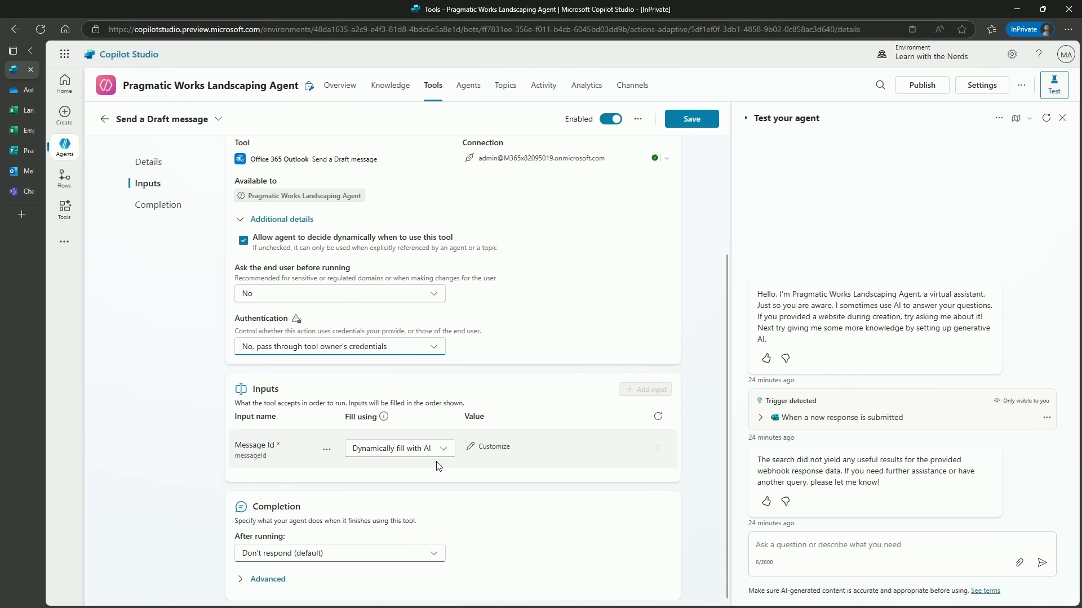
{"action": "scroll", "coordinate": [551, 360], "scroll_direction": "up", "scroll_amount": 3}
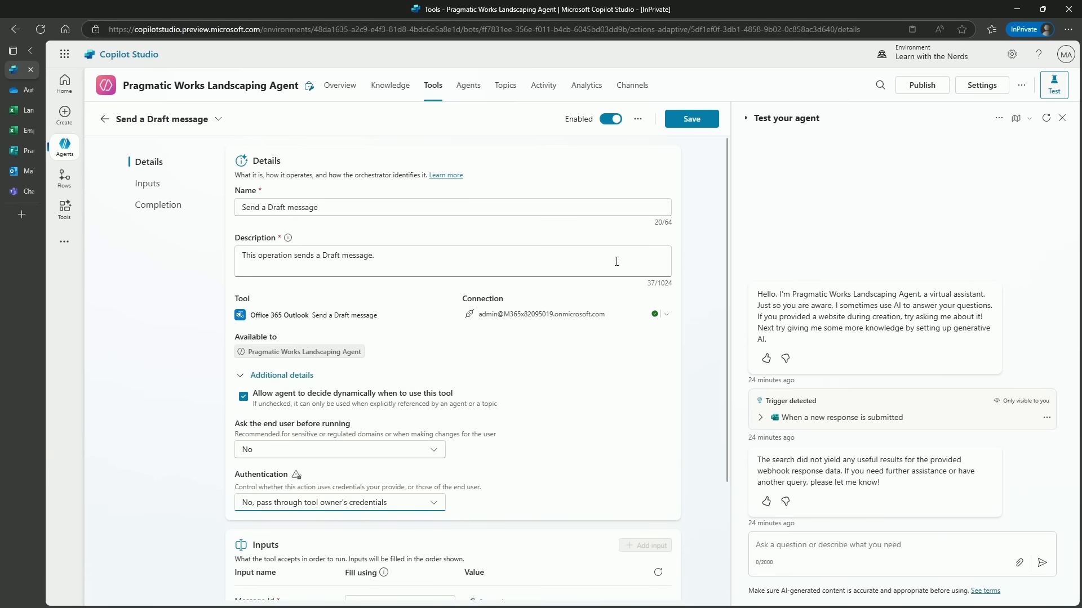
Step: Save the Send a Draft message tool and review the tools and triggers on the agent's overview
{"action": "left_click", "coordinate": [696, 124]}
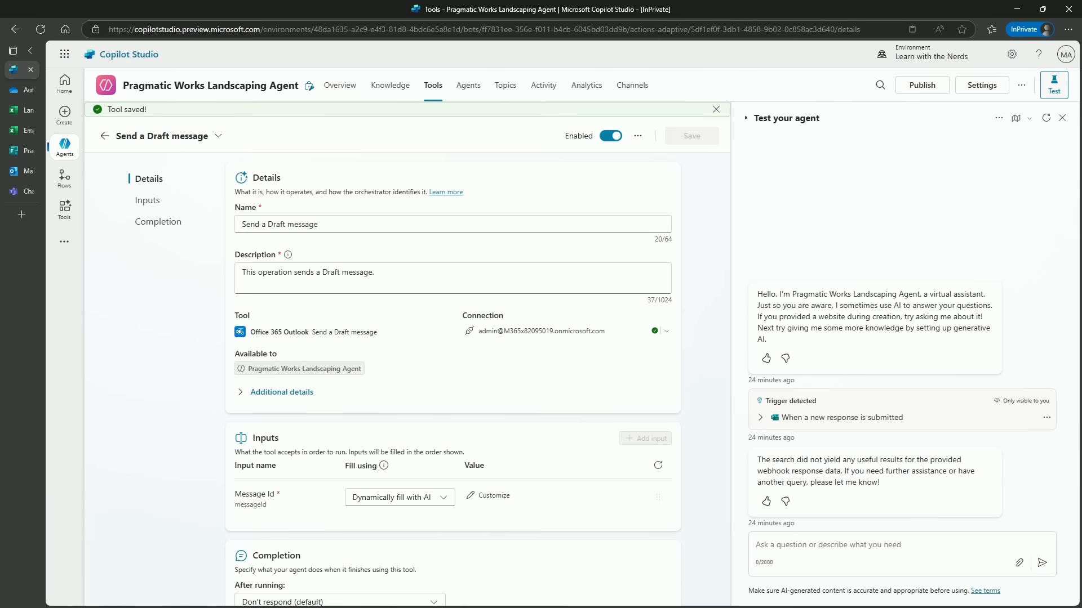
{"action": "left_click", "coordinate": [339, 85]}
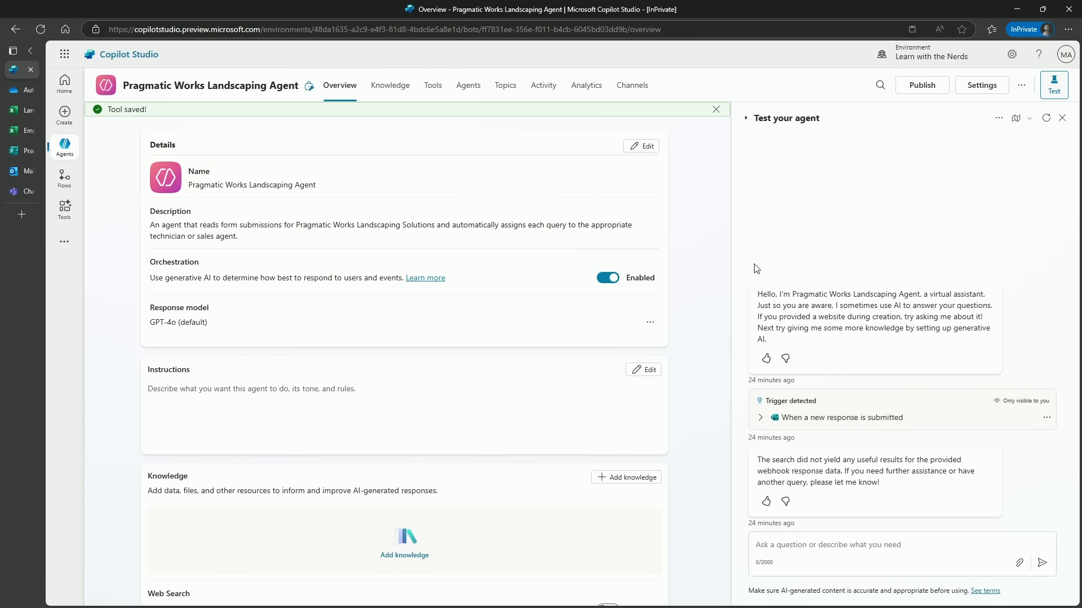
{"action": "scroll", "coordinate": [717, 261], "scroll_direction": "down", "scroll_amount": 5}
{"action": "scroll", "coordinate": [715, 292], "scroll_direction": "down", "scroll_amount": 3}
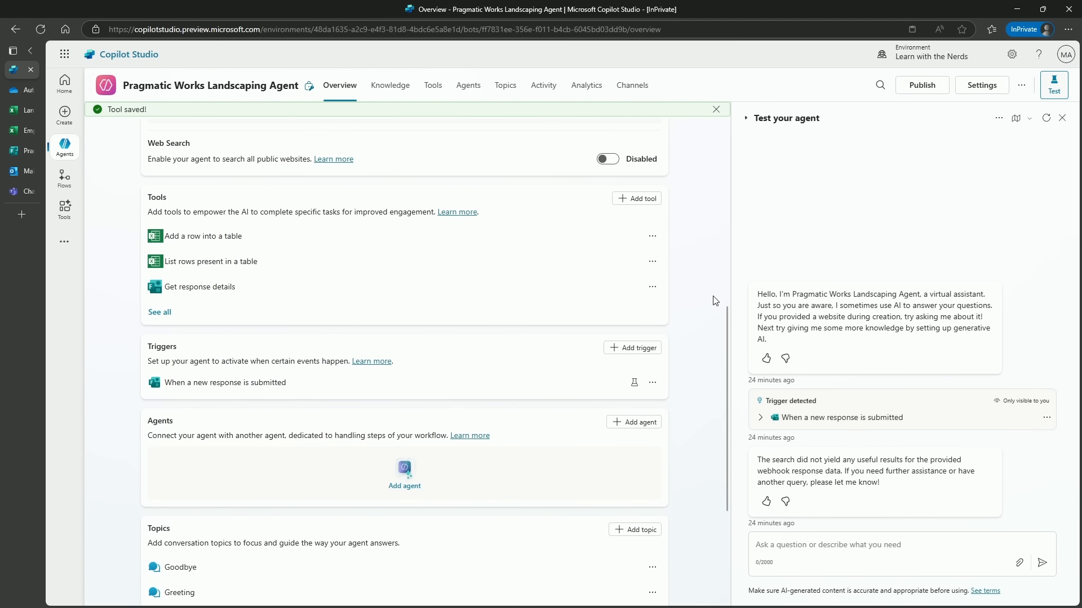
{"action": "scroll", "coordinate": [702, 266], "scroll_direction": "up", "scroll_amount": 3}
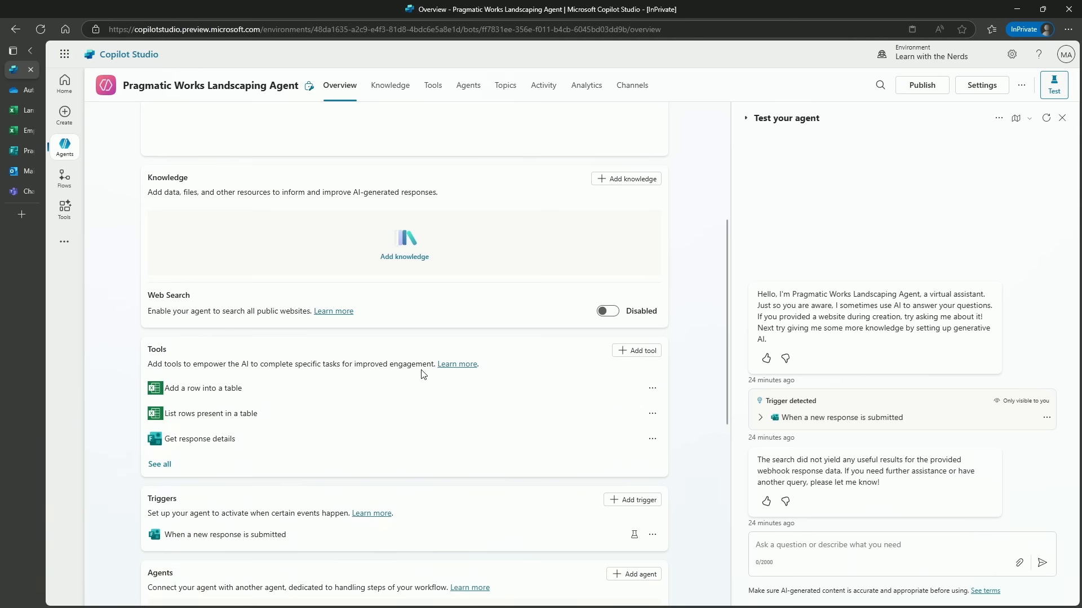
{"action": "scroll", "coordinate": [709, 341], "scroll_direction": "down", "scroll_amount": 3}
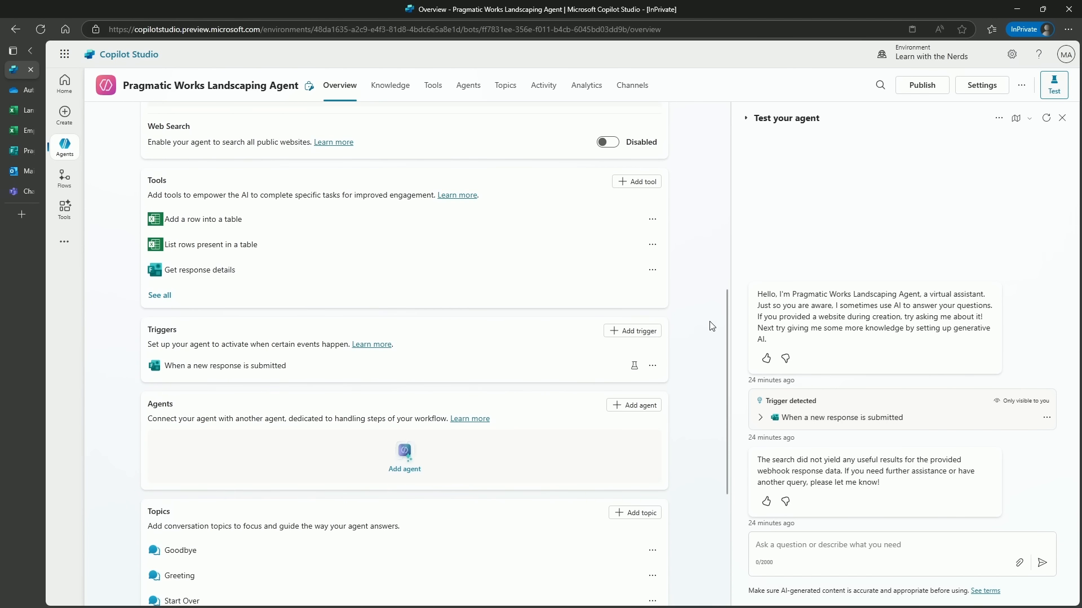
{"action": "scroll", "coordinate": [713, 335], "scroll_direction": "up", "scroll_amount": 1}
{"action": "scroll", "coordinate": [676, 394], "scroll_direction": "up", "scroll_amount": 1}
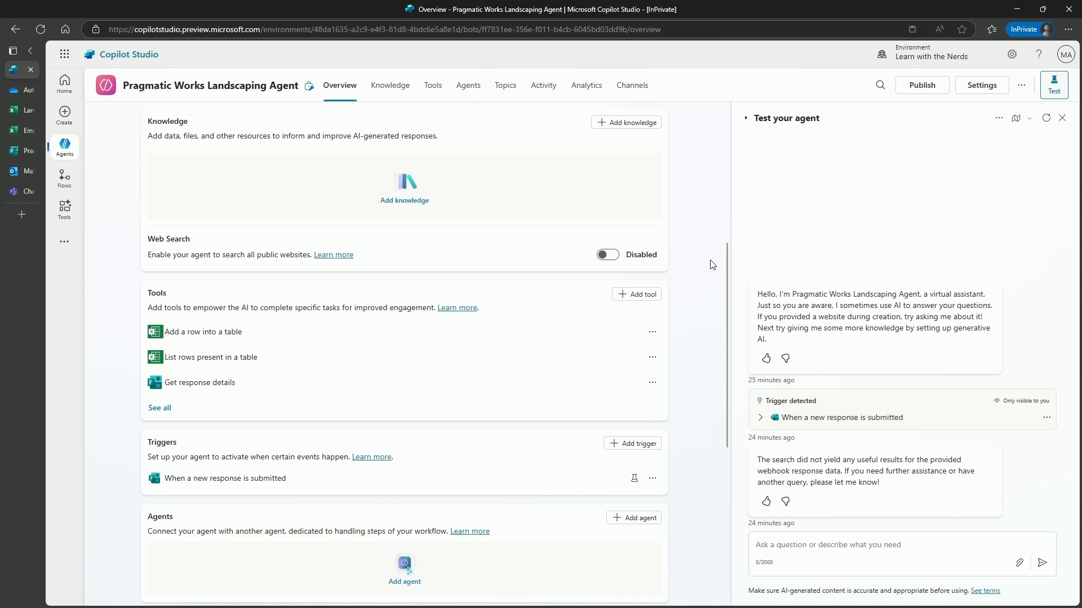
{"action": "scroll", "coordinate": [701, 265], "scroll_direction": "up", "scroll_amount": 1}
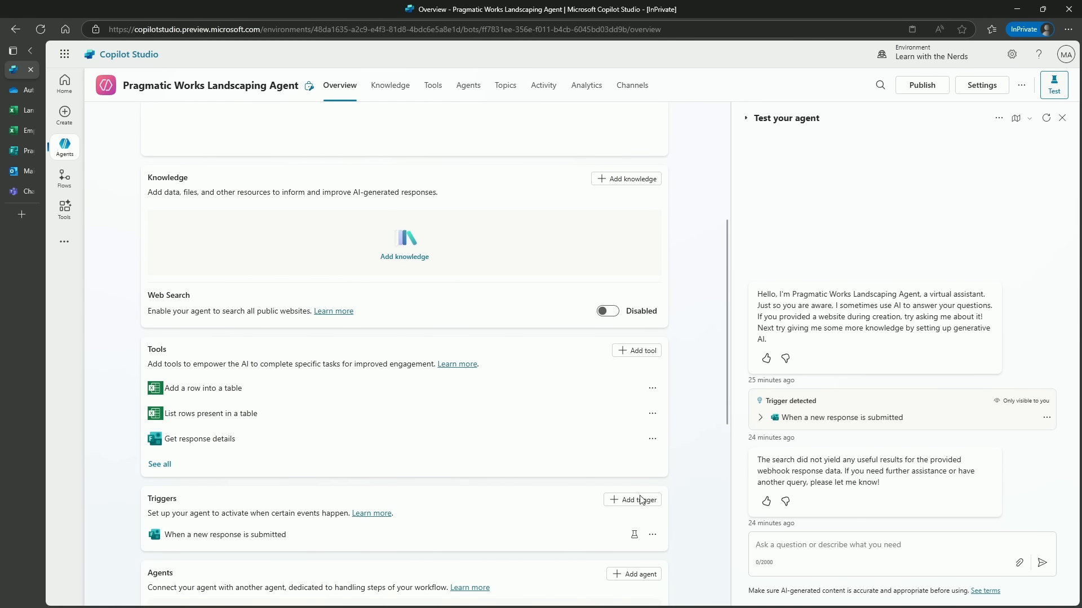
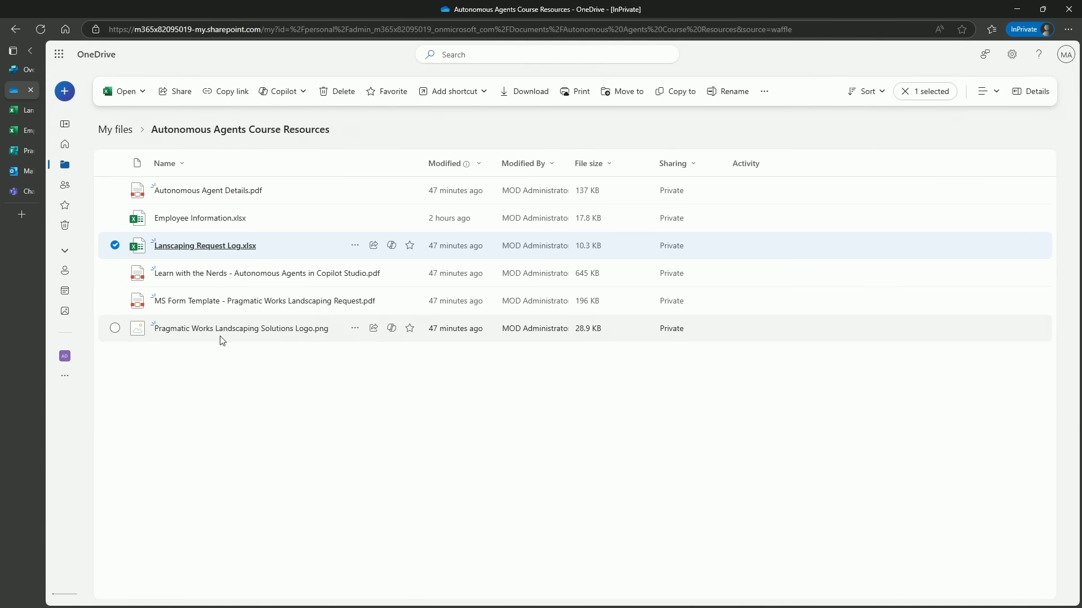
Step: Open Autonomous Agent Details.pdf in OneDrive and copy the agent instructions from the Trigger line through the end of item 5
{"action": "left_click", "coordinate": [228, 194]}
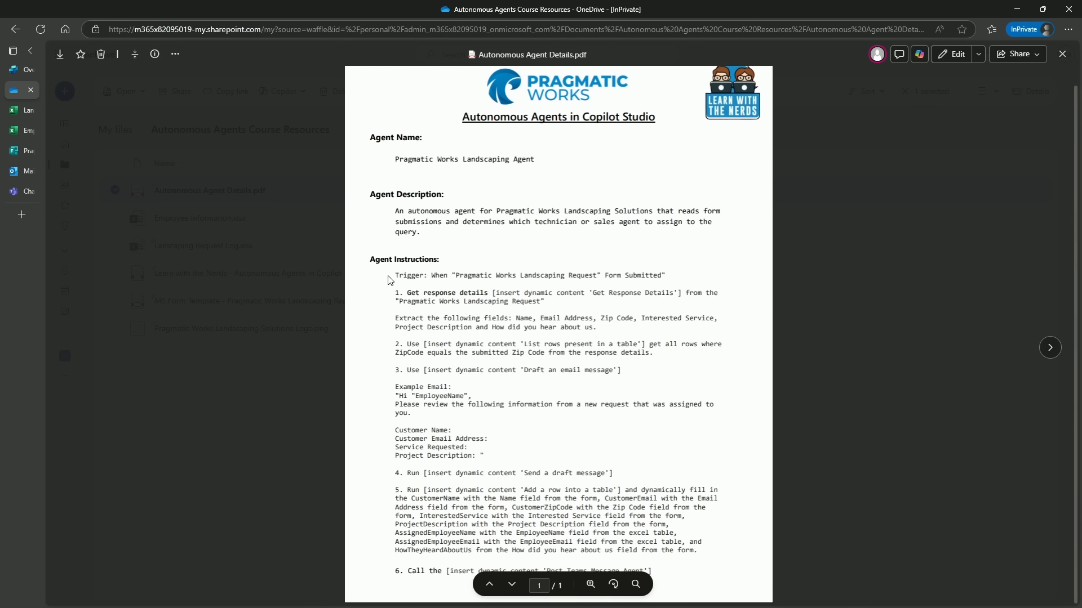
{"action": "left_click_drag", "start_coordinate": [394, 275], "coordinate": [700, 550]}
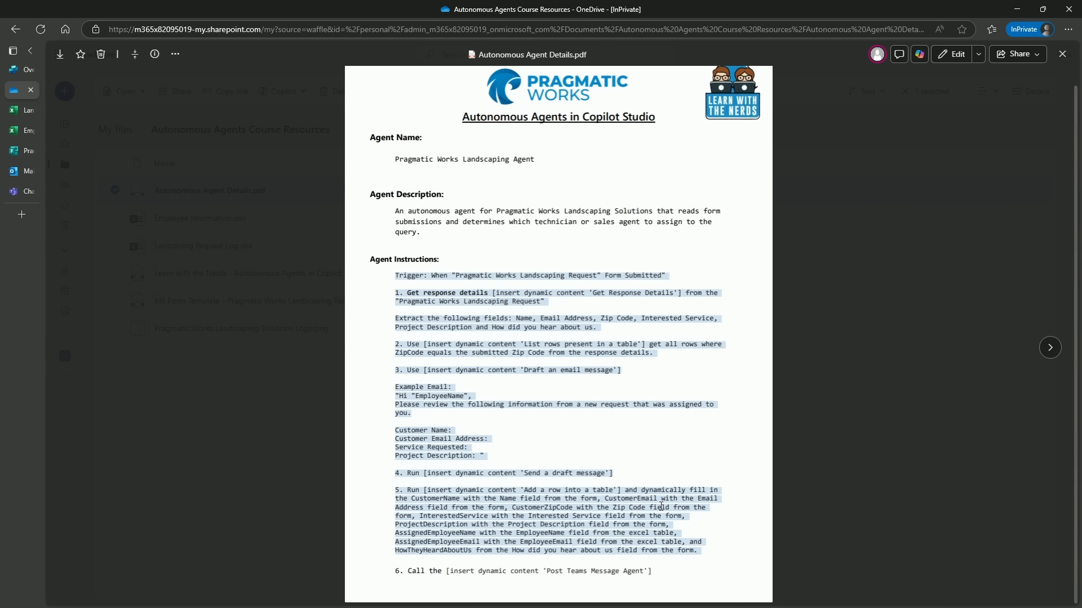
{"action": "left_click", "coordinate": [533, 524]}
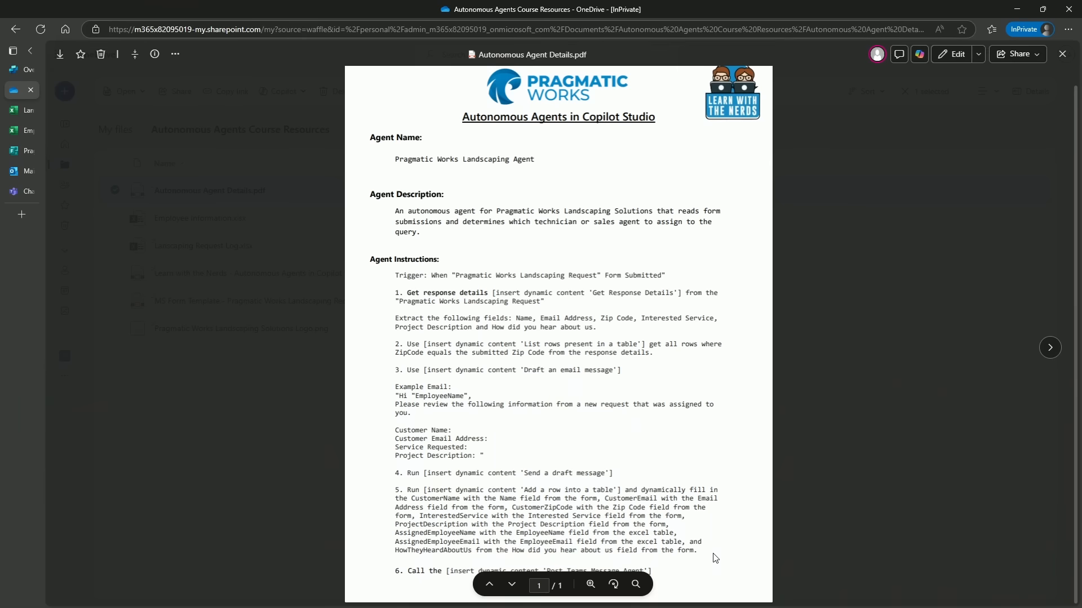
{"action": "left_click_drag", "start_coordinate": [395, 275], "coordinate": [701, 560]}
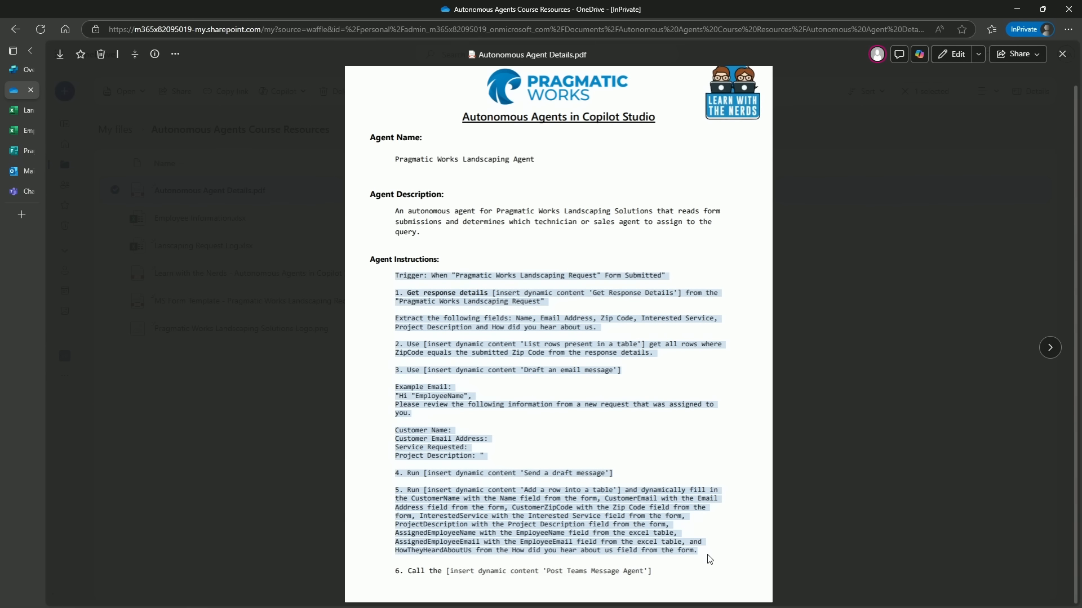
Step: Switch back to Copilot Studio and paste the copied text into the landscaping agent's instructions
{"action": "left_click", "coordinate": [21, 70]}
{"action": "scroll", "coordinate": [642, 328], "scroll_direction": "up", "scroll_amount": 4}
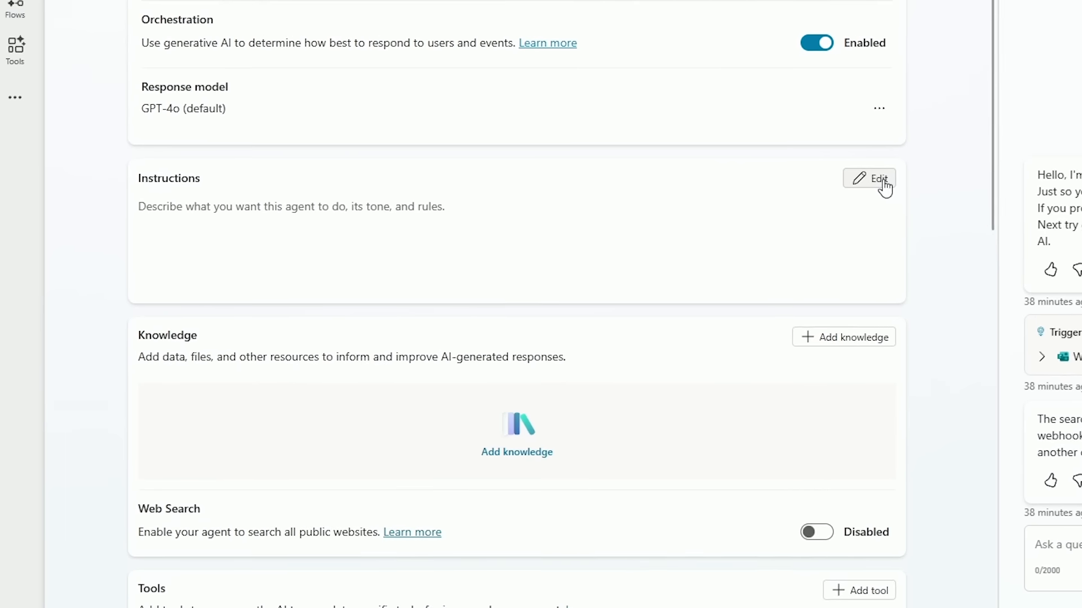
{"action": "left_click", "coordinate": [895, 179]}
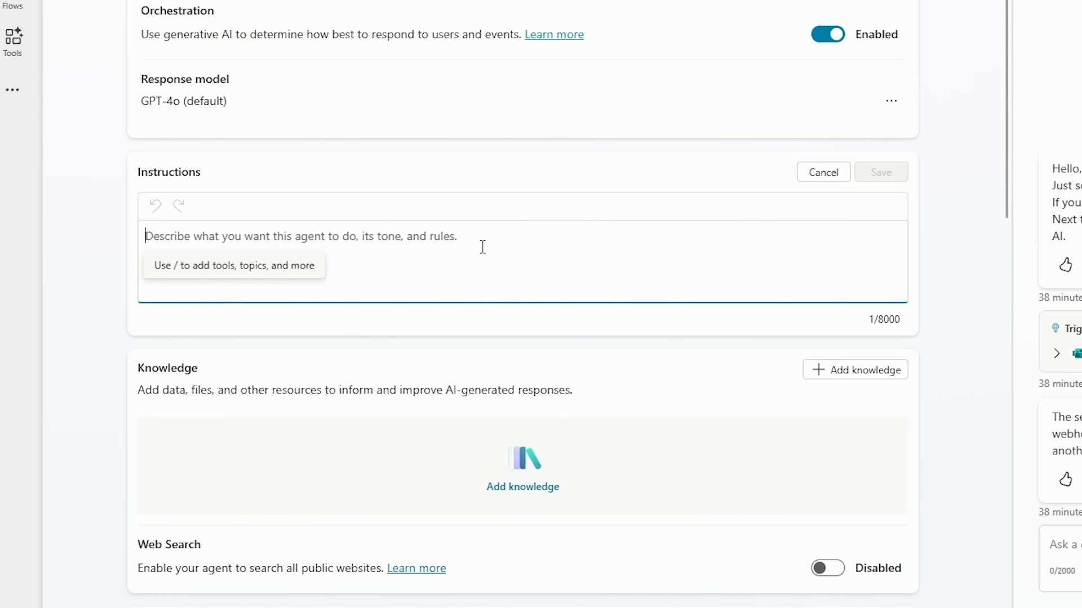
{"action": "key", "text": "ctrl+v"}
{"action": "scroll", "coordinate": [507, 306], "scroll_direction": "up", "scroll_amount": 5}
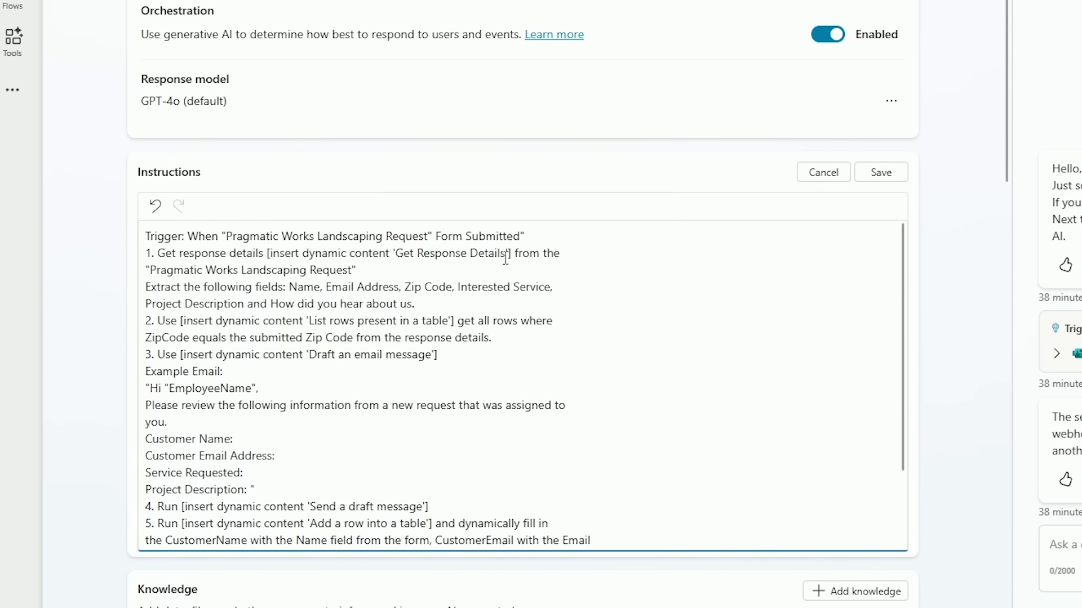
Step: Insert blank lines in the instructions after the Trigger line, item 1, the fields-to-extract sentence and item 2
{"action": "left_click", "coordinate": [545, 236]}
{"action": "key", "text": "Return"}
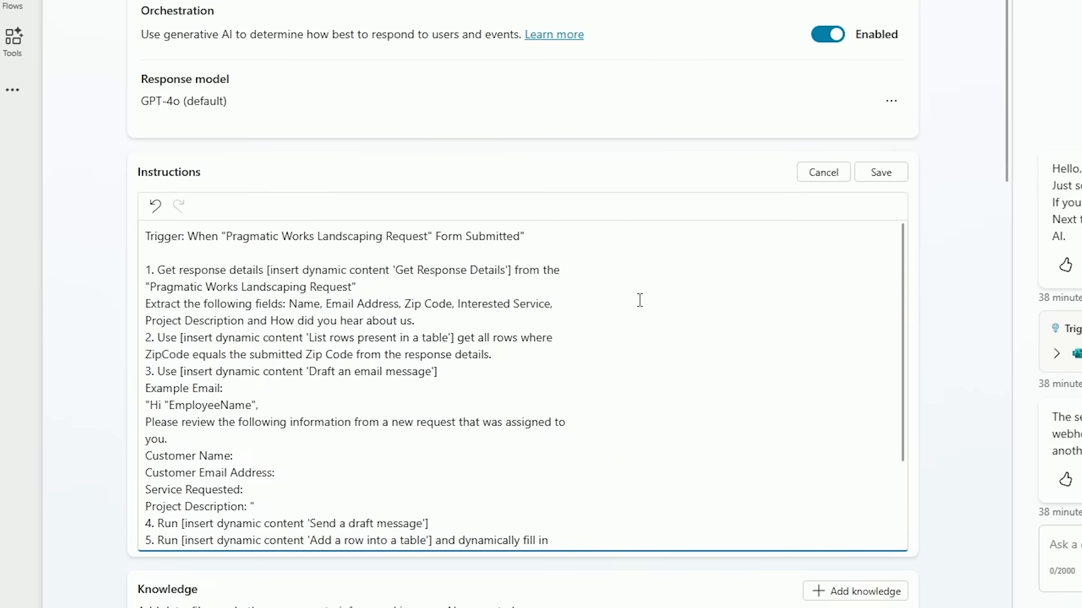
{"action": "left_click", "coordinate": [388, 290]}
{"action": "key", "text": "Return"}
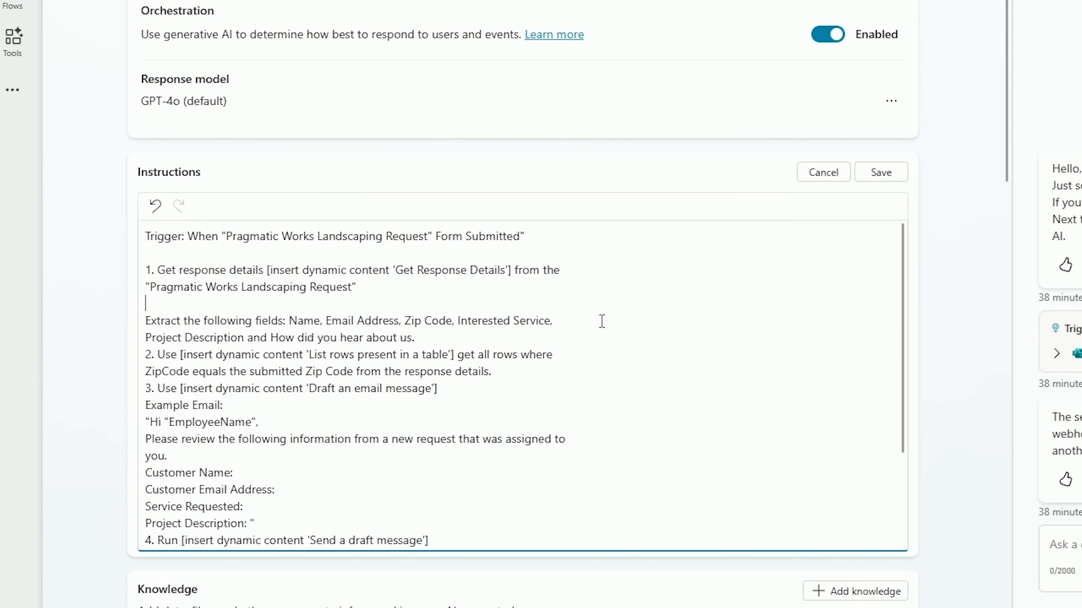
{"action": "left_click", "coordinate": [463, 338]}
{"action": "key", "text": "Return"}
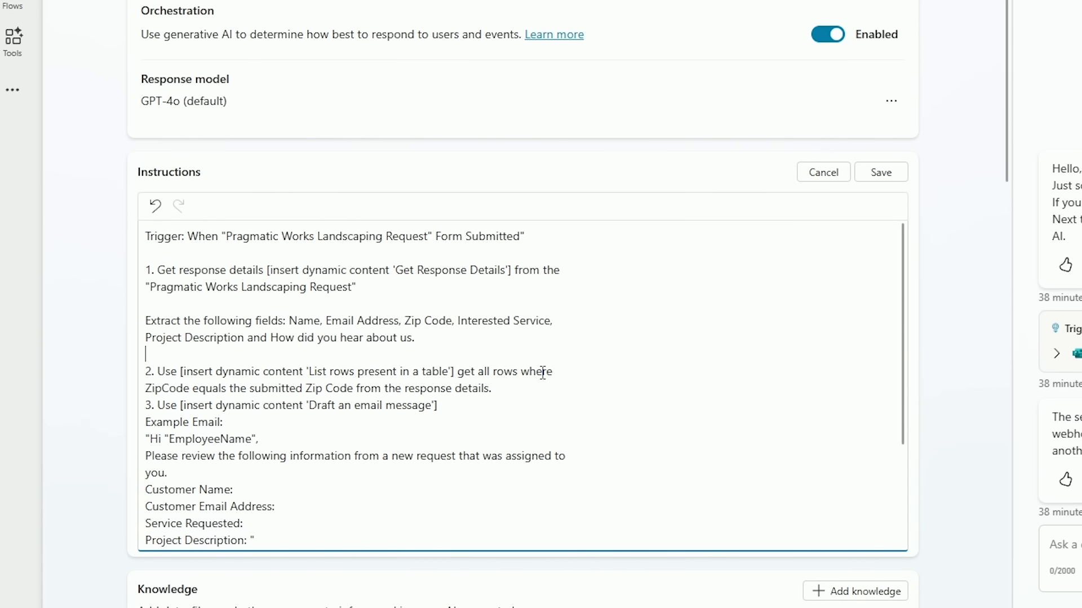
{"action": "left_click", "coordinate": [503, 389]}
{"action": "key", "text": "Return"}
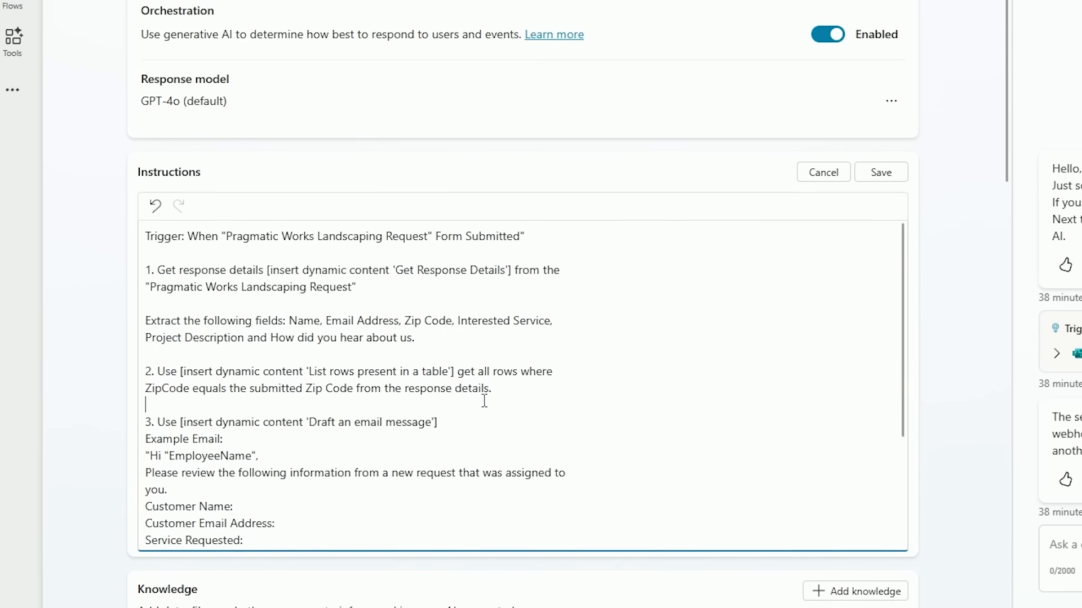
Step: Insert blank lines after item 3, the example email's opening sentence, its Project Description line and item 4
{"action": "scroll", "coordinate": [316, 389], "scroll_direction": "down", "scroll_amount": 3}
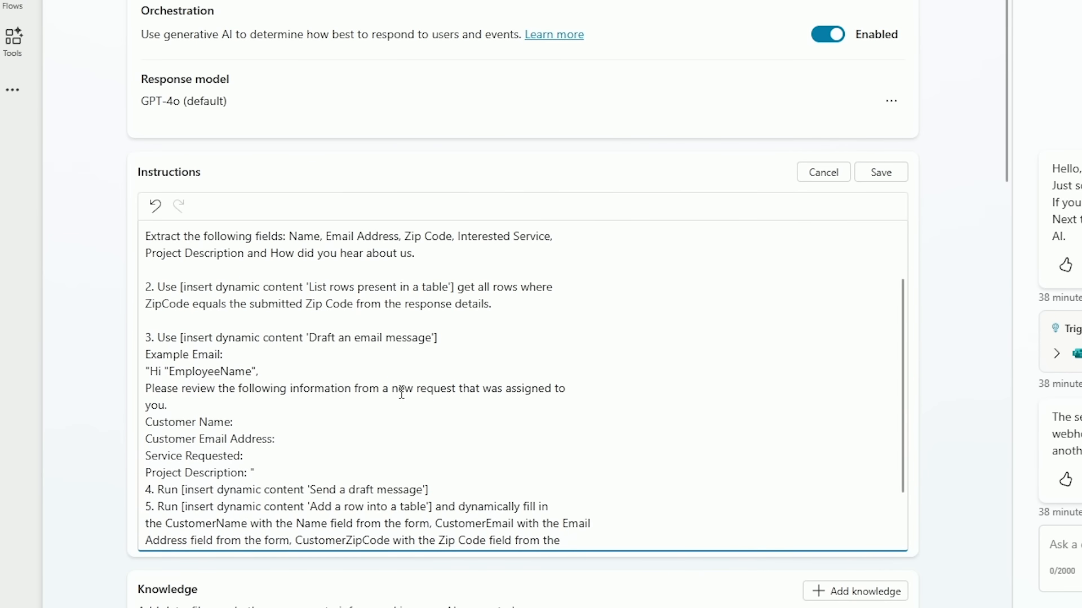
{"action": "left_click", "coordinate": [464, 340]}
{"action": "key", "text": "Return"}
{"action": "scroll", "coordinate": [431, 354], "scroll_direction": "down", "scroll_amount": 3}
{"action": "left_click", "coordinate": [174, 338]}
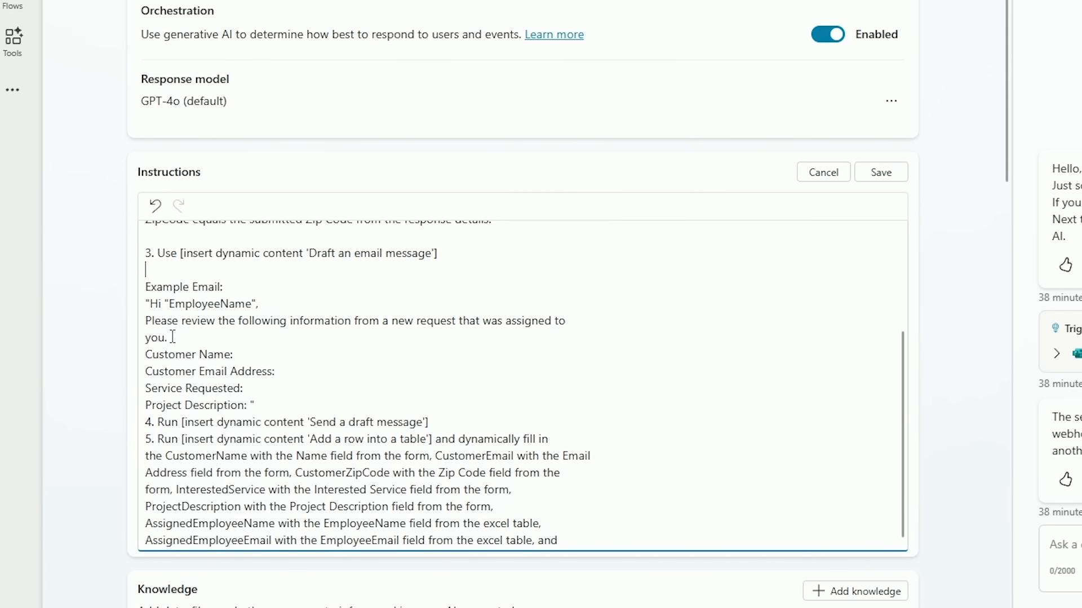
{"action": "key", "text": "Return"}
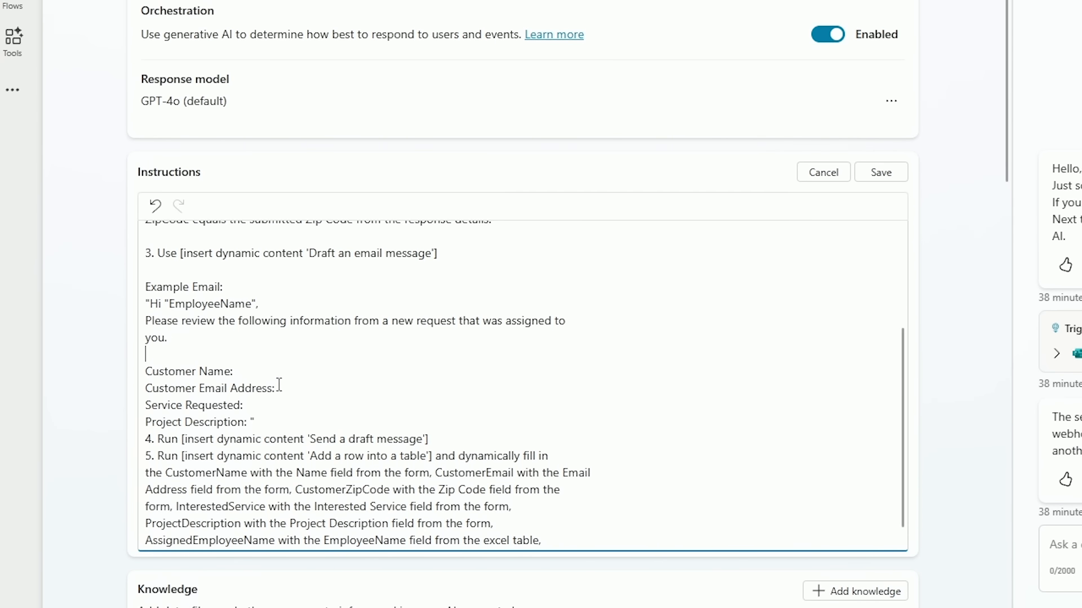
{"action": "left_click", "coordinate": [275, 423]}
{"action": "key", "text": "Return"}
{"action": "scroll", "coordinate": [317, 421], "scroll_direction": "down", "scroll_amount": 1}
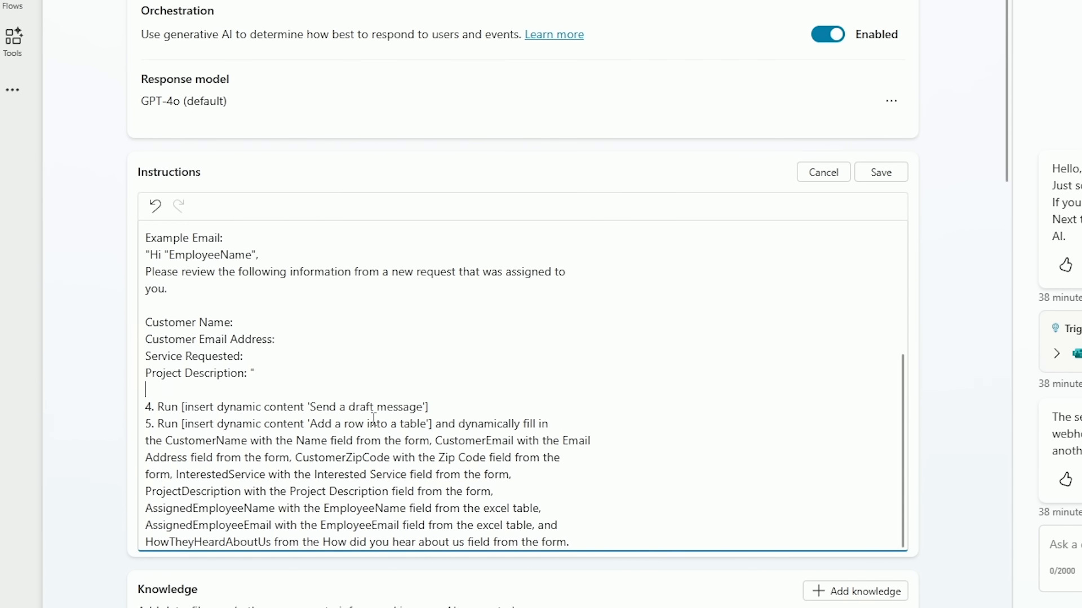
{"action": "scroll", "coordinate": [442, 403], "scroll_direction": "down", "scroll_amount": 2}
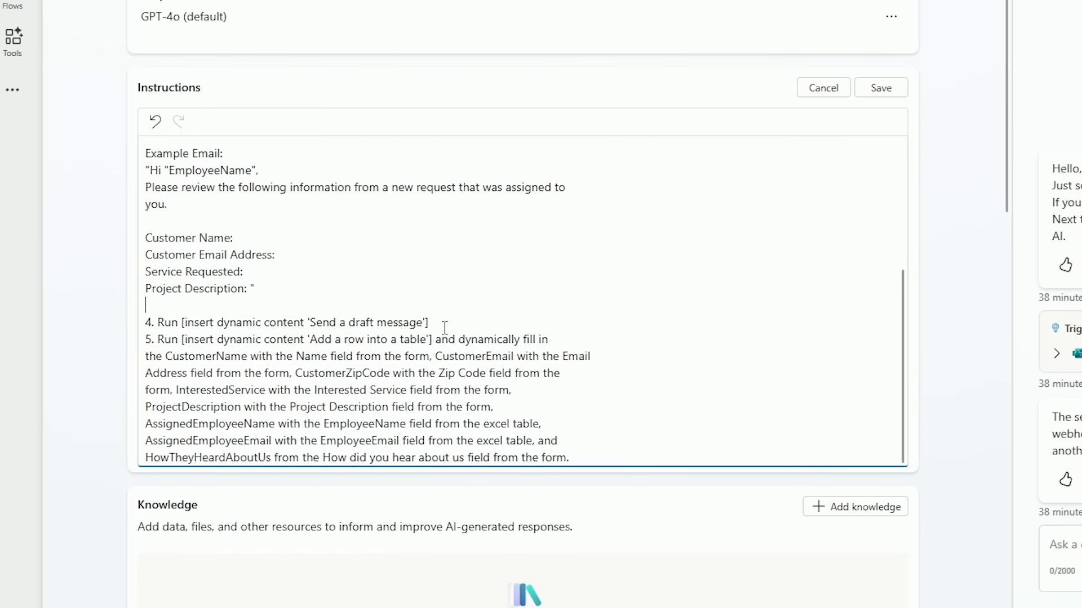
{"action": "left_click", "coordinate": [446, 321]}
{"action": "key", "text": "Return"}
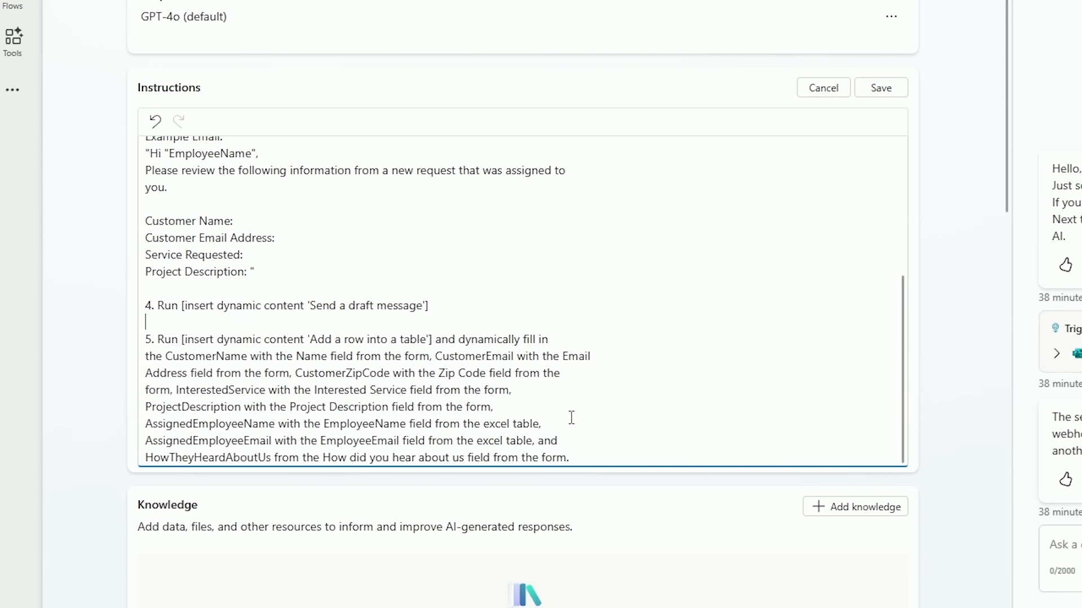
Step: Remove the line breaks within item 5 so it forms one continuous paragraph, and add a new line after it
{"action": "left_click", "coordinate": [569, 340]}
{"action": "key", "text": "Delete"}
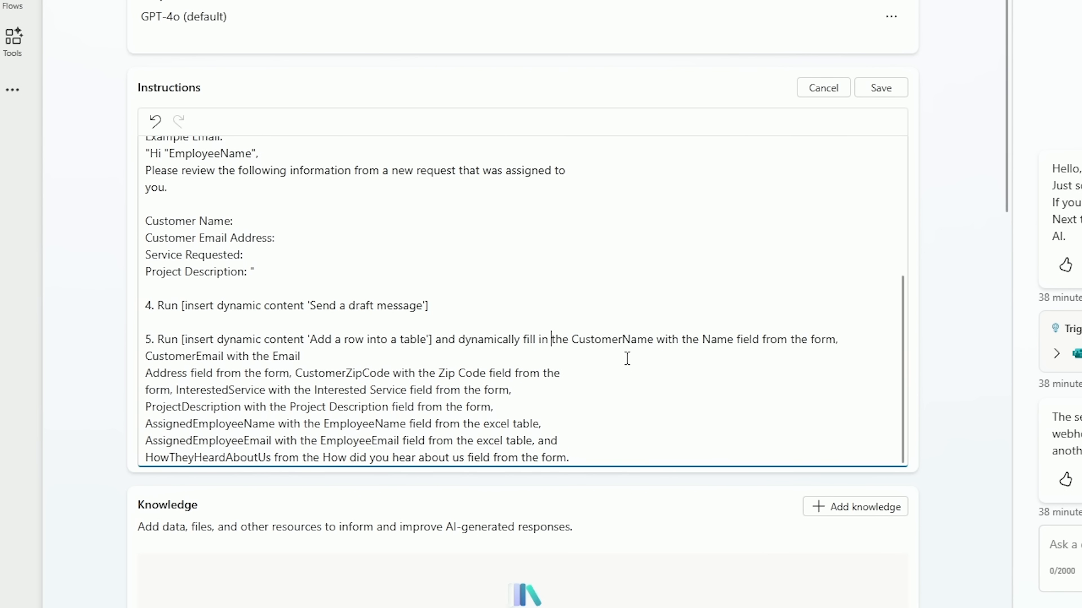
{"action": "left_click", "coordinate": [529, 356]}
{"action": "key", "text": "Delete"}
{"action": "left_click", "coordinate": [724, 359]}
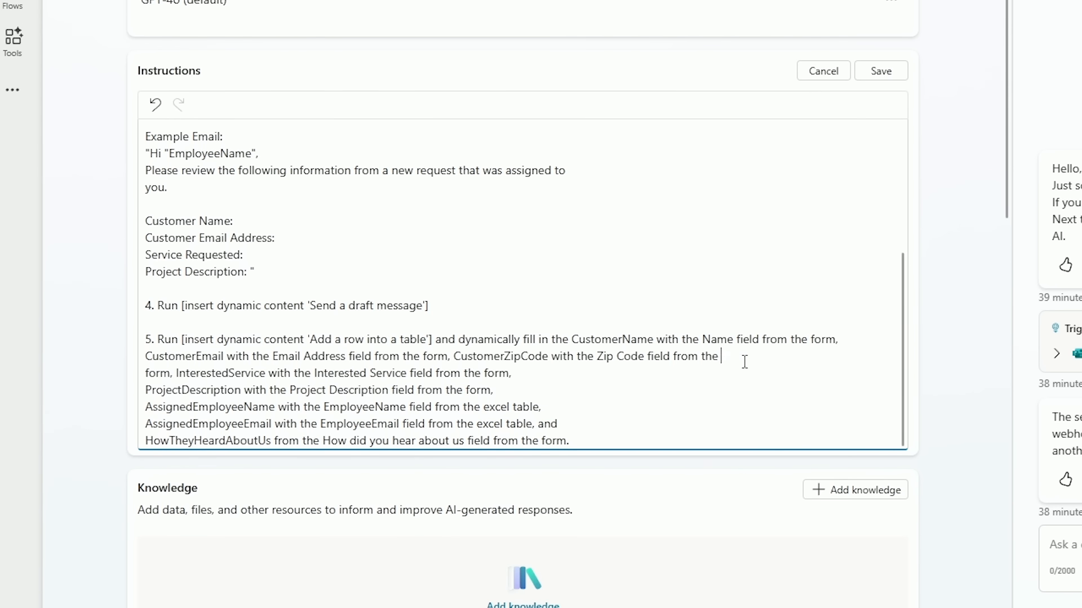
{"action": "key", "text": "Delete"}
{"action": "left_click", "coordinate": [589, 372]}
{"action": "key", "text": "Delete"}
{"action": "left_click", "coordinate": [714, 375]}
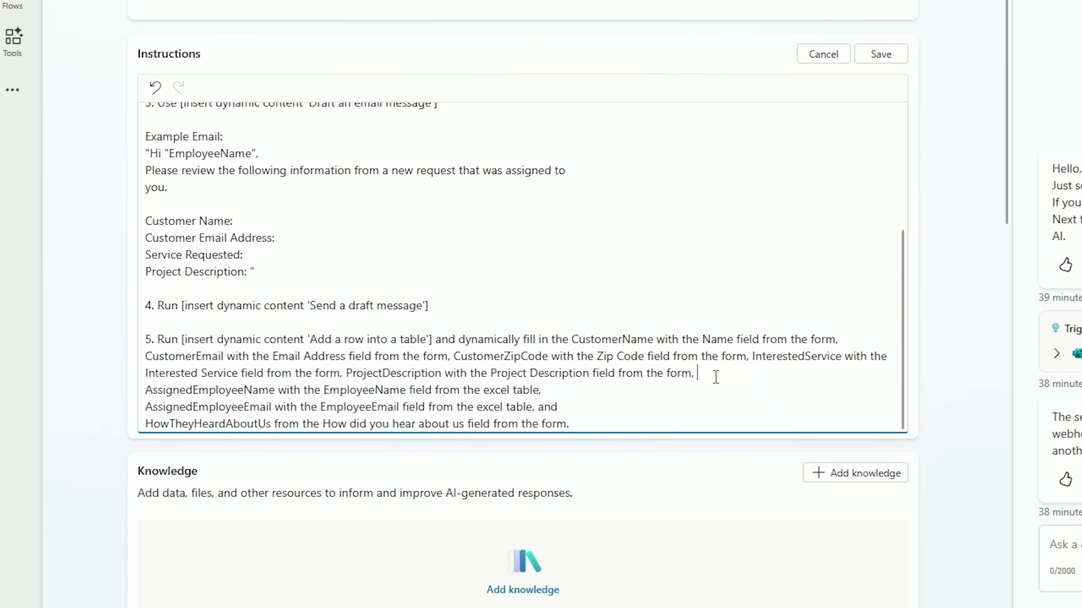
{"action": "key", "text": "Delete"}
{"action": "left_click", "coordinate": [632, 390]}
{"action": "key", "text": "Delete"}
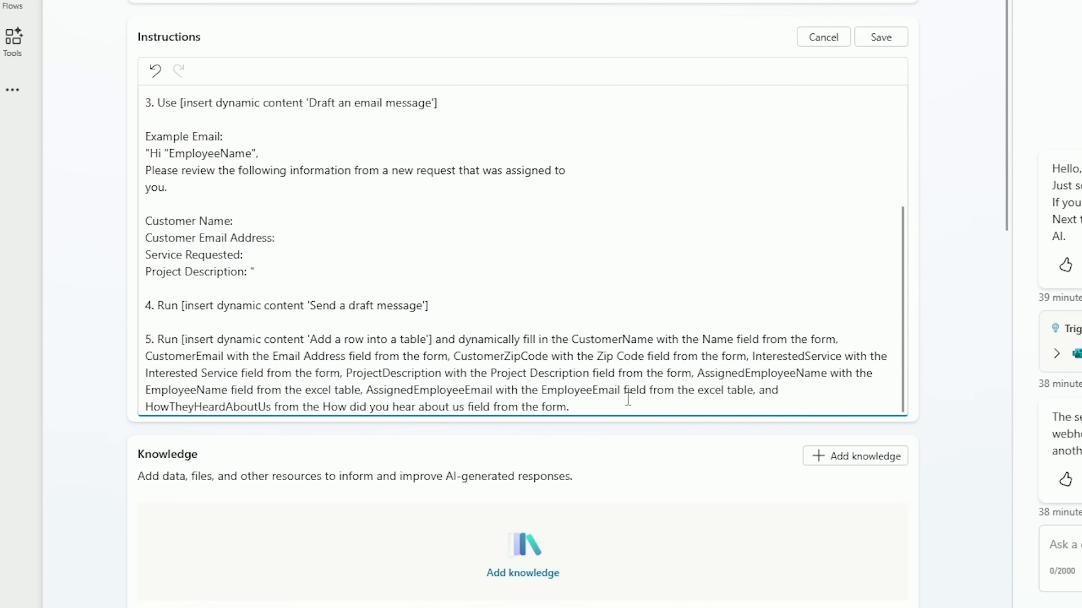
{"action": "left_click", "coordinate": [595, 408]}
{"action": "key", "text": "Return"}
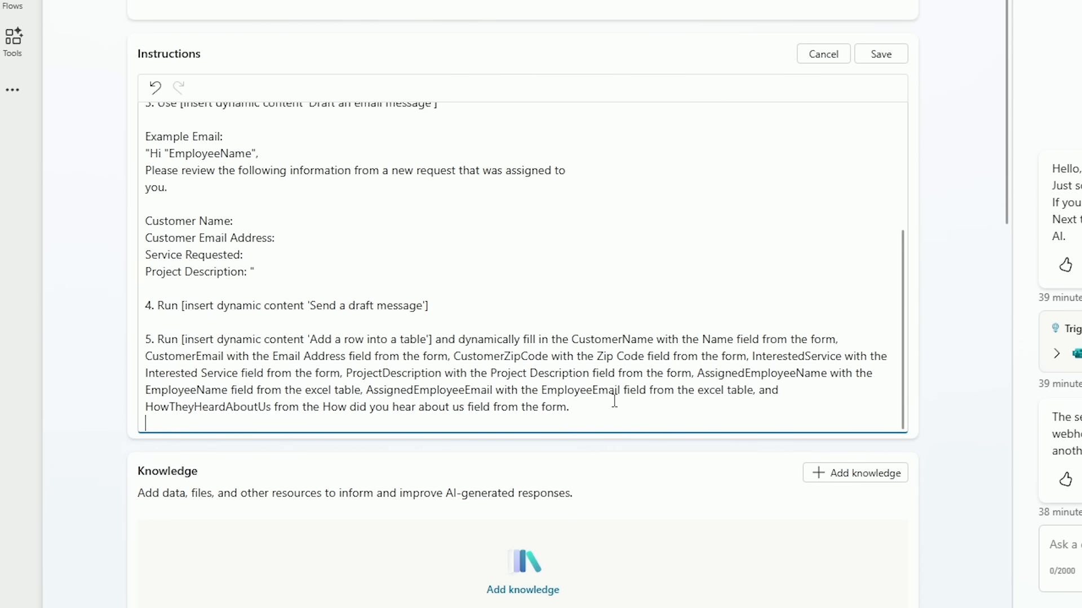
Step: Remove the line breaks within item 1, the fields-to-extract sentence and item 2, and delete the stray quotation mark after "Form Submitted"
{"action": "scroll", "coordinate": [458, 315], "scroll_direction": "up", "scroll_amount": 4}
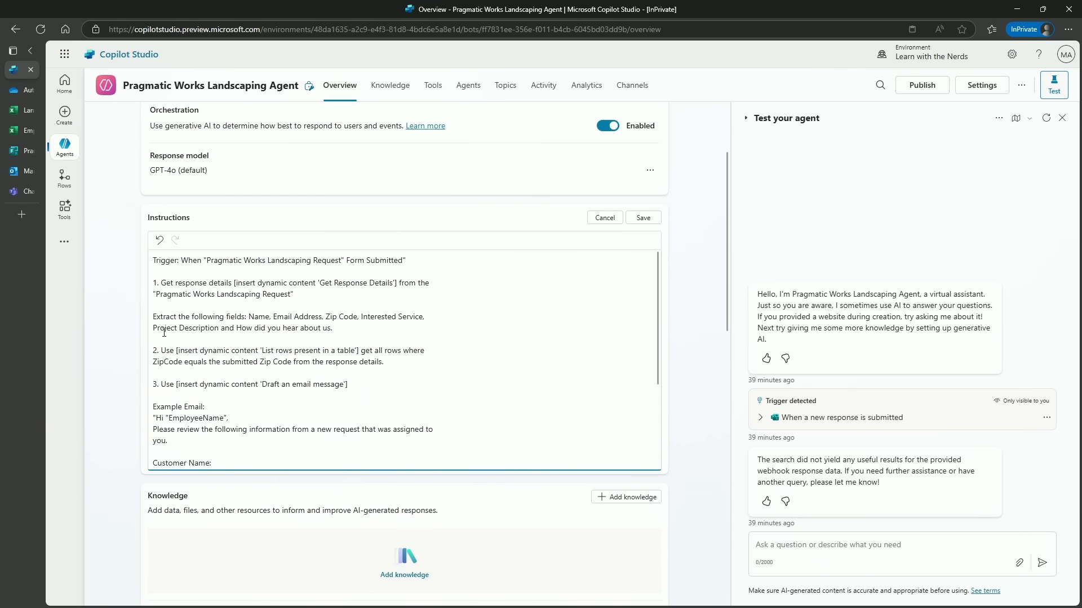
{"action": "left_click", "coordinate": [446, 318]}
{"action": "key", "text": "Delete"}
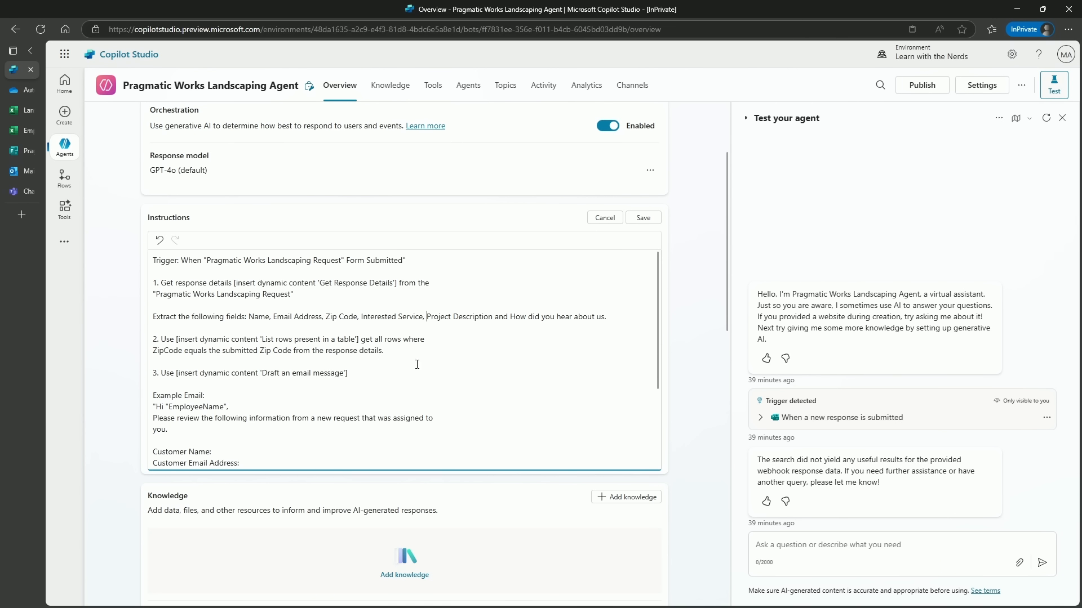
{"action": "left_click", "coordinate": [443, 341]}
{"action": "key", "text": "Delete"}
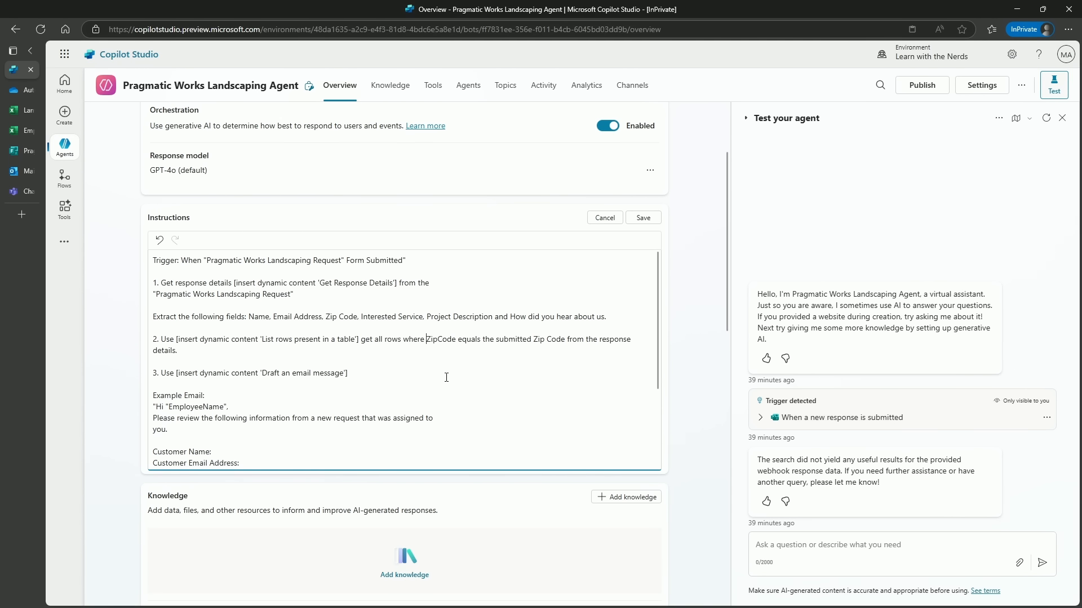
{"action": "key", "text": "Delete"}
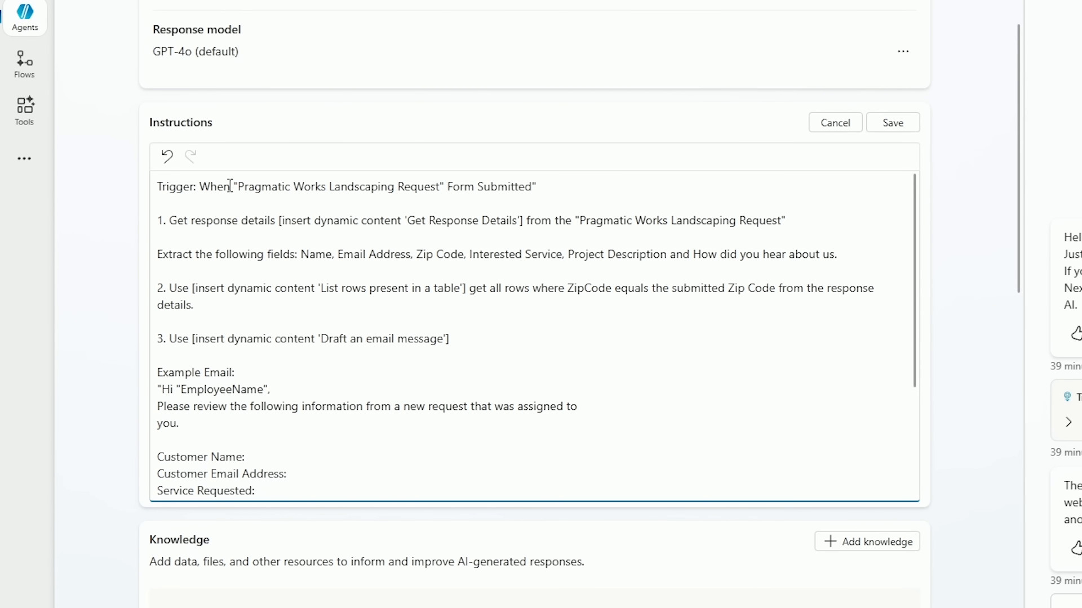
{"action": "left_click", "coordinate": [567, 187]}
{"action": "key", "text": "BackSpace"}
Step: Make the words "Get response details" at the start of item 1 in the instructions bold
{"action": "left_click_drag", "start_coordinate": [168, 221], "coordinate": [280, 219]}
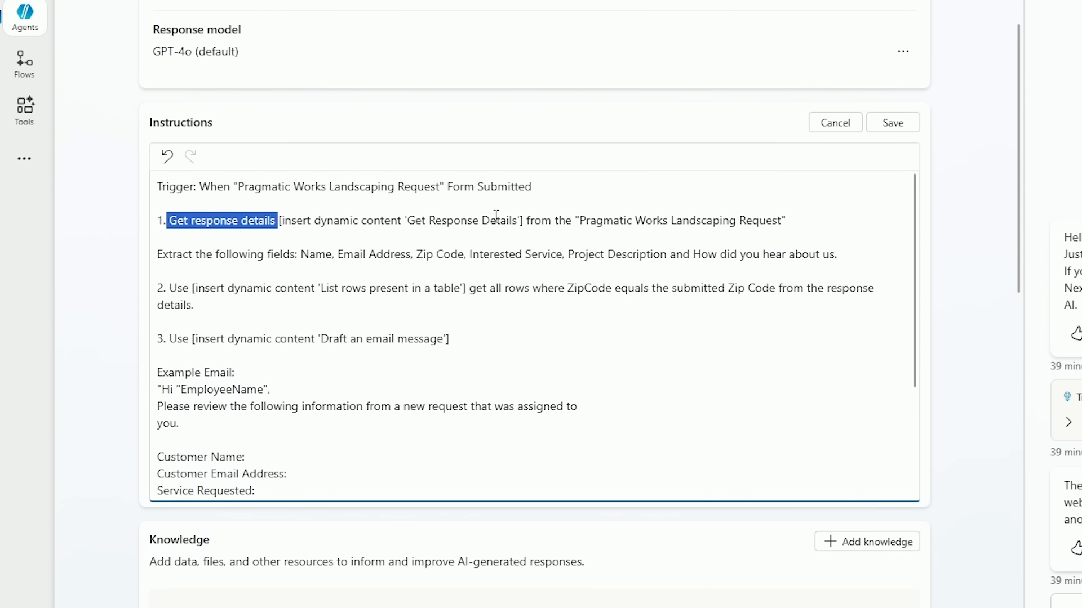
{"action": "key", "text": "ctrl+b"}
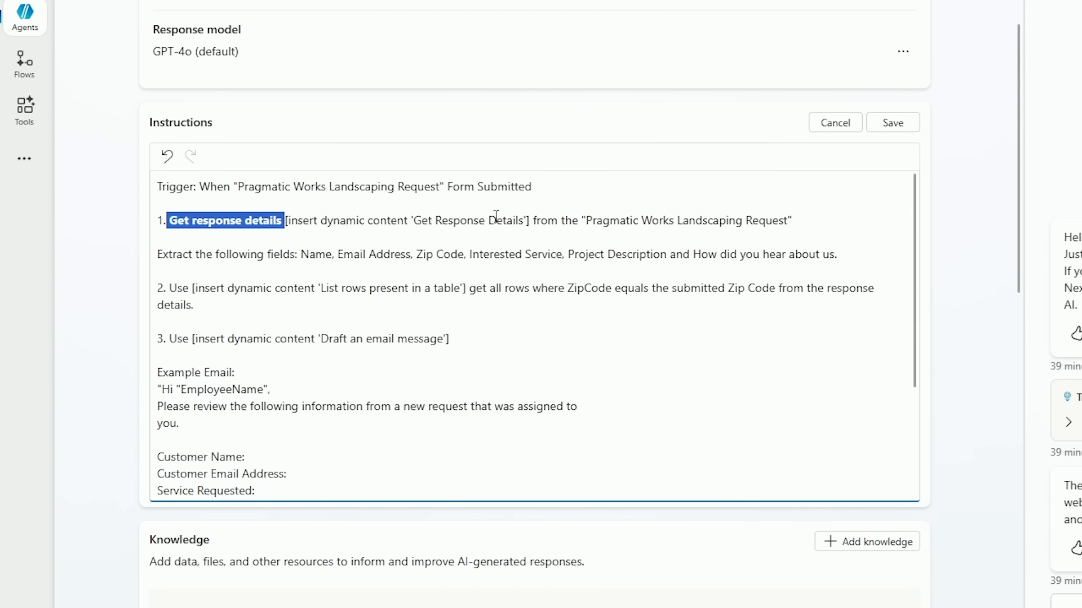
{"action": "left_click", "coordinate": [453, 224]}
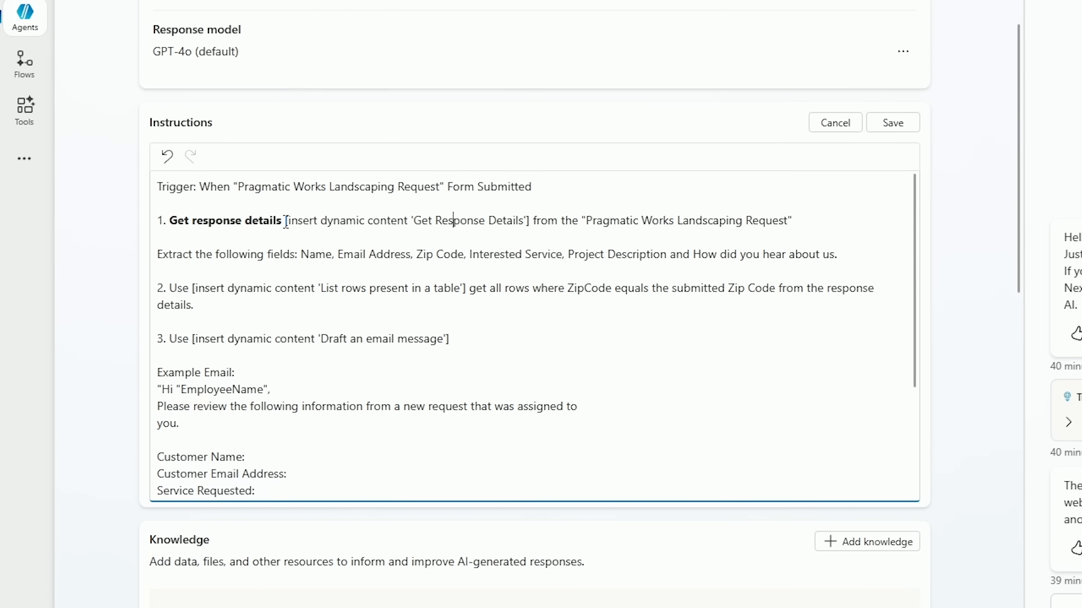
Step: Replace the bracketed dynamic-content placeholder in item 1 with a reference to the Get response details tool
{"action": "left_click_drag", "start_coordinate": [284, 220], "coordinate": [533, 225]}
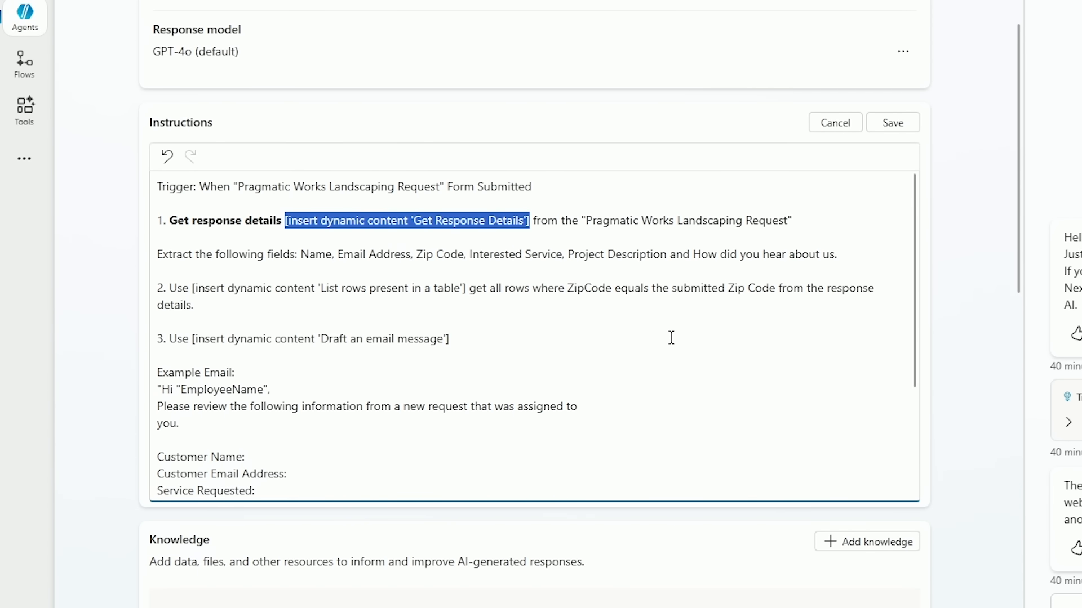
{"action": "key", "text": "Delete"}
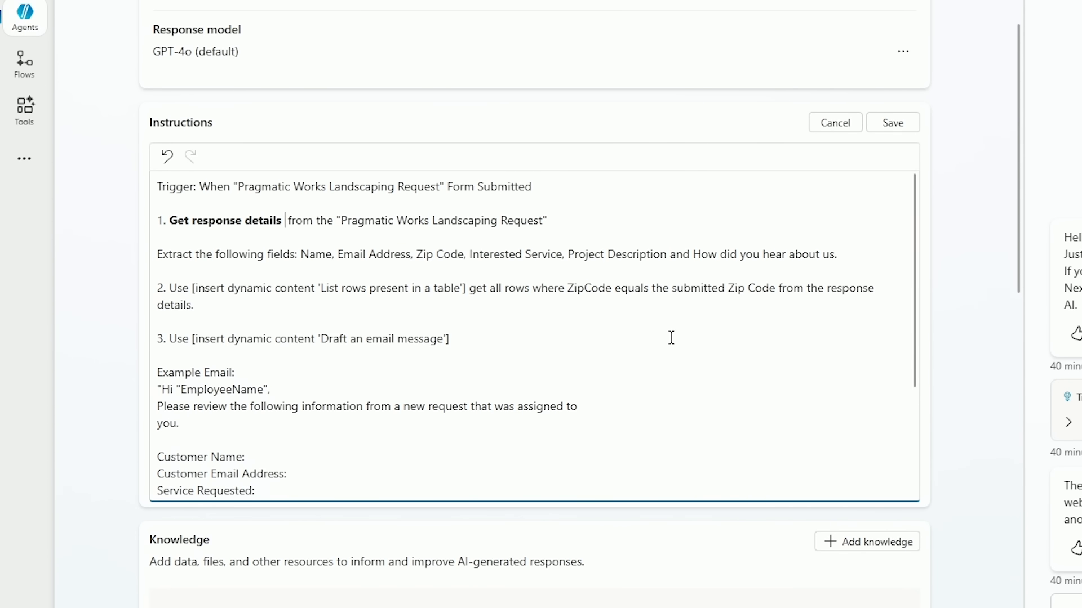
{"action": "type", "text": "/"}
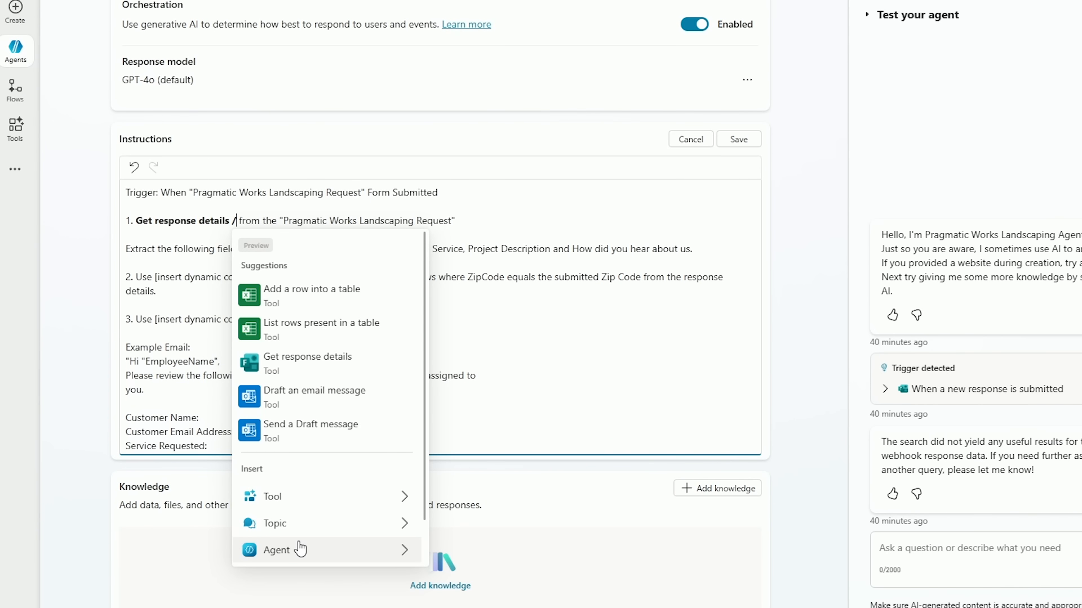
{"action": "scroll", "coordinate": [309, 541], "scroll_direction": "down", "scroll_amount": 2}
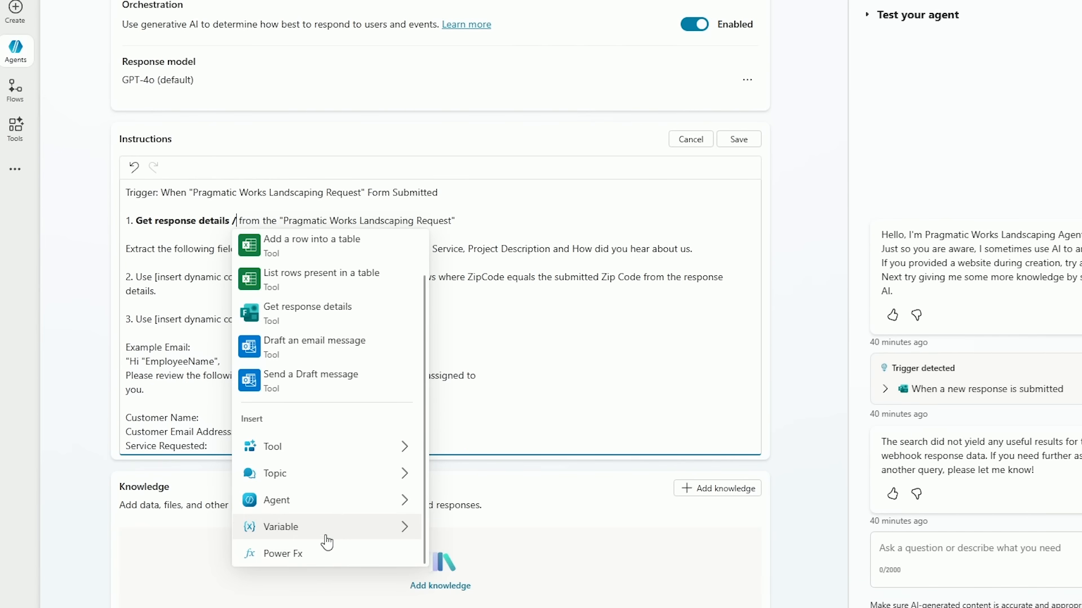
{"action": "scroll", "coordinate": [322, 566], "scroll_direction": "up", "scroll_amount": 2}
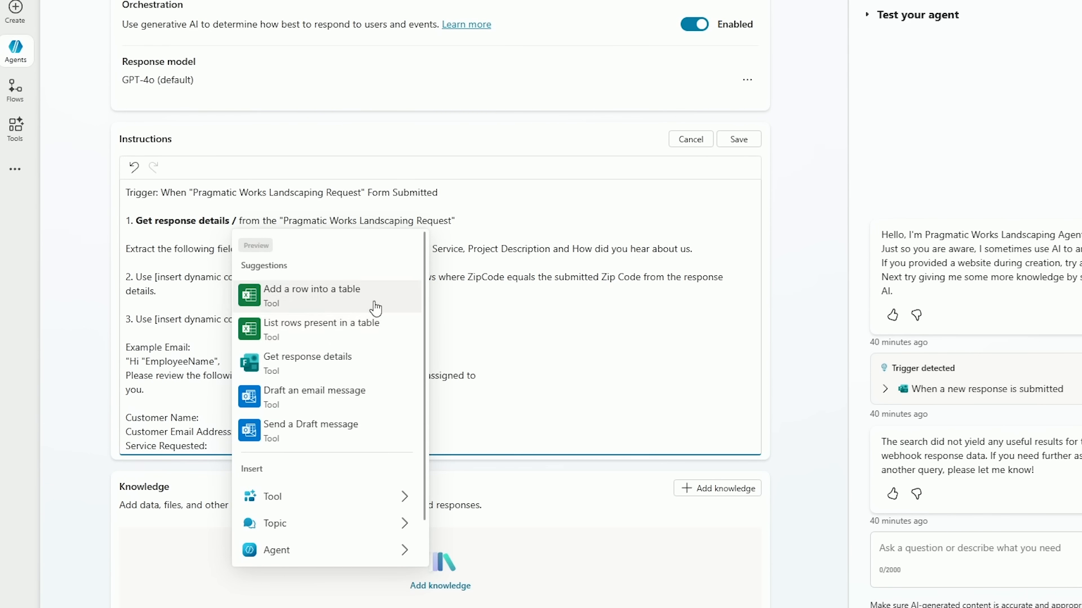
{"action": "left_click", "coordinate": [353, 371]}
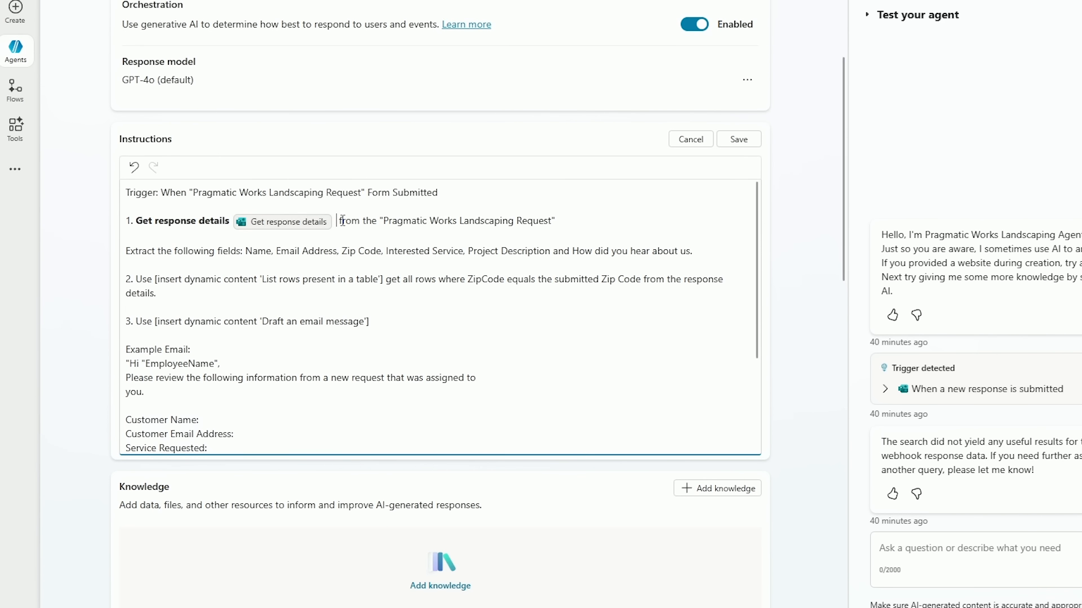
{"action": "left_click", "coordinate": [620, 219]}
Step: Replace item 2's bracketed placeholder with the List rows present in a table tool and remove the extra space after it
{"action": "left_click_drag", "start_coordinate": [156, 279], "coordinate": [385, 285]}
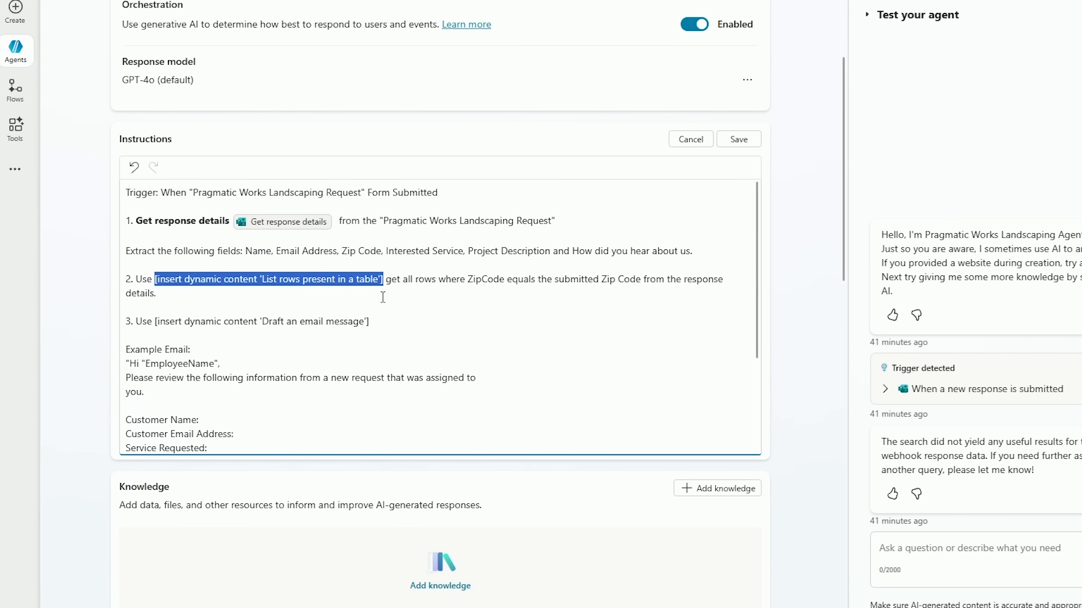
{"action": "key", "text": "BackSpace"}
{"action": "type", "text": "/"}
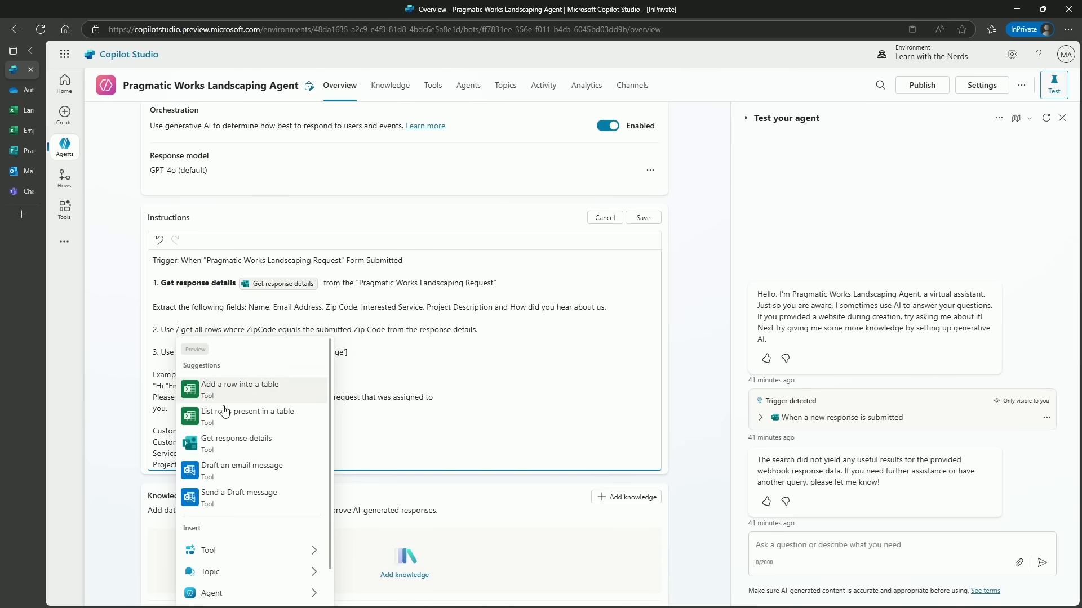
{"action": "left_click", "coordinate": [225, 411]}
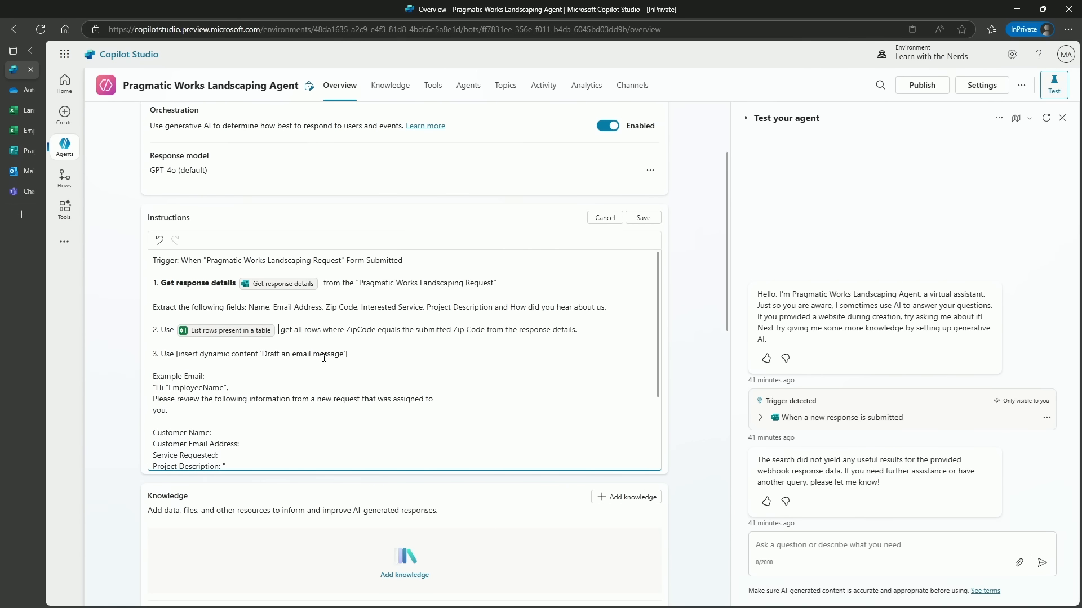
{"action": "key", "text": "Delete"}
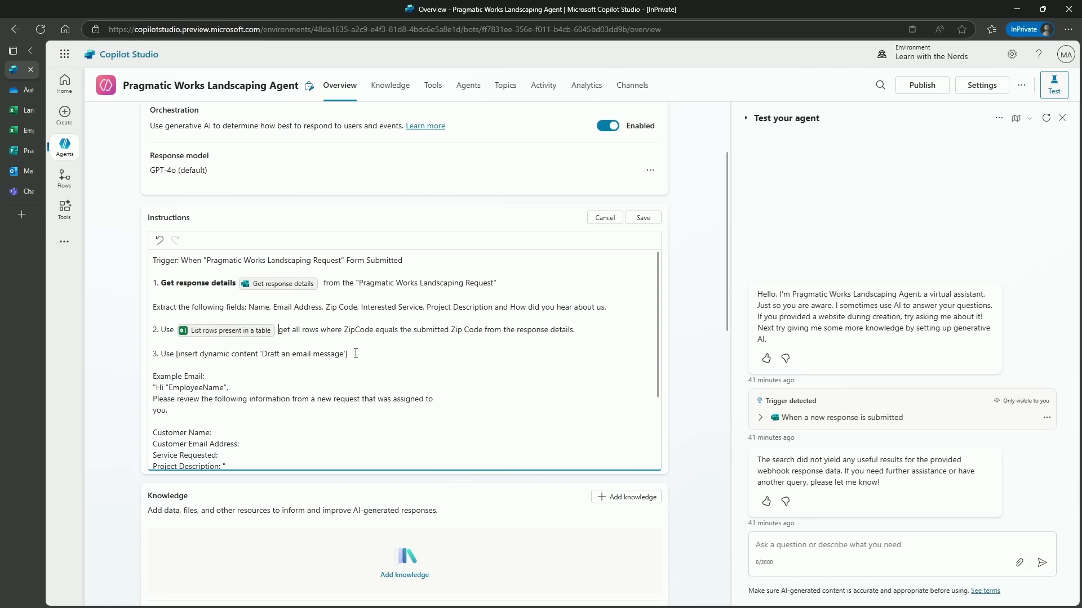
Step: Replace the bracketed placeholder in item 3 with a reference to the Draft an email message tool
{"action": "left_click_drag", "start_coordinate": [355, 353], "coordinate": [177, 354]}
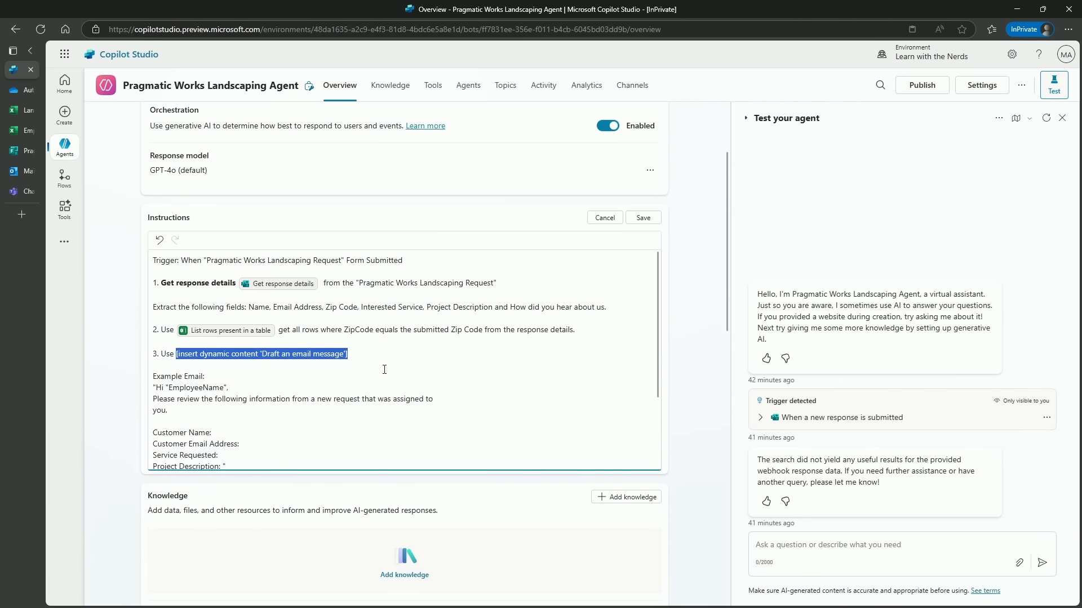
{"action": "key", "text": "BackSpace"}
{"action": "type", "text": "/"}
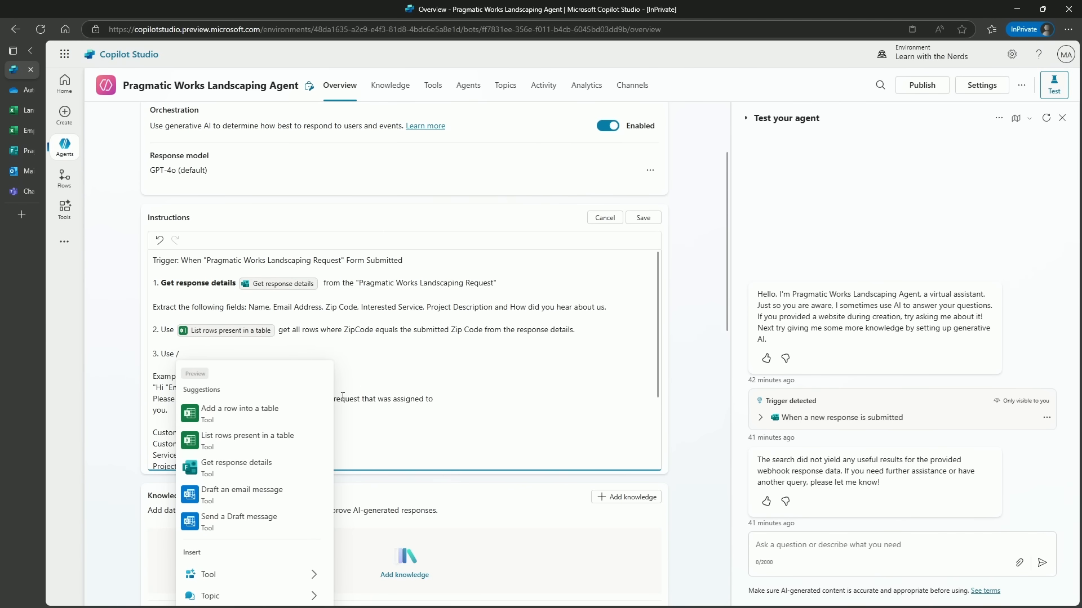
{"action": "left_click", "coordinate": [217, 496]}
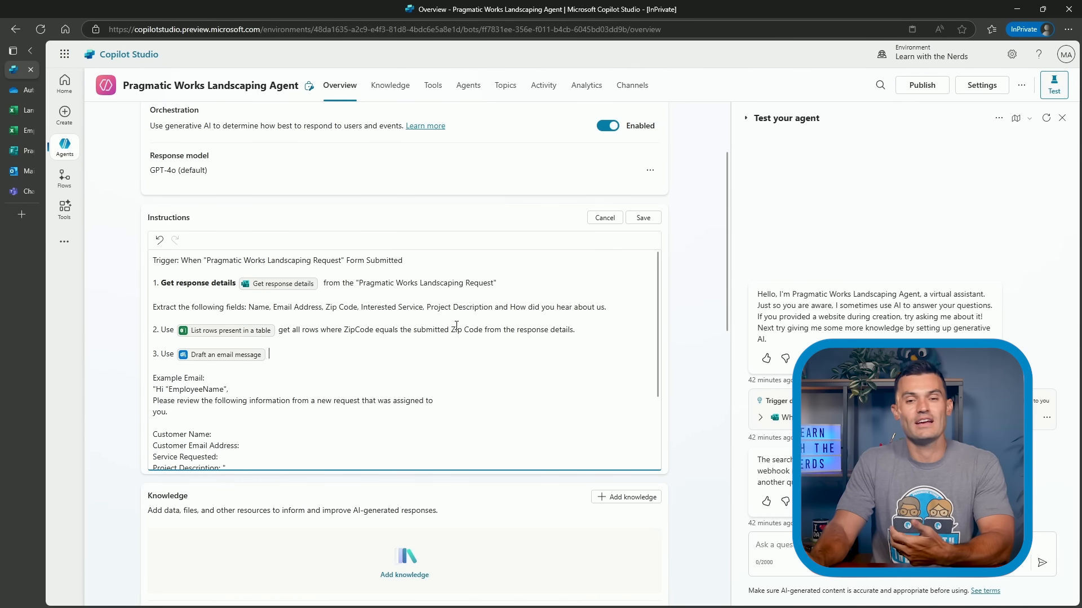
Step: Remove the line break before "you." so the example email's opening sentence runs on one line
{"action": "scroll", "coordinate": [464, 312], "scroll_direction": "down", "scroll_amount": 1}
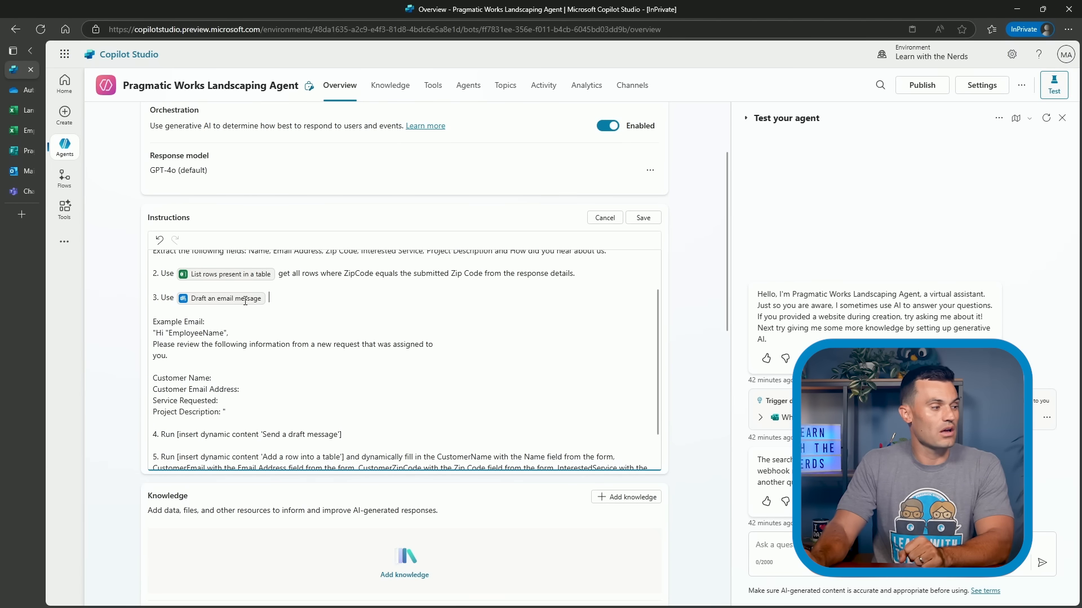
{"action": "scroll", "coordinate": [376, 391], "scroll_direction": "down", "scroll_amount": 1}
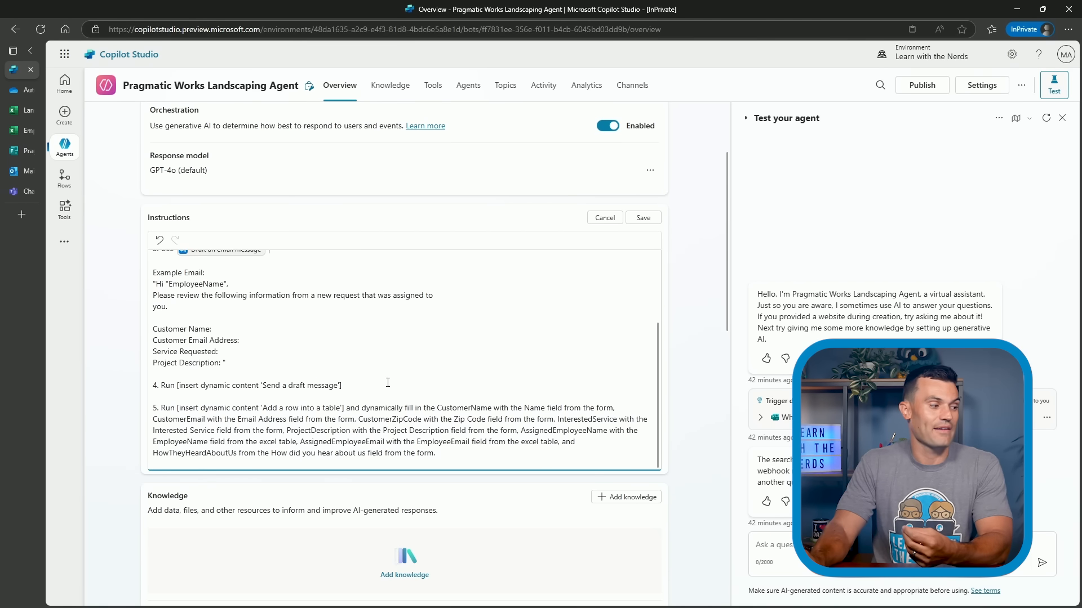
{"action": "scroll", "coordinate": [304, 399], "scroll_direction": "up", "scroll_amount": 2}
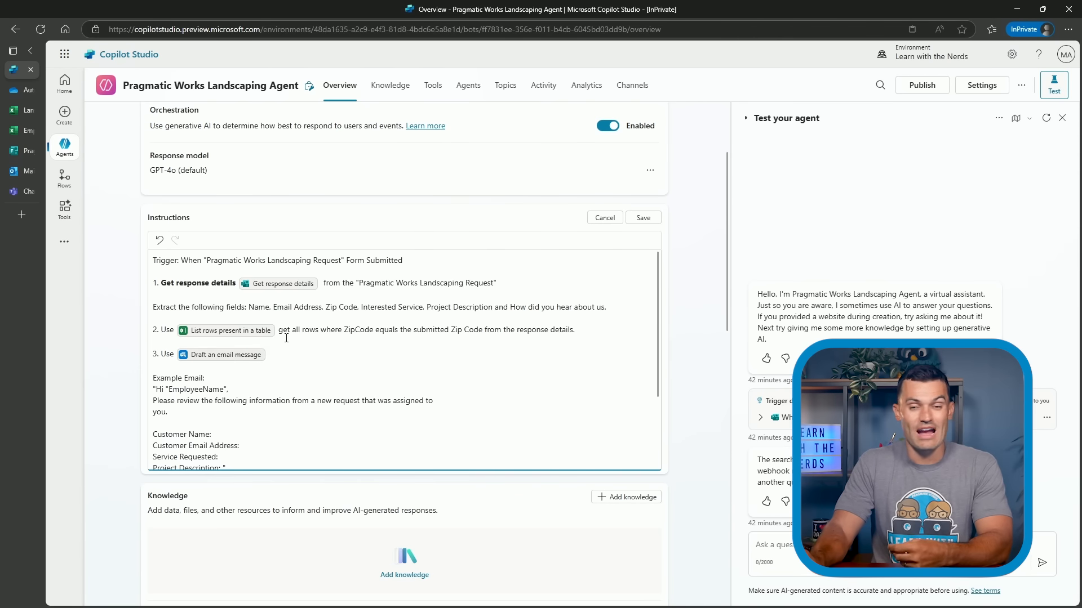
{"action": "scroll", "coordinate": [286, 338], "scroll_direction": "down", "scroll_amount": 3}
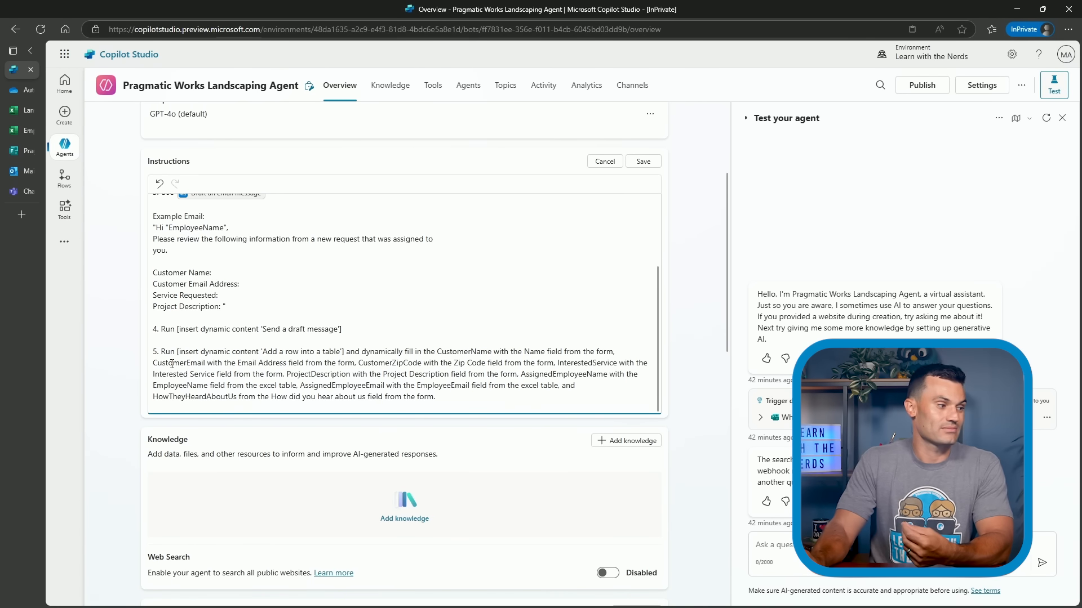
{"action": "scroll", "coordinate": [372, 336], "scroll_direction": "up", "scroll_amount": 2}
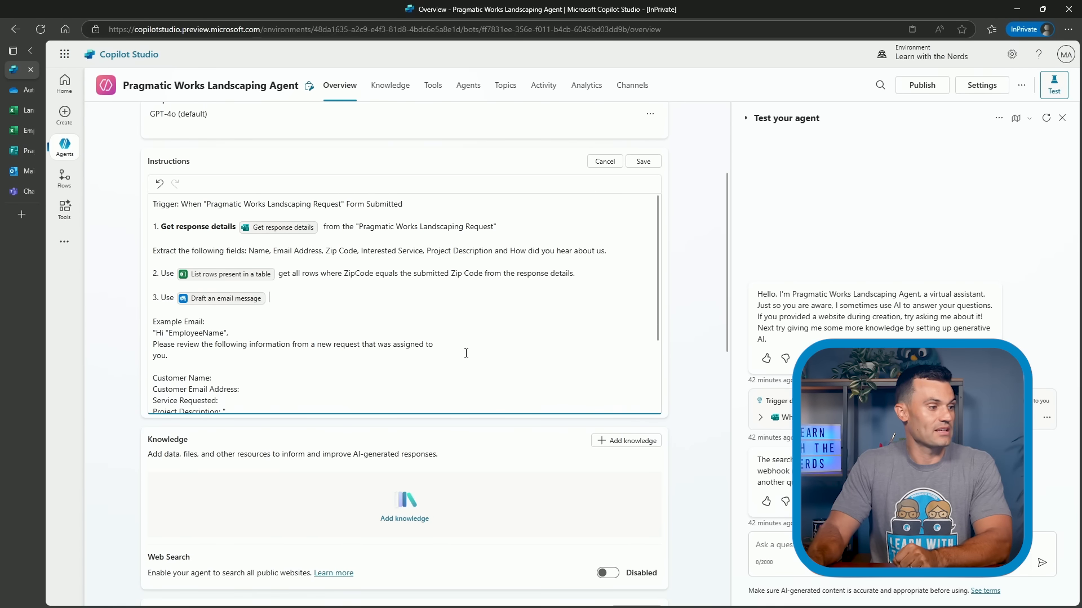
{"action": "key", "text": "Delete"}
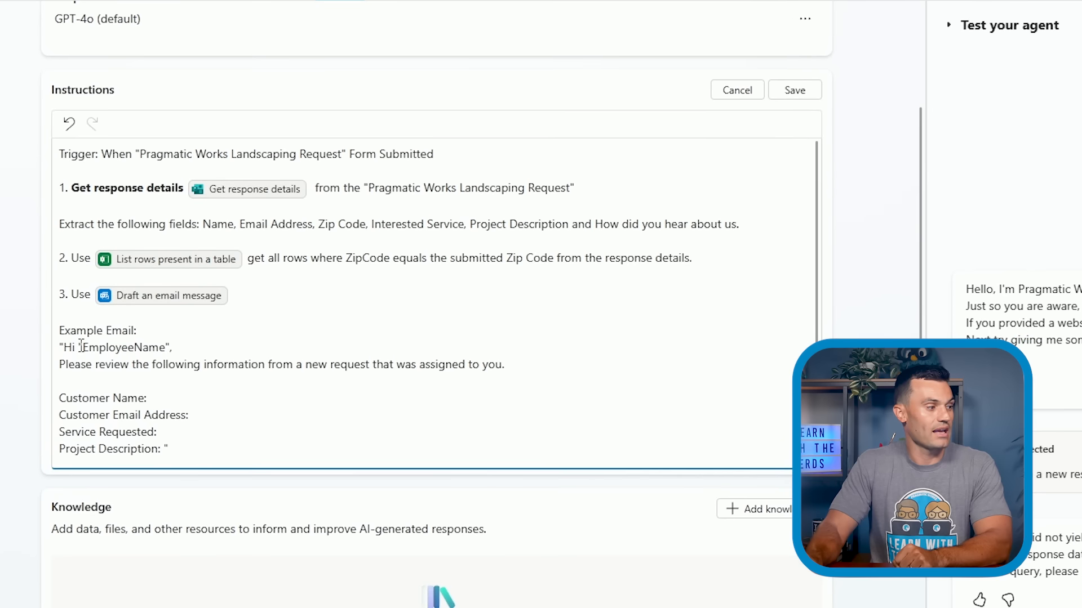
{"action": "left_click_drag", "start_coordinate": [163, 333], "coordinate": [180, 332]}
{"action": "left_click_drag", "start_coordinate": [101, 346], "coordinate": [169, 348]}
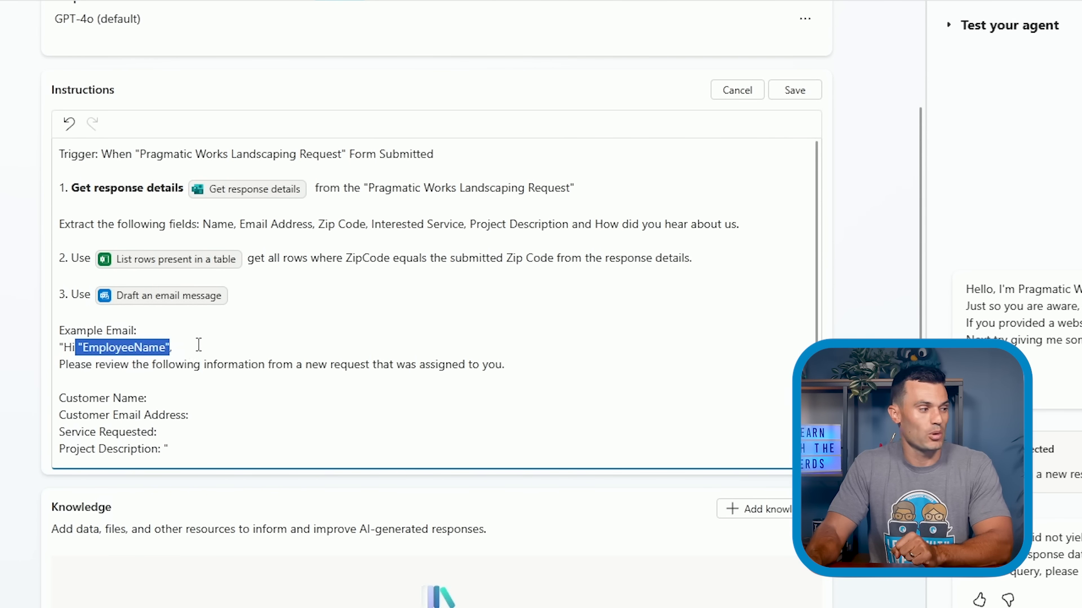
{"action": "left_click", "coordinate": [208, 366]}
Step: Replace the bracketed placeholder in item 4 with a reference to the Send a Draft message tool
{"action": "scroll", "coordinate": [220, 338], "scroll_direction": "down", "scroll_amount": 3}
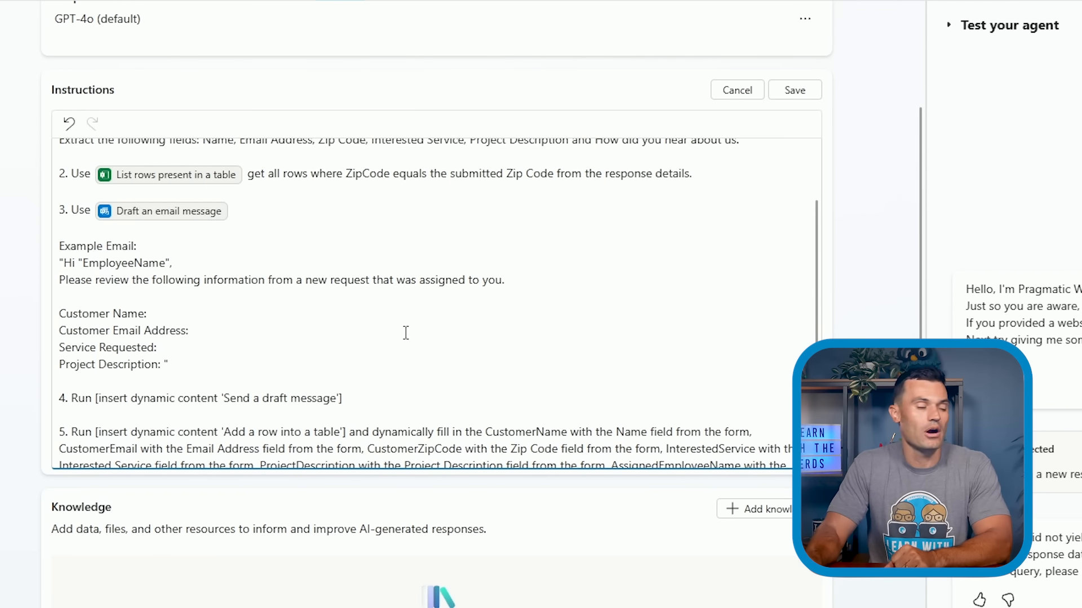
{"action": "scroll", "coordinate": [190, 333], "scroll_direction": "down", "scroll_amount": 1}
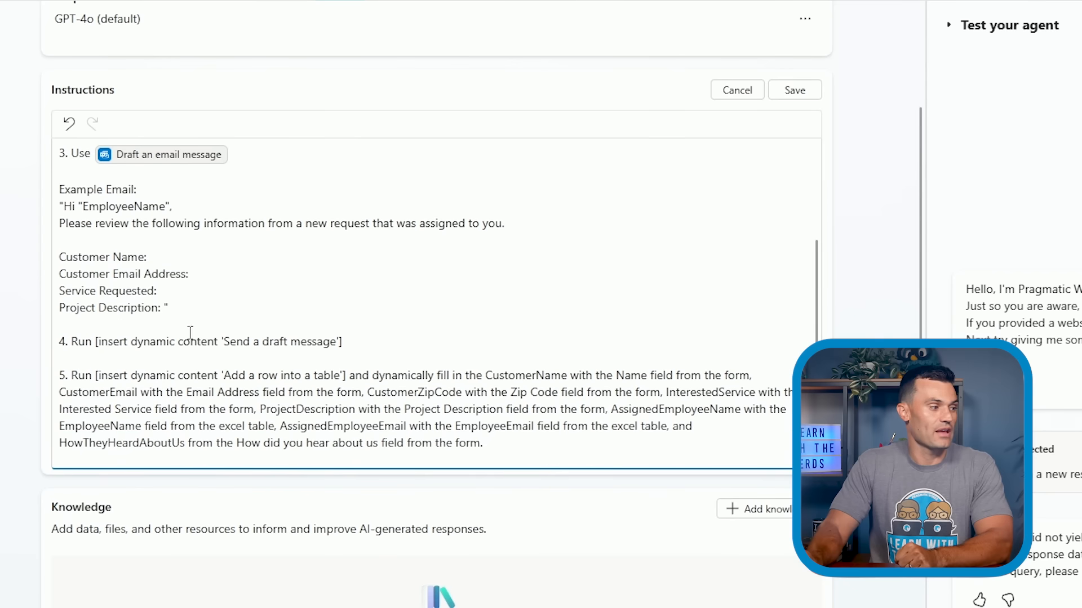
{"action": "left_click_drag", "start_coordinate": [344, 341], "coordinate": [95, 340]}
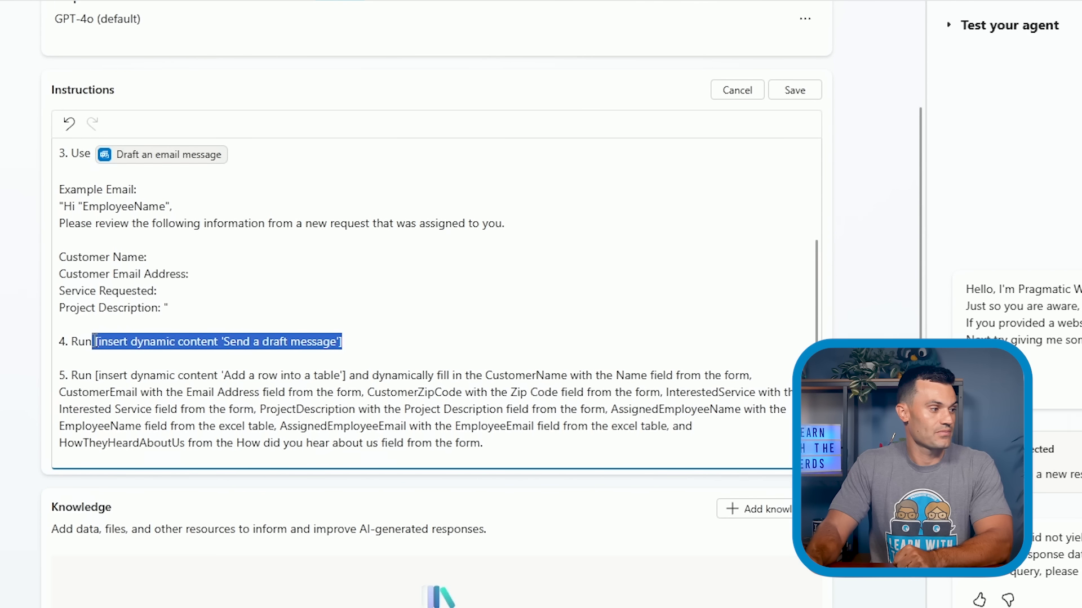
{"action": "key", "text": "BackSpace"}
{"action": "type", "text": "/"}
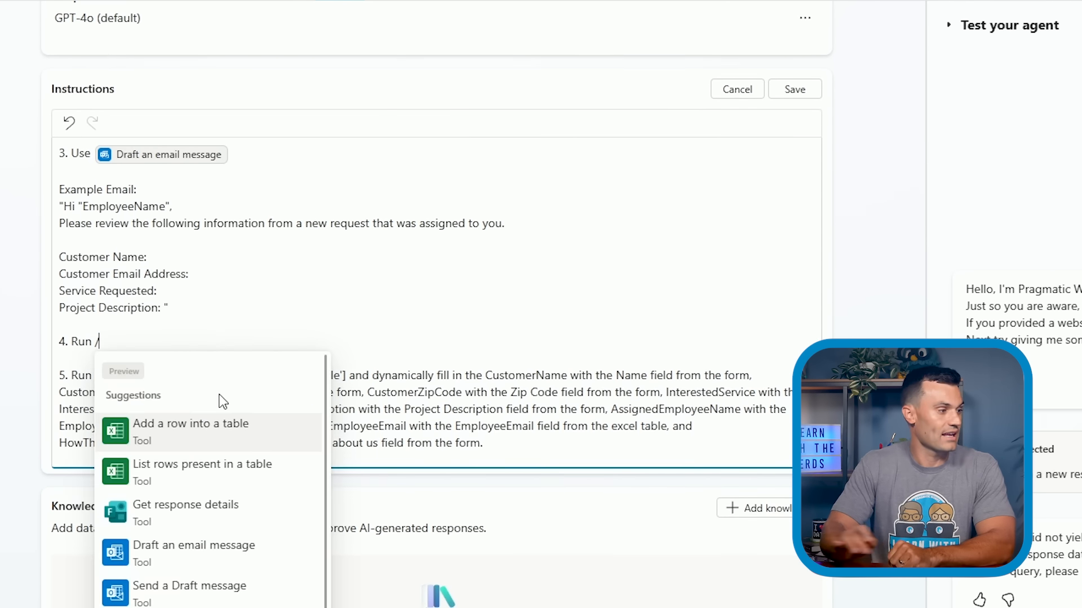
{"action": "left_click", "coordinate": [194, 599]}
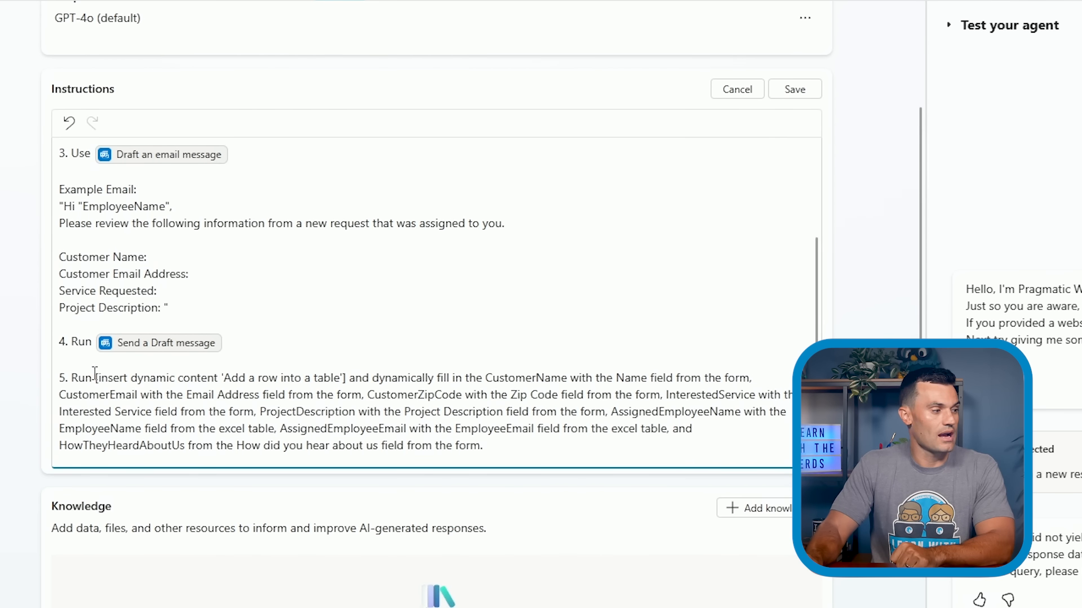
Step: Replace the bracketed placeholder in item 5 with a reference to the Add a row into a table tool
{"action": "left_click_drag", "start_coordinate": [93, 378], "coordinate": [349, 379]}
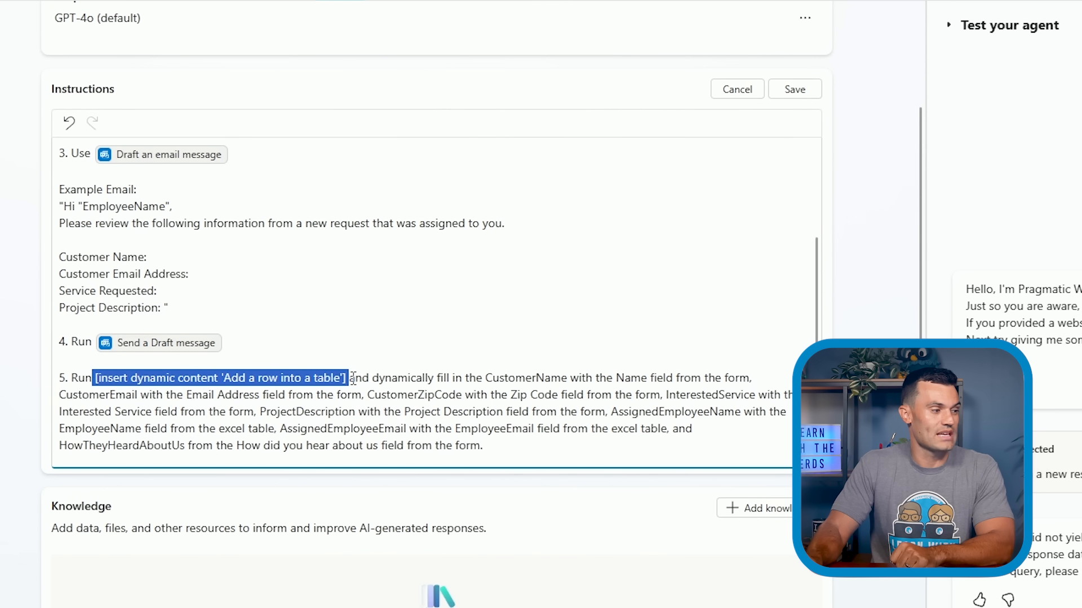
{"action": "key", "text": "BackSpace"}
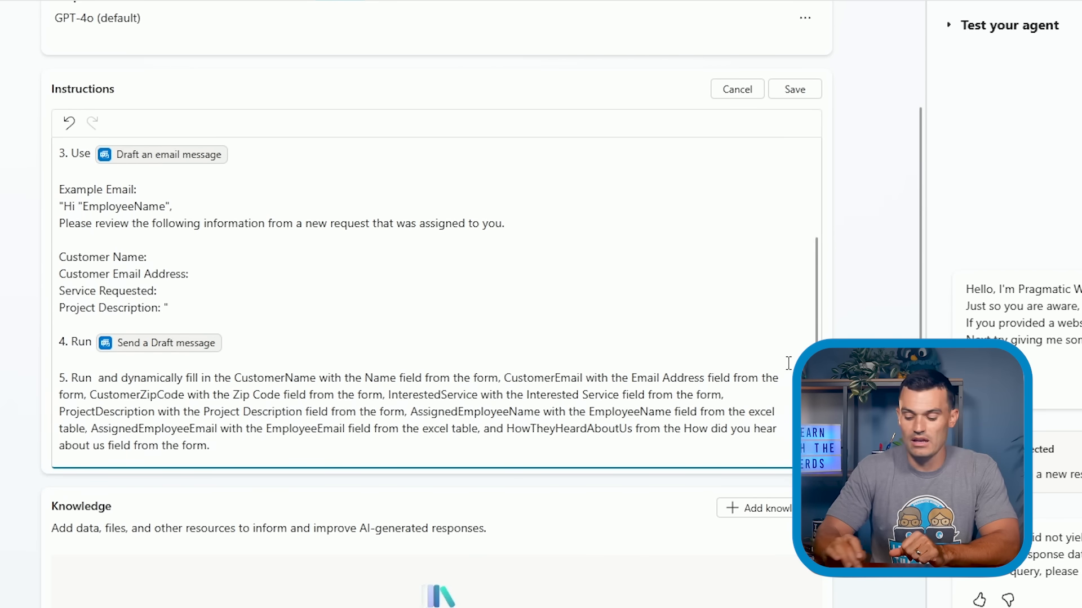
{"action": "key", "text": "Right"}
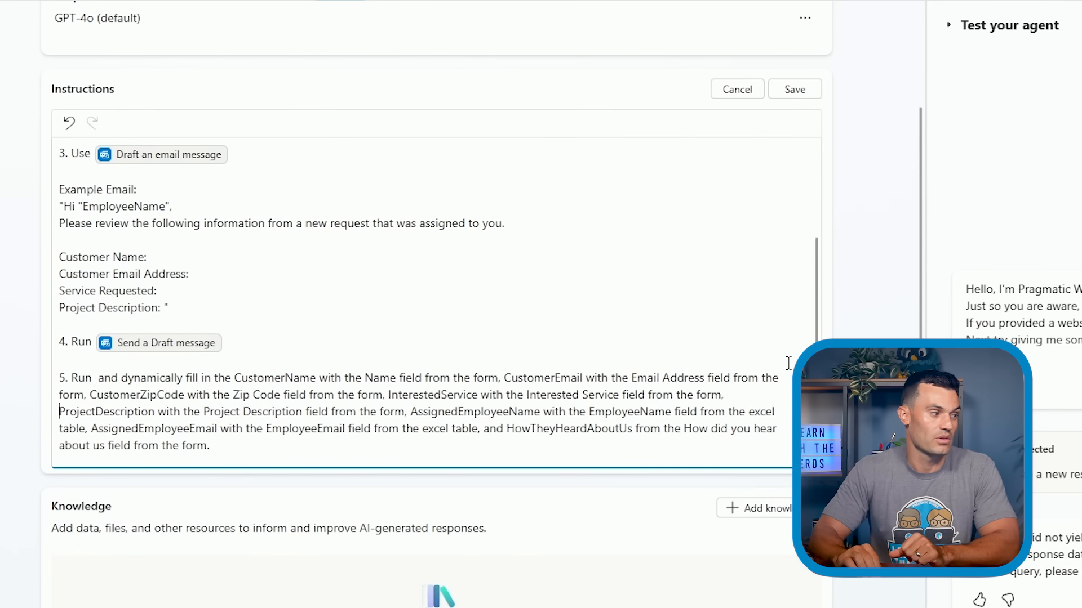
{"action": "key", "text": "Left"}
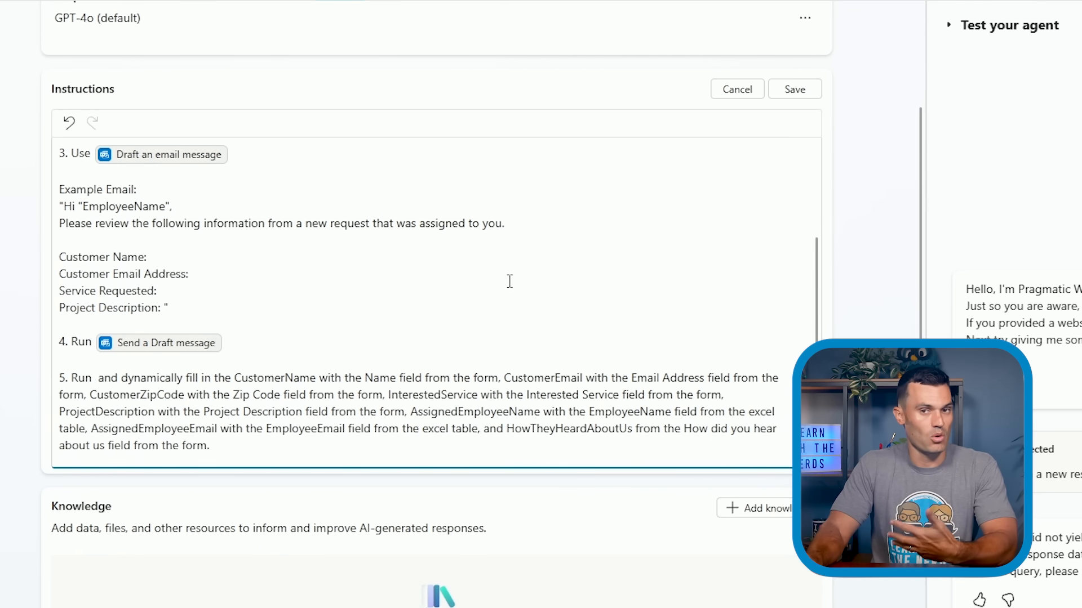
{"action": "left_click", "coordinate": [93, 380]}
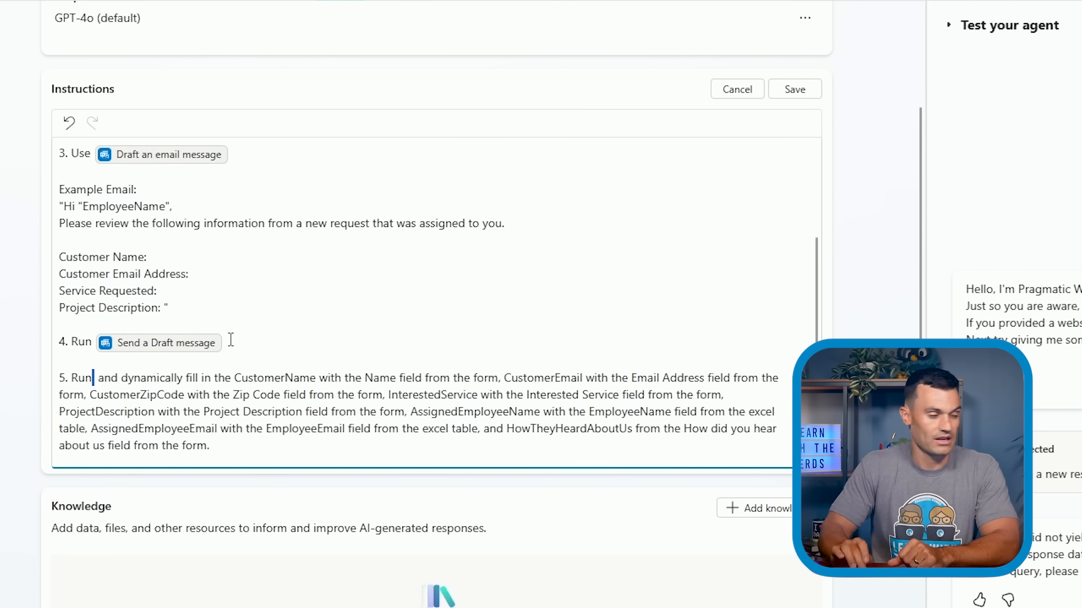
{"action": "type", "text": "/"}
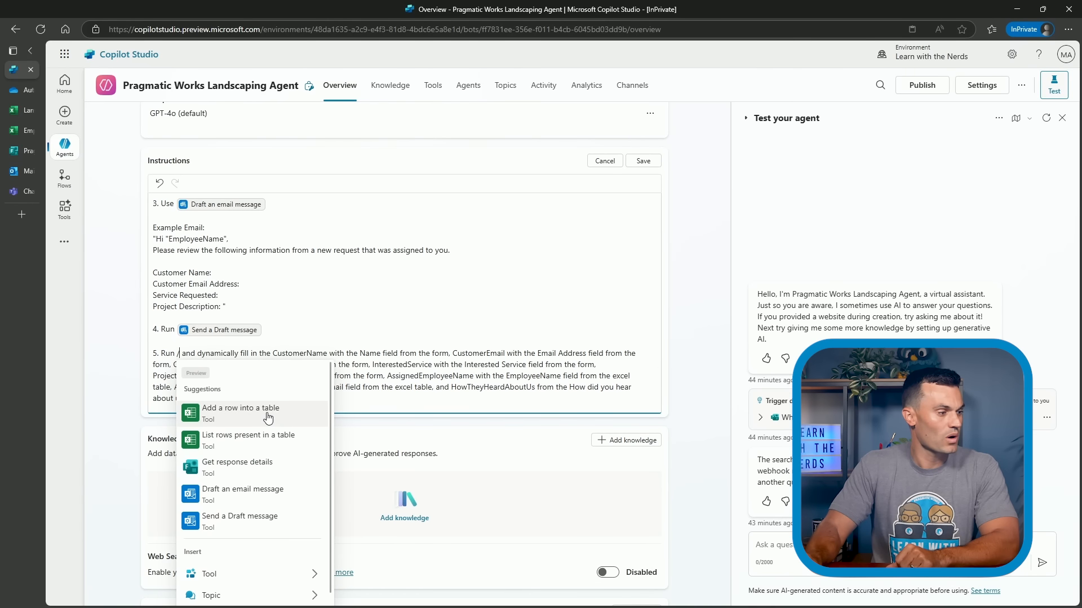
{"action": "left_click", "coordinate": [268, 417]}
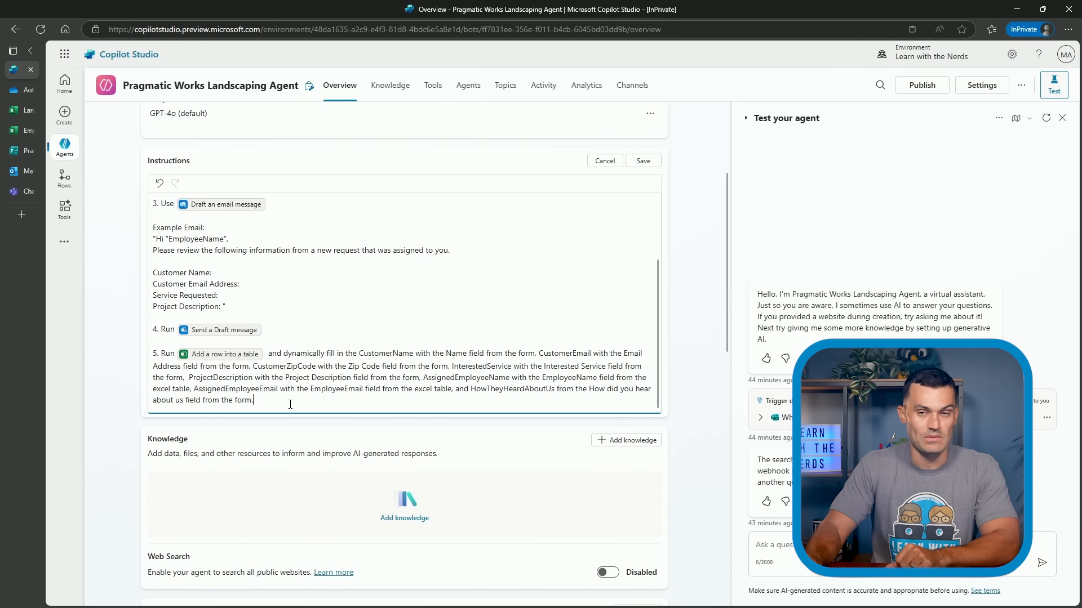
Step: Review the agent's instructions from the form trigger through item 5 and save them
{"action": "scroll", "coordinate": [312, 308], "scroll_direction": "up", "scroll_amount": 3}
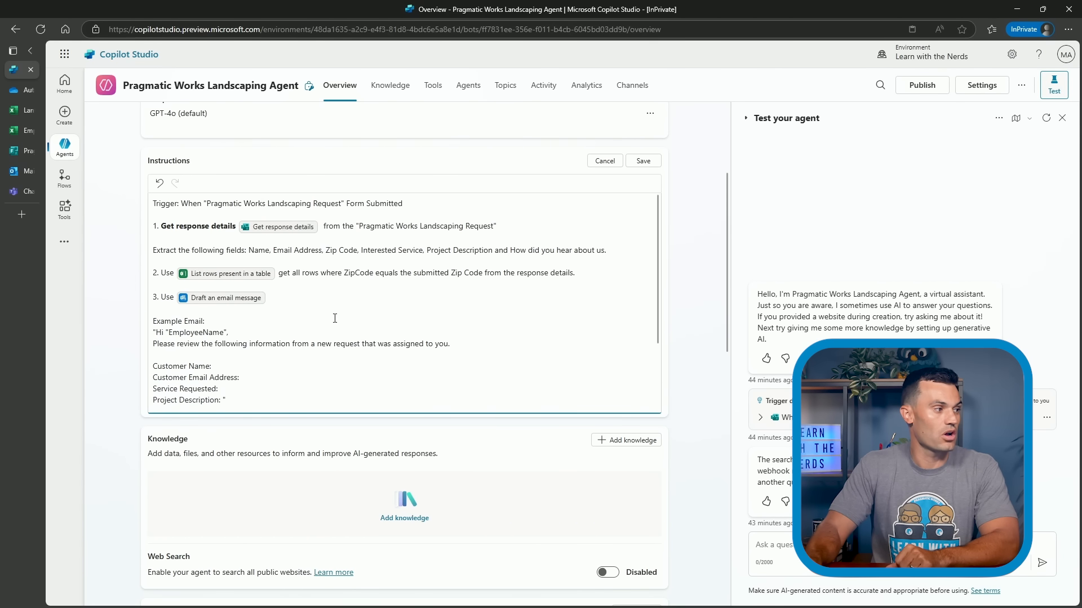
{"action": "scroll", "coordinate": [333, 316], "scroll_direction": "down", "scroll_amount": 3}
{"action": "scroll", "coordinate": [334, 321], "scroll_direction": "up", "scroll_amount": 3}
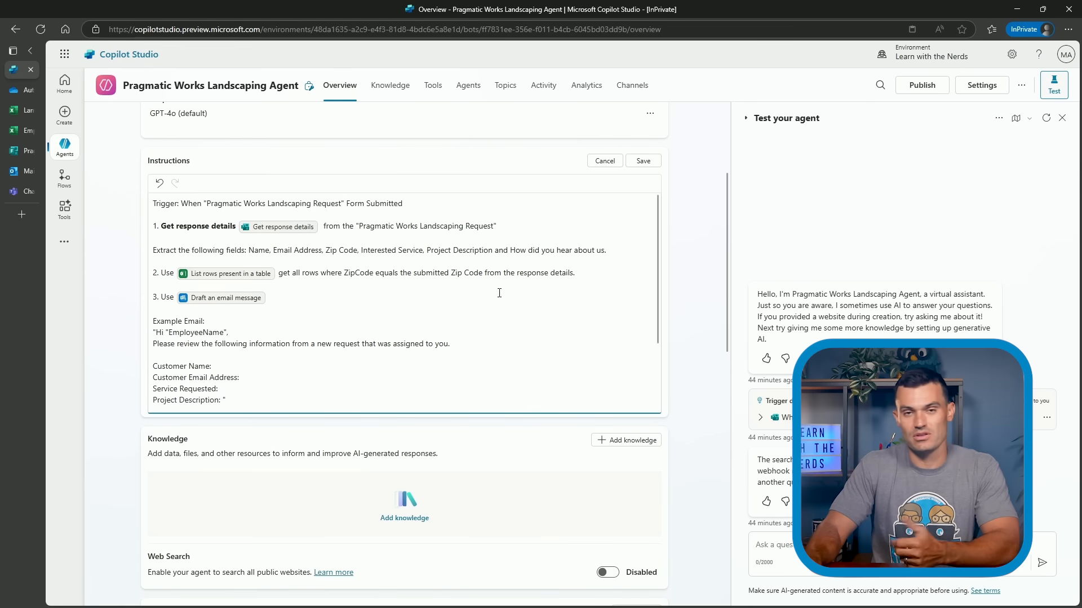
{"action": "left_click", "coordinate": [645, 162]}
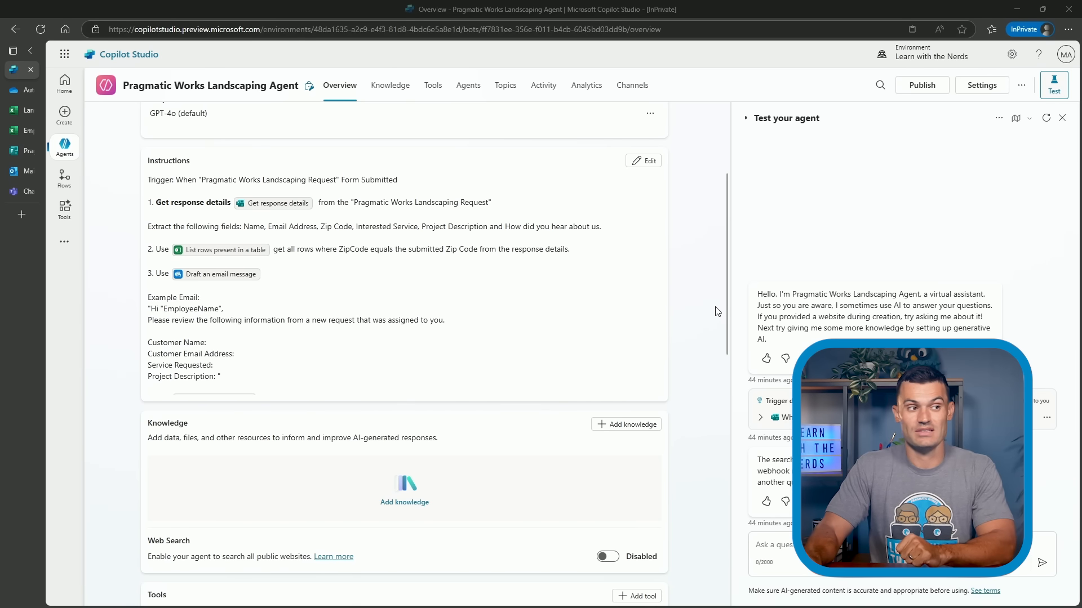
Step: Start a new test conversation and test the "When a new response is submitted" trigger with the Jul 31, 01:55 PM instance
{"action": "scroll", "coordinate": [696, 301], "scroll_direction": "down", "scroll_amount": 1}
{"action": "scroll", "coordinate": [697, 302], "scroll_direction": "down", "scroll_amount": 4}
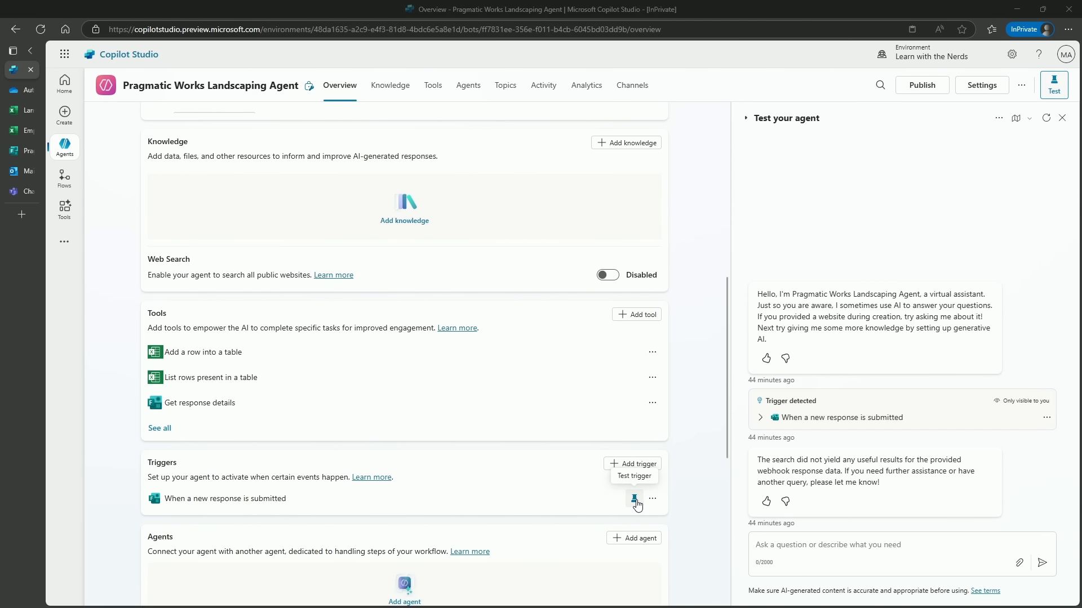
{"action": "left_click", "coordinate": [1049, 119]}
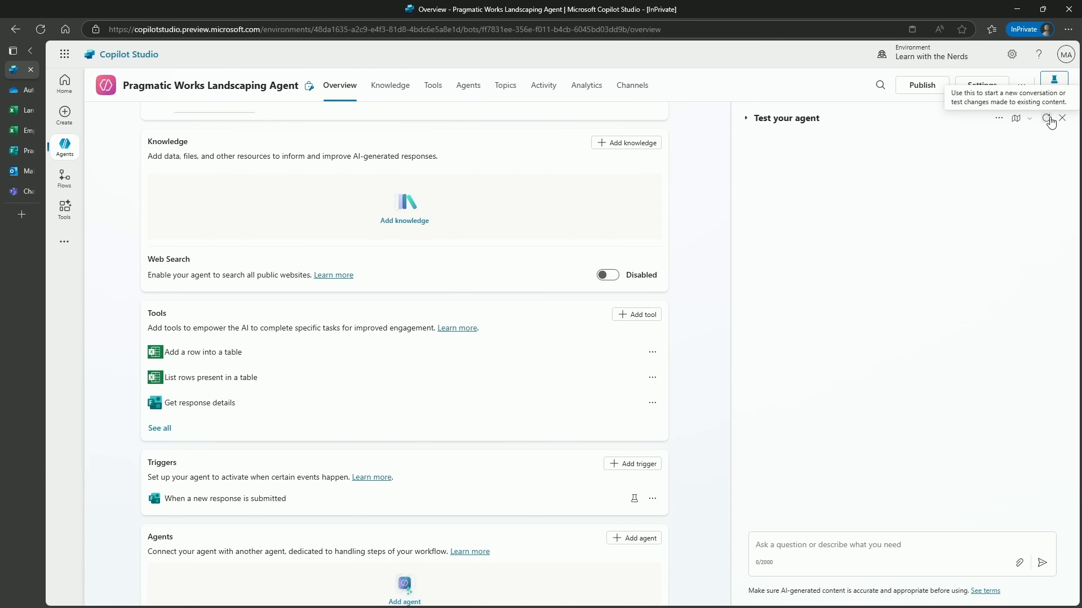
{"action": "left_click", "coordinate": [1000, 120]}
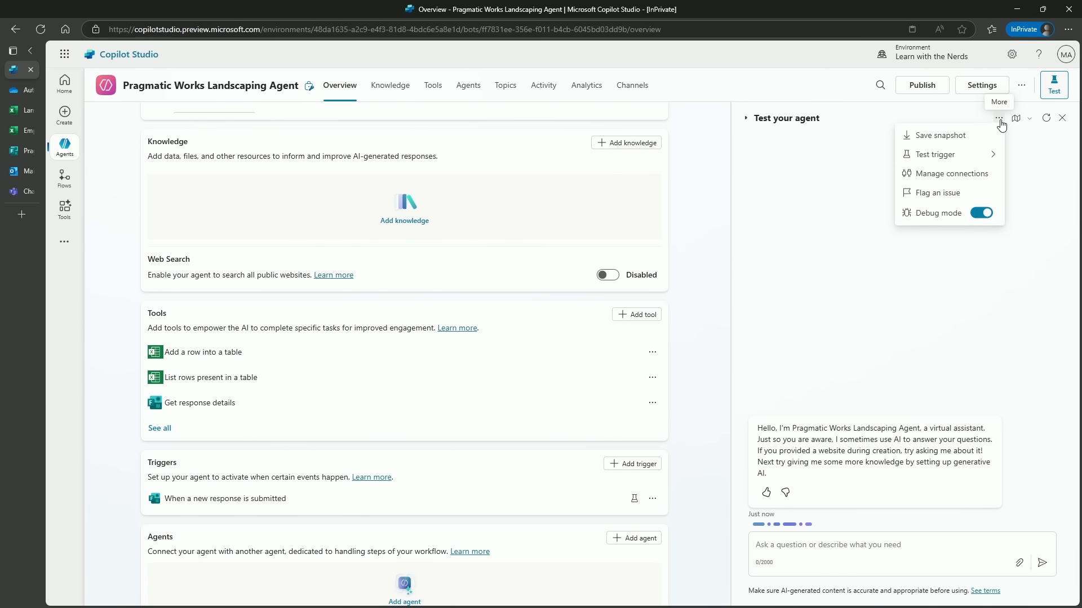
{"action": "mouse_move", "coordinate": [974, 167]}
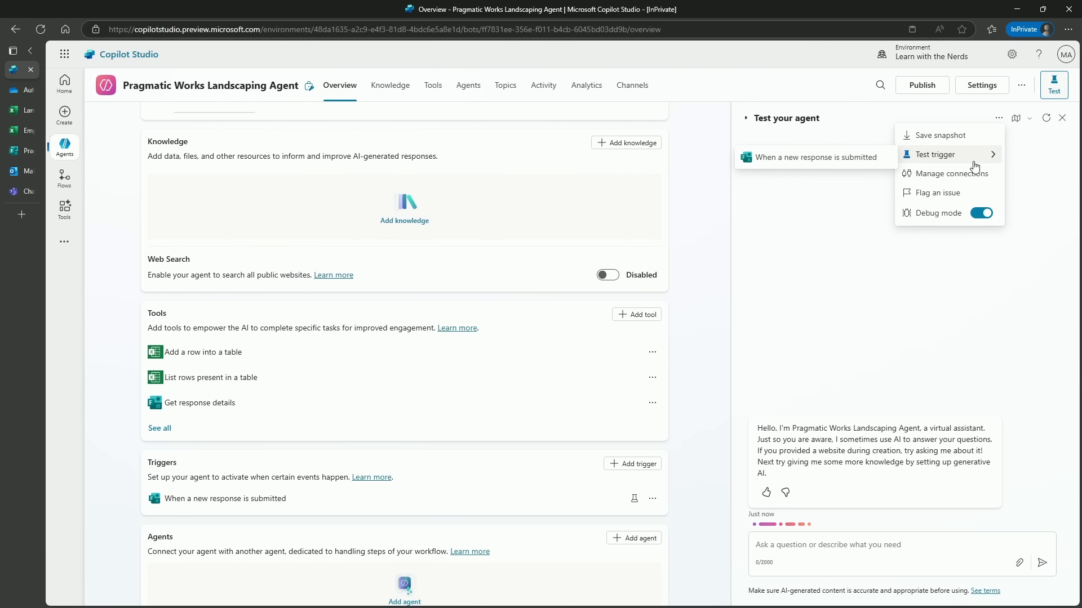
{"action": "left_click", "coordinate": [837, 161]}
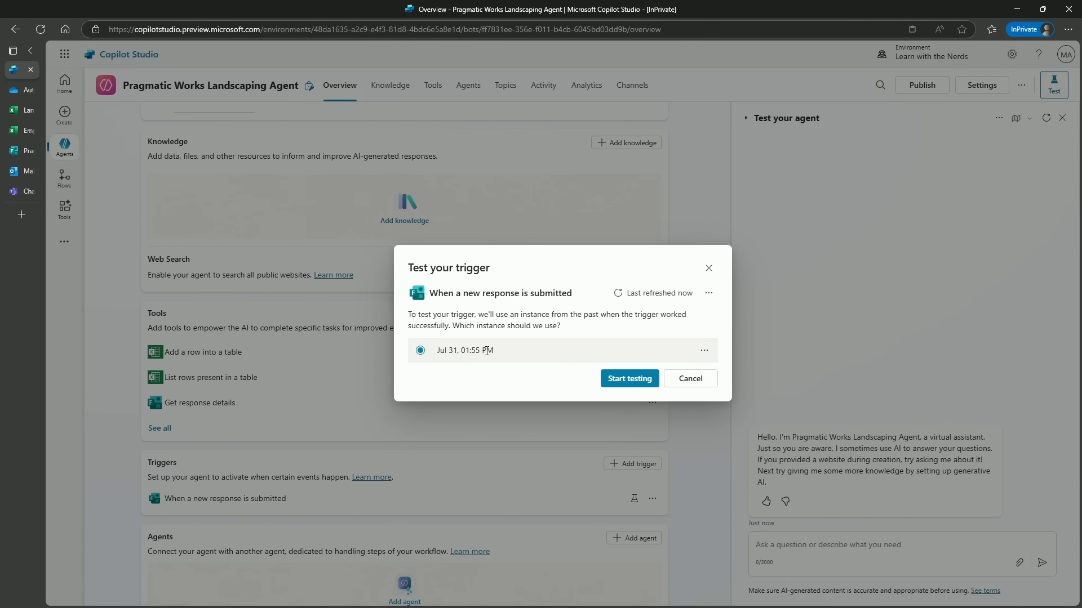
{"action": "left_click", "coordinate": [629, 378]}
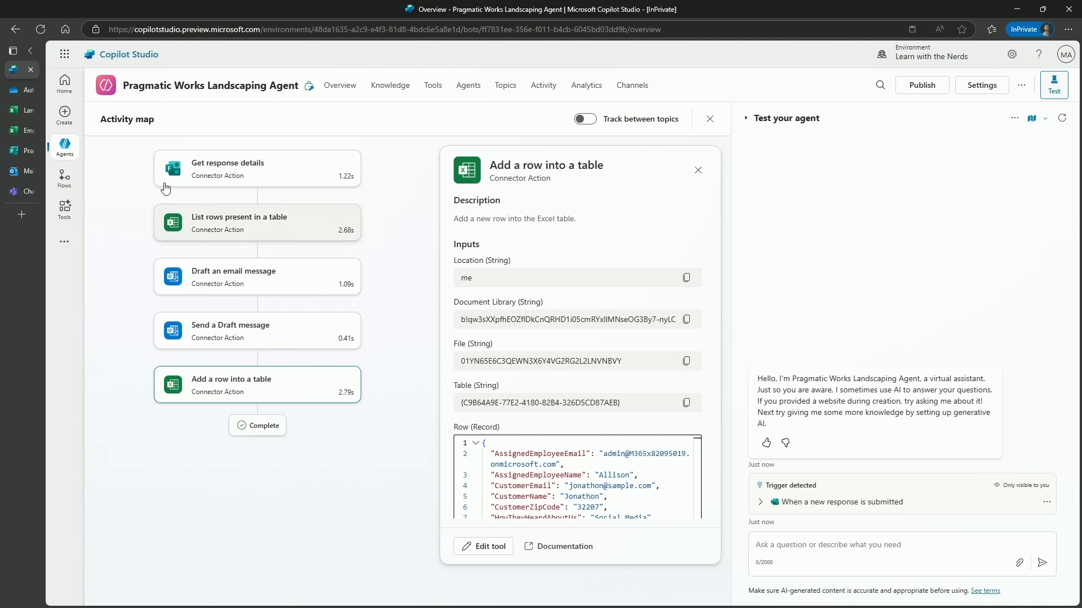
Step: Check in the Employee Information workbook which employee covers the submitted ZIP code, and return to Copilot Studio
{"action": "left_click", "coordinate": [17, 131]}
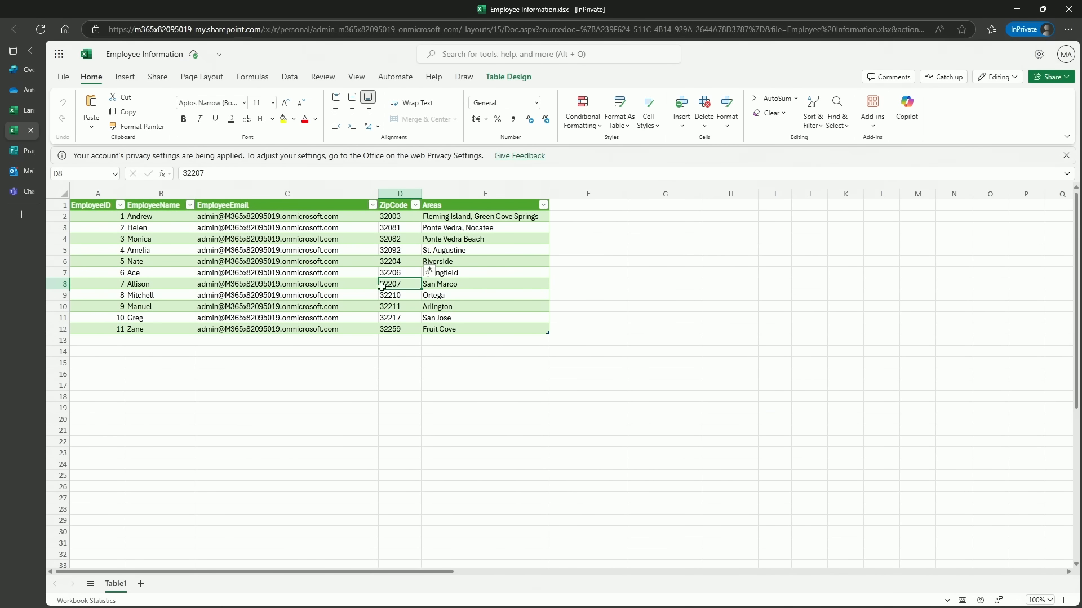
{"action": "left_click", "coordinate": [164, 283]}
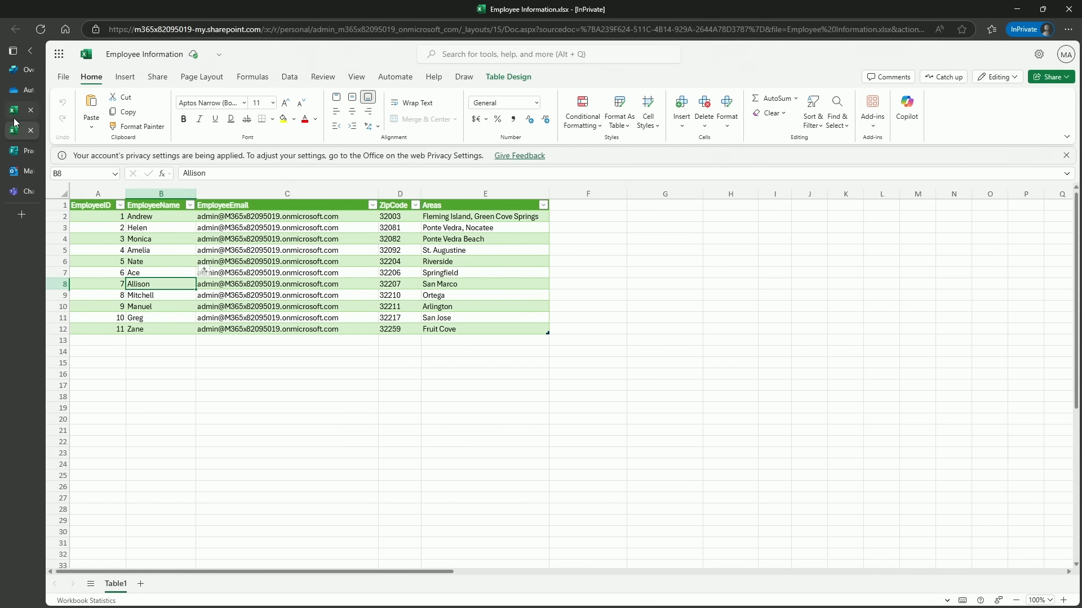
{"action": "left_click", "coordinate": [10, 83]}
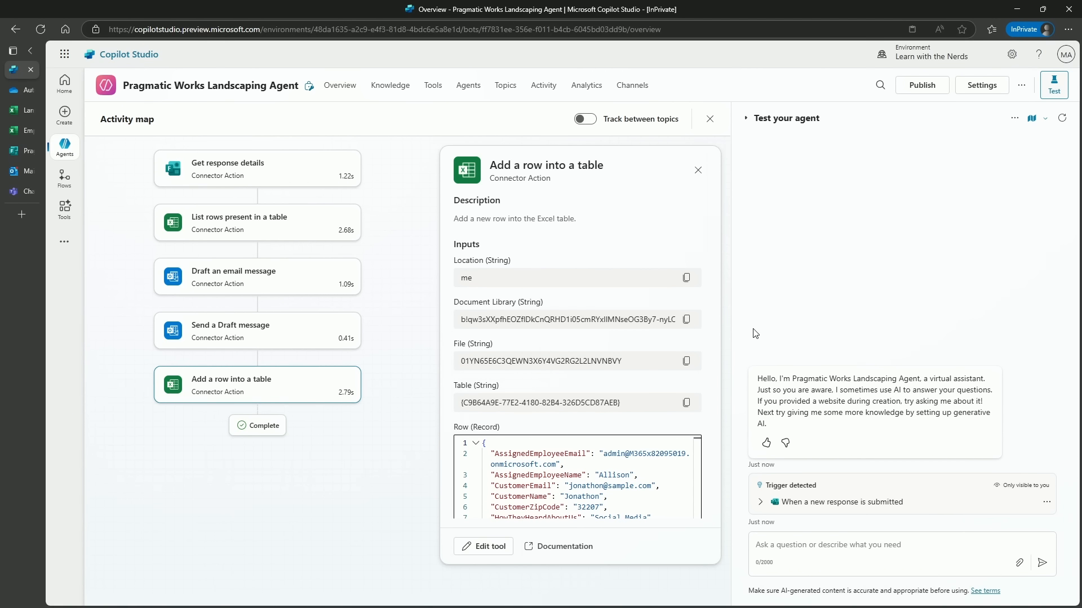
Step: Examine the row record of the Add a row into a table action, including the assigned employee, ZIP code, service and project description
{"action": "scroll", "coordinate": [683, 325], "scroll_direction": "down", "scroll_amount": 3}
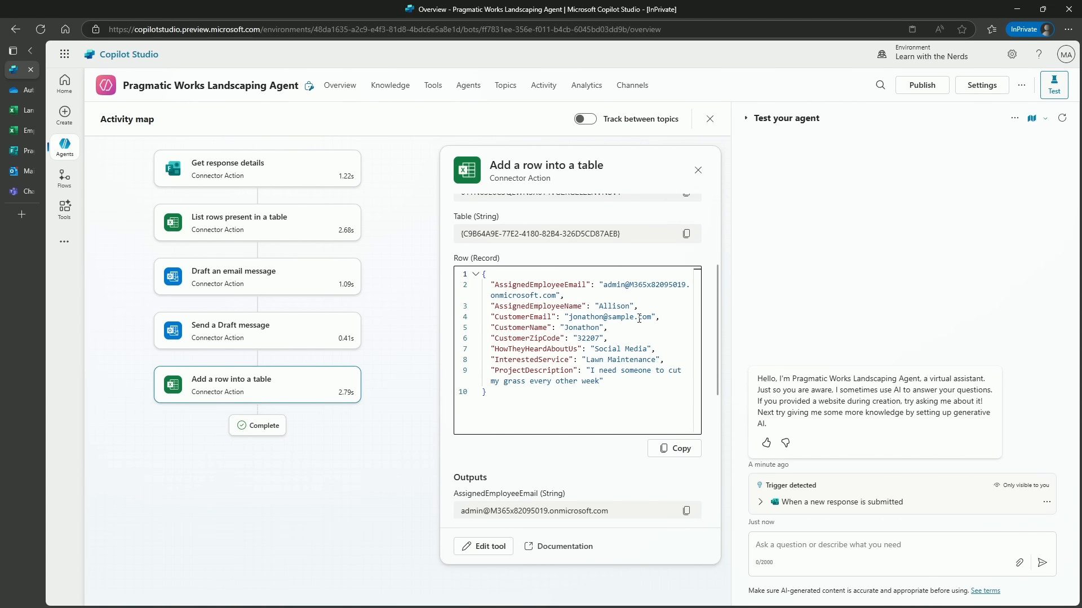
{"action": "scroll", "coordinate": [639, 319], "scroll_direction": "up", "scroll_amount": 3}
{"action": "scroll", "coordinate": [513, 309], "scroll_direction": "down", "scroll_amount": 3}
{"action": "left_click_drag", "start_coordinate": [499, 305], "coordinate": [583, 307]}
{"action": "double_click", "coordinate": [616, 307]}
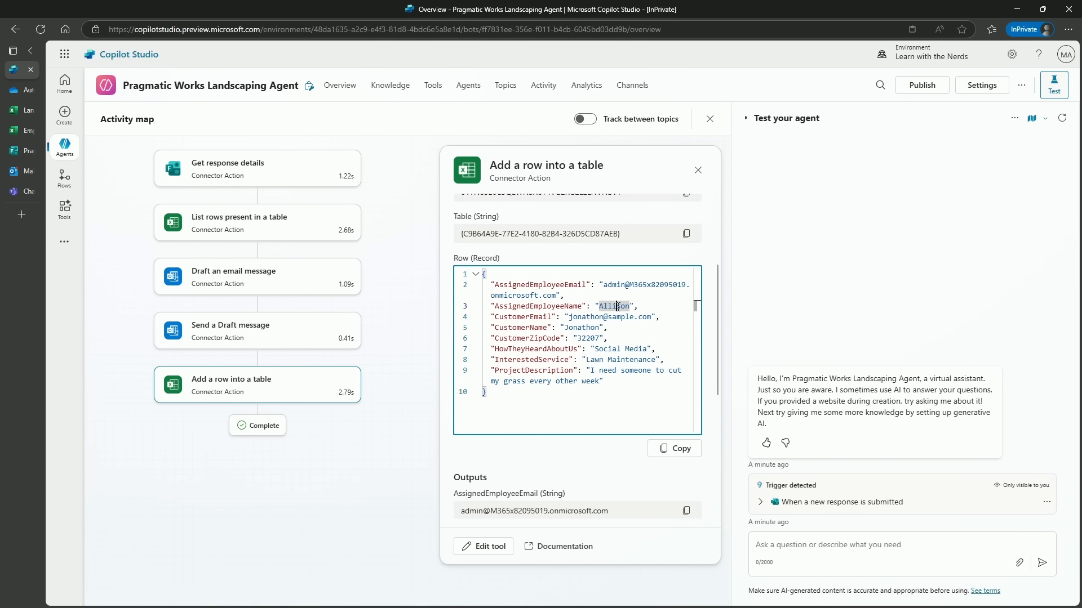
{"action": "left_click_drag", "start_coordinate": [507, 339], "coordinate": [604, 338]}
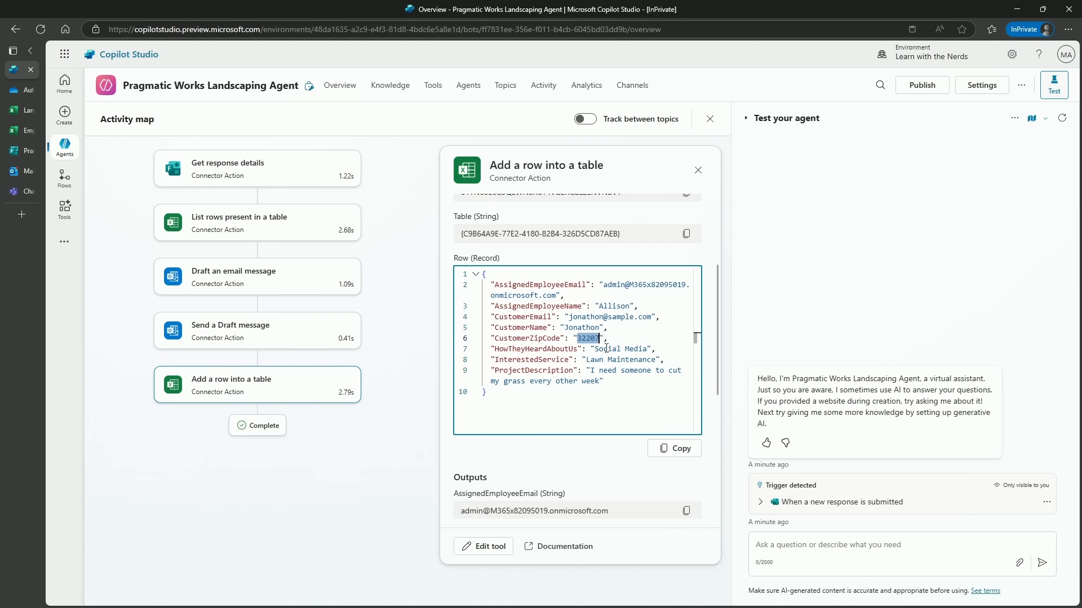
{"action": "left_click", "coordinate": [612, 348]}
{"action": "left_click", "coordinate": [613, 360]}
{"action": "left_click", "coordinate": [613, 371]}
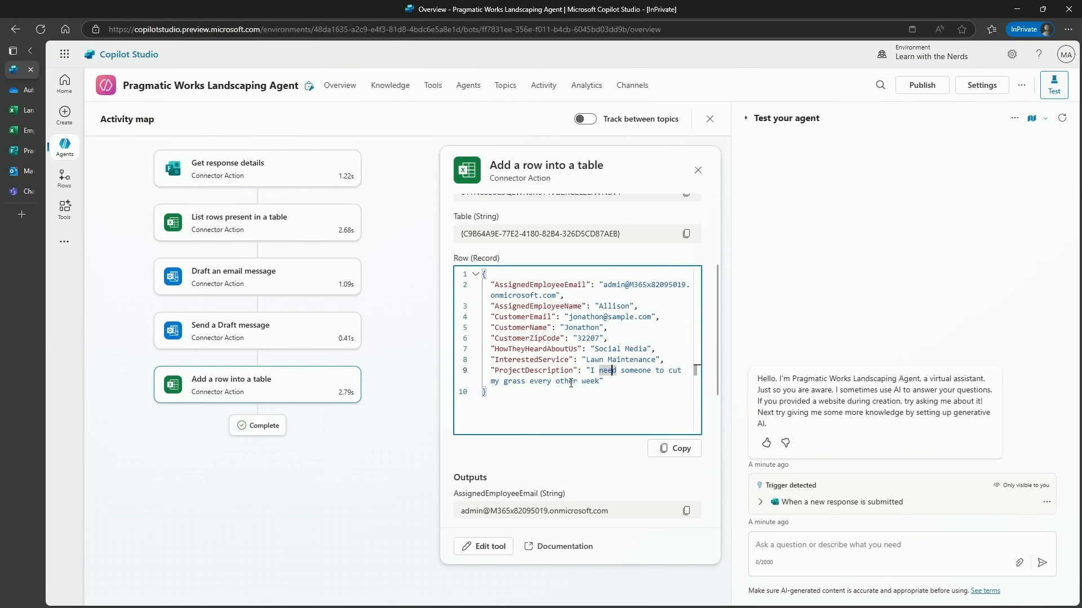
{"action": "left_click_drag", "start_coordinate": [555, 381], "coordinate": [571, 382]}
Step: In the Lanscaping Request Log workbook, widen the ProjectDescription column so the new row's description fits on one line
{"action": "left_click", "coordinate": [17, 115]}
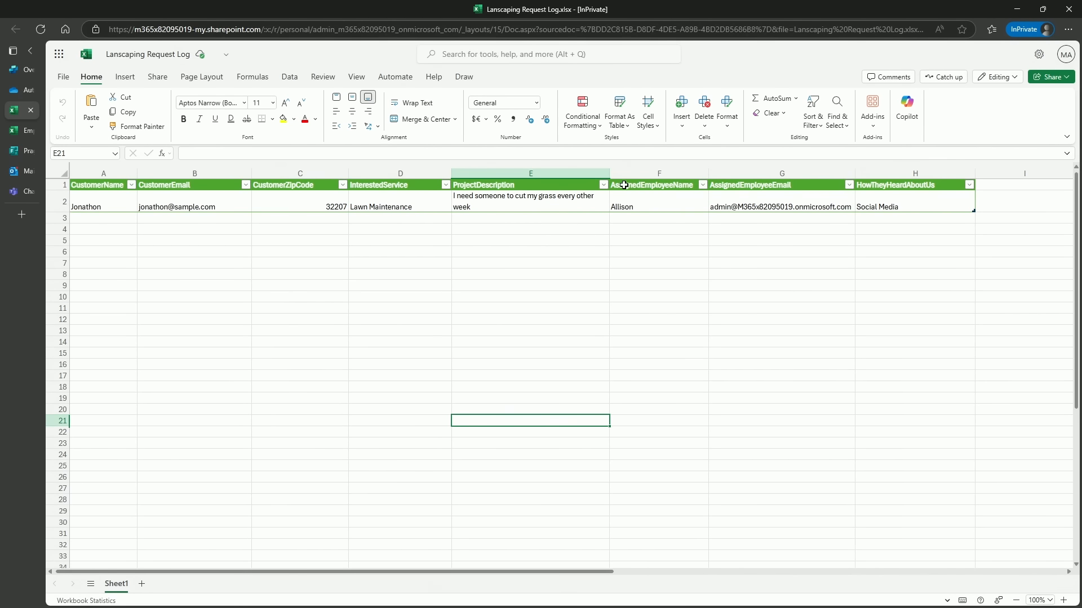
{"action": "left_click_drag", "start_coordinate": [607, 175], "coordinate": [635, 175]}
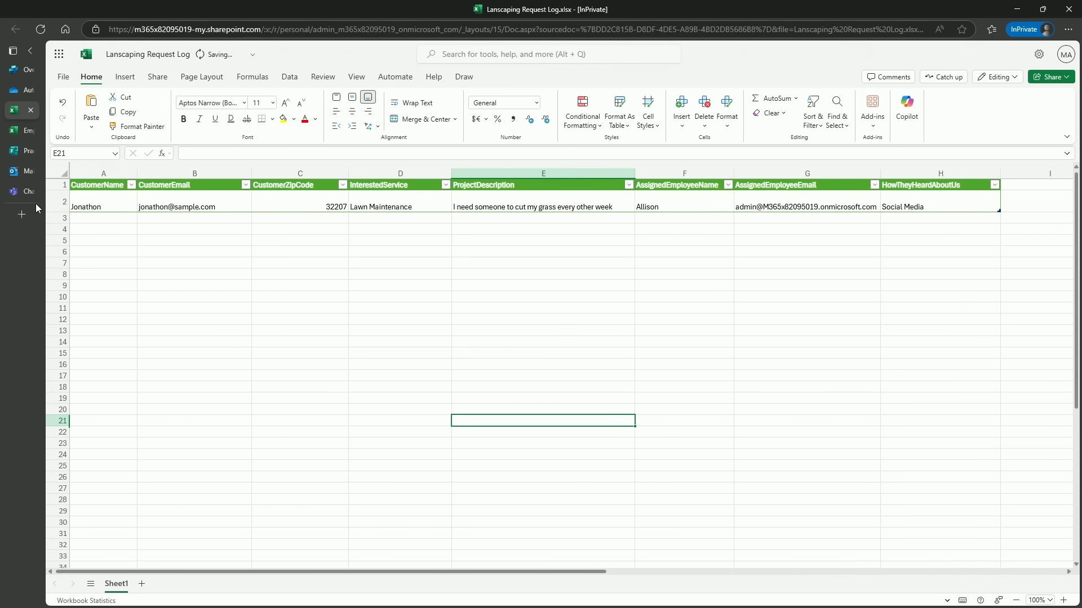
Step: Switch to Outlook and open the New Landscaping Request Assignment message in the inbox and in Sent Items
{"action": "left_click", "coordinate": [12, 174]}
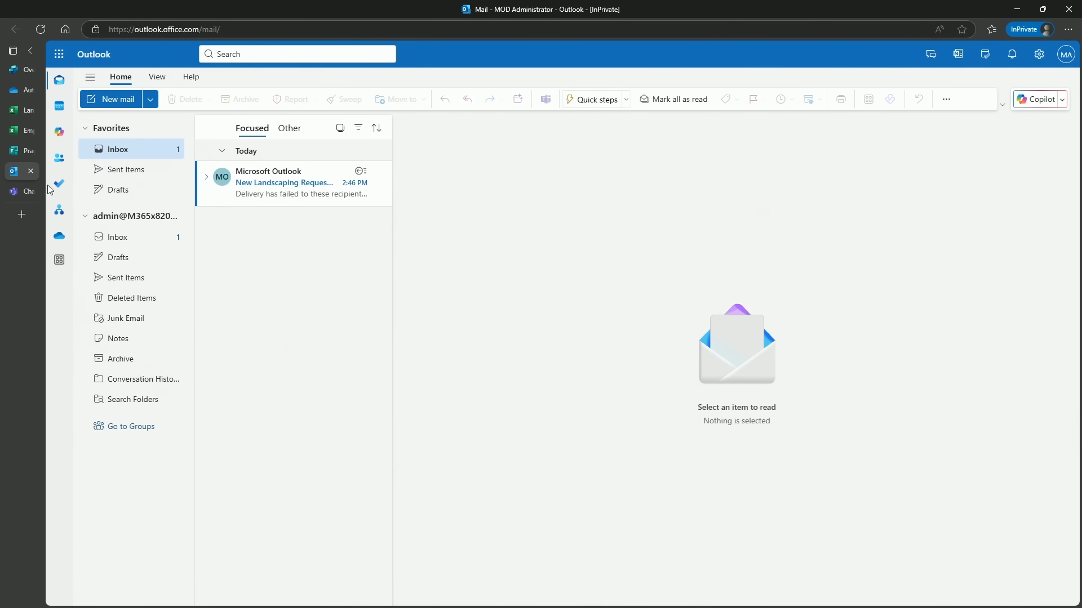
{"action": "left_click", "coordinate": [281, 194]}
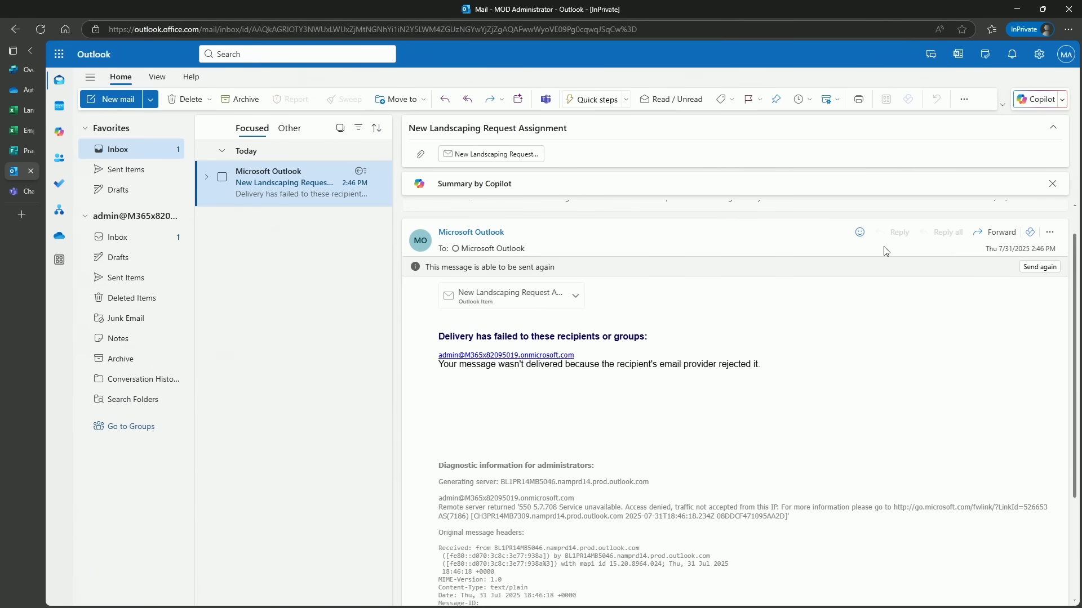
{"action": "left_click", "coordinate": [131, 174]}
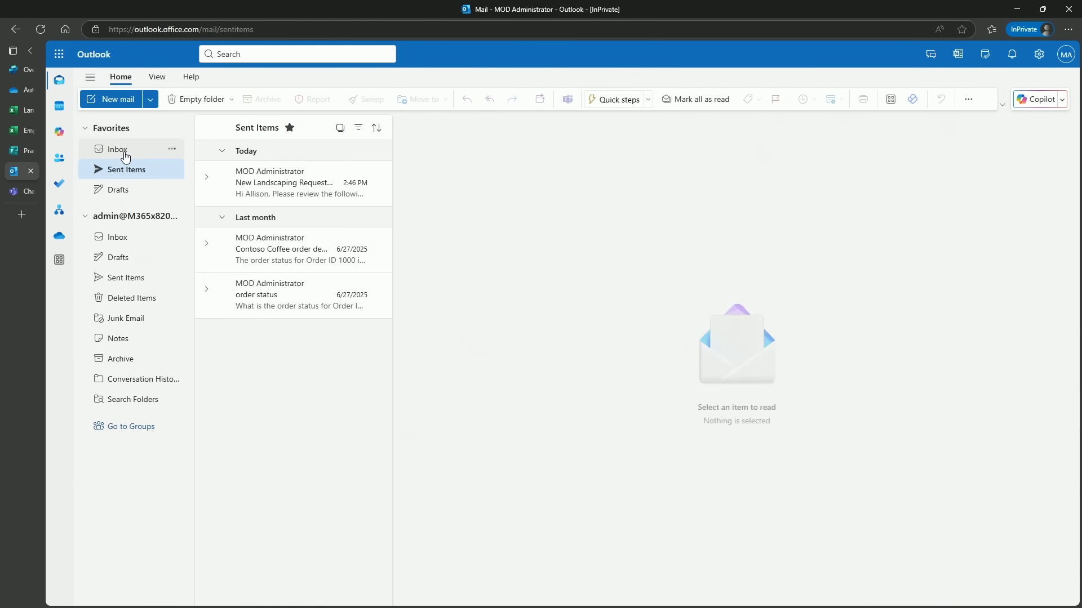
{"action": "left_click", "coordinate": [296, 195]}
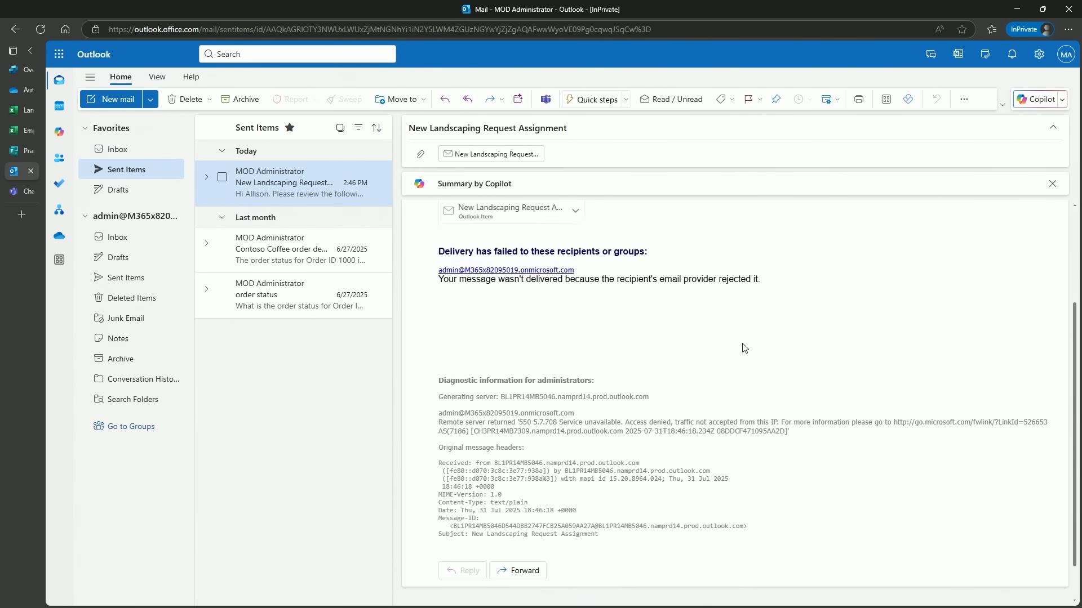
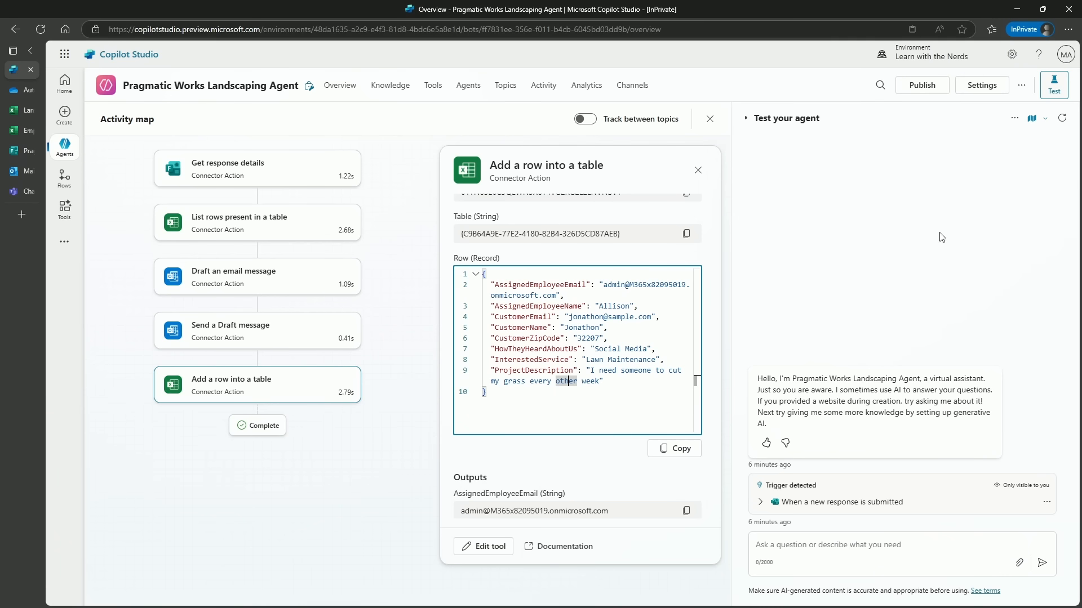
Step: In Copilot Studio, create a new agent that lives inside the Pragmatic Works Landscaping Agent
{"action": "left_click", "coordinate": [470, 91]}
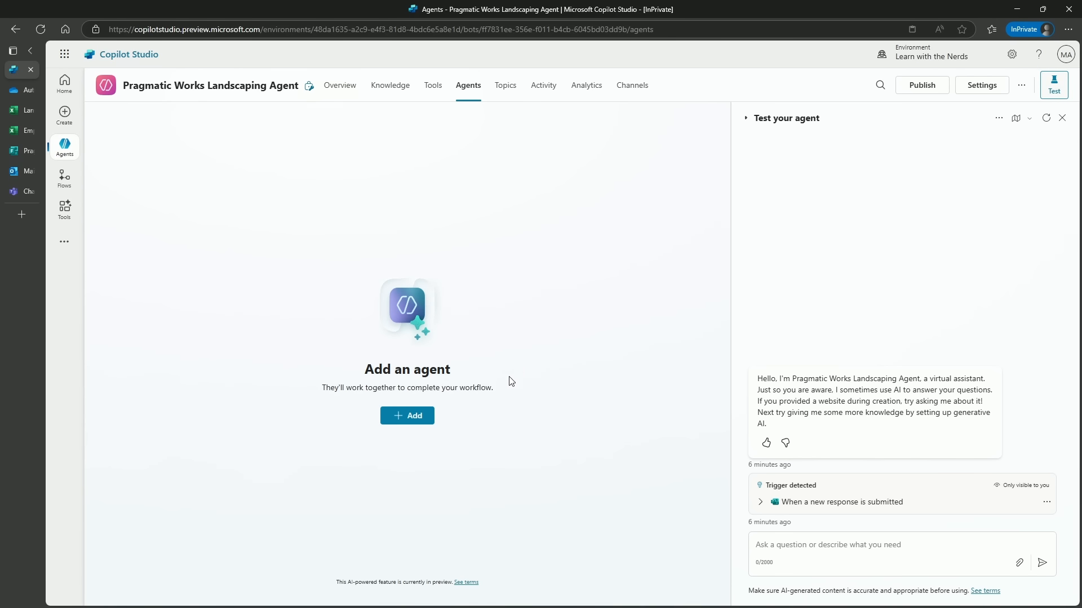
{"action": "left_click", "coordinate": [419, 417]}
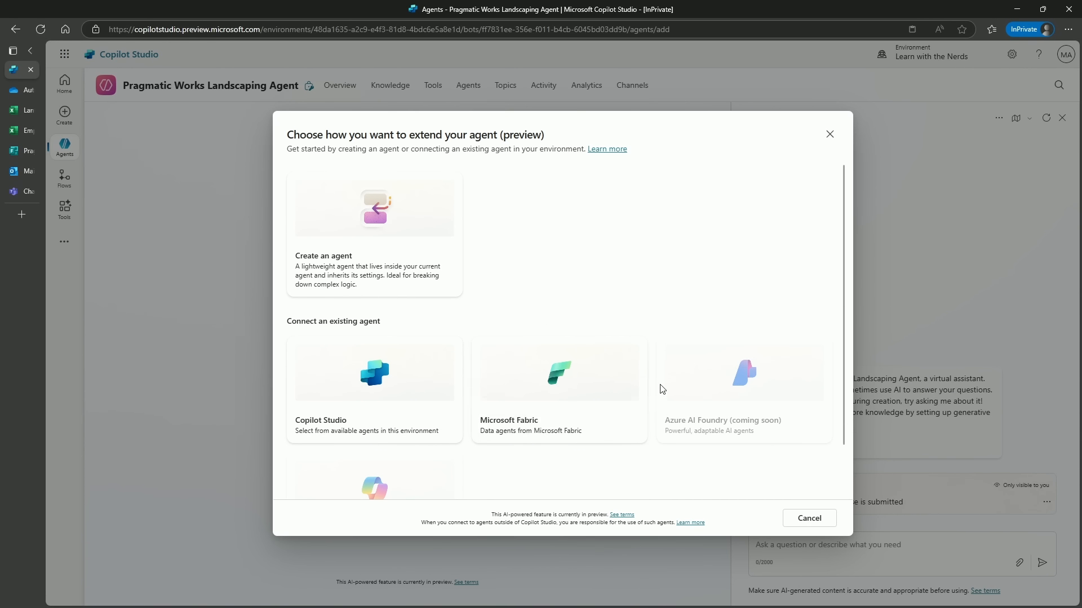
{"action": "scroll", "coordinate": [791, 420], "scroll_direction": "down", "scroll_amount": 2}
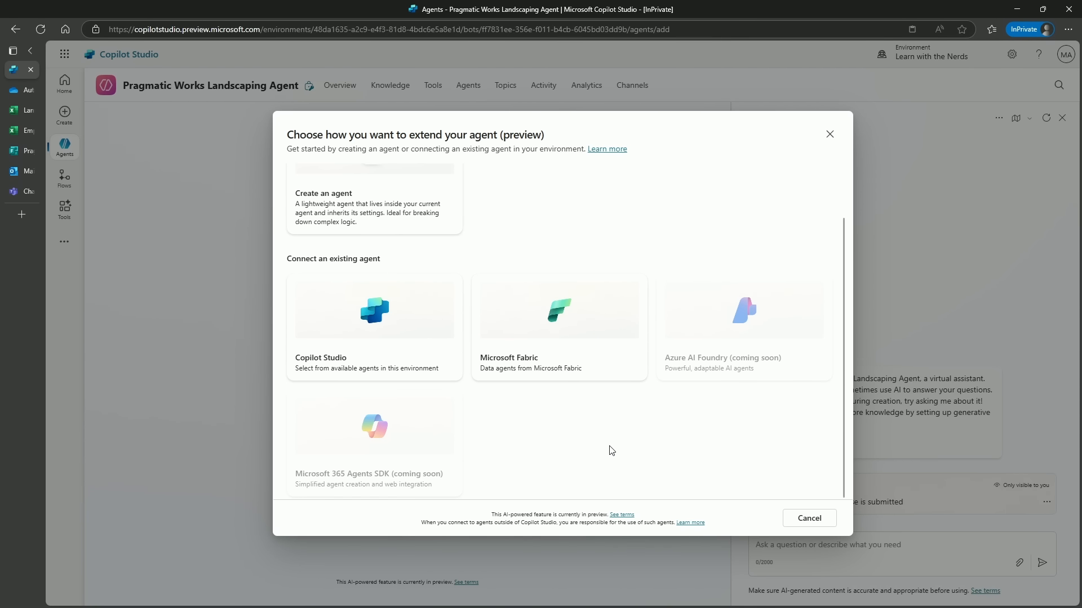
{"action": "scroll", "coordinate": [558, 388], "scroll_direction": "up", "scroll_amount": 2}
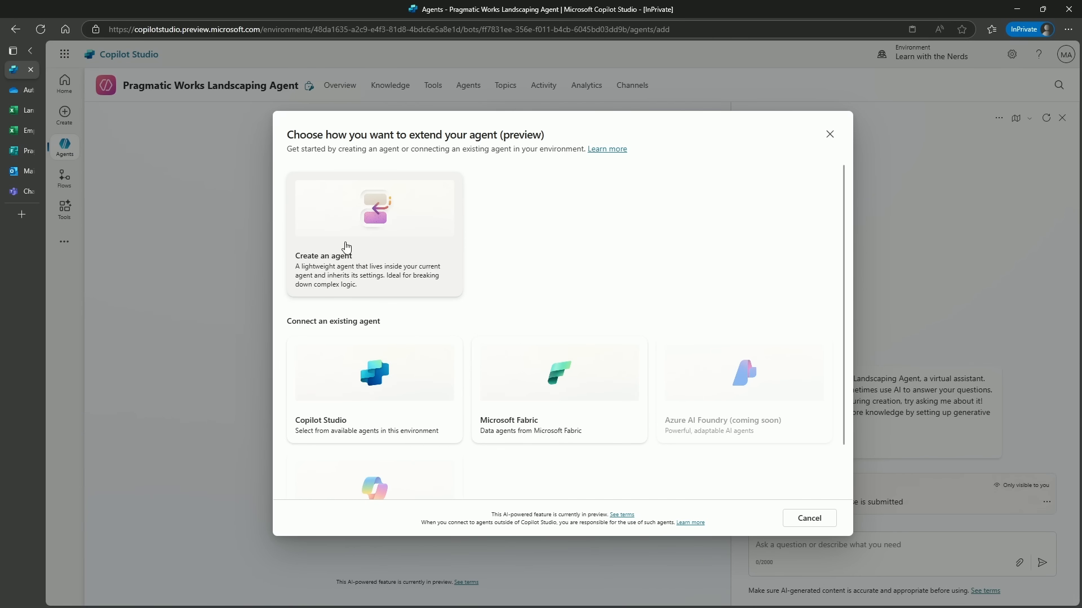
{"action": "left_click", "coordinate": [369, 252]}
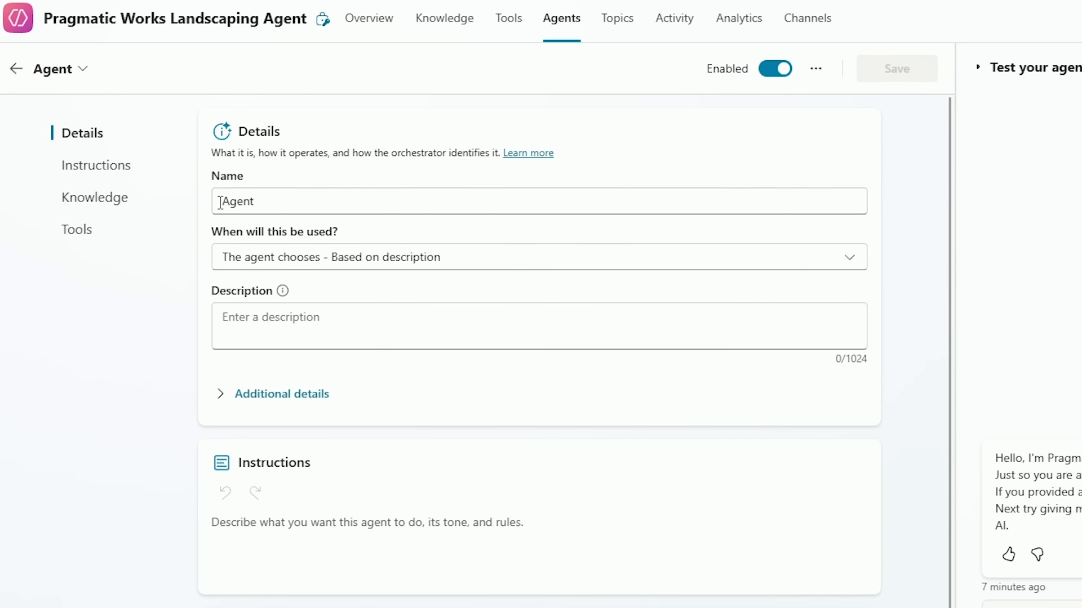
Step: Name the new agent "Notify Supervisor in Teams Agent"
{"action": "left_click", "coordinate": [220, 201]}
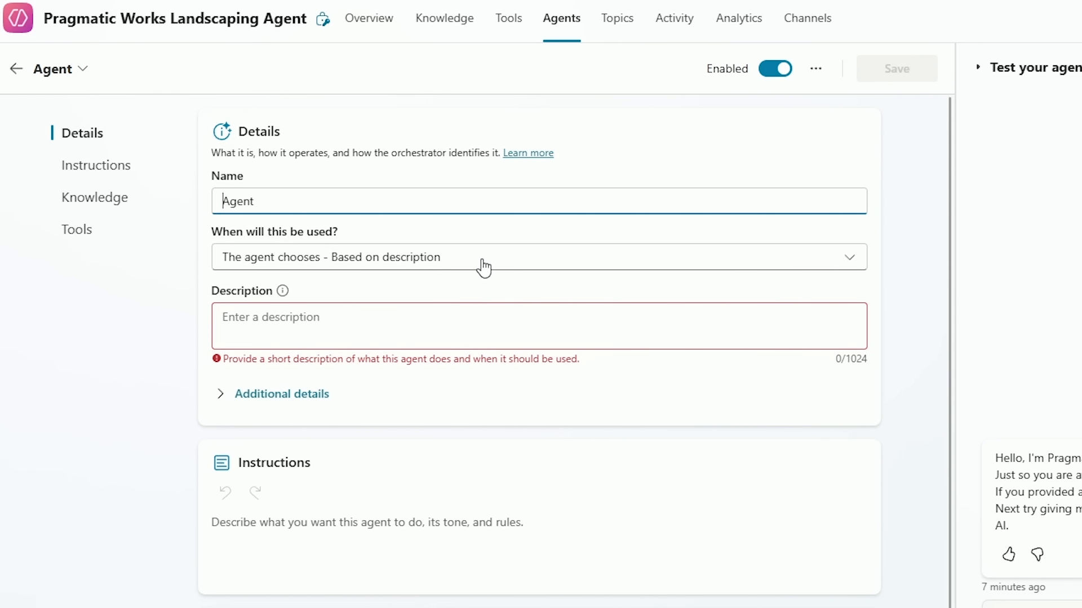
{"action": "type", "text": "Notify Su"}
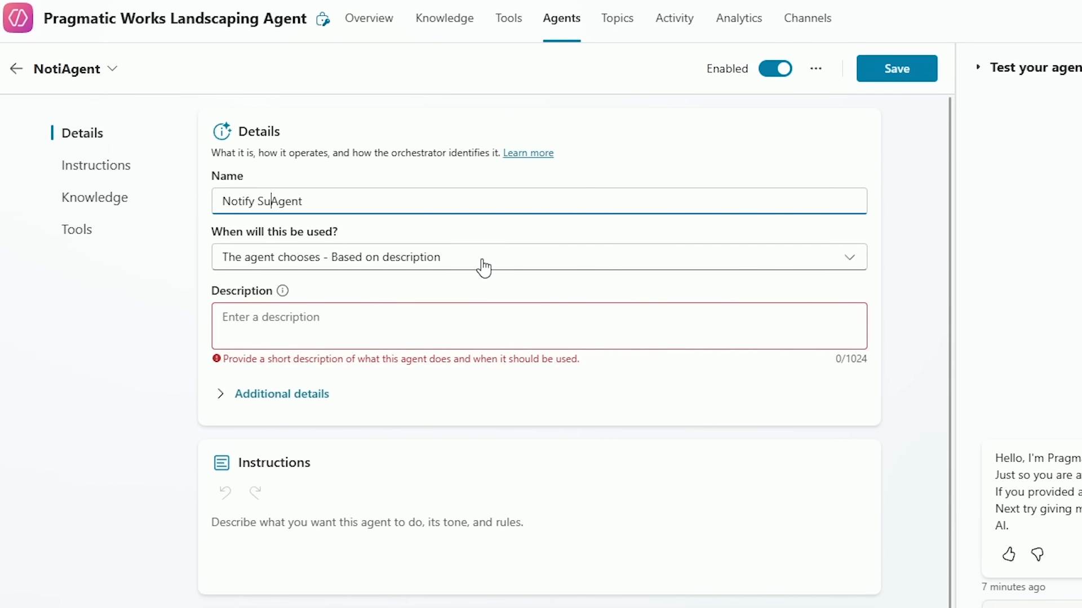
{"action": "type", "text": "pervisor in"}
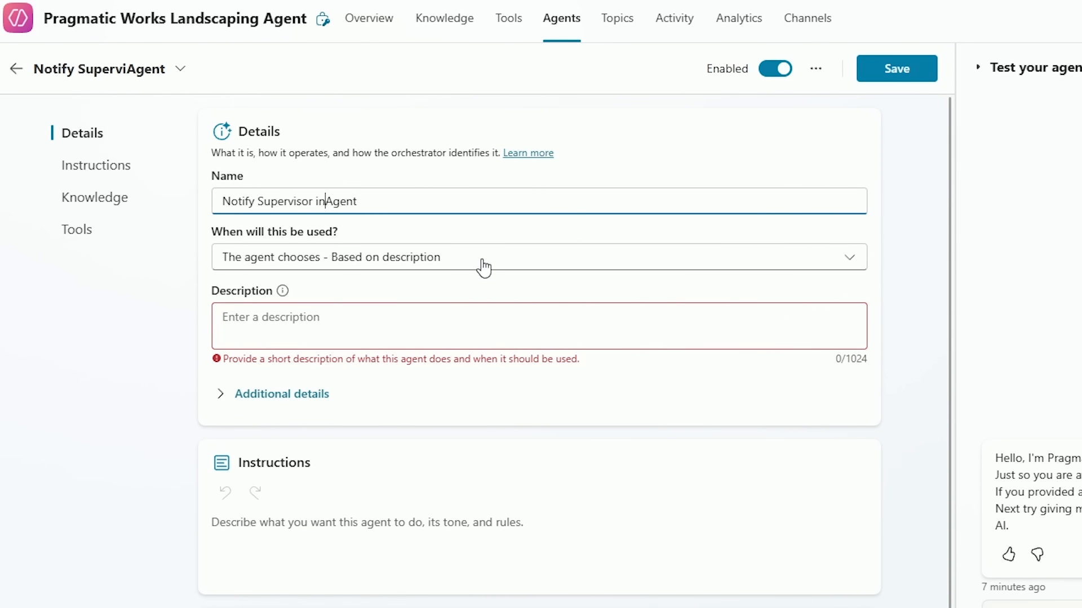
{"action": "type", "text": " Teams"}
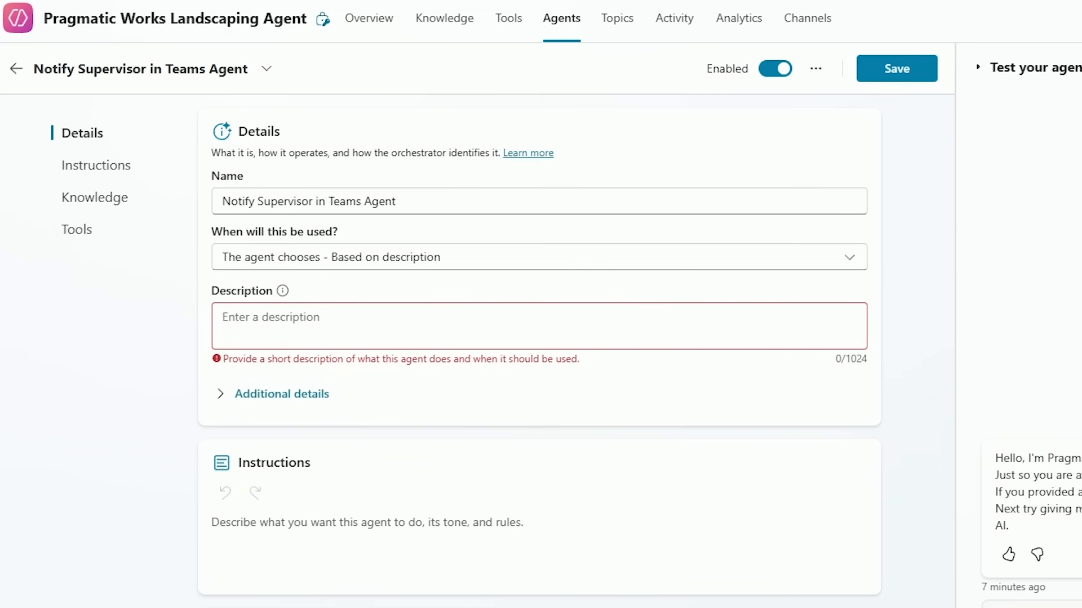
Step: Enter the description "This agent is triggered when called by the Pragmatic Works Landscaping Agent" and expand the additional details
{"action": "left_click", "coordinate": [335, 320]}
{"action": "type", "text": "This agent is triggered when called by the Pragmatic Works Landscaping Agent"}
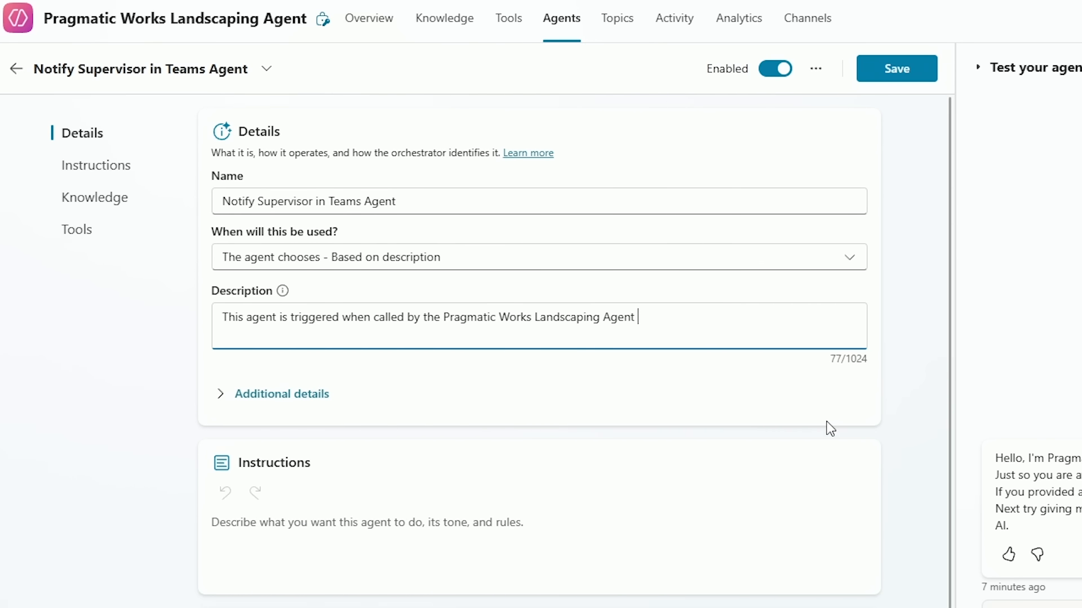
{"action": "key", "text": "BackSpace"}
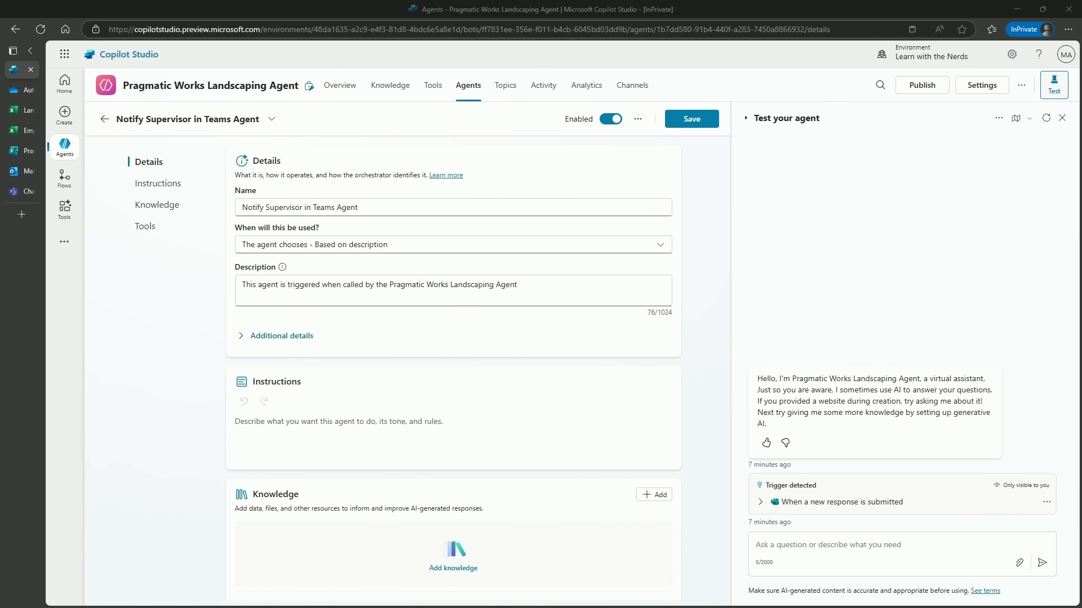
{"action": "left_click", "coordinate": [240, 336]}
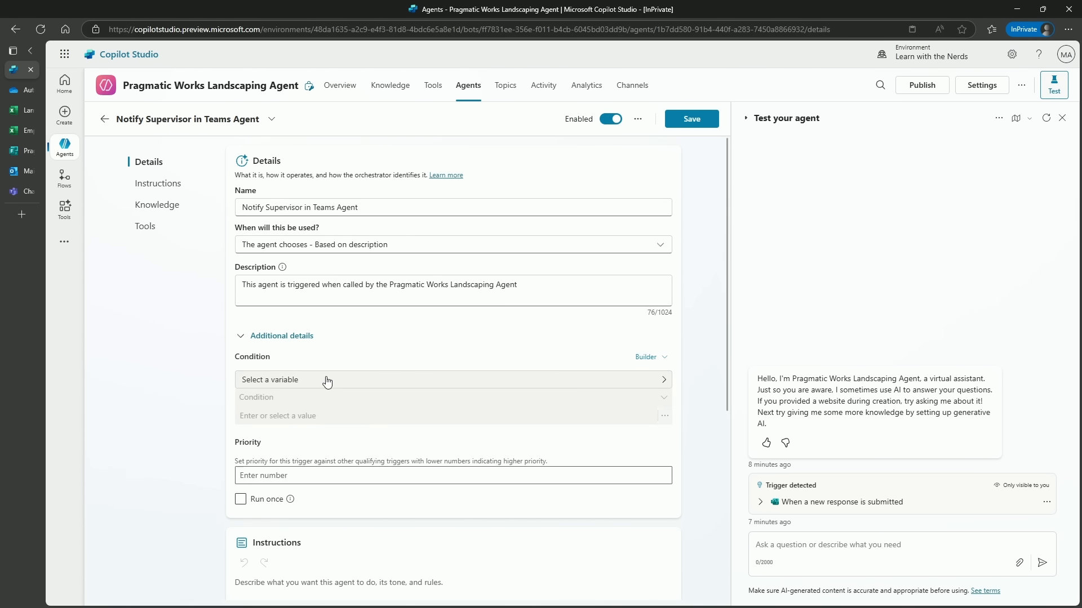
Step: Collapse the additional details and look through the child agent's Instructions, Knowledge and Tools sections
{"action": "scroll", "coordinate": [327, 382], "scroll_direction": "down", "scroll_amount": 1}
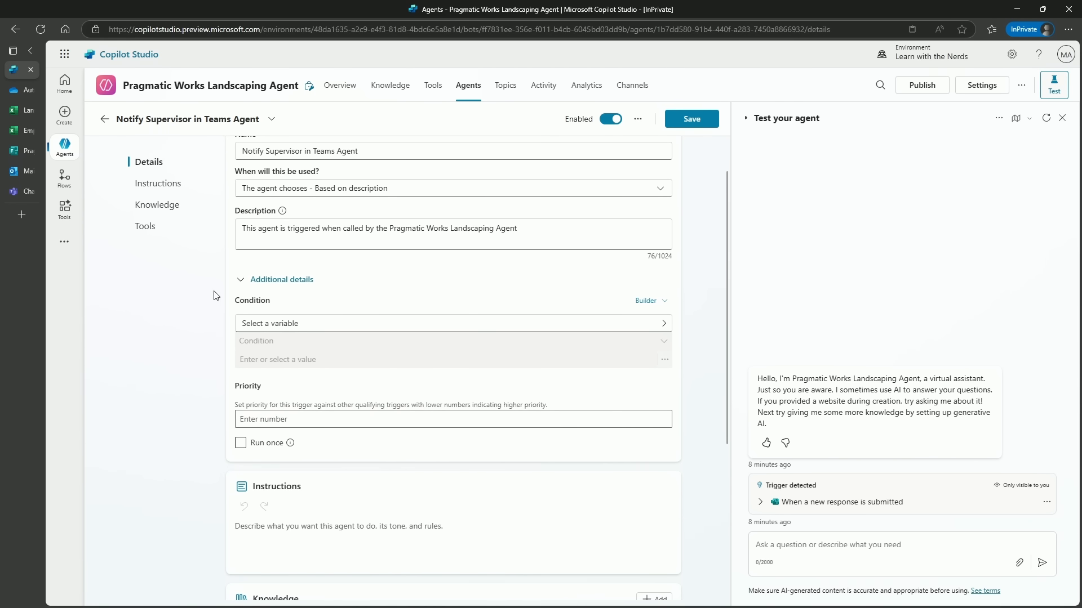
{"action": "left_click", "coordinate": [240, 279]}
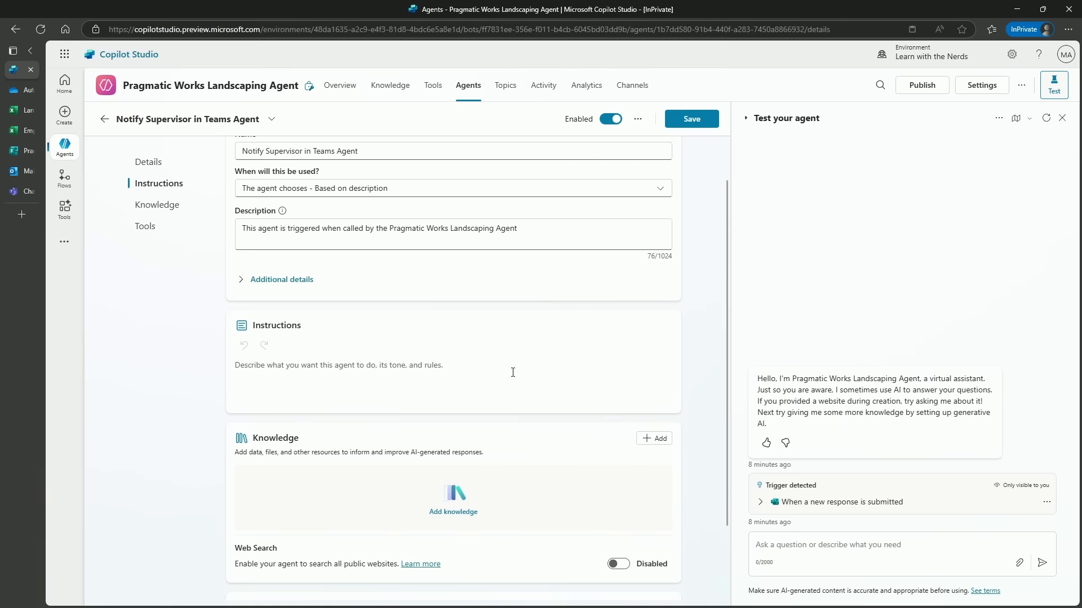
{"action": "left_click", "coordinate": [427, 372]}
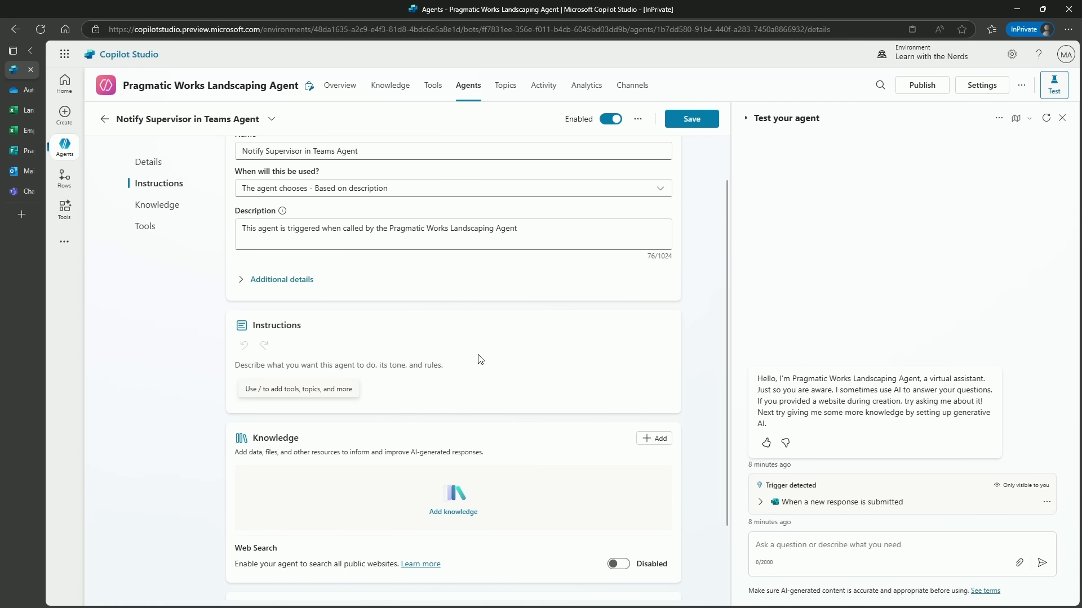
{"action": "scroll", "coordinate": [476, 366], "scroll_direction": "down", "scroll_amount": 2}
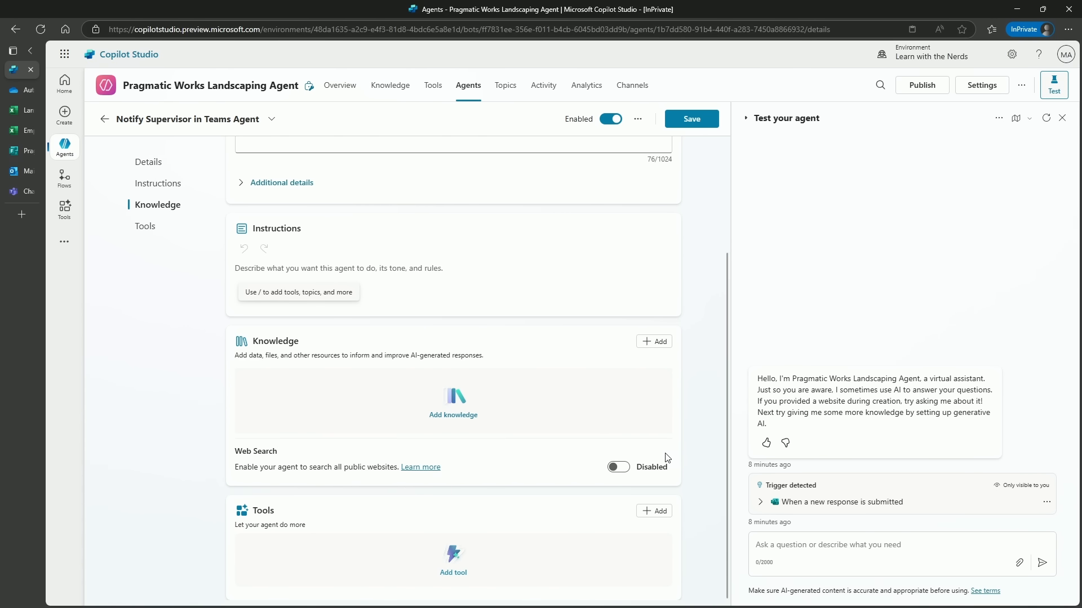
Step: Try to add a Microsoft Teams tool to the child agent, leave without saving and return to the agents list
{"action": "left_click", "coordinate": [643, 515]}
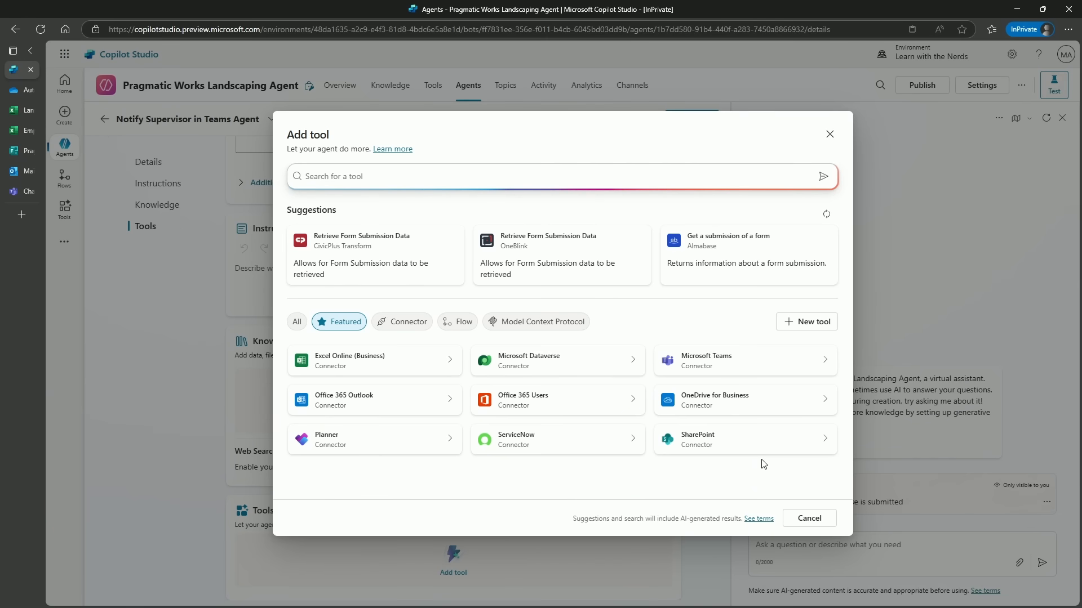
{"action": "left_click", "coordinate": [723, 363]}
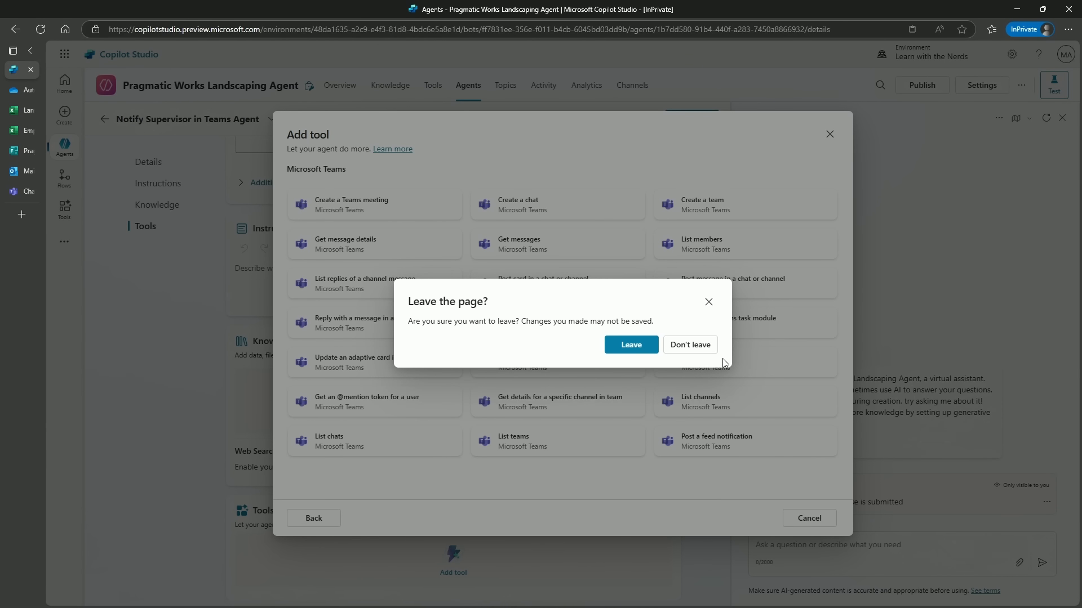
{"action": "left_click", "coordinate": [631, 345]}
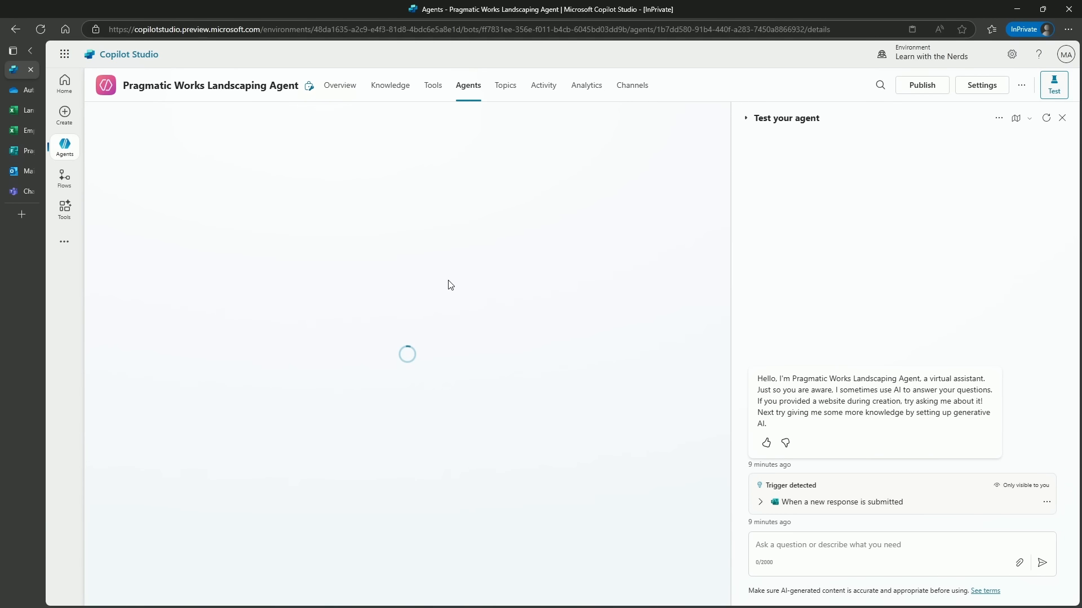
{"action": "left_click", "coordinate": [476, 94]}
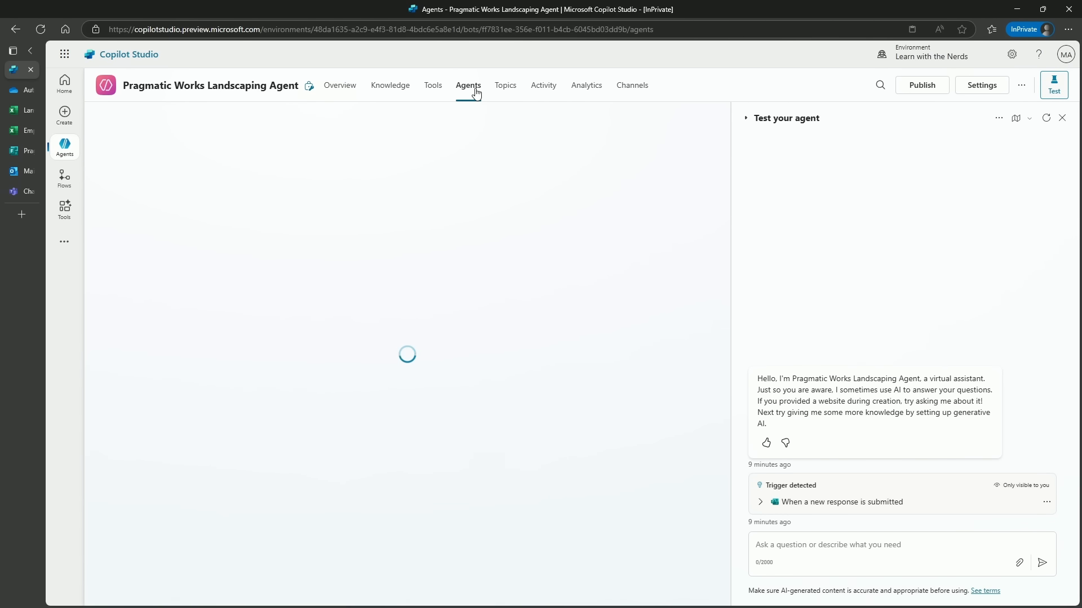
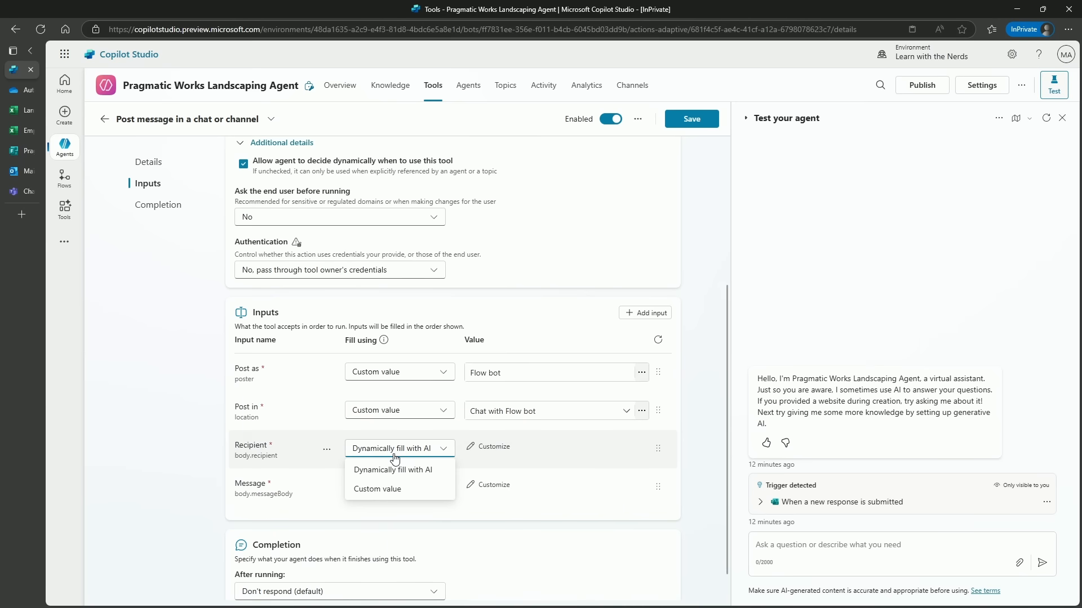
Step: Set the Recipient input of the Post message in a chat or channel tool to a custom value with the administrator's email address
{"action": "left_click", "coordinate": [409, 490]}
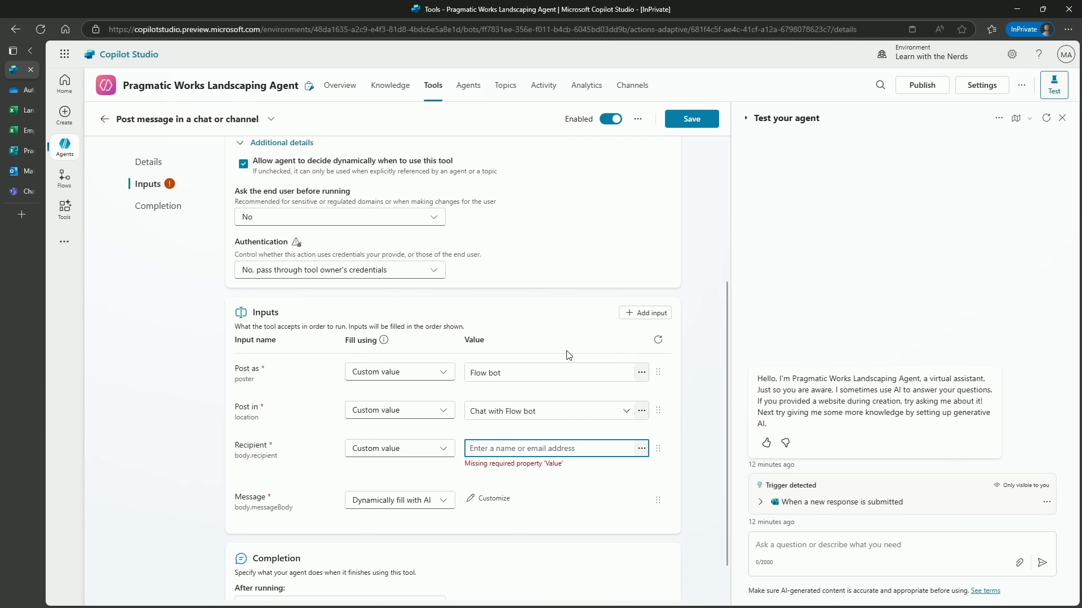
{"action": "left_click", "coordinate": [1061, 61]}
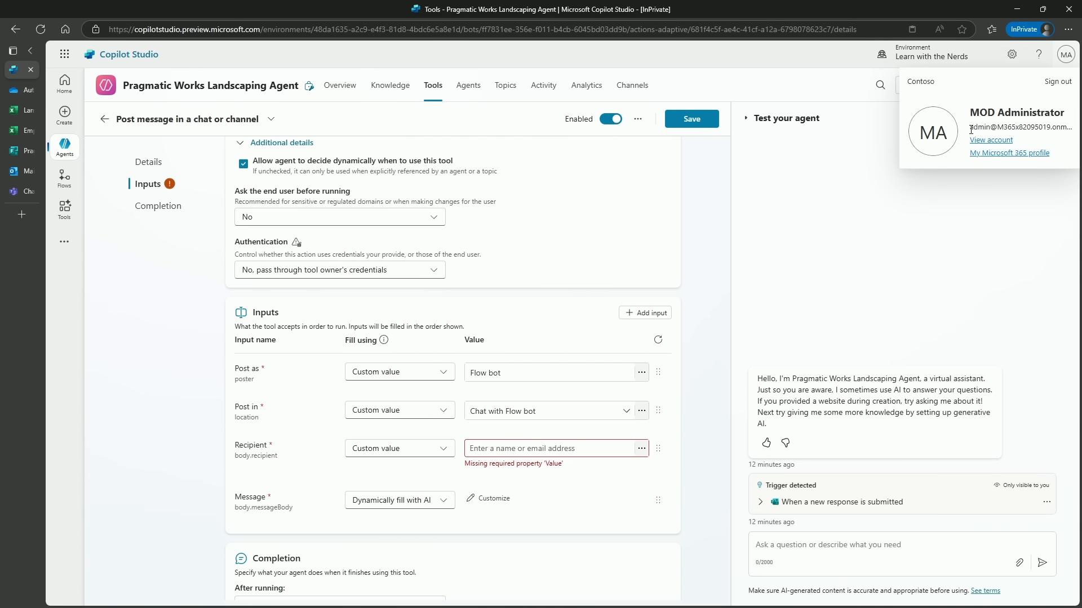
{"action": "left_click_drag", "start_coordinate": [969, 127], "coordinate": [1065, 125]}
{"action": "key", "text": "ctrl+c"}
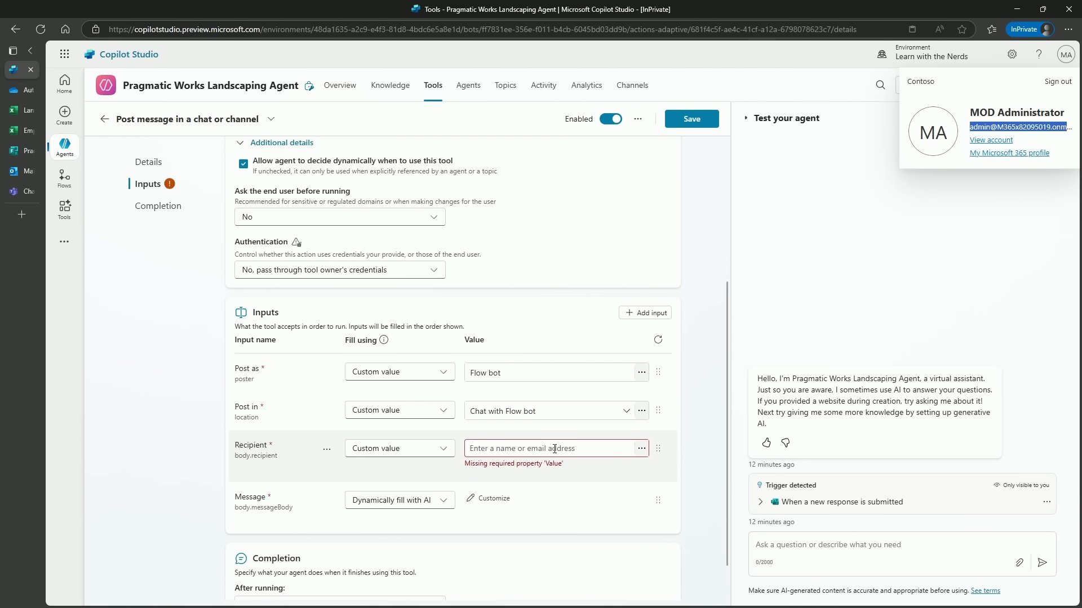
{"action": "left_click", "coordinate": [572, 448]}
{"action": "key", "text": "ctrl+v"}
{"action": "type", "text": "ic"}
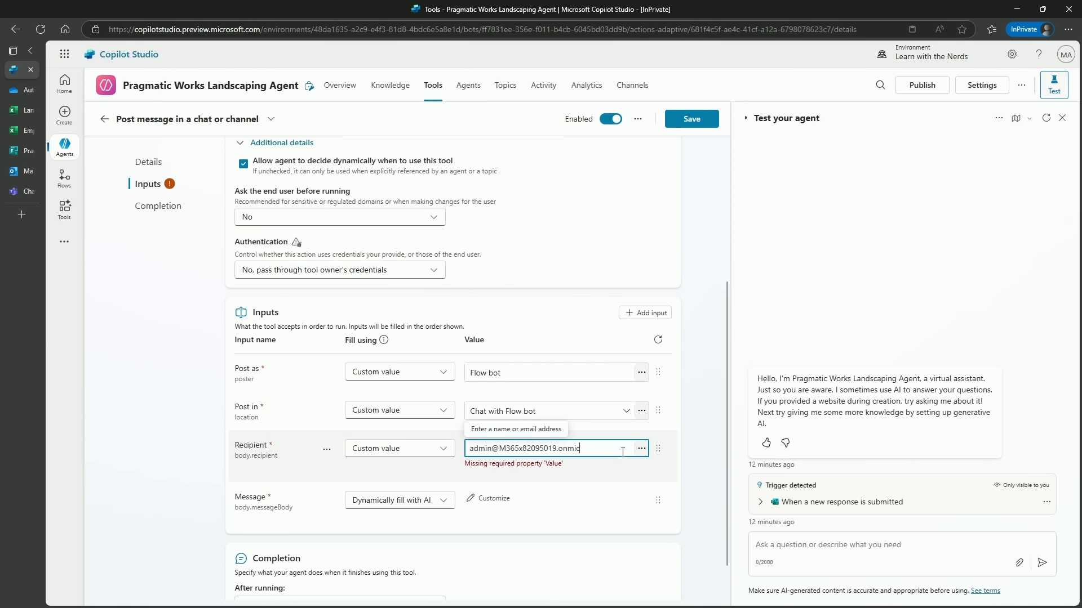
{"action": "type", "text": "rosoft.com"}
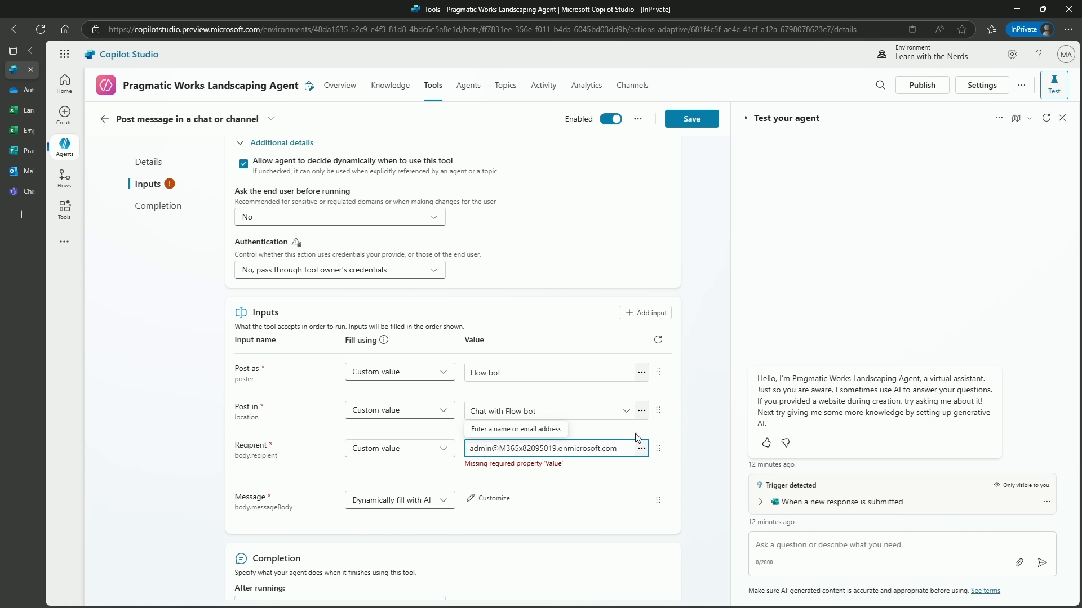
{"action": "left_click", "coordinate": [272, 529]}
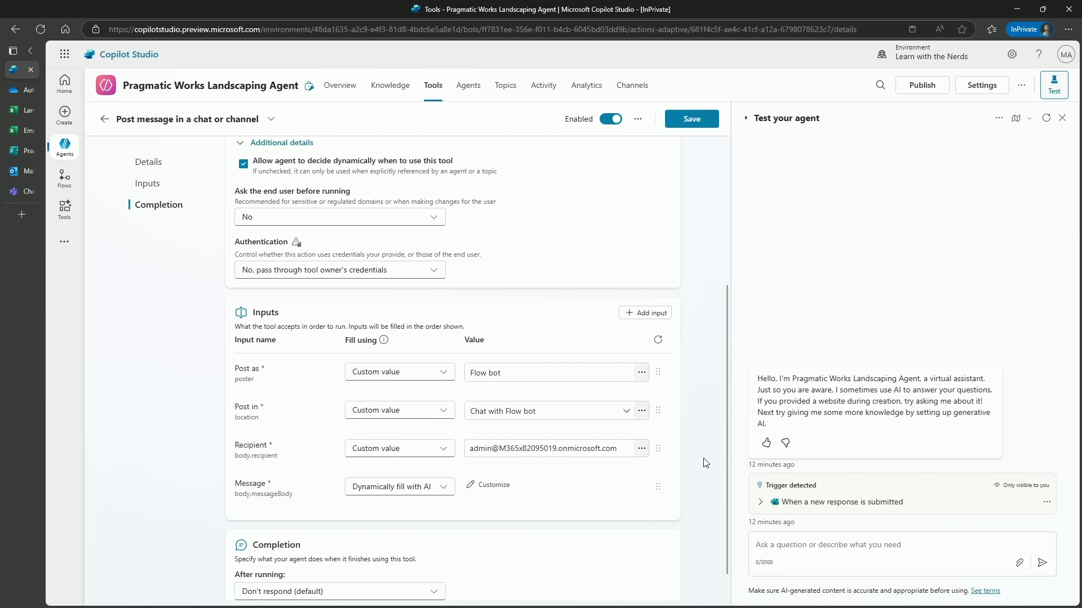
Step: Review the details and inputs of the Post message in a chat or channel tool and save it
{"action": "scroll", "coordinate": [701, 438], "scroll_direction": "down", "scroll_amount": 1}
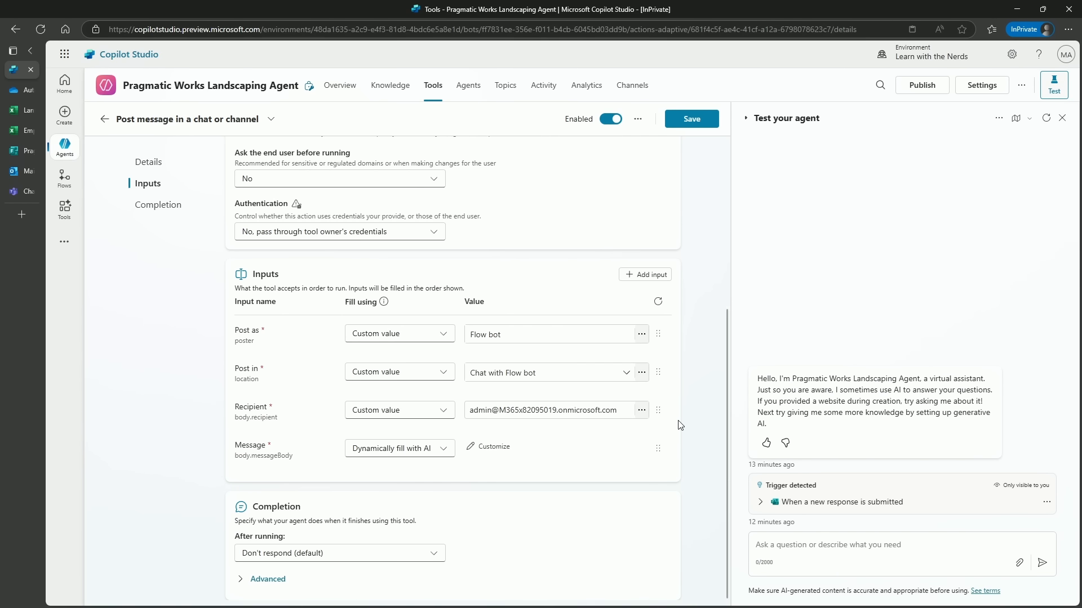
{"action": "scroll", "coordinate": [688, 427], "scroll_direction": "up", "scroll_amount": 5}
{"action": "scroll", "coordinate": [701, 392], "scroll_direction": "up", "scroll_amount": 3}
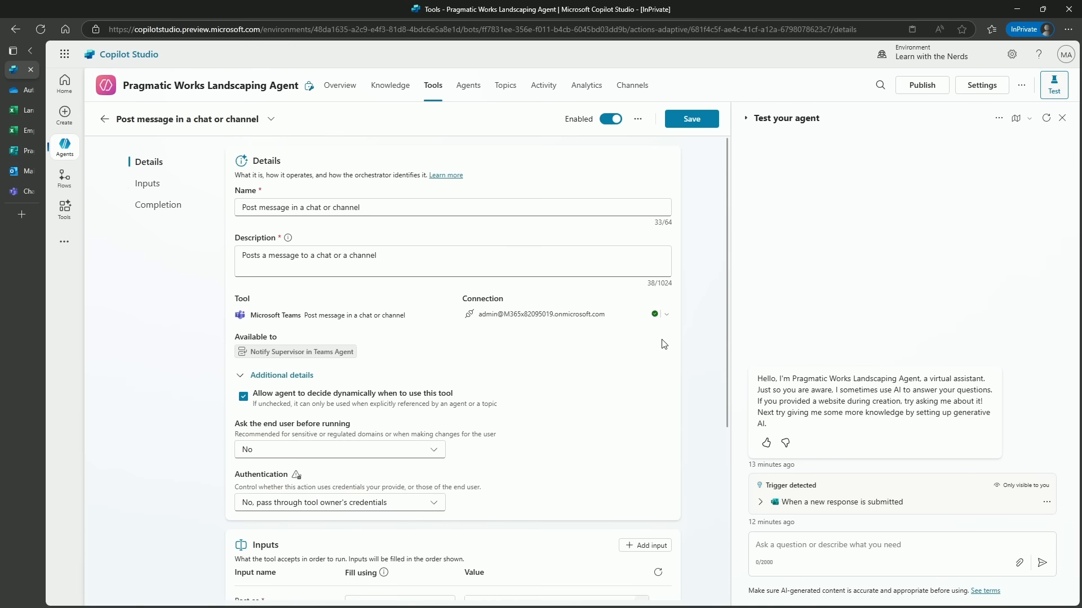
{"action": "scroll", "coordinate": [359, 309], "scroll_direction": "down", "scroll_amount": 3}
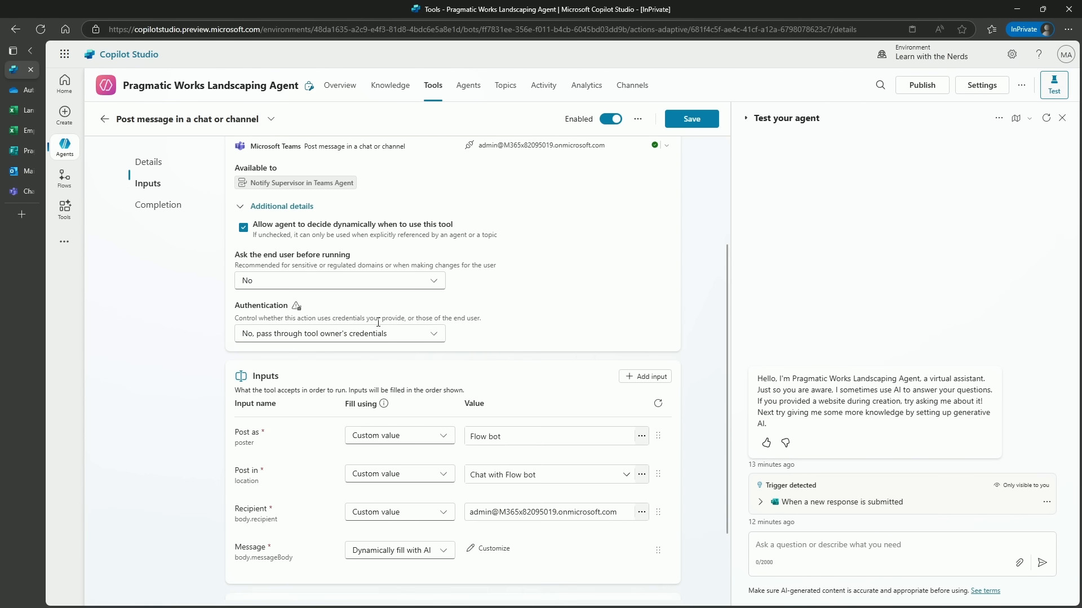
{"action": "left_click", "coordinate": [693, 120]}
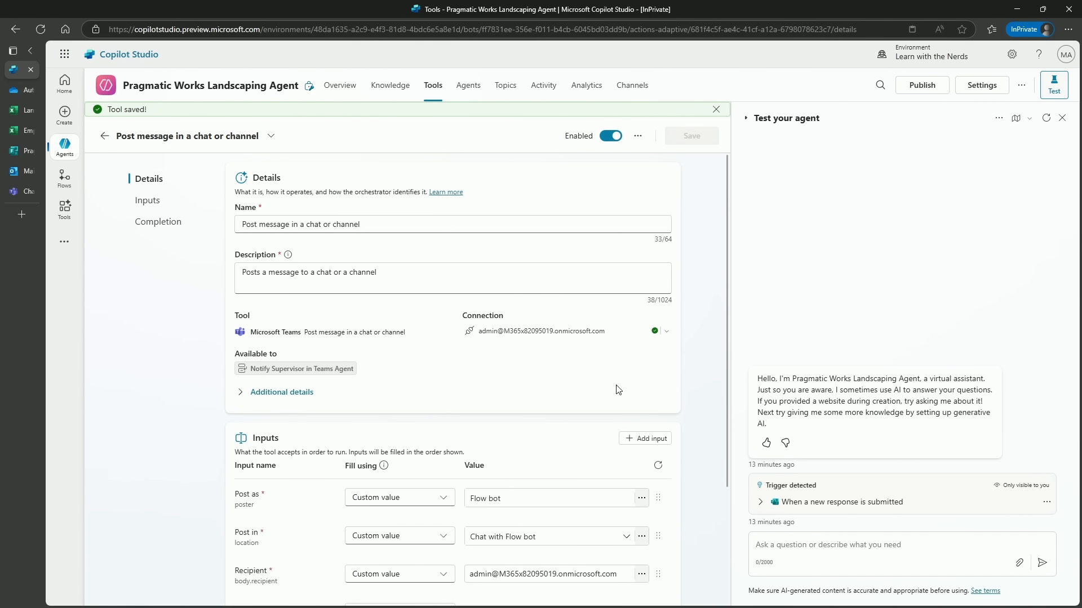
Step: Enter the child agent's instructions: "Run [insert dynamic content 'Post message in a chat or channel'] and include the assigned Employee Name and Project Description in the message."
{"action": "left_click", "coordinate": [471, 91]}
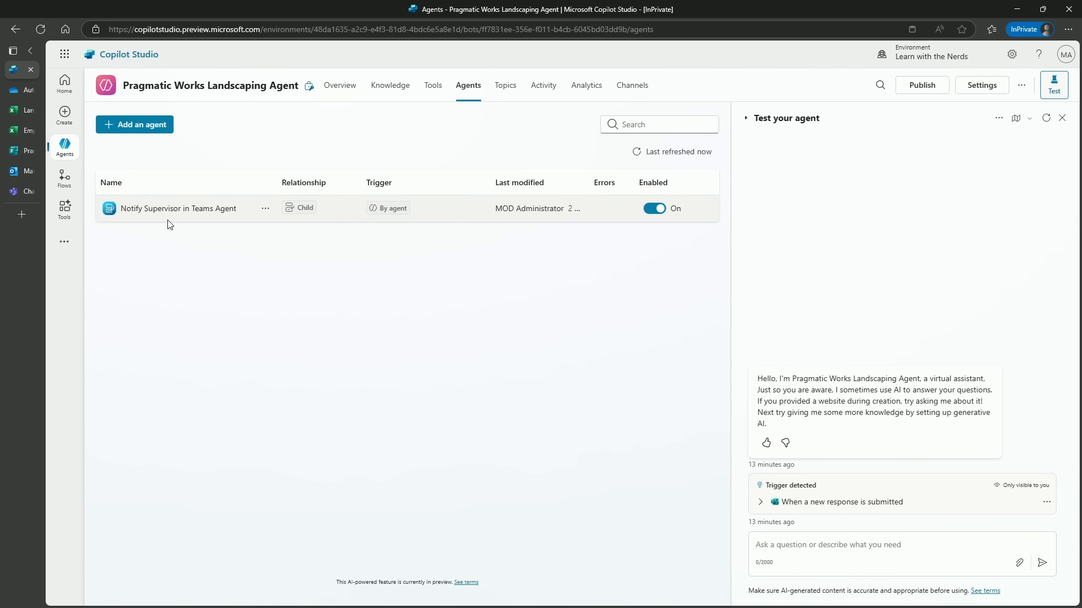
{"action": "left_click", "coordinate": [169, 209]}
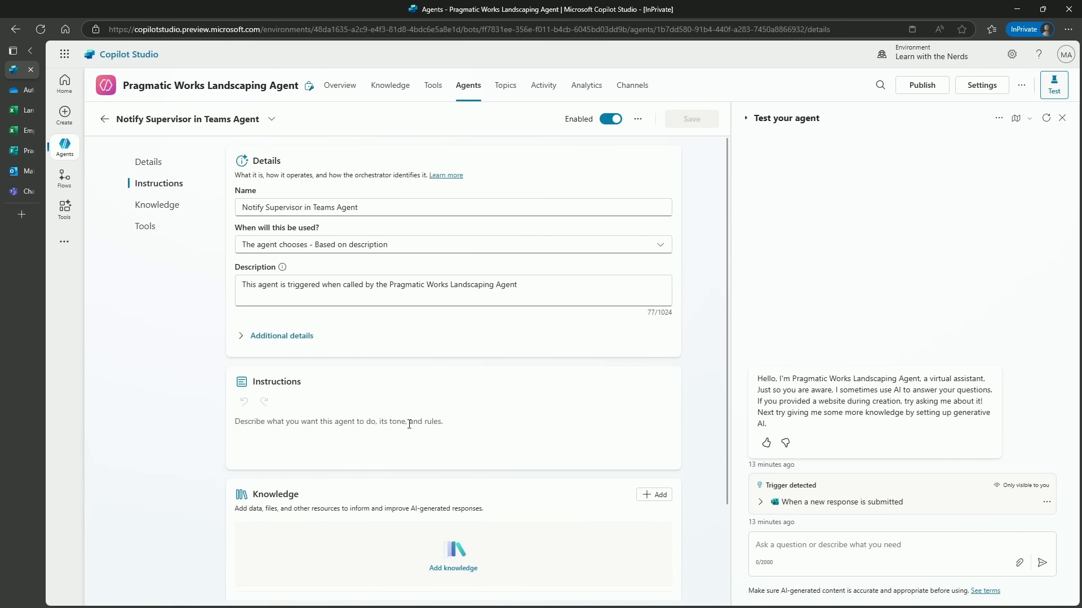
{"action": "scroll", "coordinate": [461, 378], "scroll_direction": "down", "scroll_amount": 1}
{"action": "scroll", "coordinate": [461, 378], "scroll_direction": "down", "scroll_amount": 1}
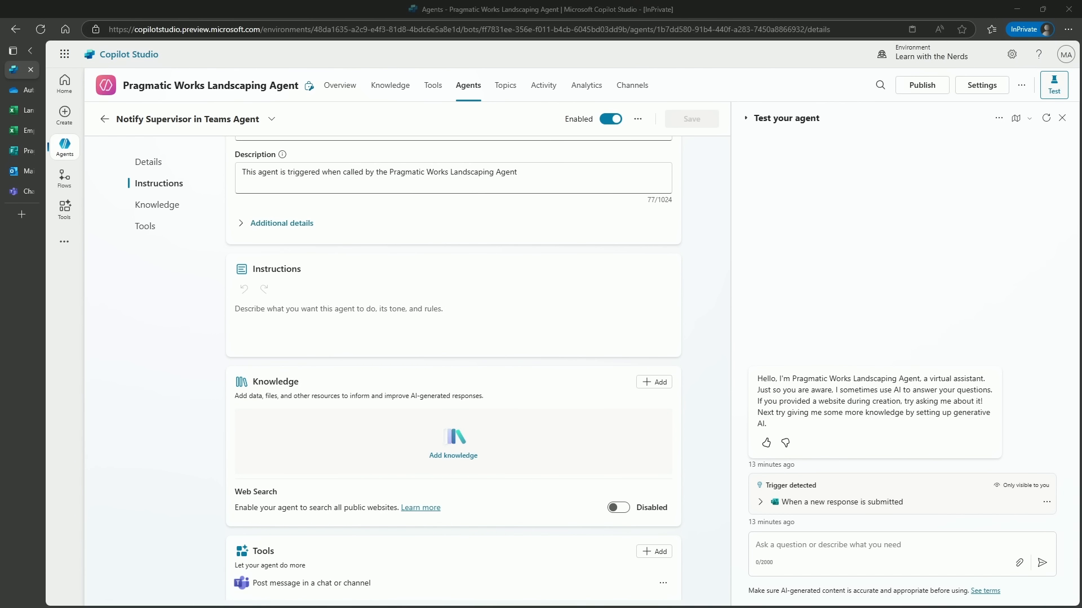
{"action": "left_click", "coordinate": [318, 314]}
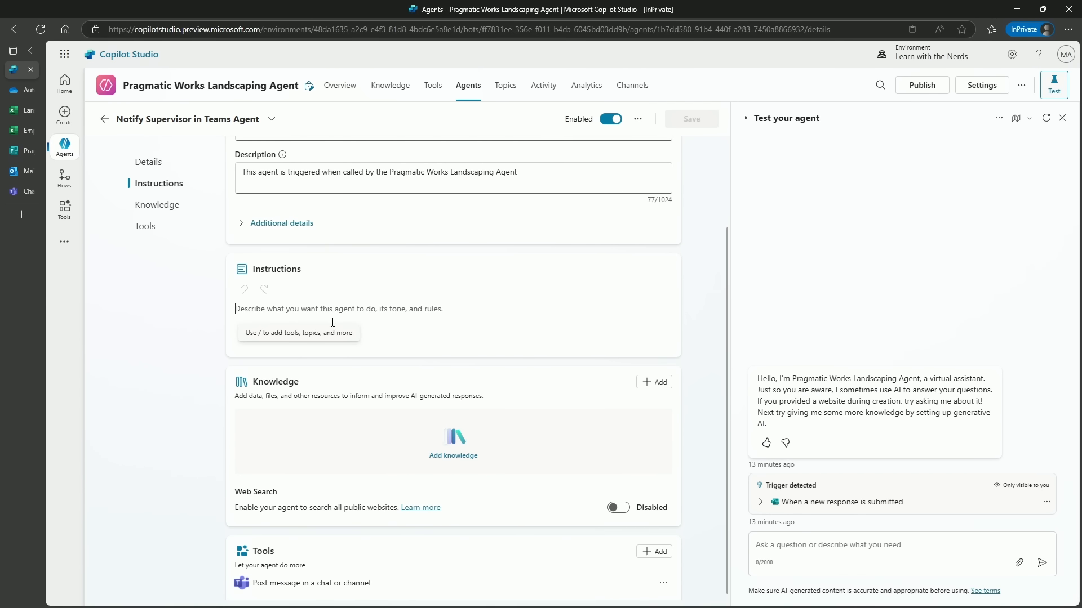
{"action": "type", "text": "Run [insert dynamic content 'Post message in a chat or channel'] and include the assigned Employee Name and Project Description in the message."}
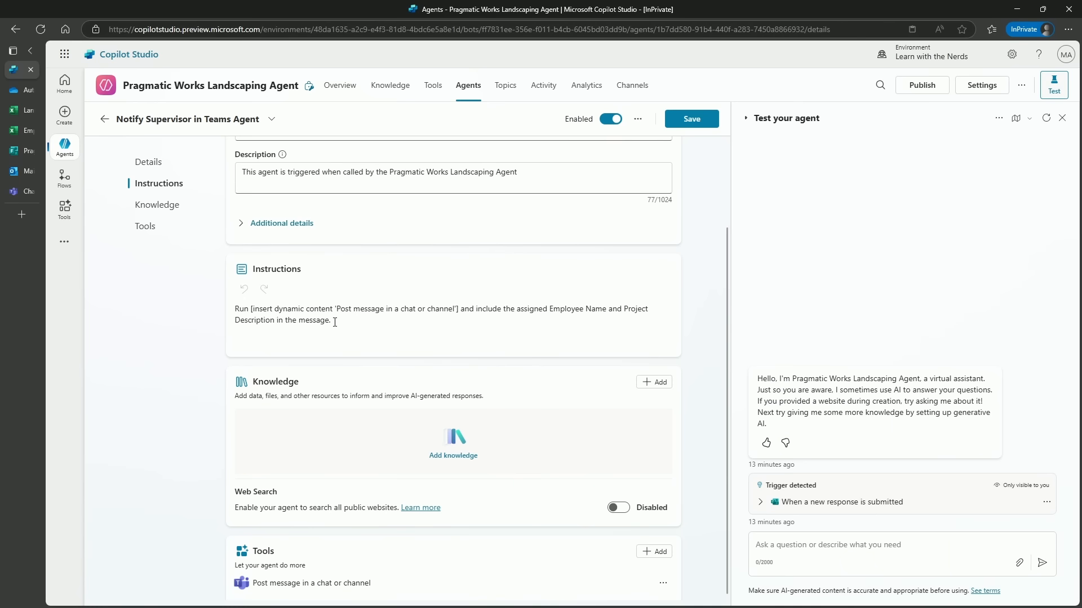
Step: Replace the bracketed placeholder in the instructions with a reference to the Post message in a chat or channel tool
{"action": "left_click_drag", "start_coordinate": [250, 309], "coordinate": [458, 310]}
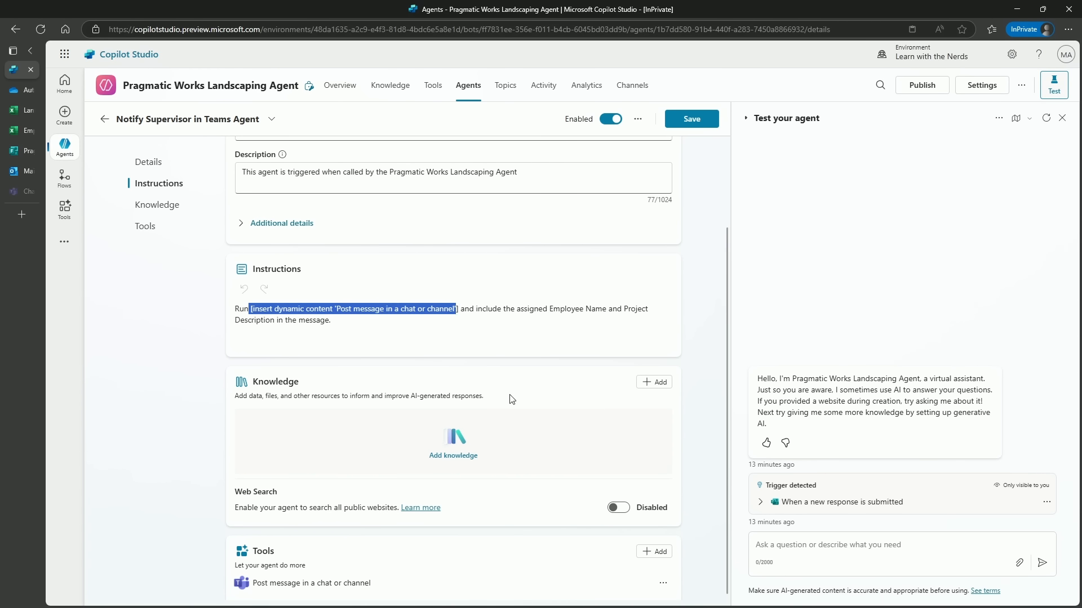
{"action": "key", "text": "BackSpace"}
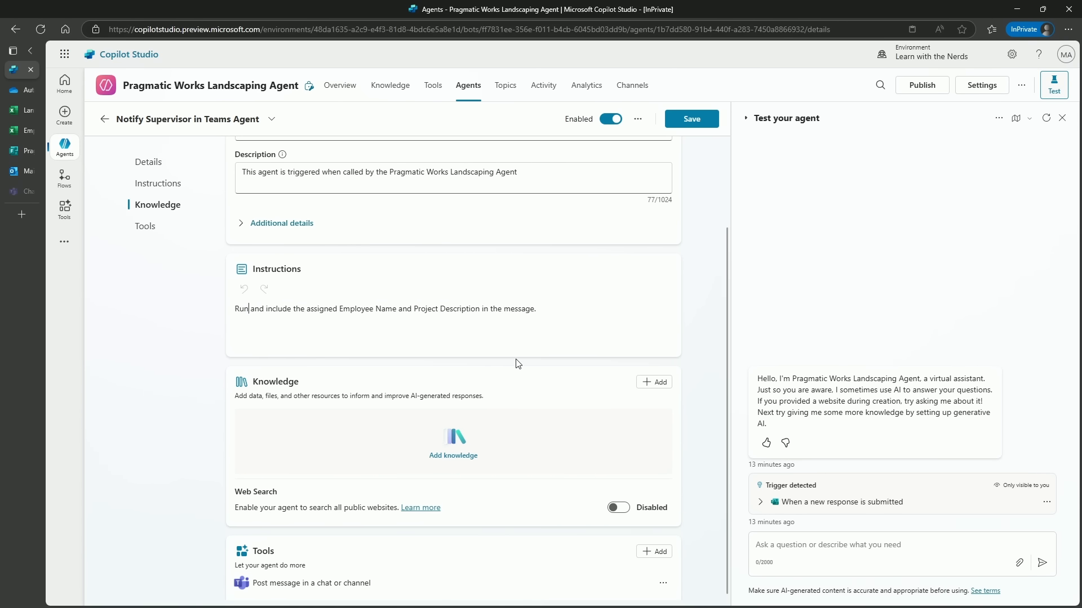
{"action": "type", "text": "/"}
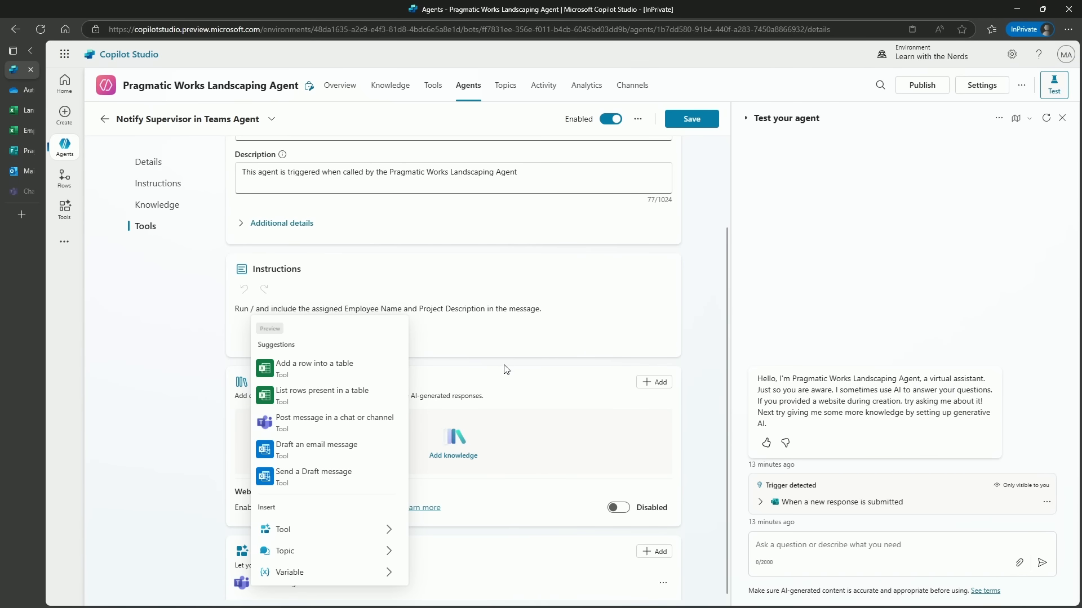
{"action": "left_click", "coordinate": [328, 429]}
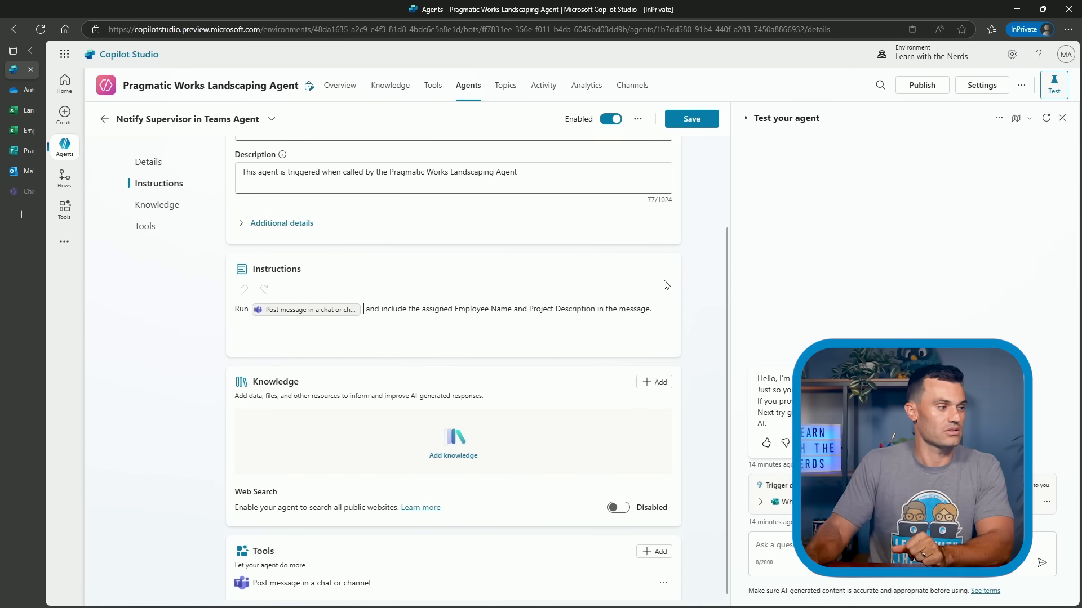
Step: Check the configuration of the Notify Supervisor in Teams Agent and save it
{"action": "scroll", "coordinate": [646, 309], "scroll_direction": "up", "scroll_amount": 2}
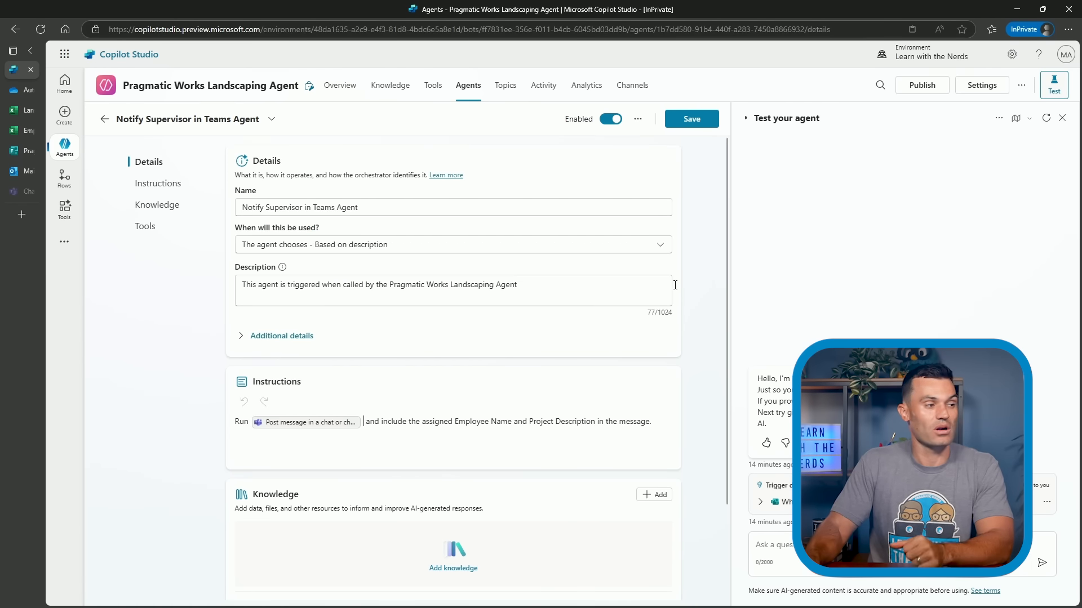
{"action": "scroll", "coordinate": [701, 242], "scroll_direction": "down", "scroll_amount": 2}
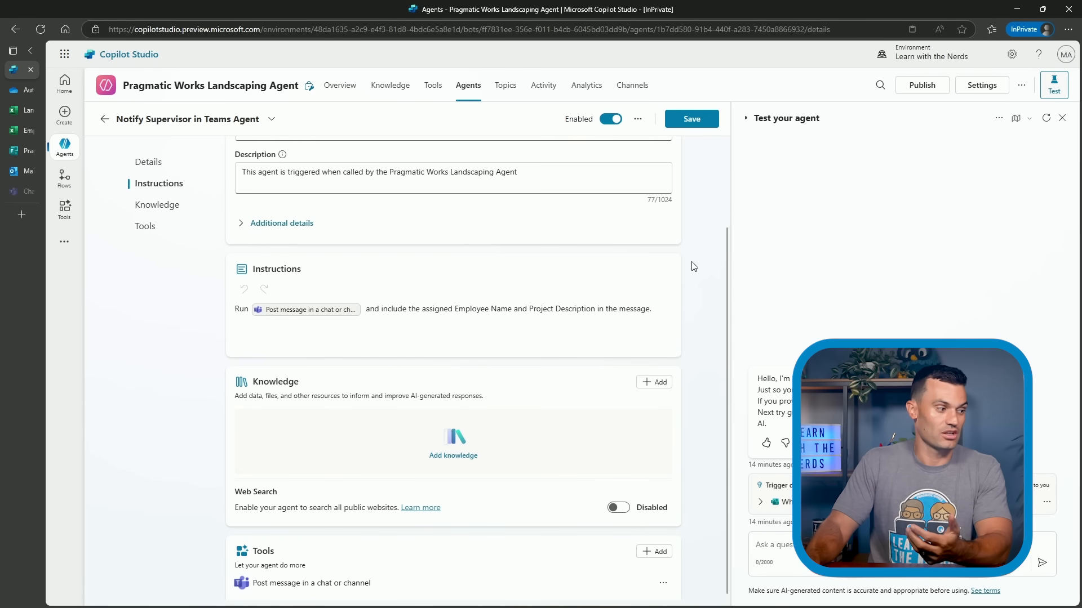
{"action": "left_click", "coordinate": [705, 119]}
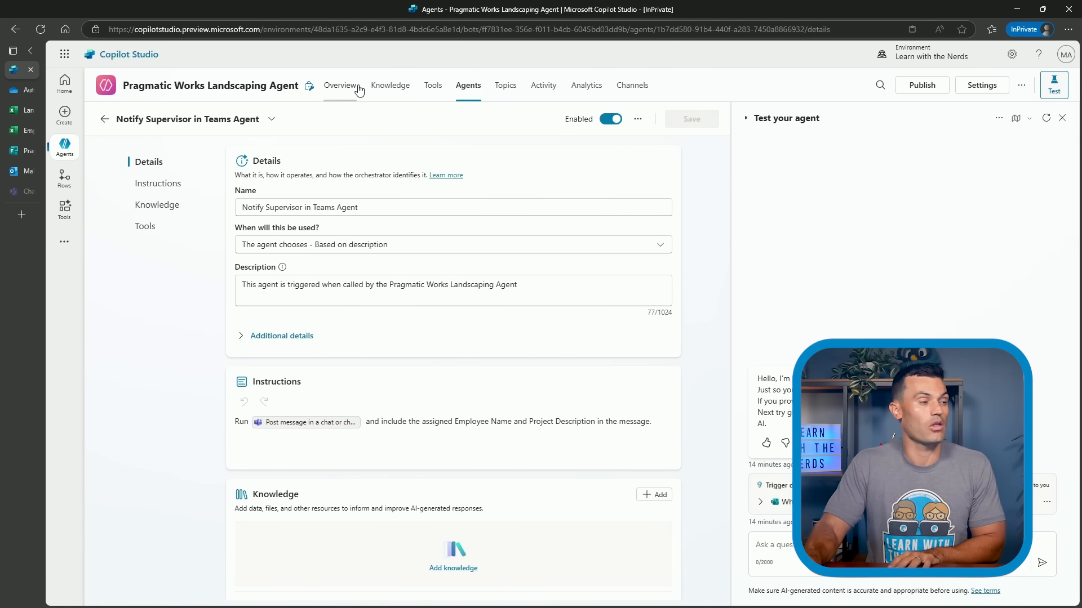
Step: Open the Pragmatic Works Landscaping Agent's instructions for editing and start a new item 6 below item 5
{"action": "left_click", "coordinate": [341, 86]}
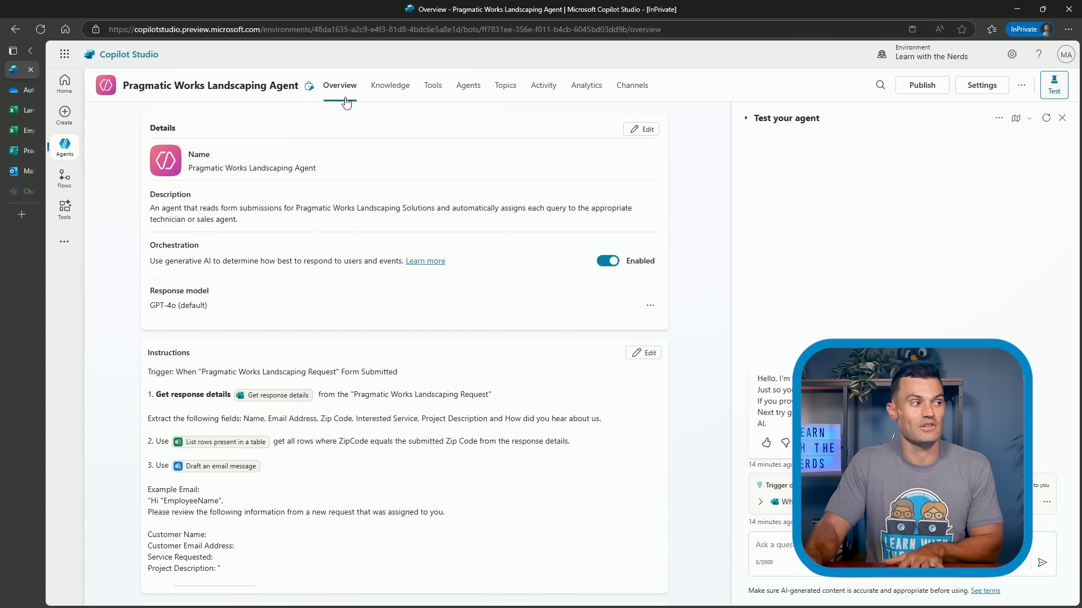
{"action": "scroll", "coordinate": [678, 220], "scroll_direction": "down", "scroll_amount": 2}
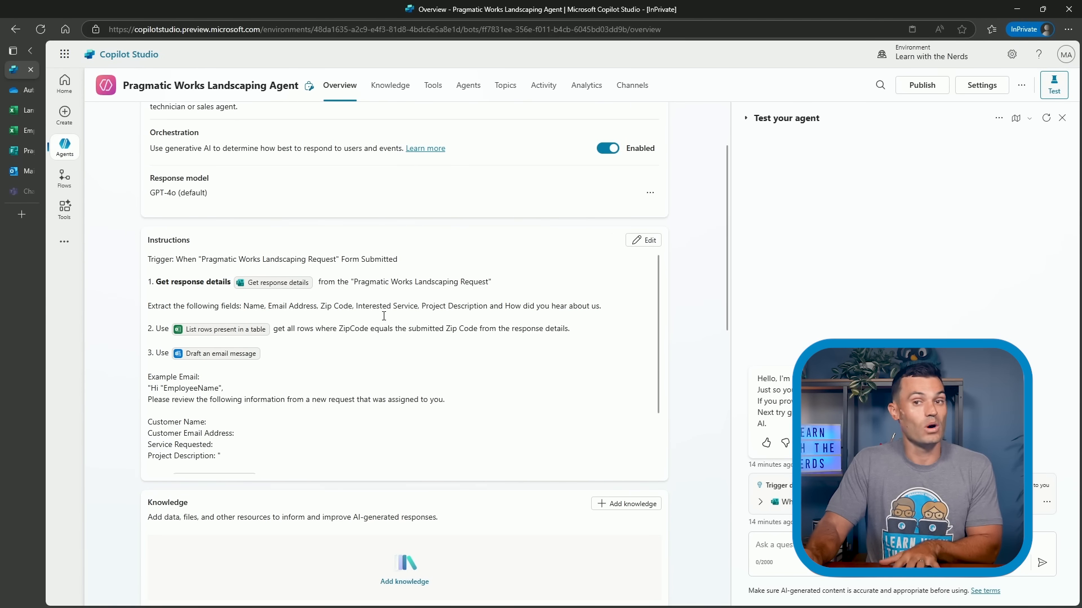
{"action": "left_click", "coordinate": [643, 240]}
{"action": "scroll", "coordinate": [407, 496], "scroll_direction": "down", "scroll_amount": 2}
{"action": "scroll", "coordinate": [407, 495], "scroll_direction": "down", "scroll_amount": 1}
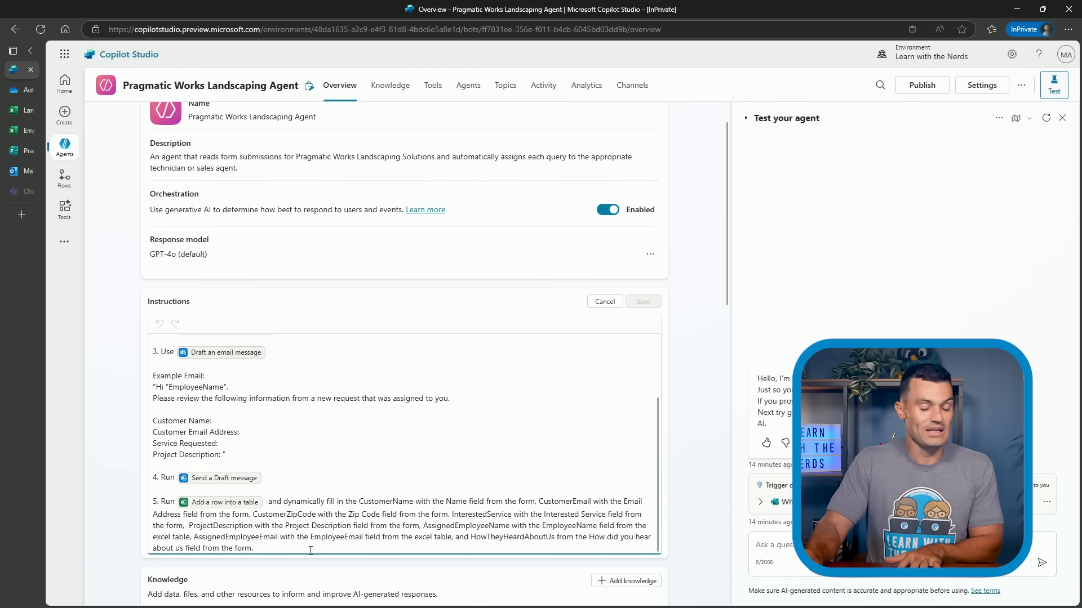
{"action": "key", "text": "Return"}
{"action": "key", "text": "Return"}
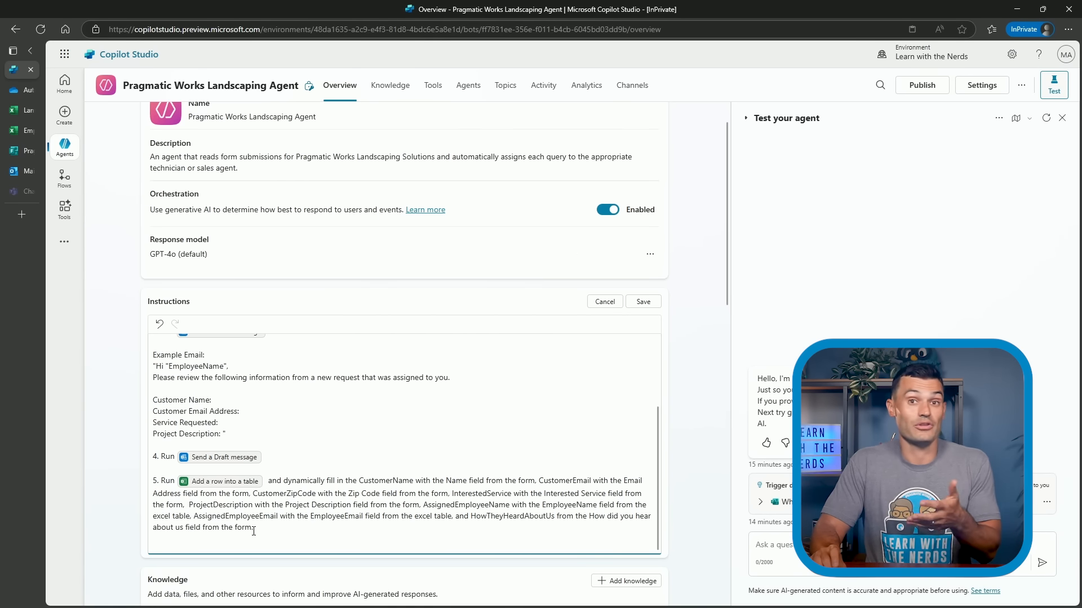
{"action": "type", "text": "6."}
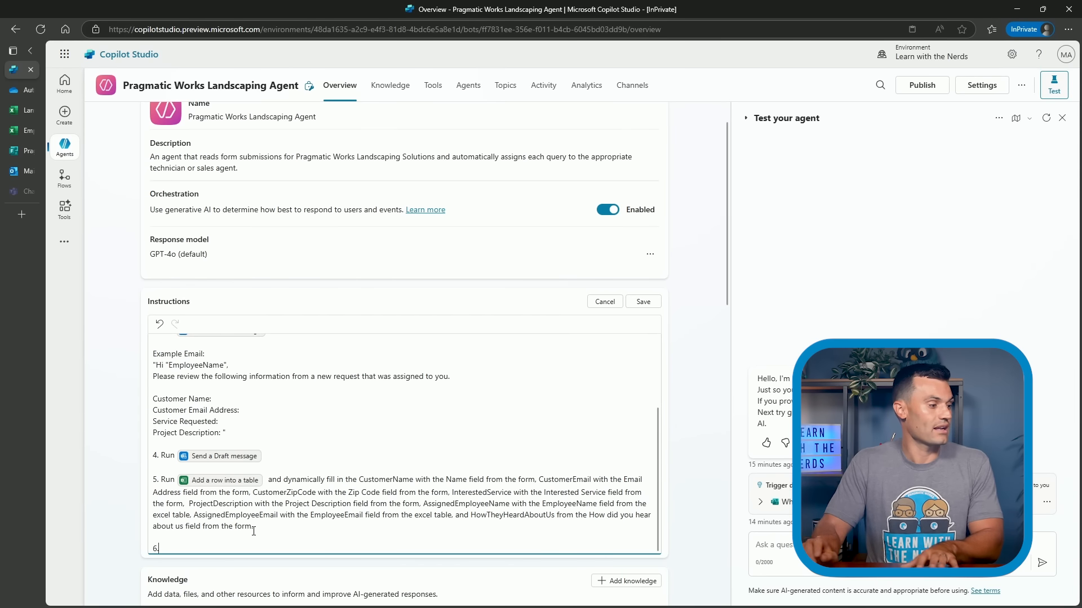
Step: Check the wording in Autonomous Agent Details.pdf and complete item 6 as "Call the" followed by a reference to the Notify Supervisor in Teams Agent
{"action": "left_click", "coordinate": [25, 90]}
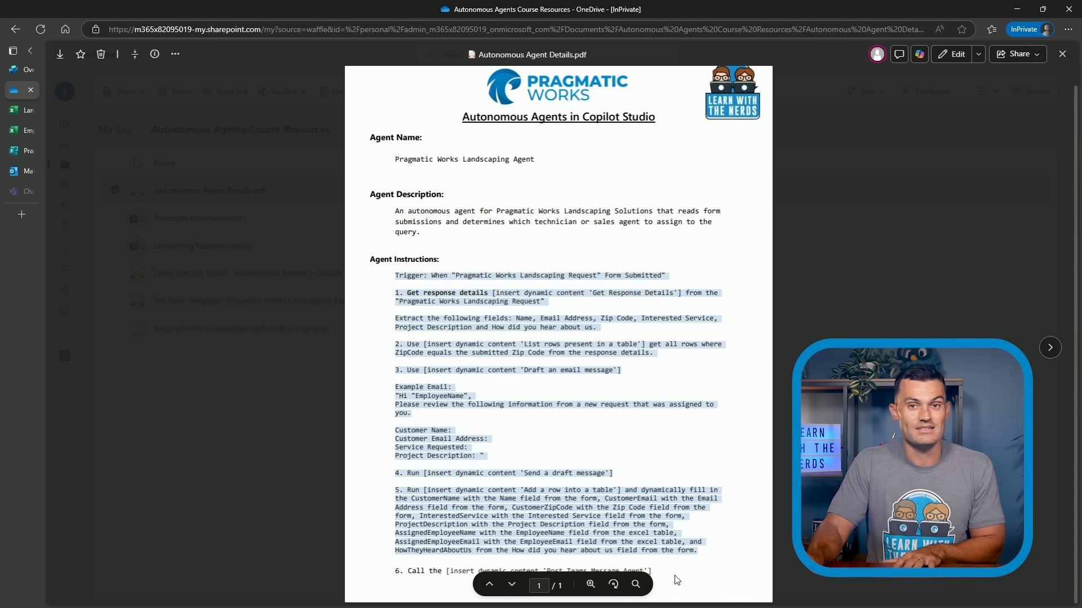
{"action": "left_click", "coordinate": [16, 72]}
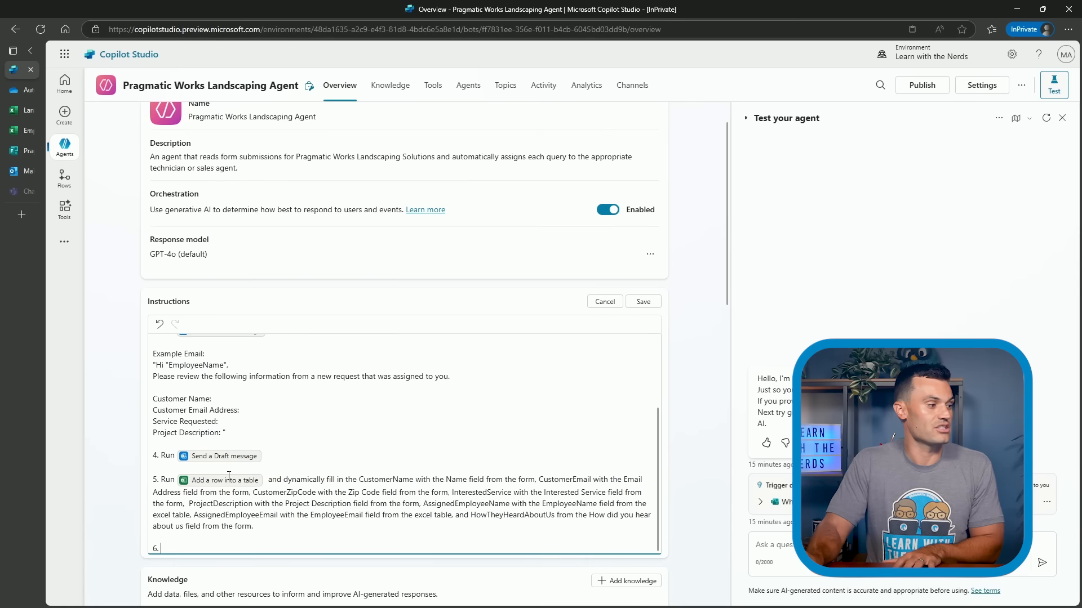
{"action": "left_click", "coordinate": [241, 546]}
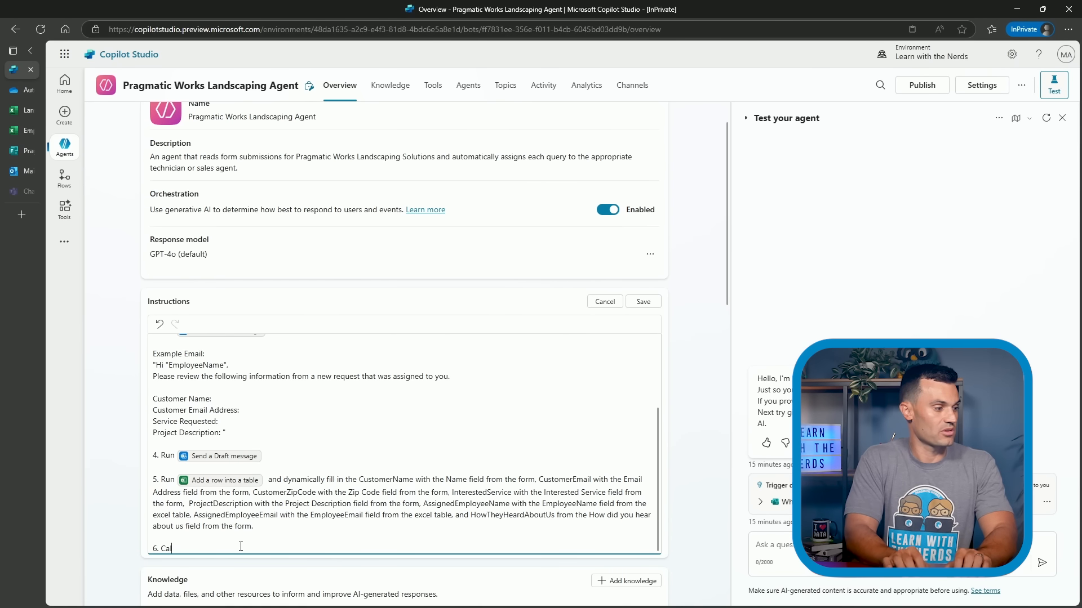
{"action": "type", "text": "Call the /"}
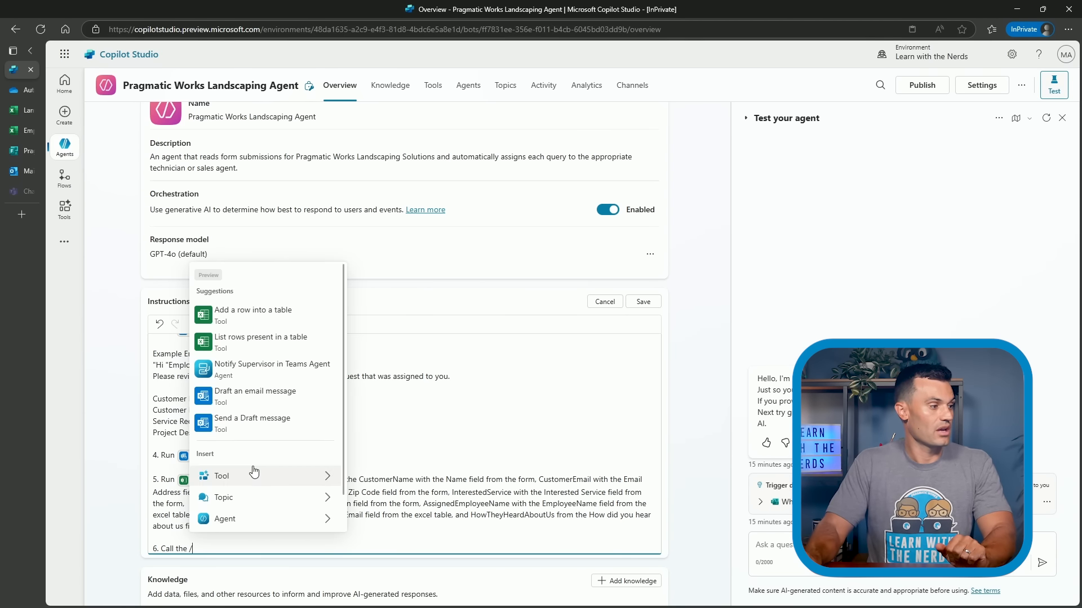
{"action": "left_click", "coordinate": [251, 369]}
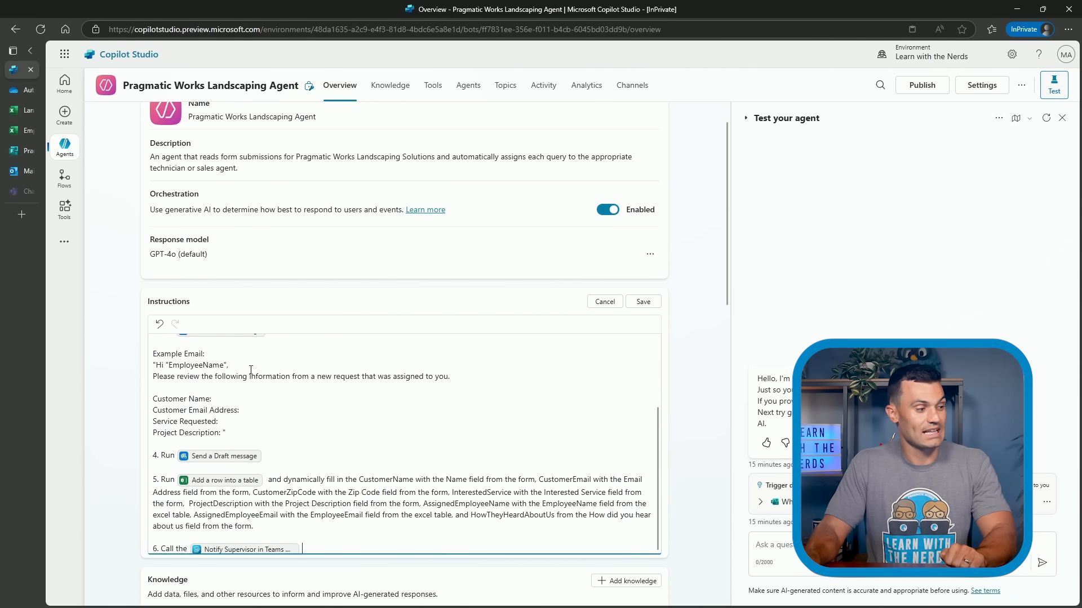
{"action": "scroll", "coordinate": [387, 471], "scroll_direction": "down", "scroll_amount": 1}
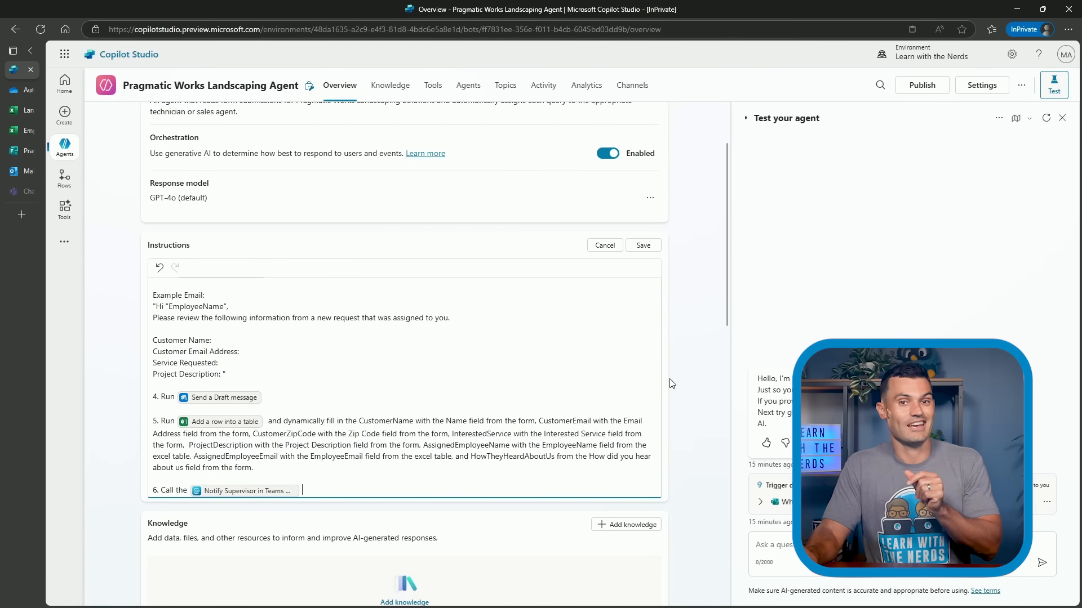
Step: Save the updated instructions and publish the Pragmatic Works Landscaping Agent
{"action": "left_click", "coordinate": [647, 246]}
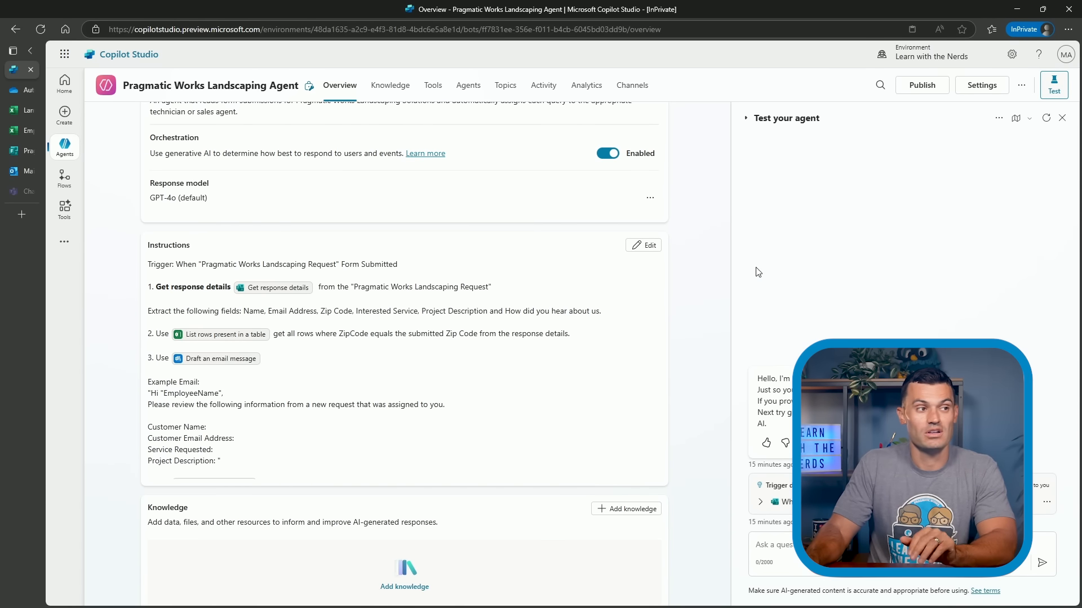
{"action": "left_click", "coordinate": [925, 85]}
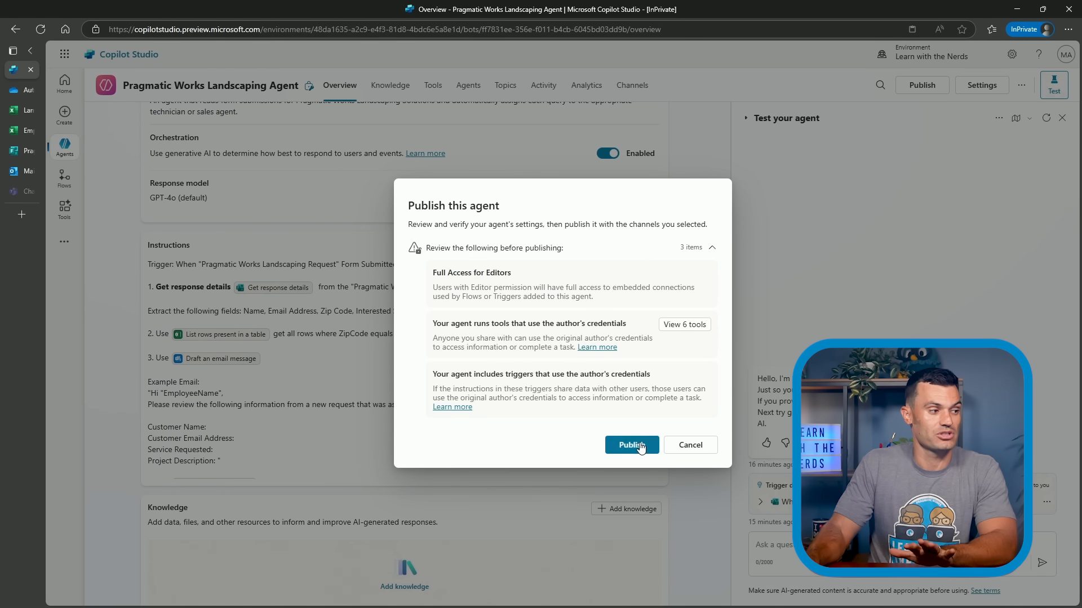
{"action": "left_click", "coordinate": [640, 443]}
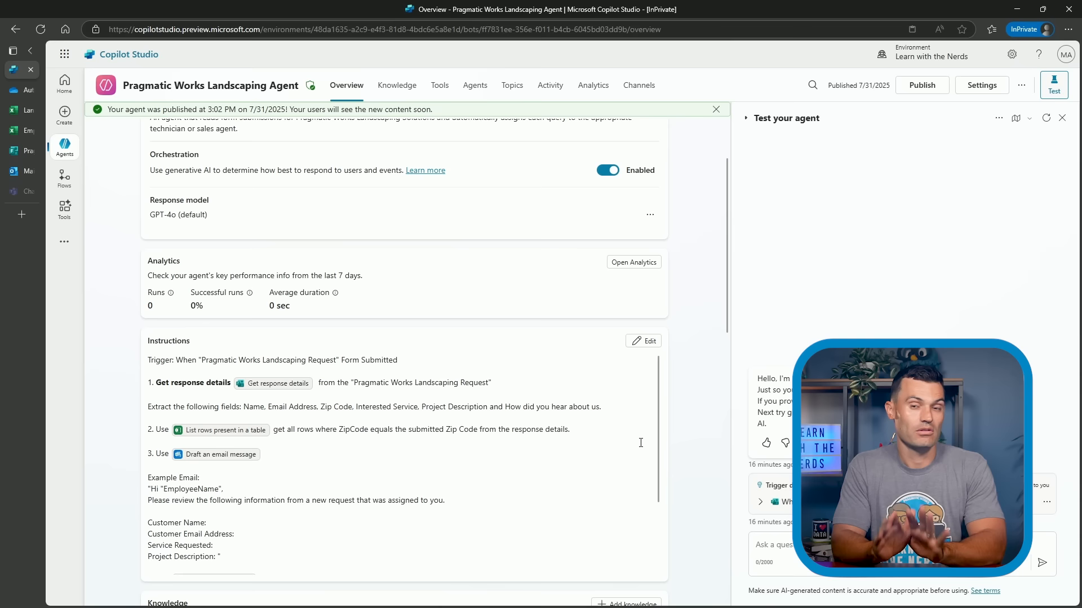
Step: Look up the Fruit Cove ZipCode in the Employee Information workbook and return to the Pragmatic Works Landscaping Request form
{"action": "left_click", "coordinate": [14, 130]}
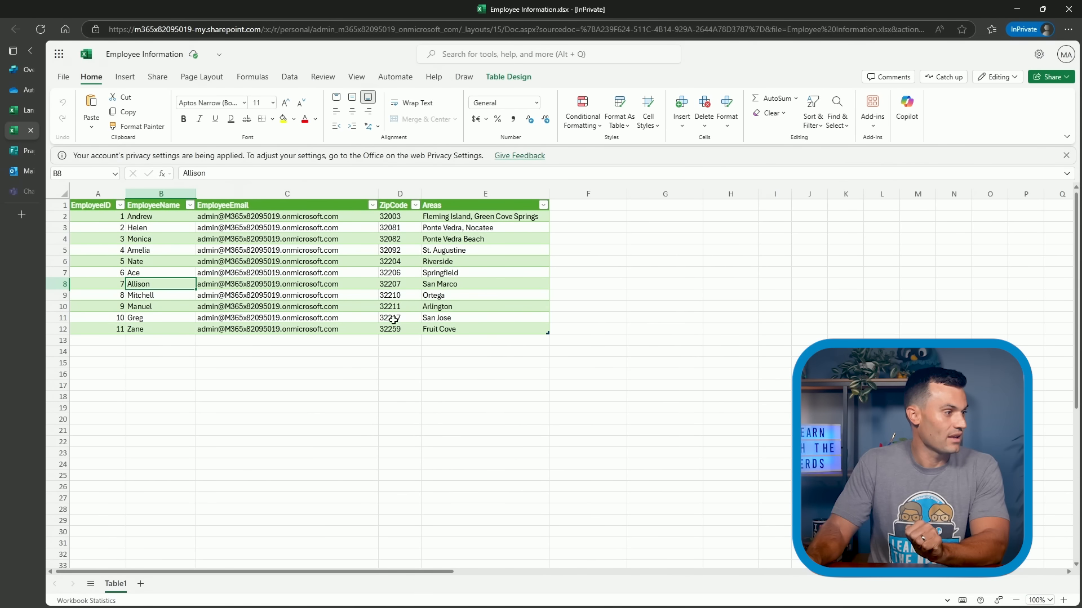
{"action": "left_click", "coordinate": [418, 332]}
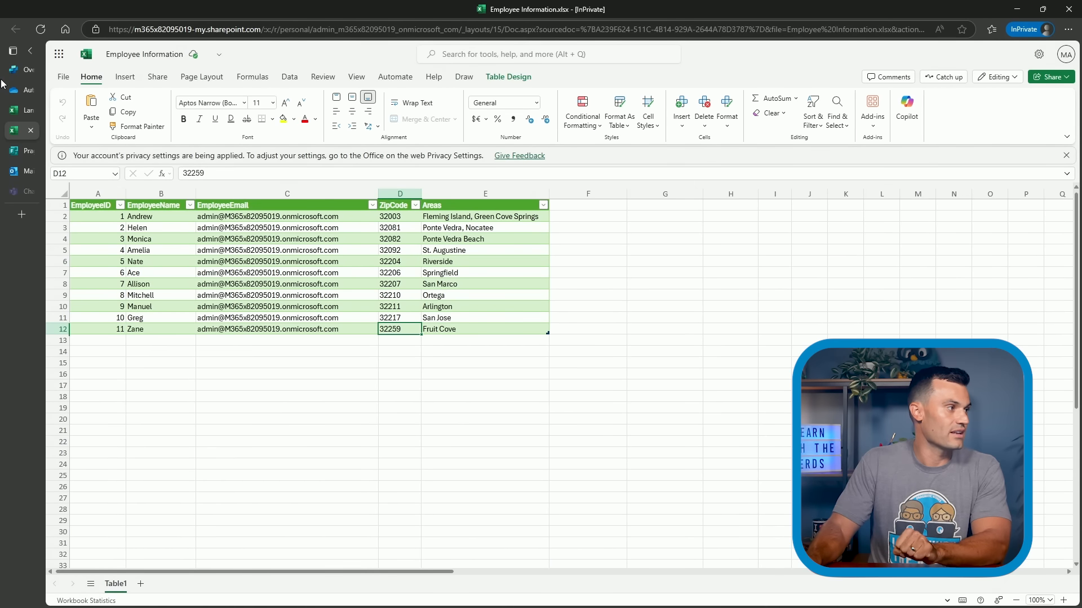
{"action": "left_click", "coordinate": [19, 157]}
Step: Fill in the customer's name, email address and zip code 32259 on the request form, checking the zip code against the Employee Information workbook
{"action": "scroll", "coordinate": [765, 354], "scroll_direction": "up", "scroll_amount": 10}
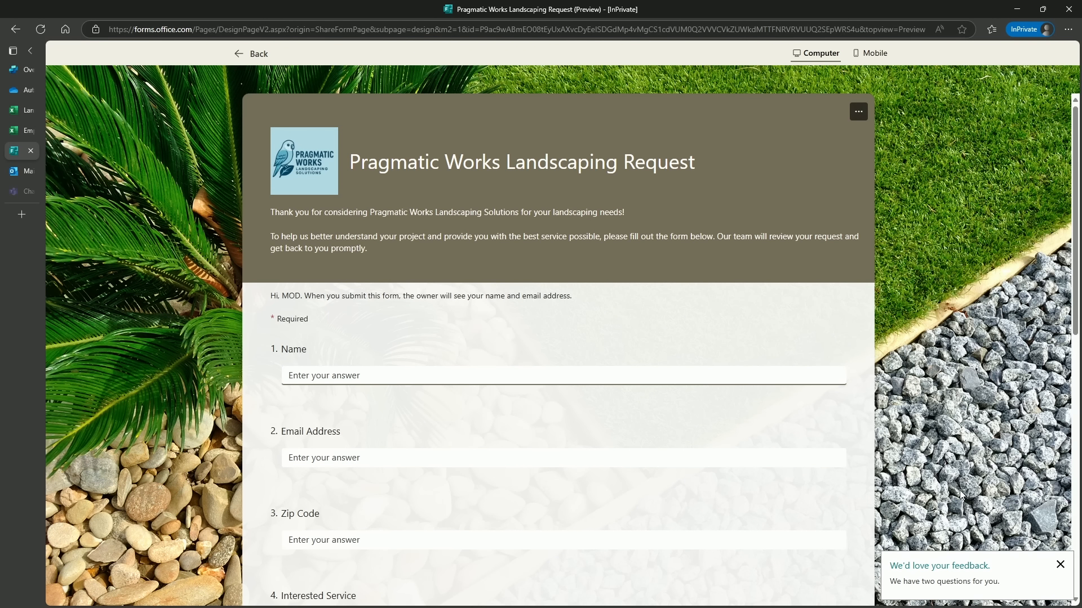
{"action": "type", "text": "Jonathon Test 2"}
{"action": "left_click", "coordinate": [509, 456]}
{"action": "type", "text": "test"}
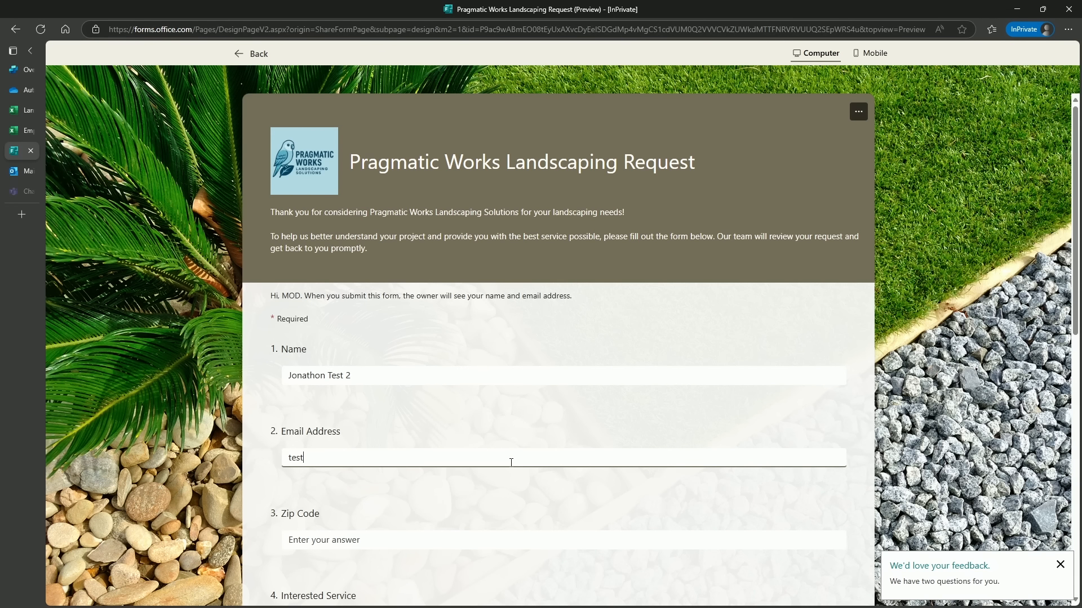
{"action": "type", "text": "2@sample.com"}
{"action": "left_click", "coordinate": [526, 538]}
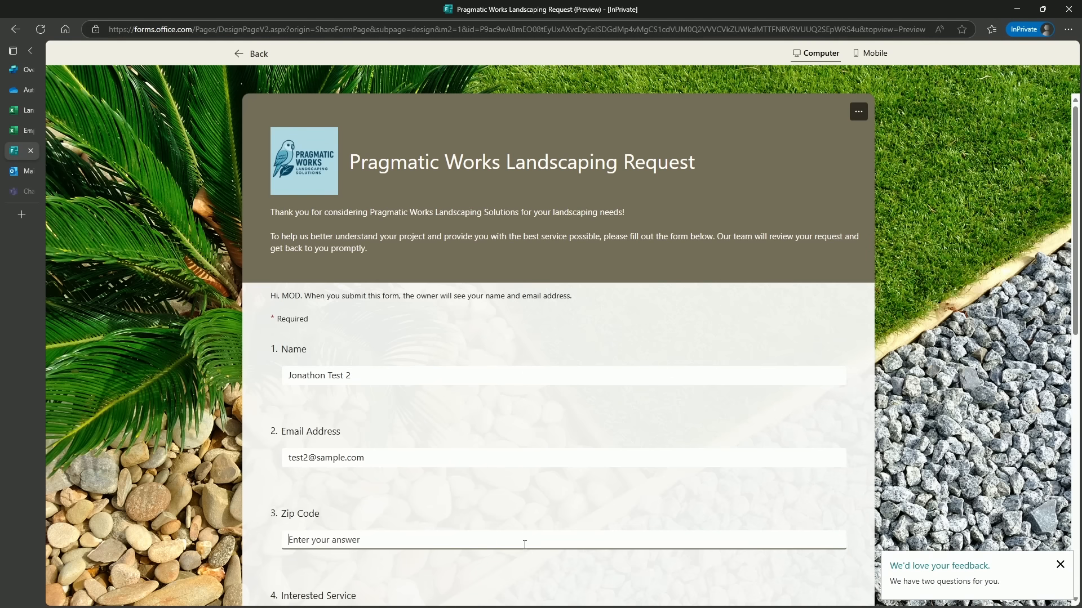
{"action": "type", "text": "32259"}
{"action": "left_click", "coordinate": [17, 130]}
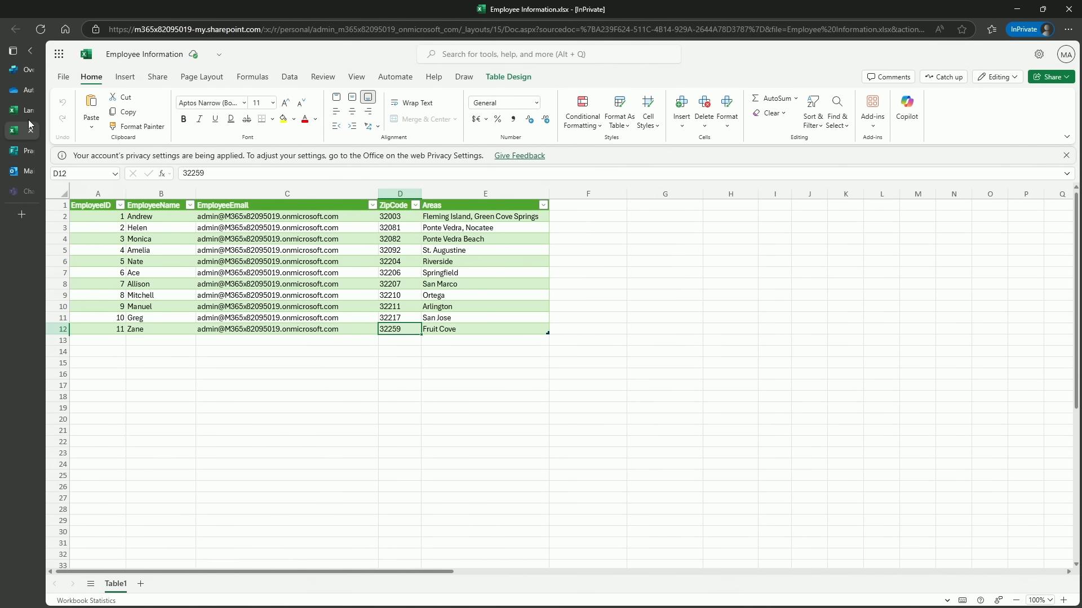
{"action": "left_click", "coordinate": [17, 151]}
Step: Choose Landscaping Design and describe the project: "I want to have new bushes and trees on the side of my house so I dont see my neighbor anymore"
{"action": "scroll", "coordinate": [380, 360], "scroll_direction": "down", "scroll_amount": 5}
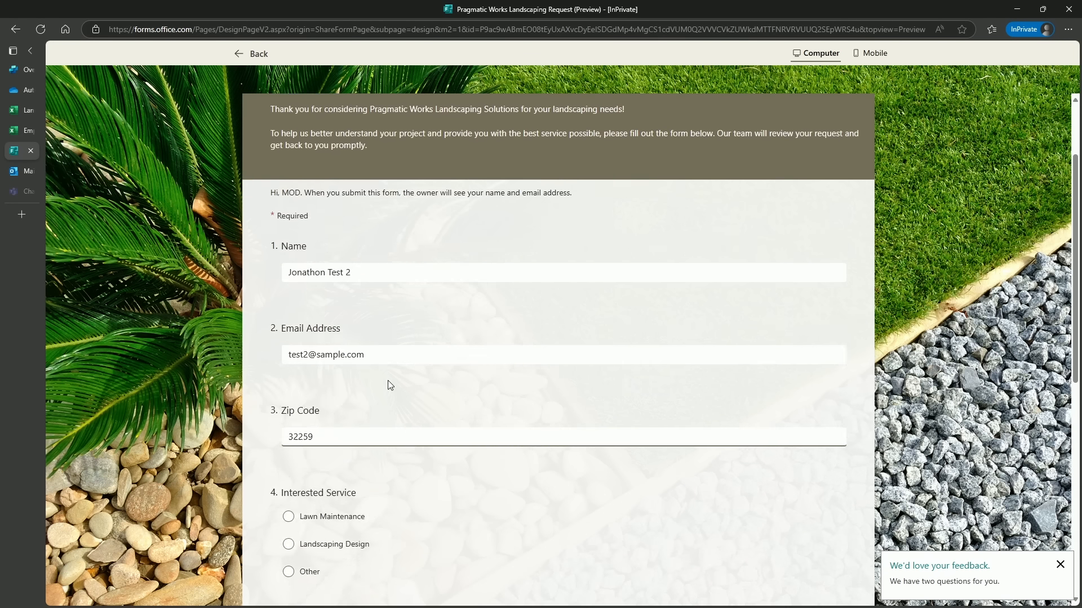
{"action": "left_click", "coordinate": [319, 368]}
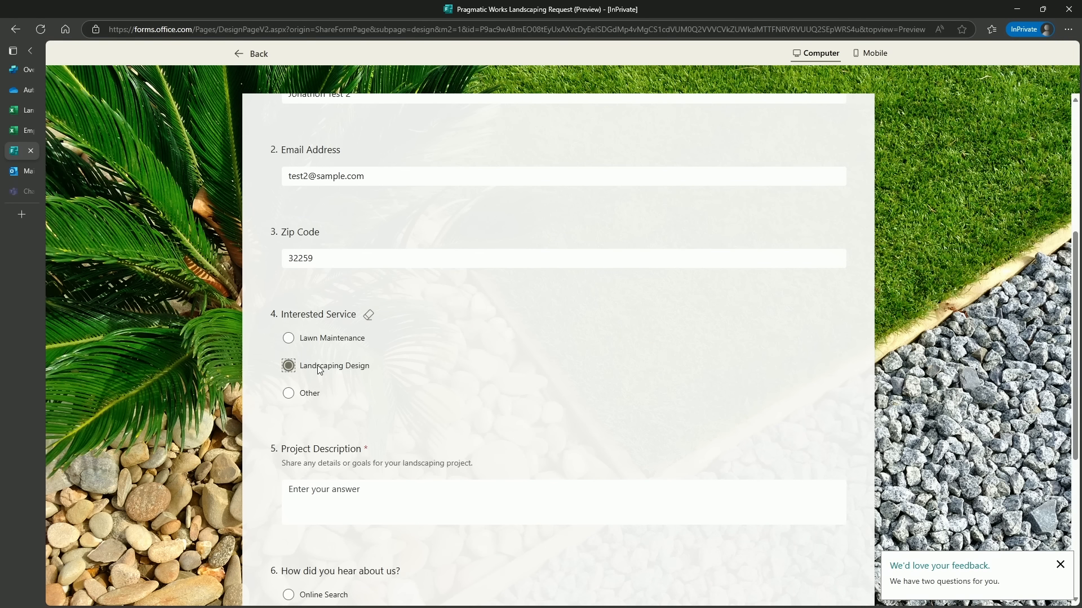
{"action": "left_click", "coordinate": [338, 489]}
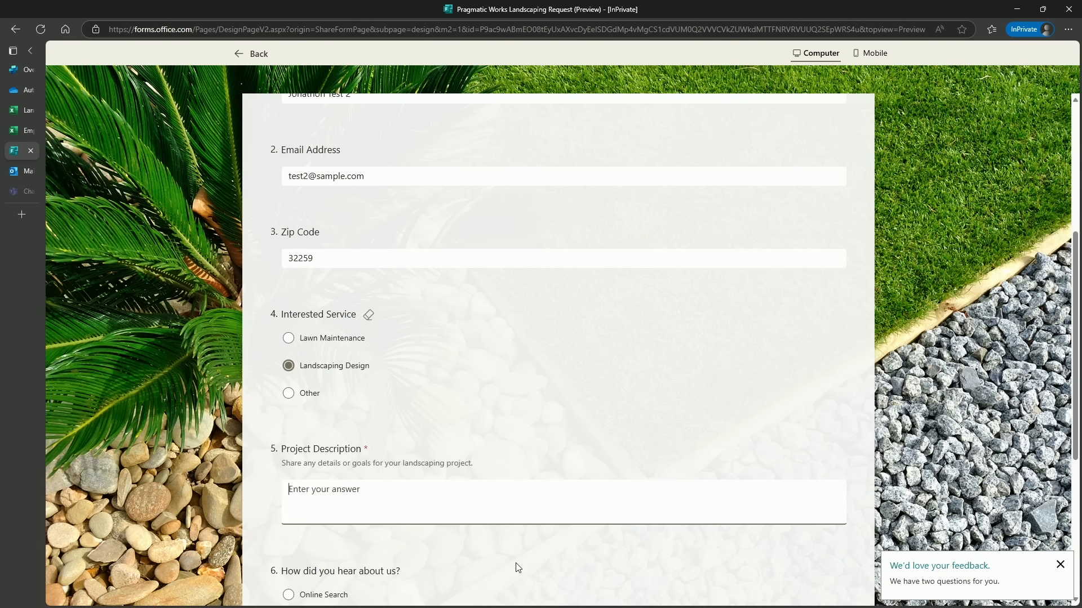
{"action": "type", "text": "I want to have new bushes and tr"}
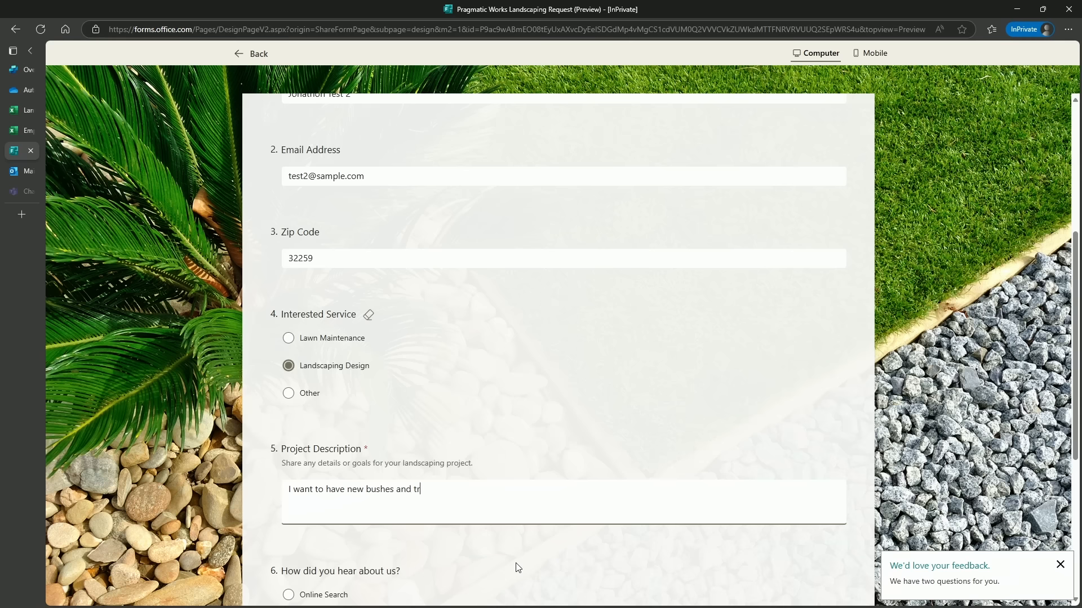
{"action": "type", "text": "ees on the side of my house so I"}
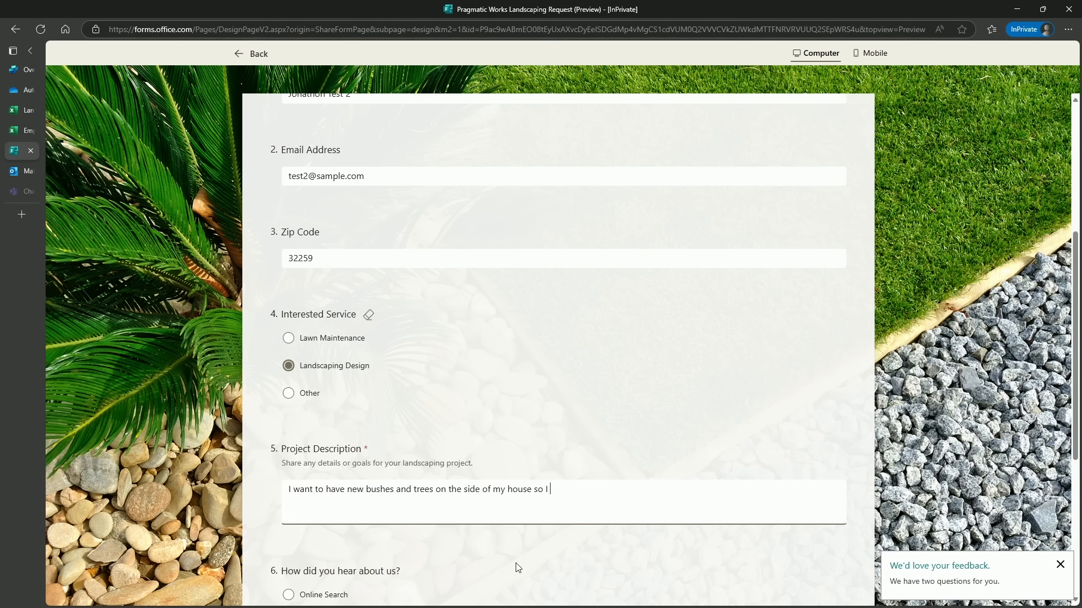
{"action": "type", "text": " dont see my neighbor anymore"}
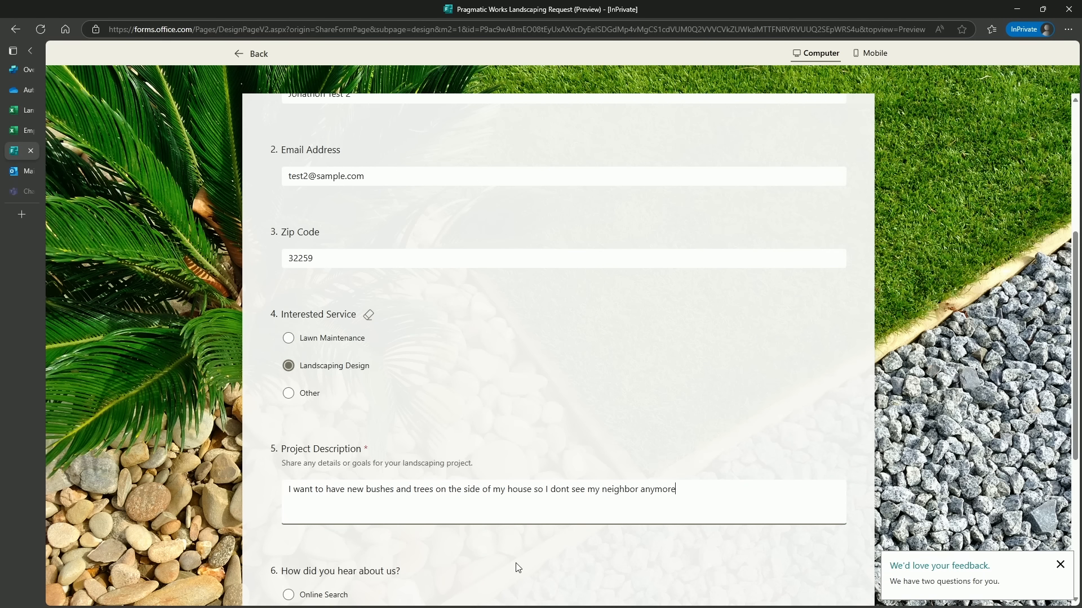
Step: Select Friend/Family Referral for how the customer heard about the company and submit the landscaping request form
{"action": "scroll", "coordinate": [536, 398], "scroll_direction": "down", "scroll_amount": 3}
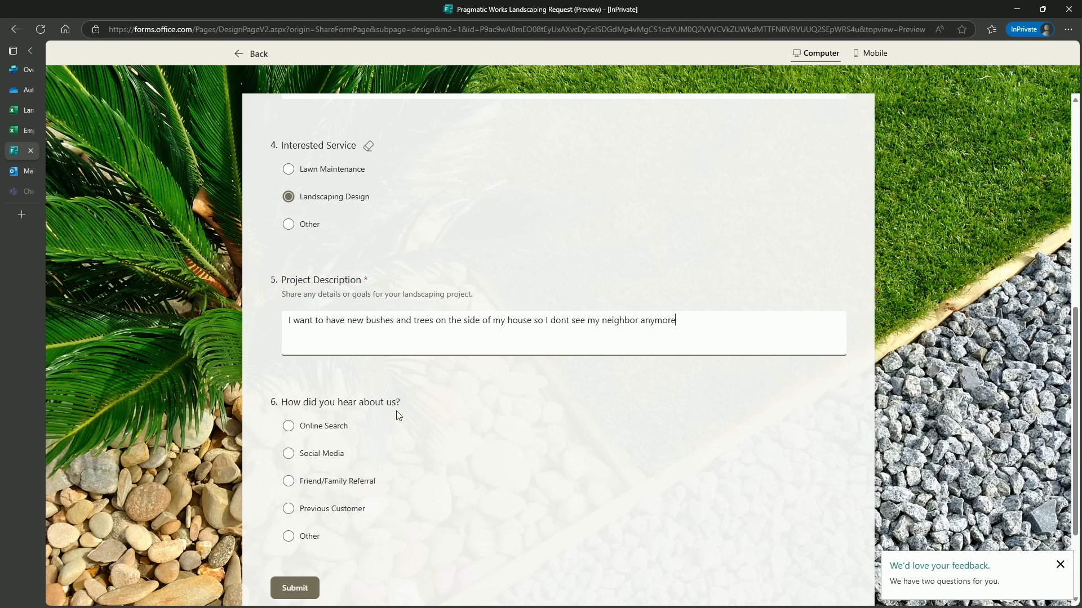
{"action": "left_click", "coordinate": [297, 488]}
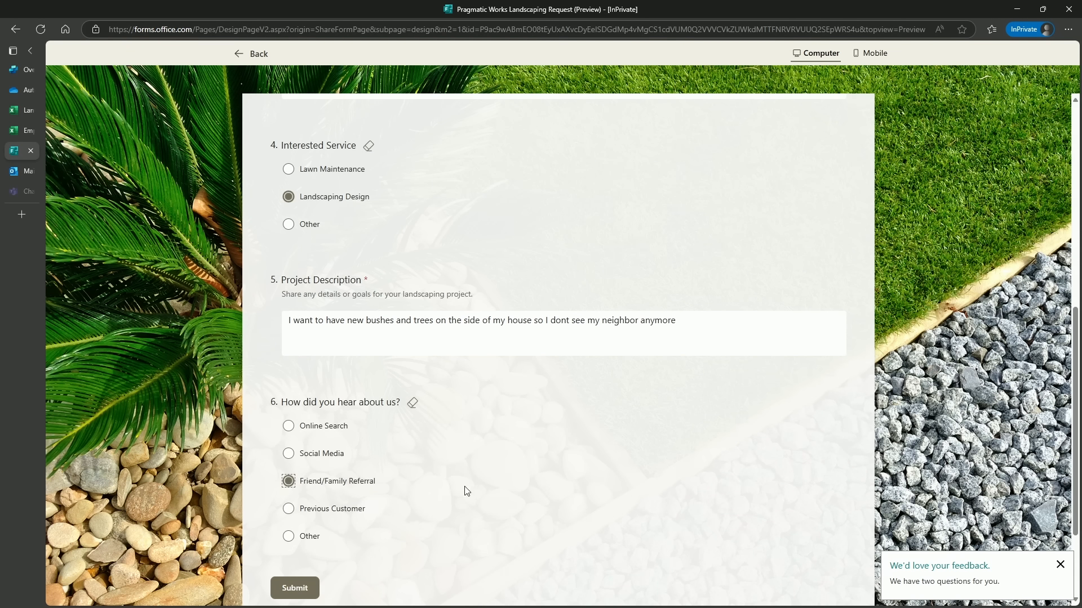
{"action": "scroll", "coordinate": [518, 417], "scroll_direction": "down", "scroll_amount": 2}
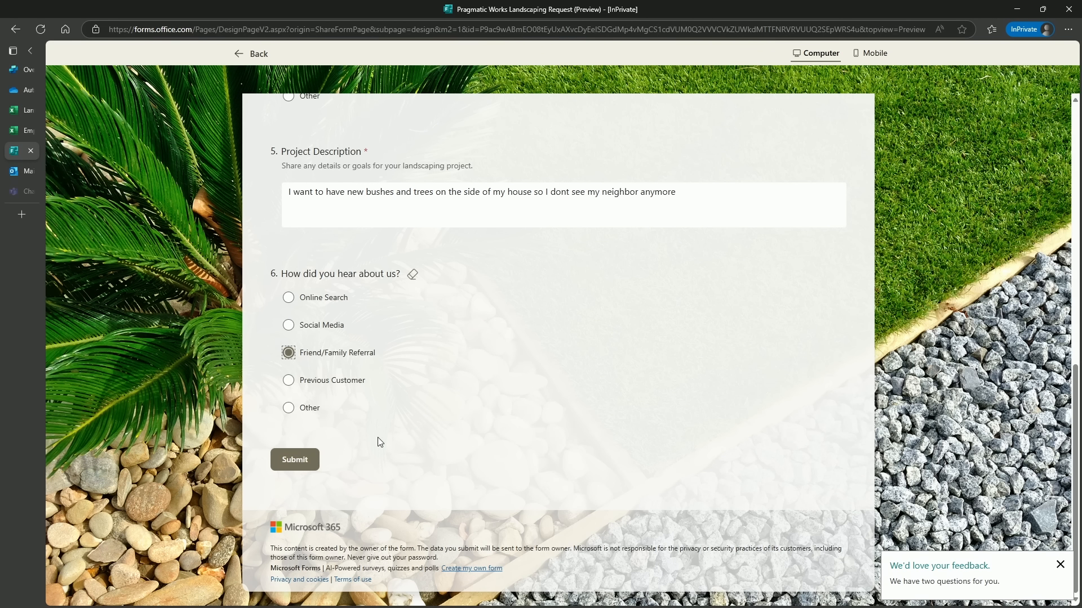
{"action": "left_click", "coordinate": [295, 467]}
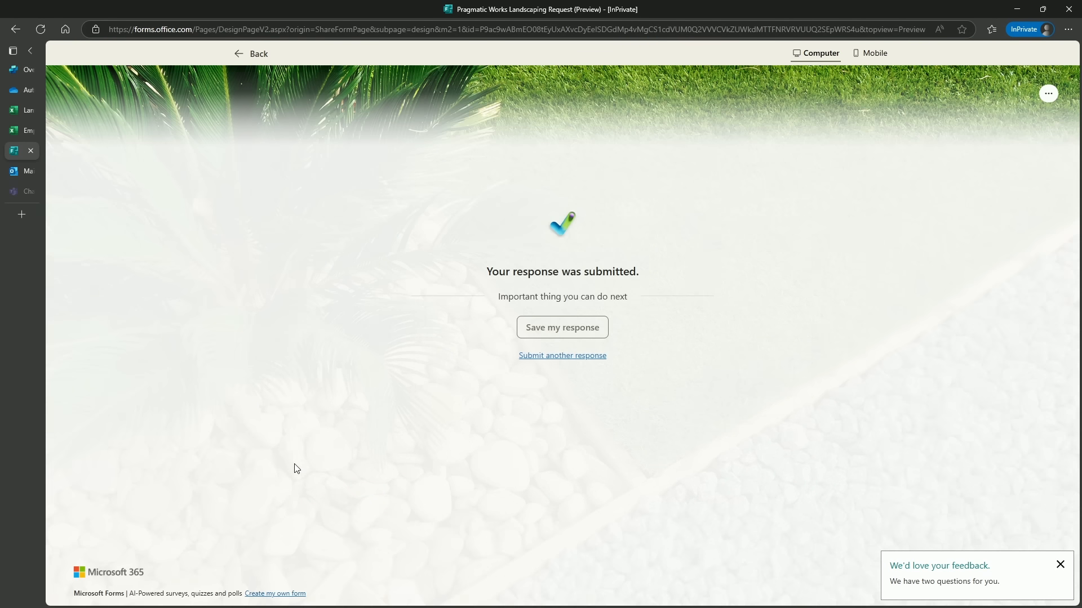
Step: Check the test request's results in the Copilot Studio activity map, the sent mail in Outlook and the chats in Microsoft Teams
{"action": "left_click", "coordinate": [33, 75]}
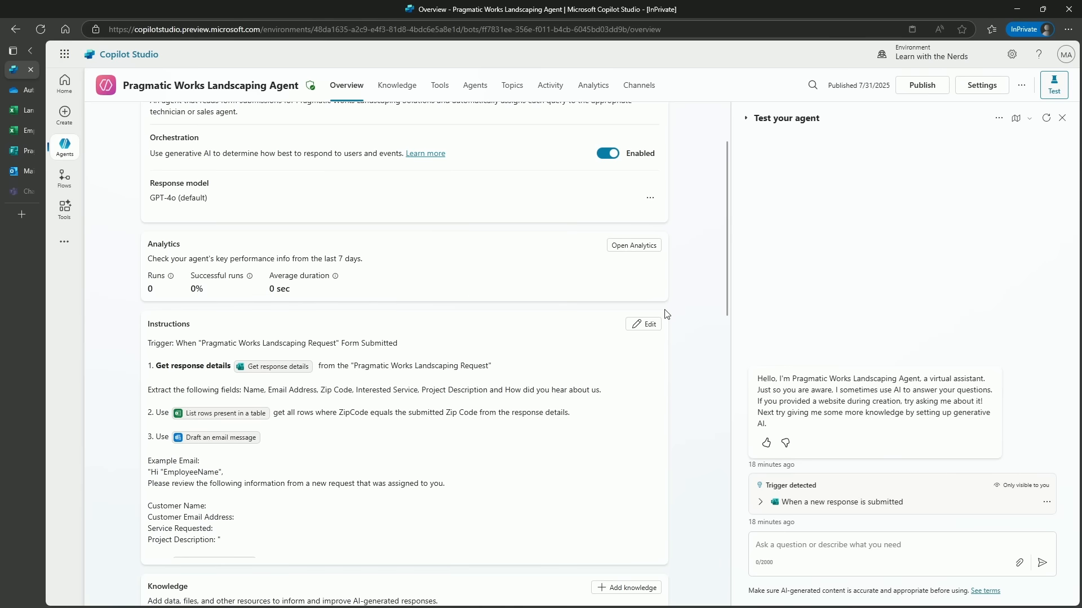
{"action": "scroll", "coordinate": [703, 326], "scroll_direction": "up", "scroll_amount": 3}
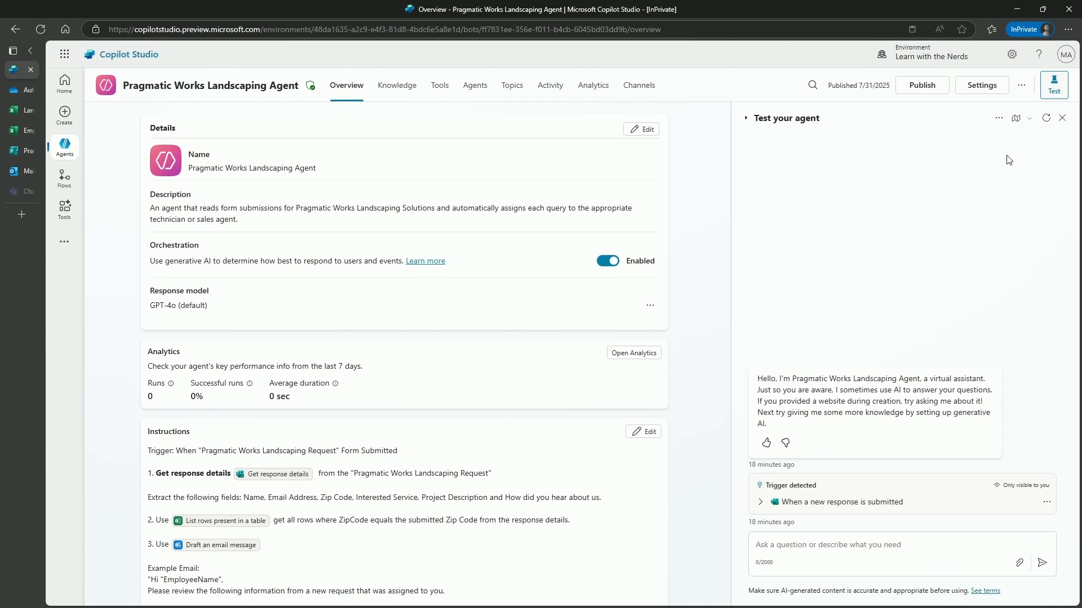
{"action": "left_click", "coordinate": [1021, 120]}
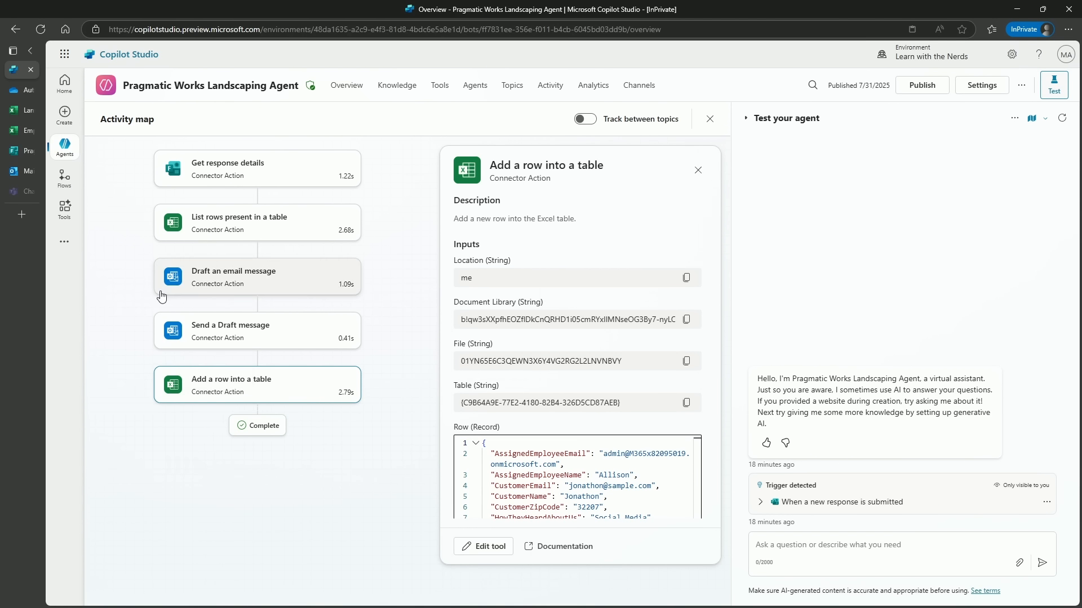
{"action": "left_click", "coordinate": [15, 173]}
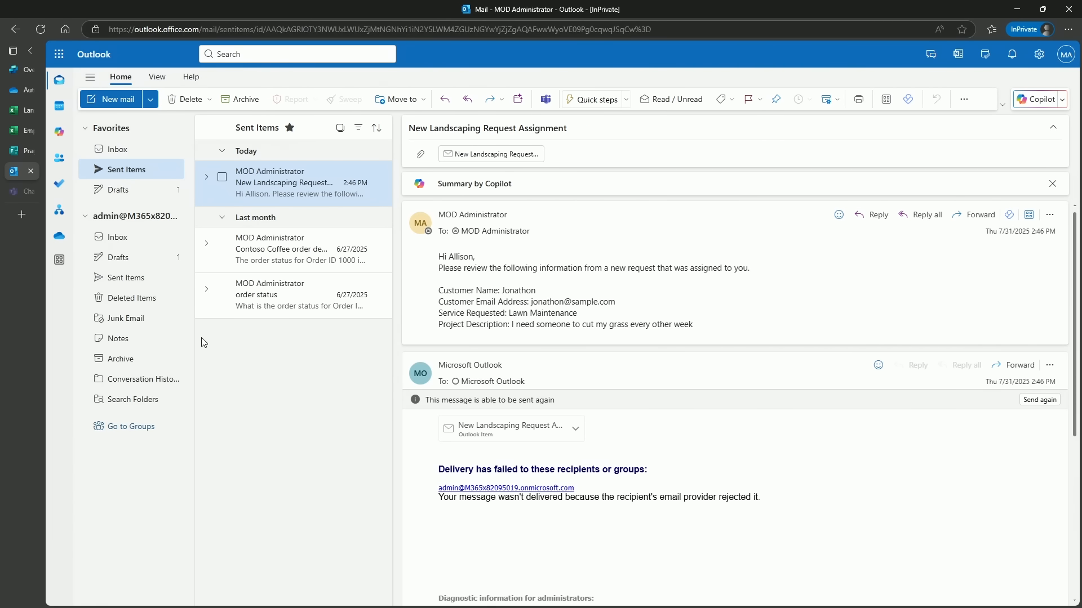
{"action": "left_click", "coordinate": [12, 191]}
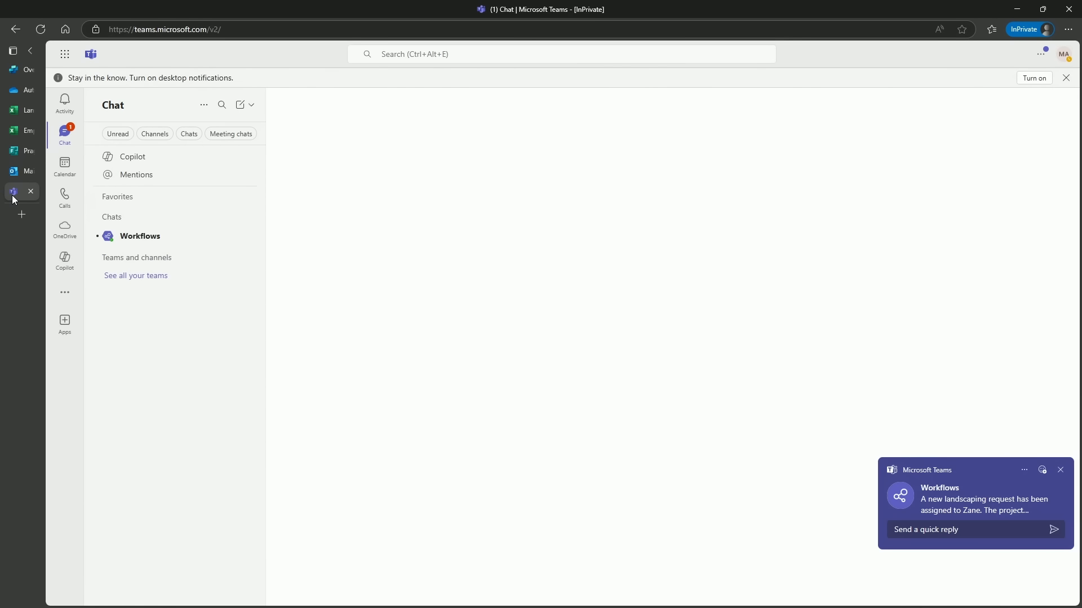
Step: Read the Workflows chat message in Microsoft Teams, dismiss the feature tips and check the Lanscaping Request Log workbook for the new request
{"action": "left_click", "coordinate": [148, 241]}
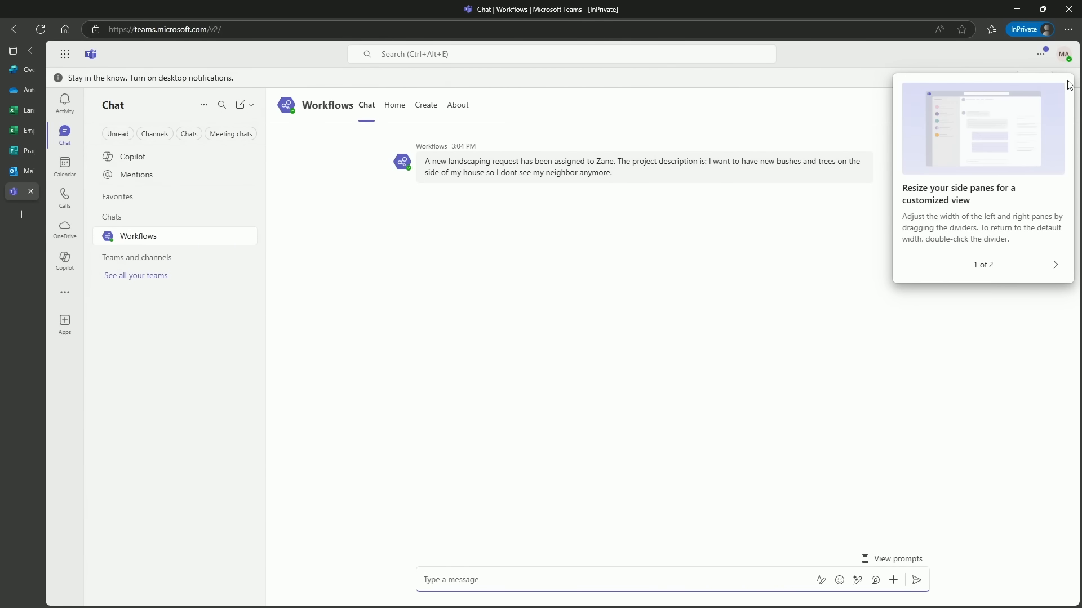
{"action": "left_click", "coordinate": [1055, 269]}
{"action": "left_click", "coordinate": [1048, 265]}
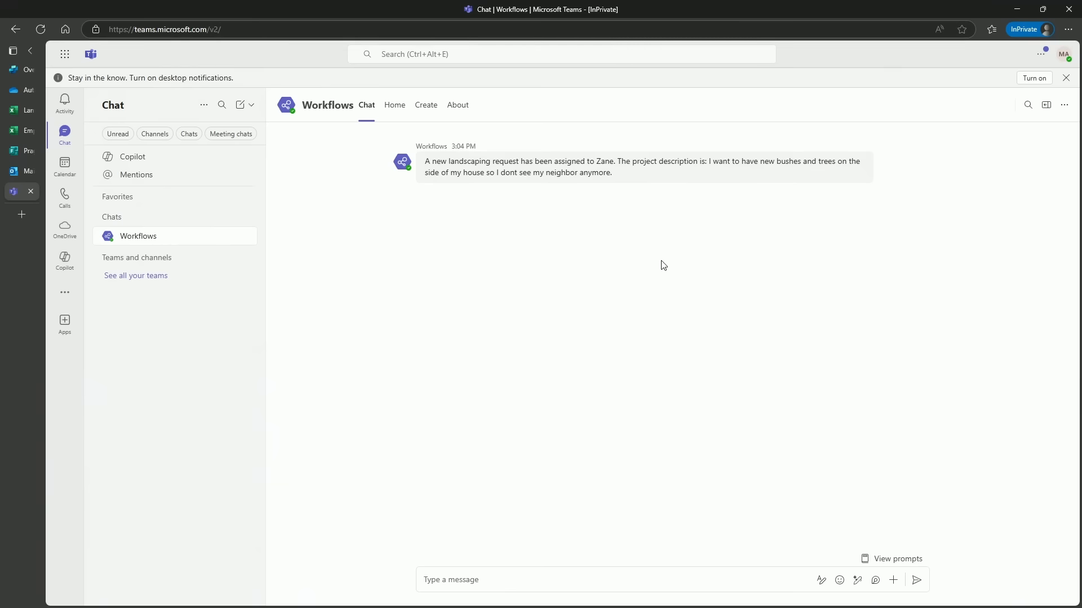
{"action": "left_click", "coordinate": [16, 115]}
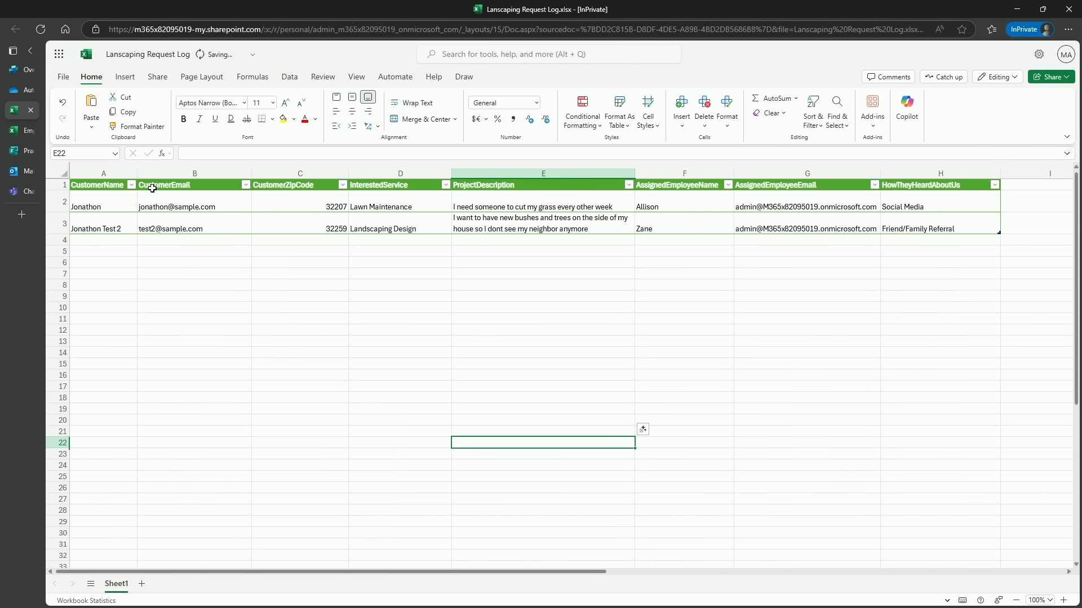
Step: Send the drafted New Landscaping Request Assignment email from the Outlook drafts and open the received message in the inbox
{"action": "left_click", "coordinate": [13, 170]}
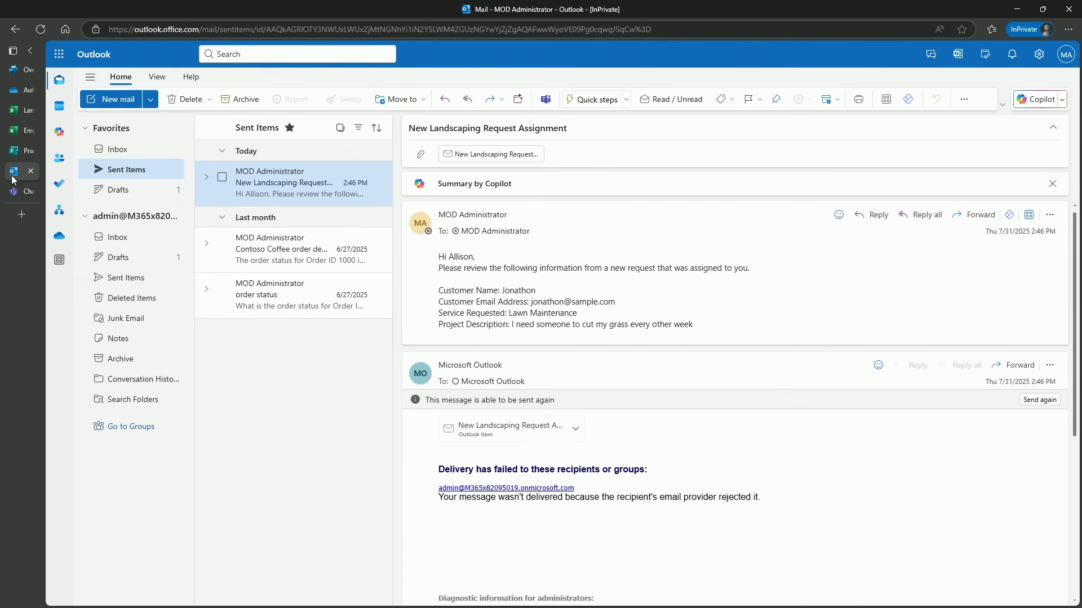
{"action": "left_click", "coordinate": [121, 190]}
{"action": "left_click", "coordinate": [282, 197]}
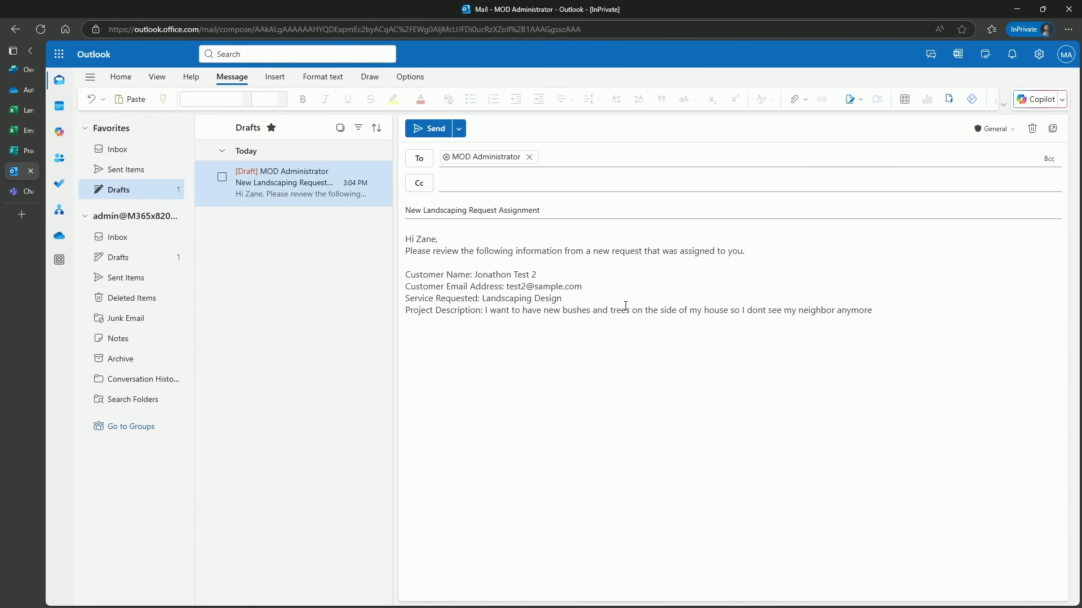
{"action": "left_click", "coordinate": [121, 150]}
{"action": "left_click", "coordinate": [289, 197]}
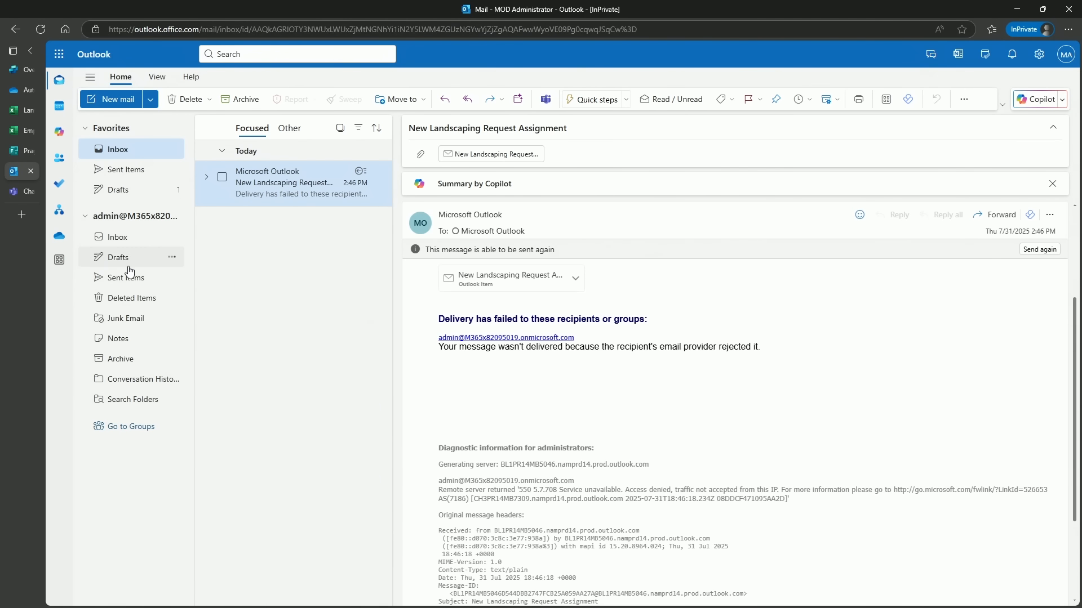
{"action": "left_click", "coordinate": [125, 196]}
{"action": "left_click", "coordinate": [270, 186]}
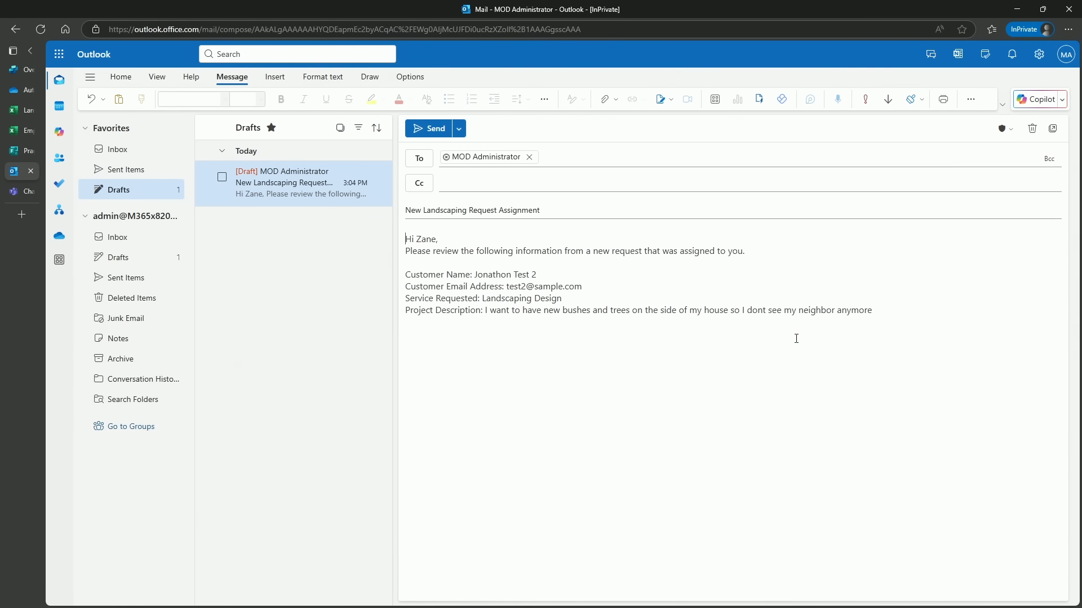
{"action": "left_click", "coordinate": [428, 129]}
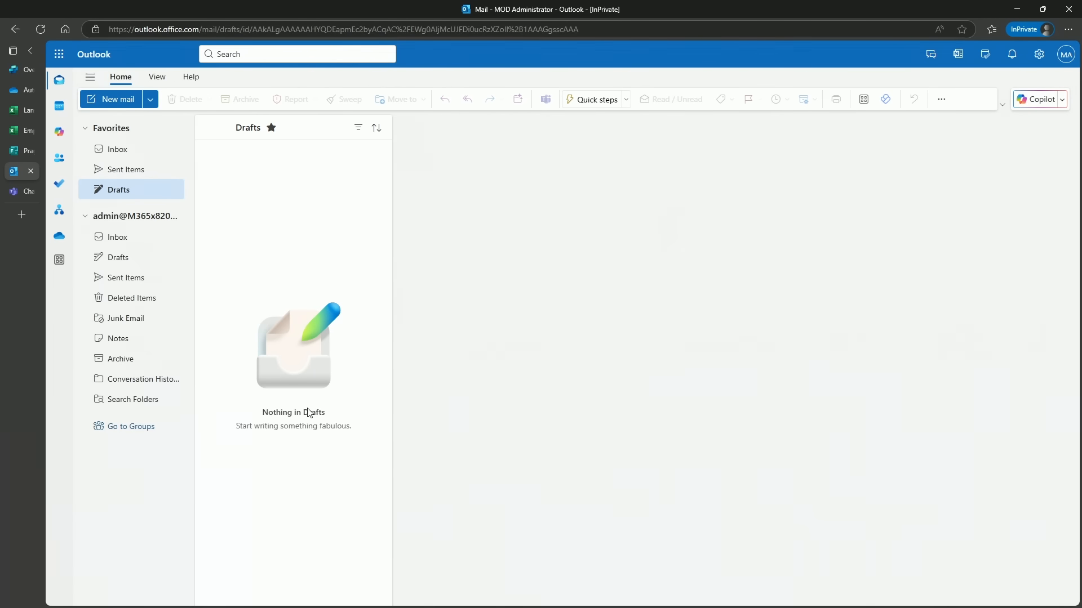
{"action": "left_click", "coordinate": [129, 148]}
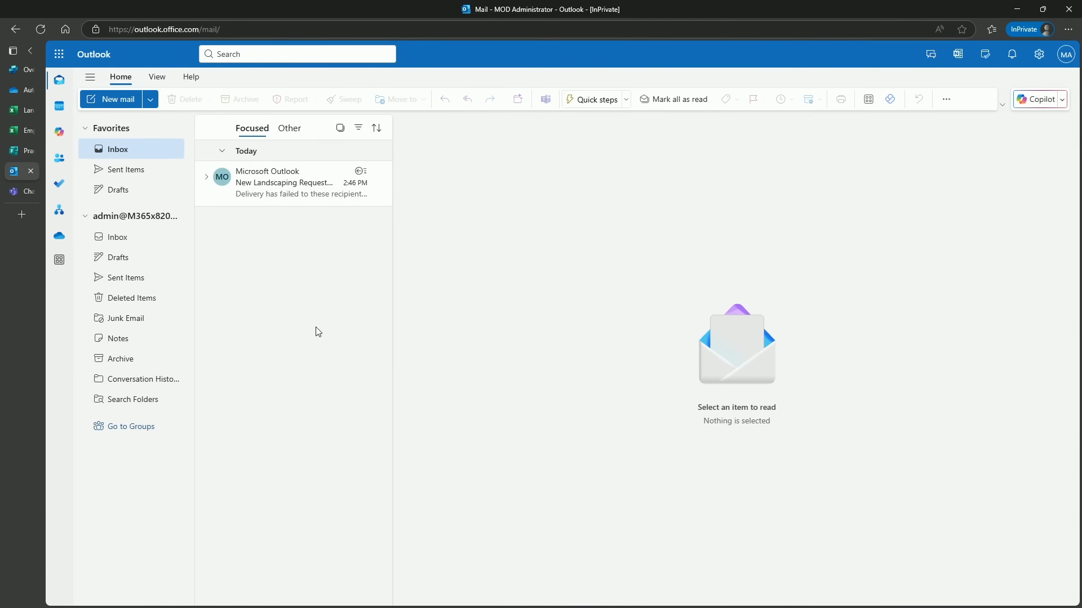
{"action": "left_click", "coordinate": [274, 194]}
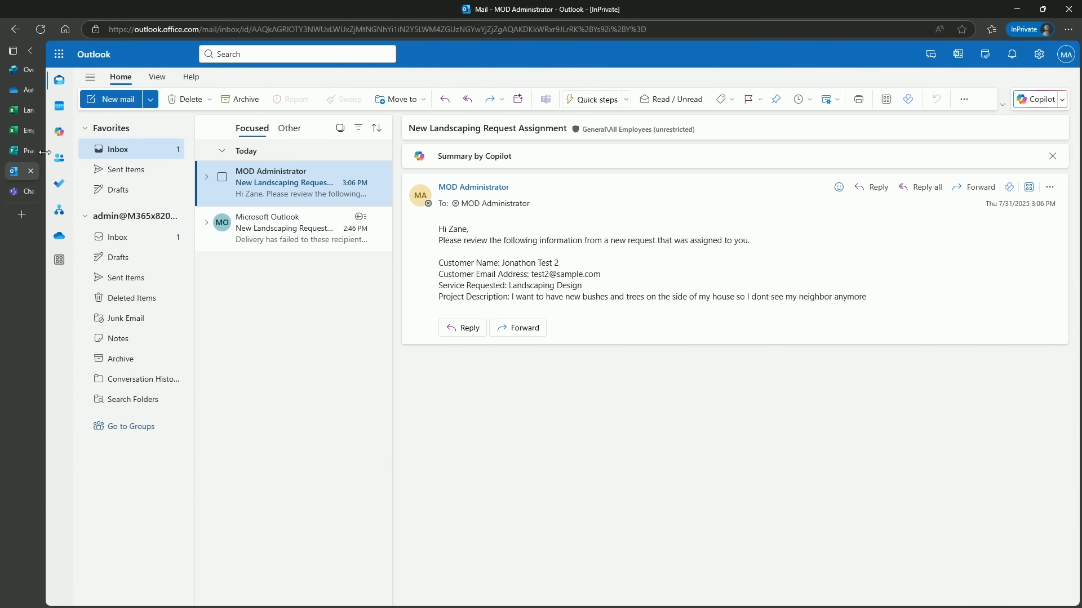
Step: Start a new Copilot Studio test session and test the "When a new response is submitted" trigger with the Jul 31, 03:04 PM instance
{"action": "left_click", "coordinate": [17, 70]}
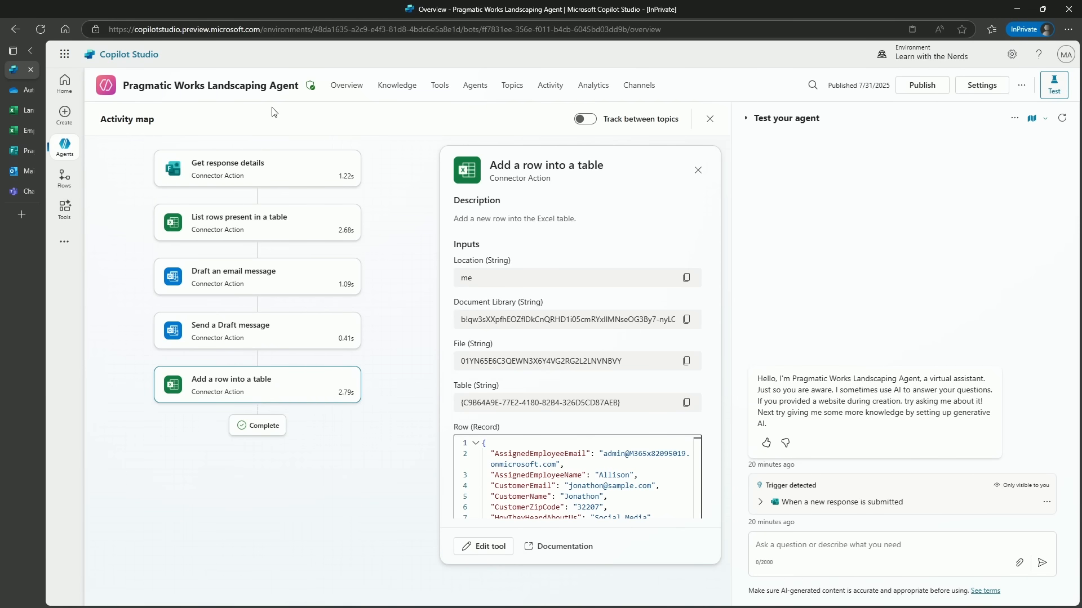
{"action": "left_click", "coordinate": [353, 89]}
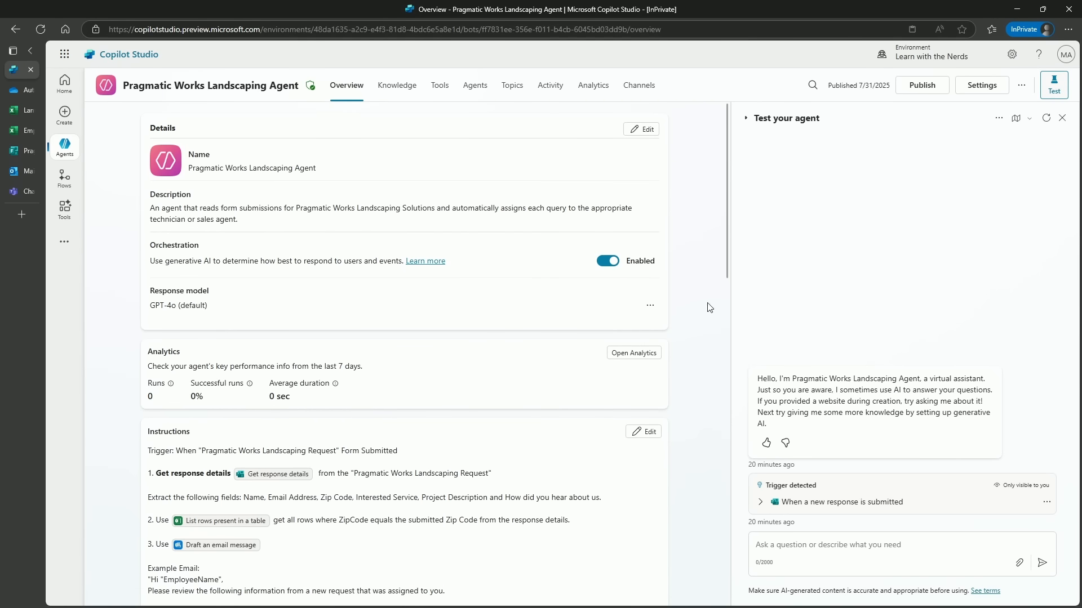
{"action": "scroll", "coordinate": [694, 316], "scroll_direction": "down", "scroll_amount": 8}
{"action": "scroll", "coordinate": [698, 357], "scroll_direction": "down", "scroll_amount": 7}
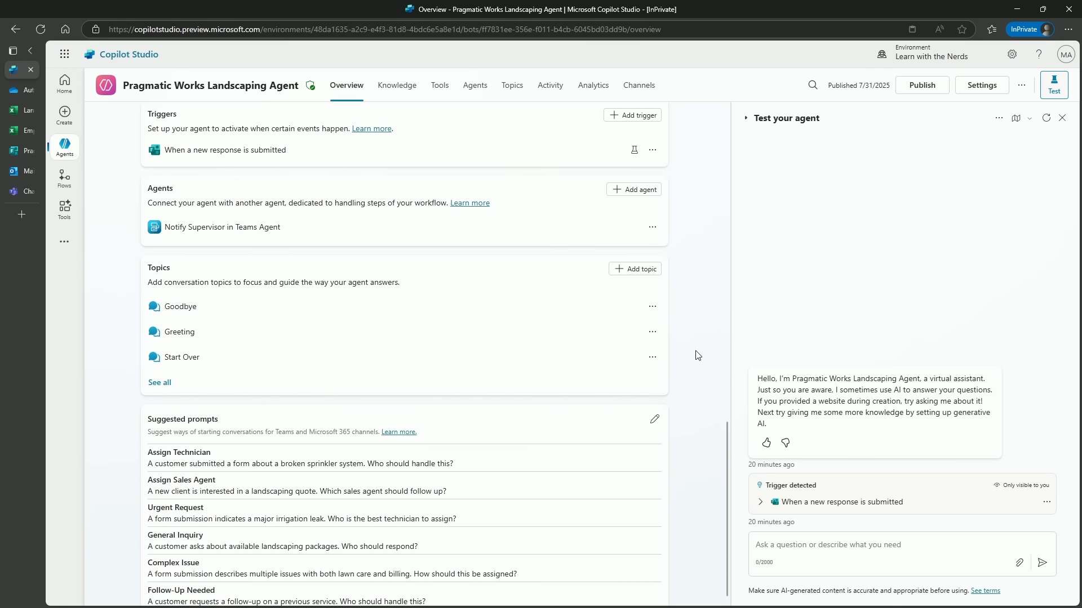
{"action": "scroll", "coordinate": [696, 372], "scroll_direction": "up", "scroll_amount": 16}
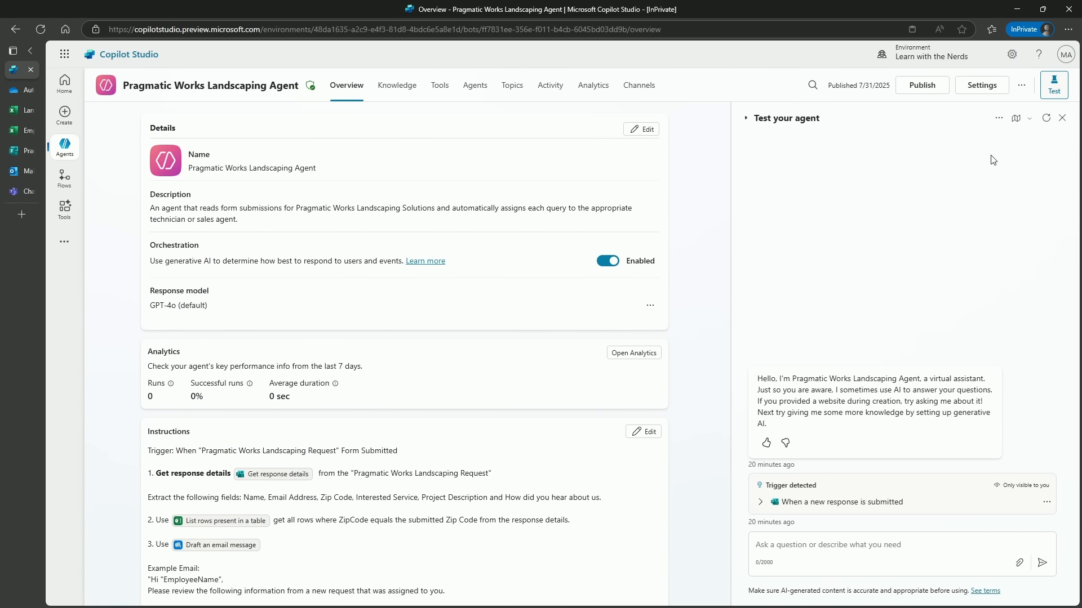
{"action": "left_click", "coordinate": [1046, 117]}
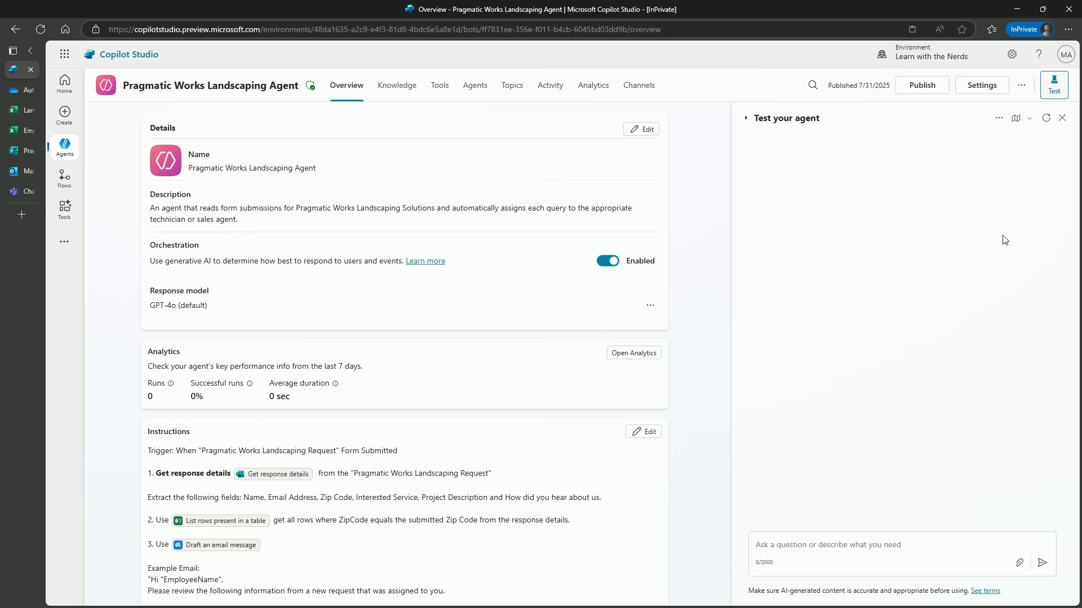
{"action": "left_click", "coordinate": [999, 118]}
{"action": "mouse_move", "coordinate": [972, 164]}
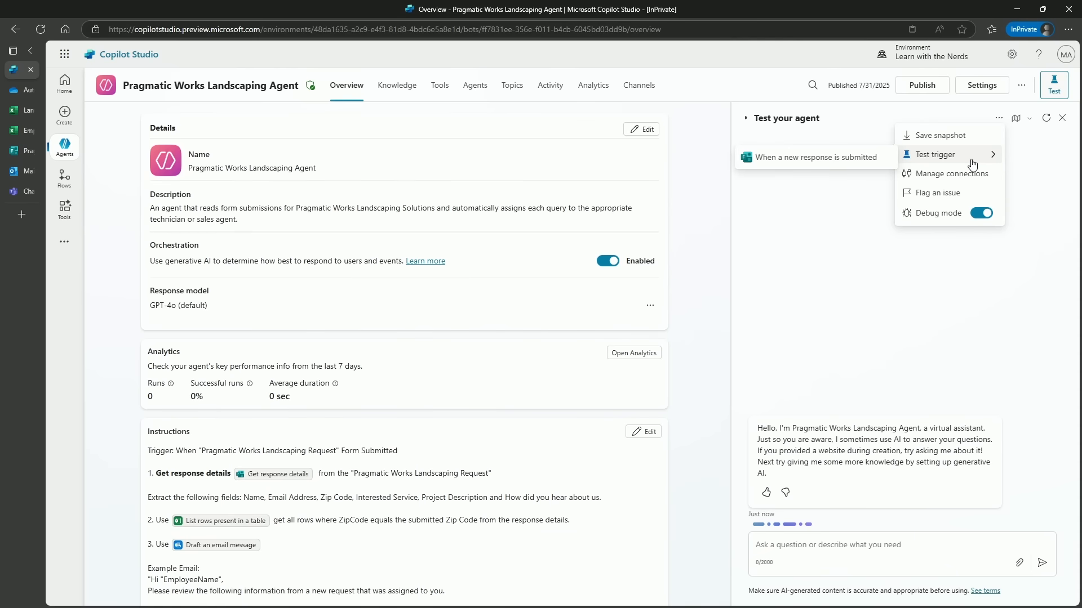
{"action": "left_click", "coordinate": [840, 157]}
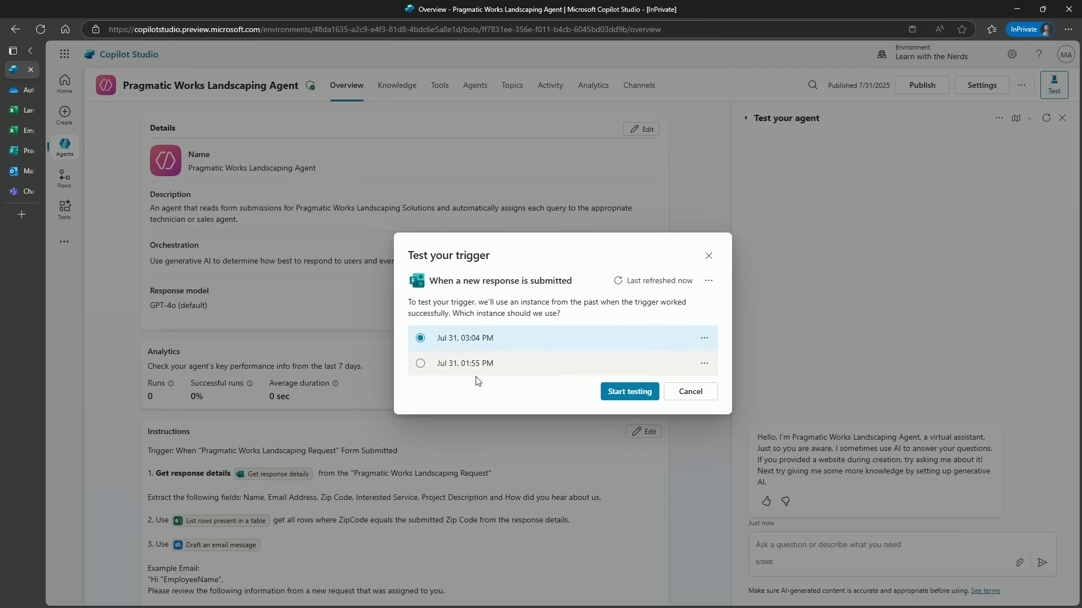
{"action": "left_click", "coordinate": [613, 392]}
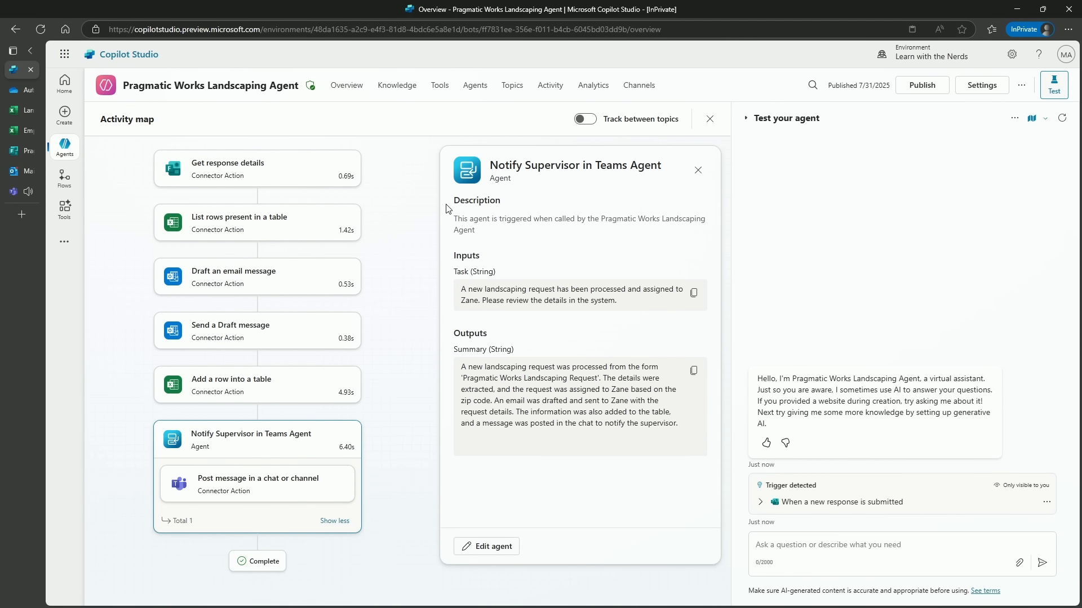
Step: Check the test run's assignment email and its attachment in Outlook, the Workflows chat in Teams, and the Copilot Studio activity map
{"action": "left_click", "coordinate": [19, 171]}
{"action": "left_click", "coordinate": [277, 202]}
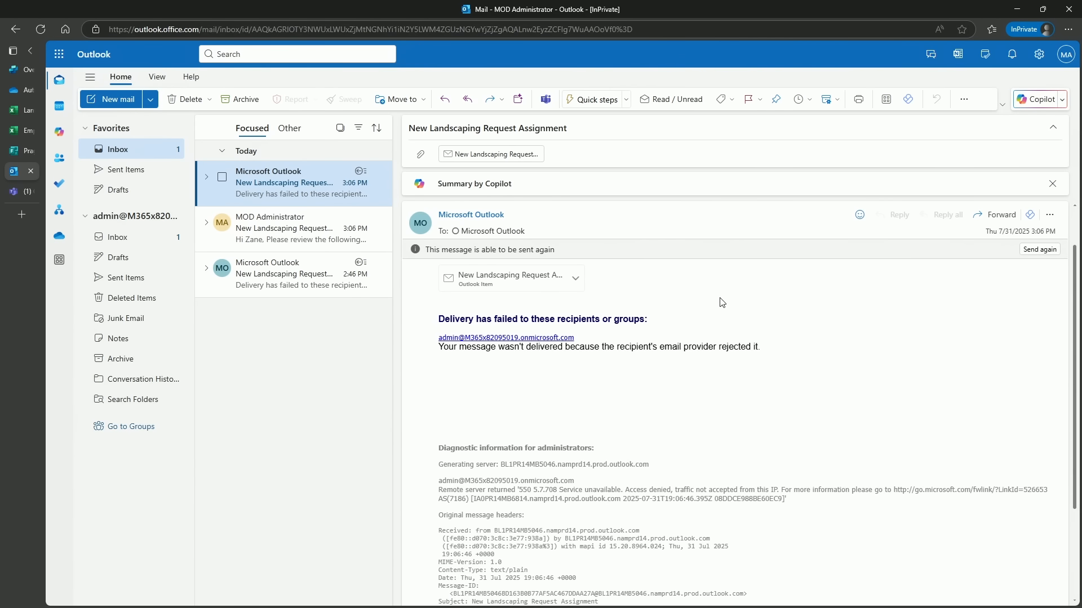
{"action": "left_click", "coordinate": [116, 237]}
{"action": "left_click", "coordinate": [274, 191]}
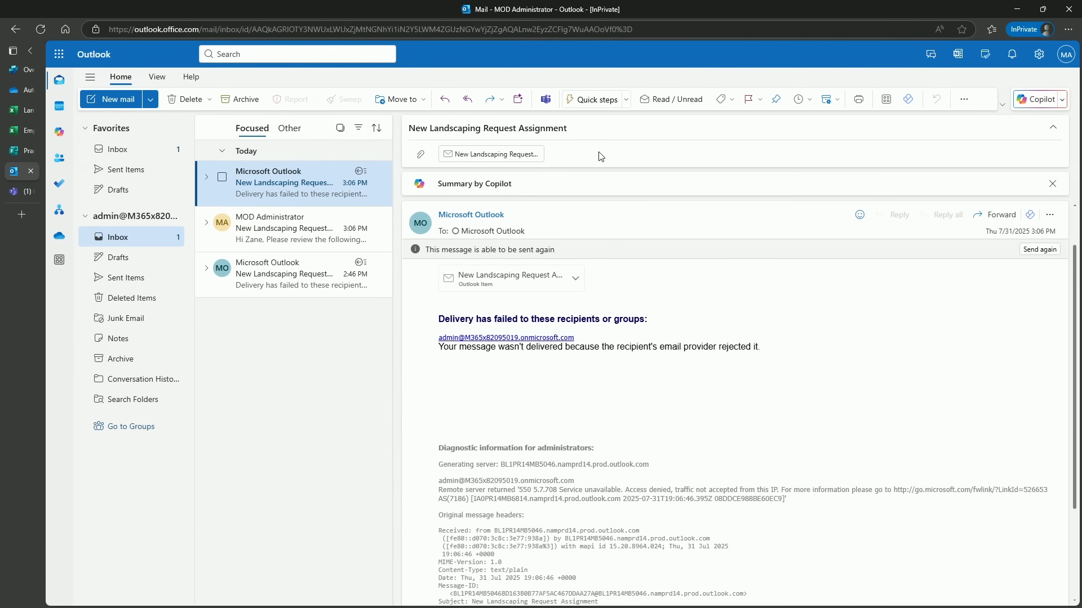
{"action": "left_click", "coordinate": [500, 155]}
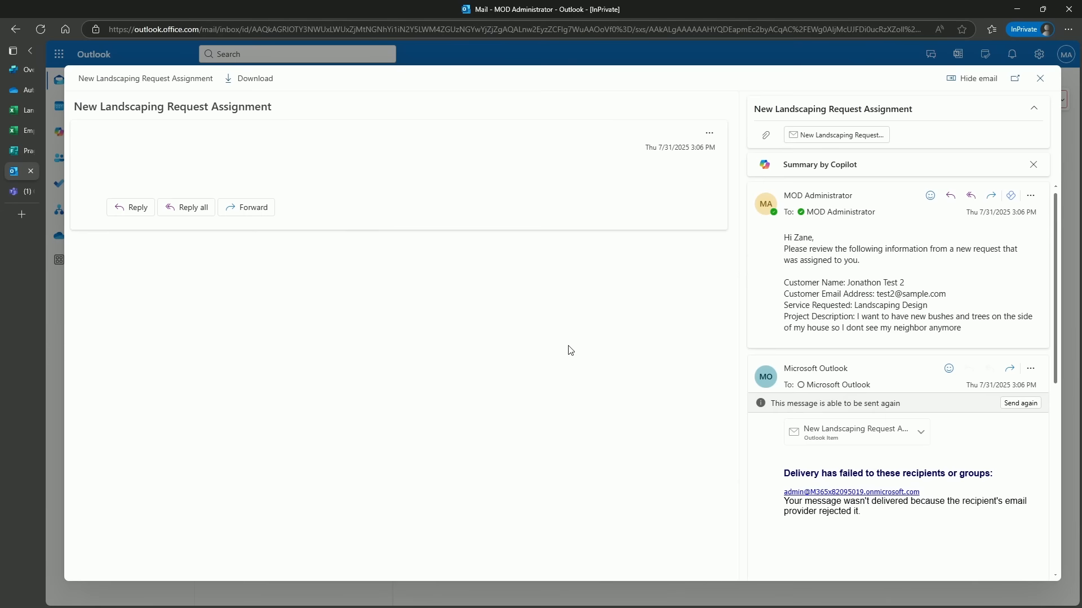
{"action": "left_click", "coordinate": [1040, 78]}
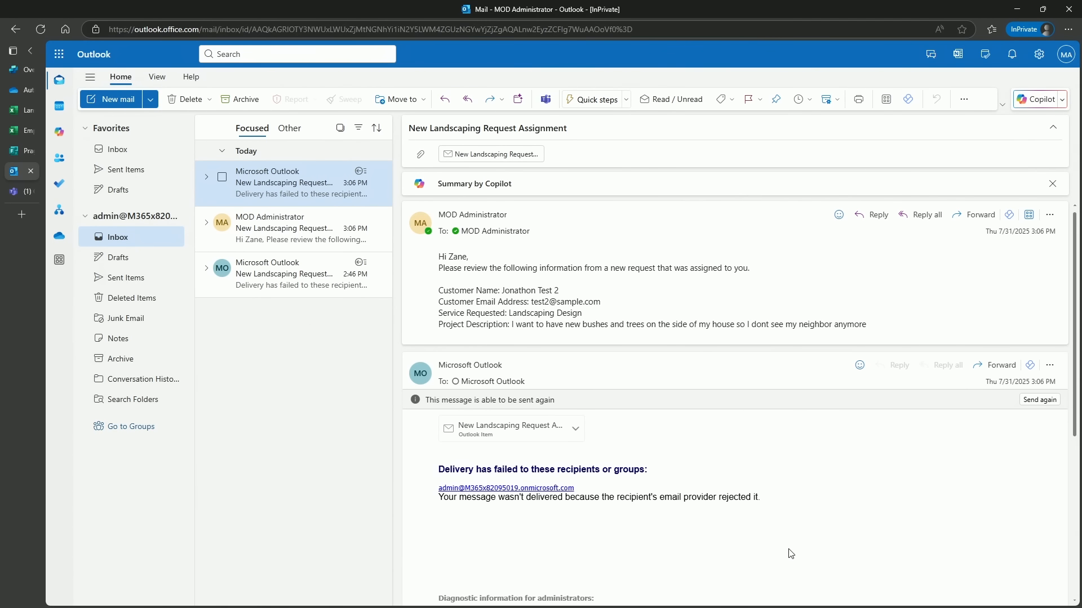
{"action": "left_click", "coordinate": [17, 191]}
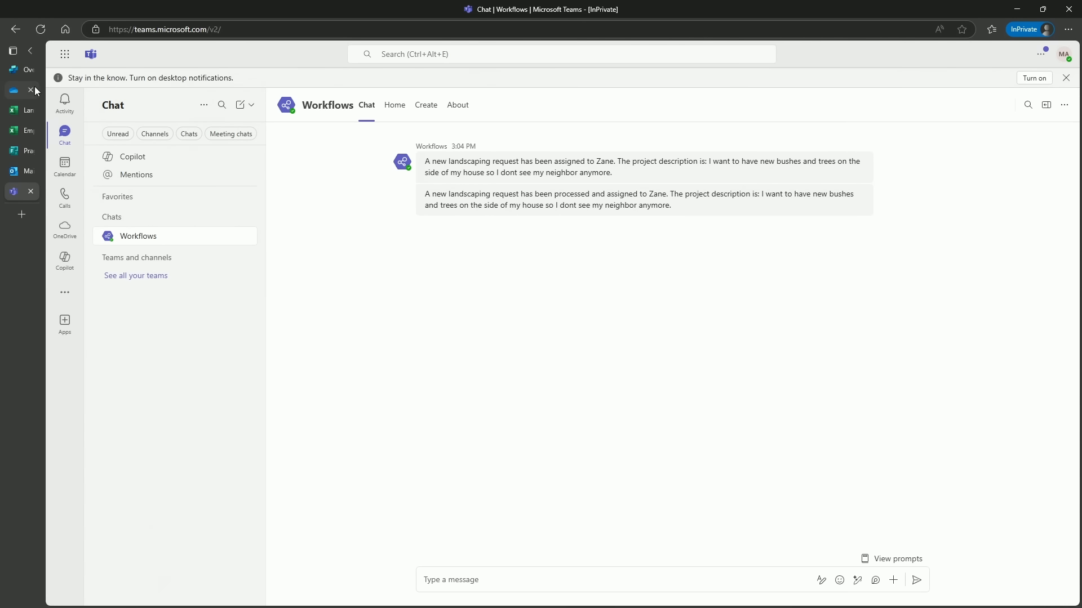
{"action": "left_click", "coordinate": [17, 73]}
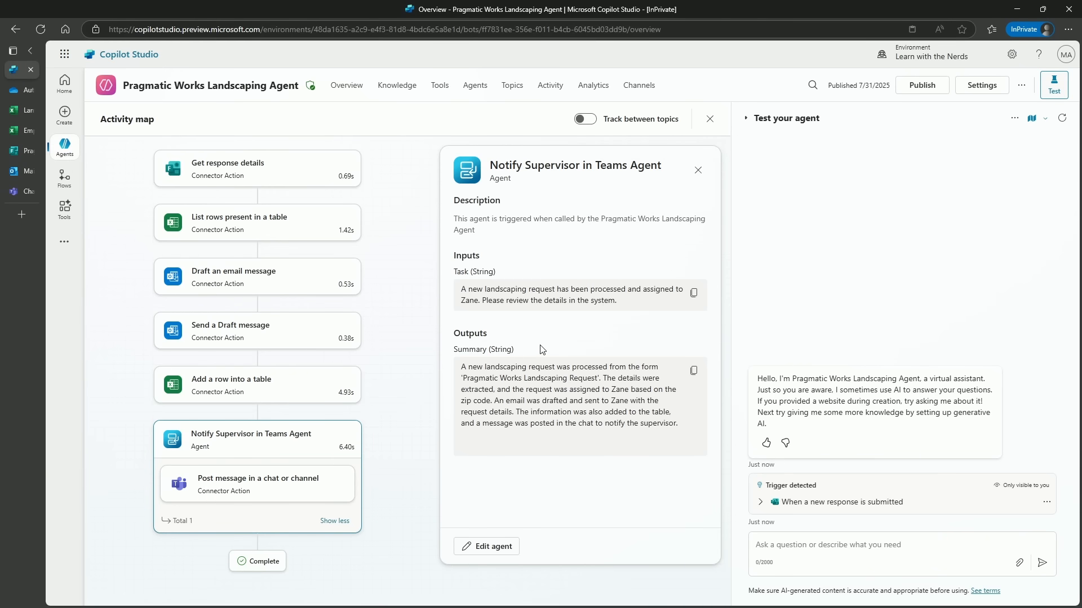